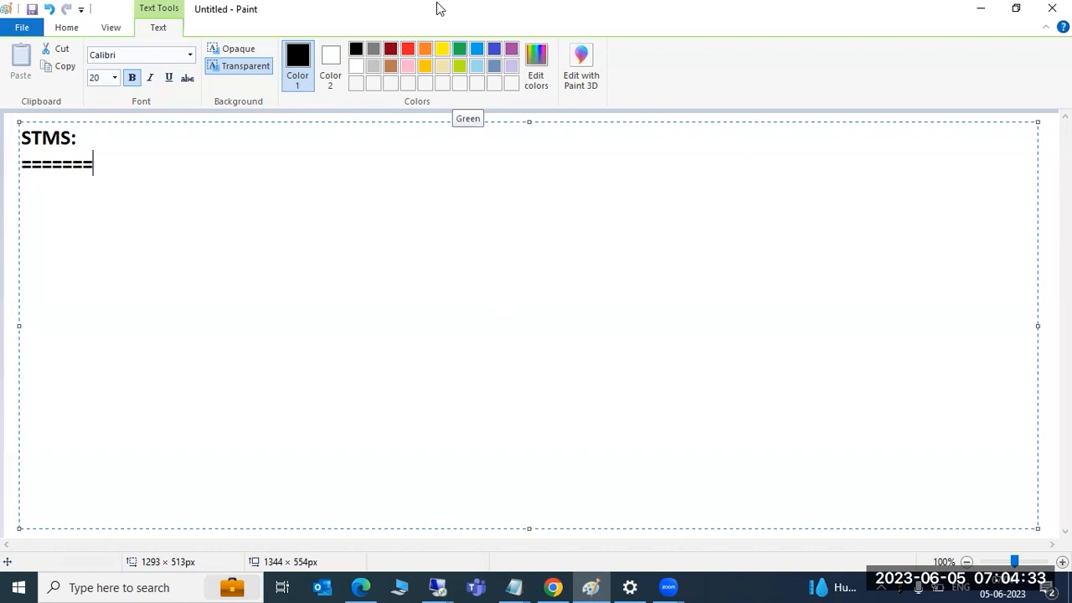
Bring the remote desktop session showing SAP's Transactional RFC screen to full screen
left_click(452, 584)
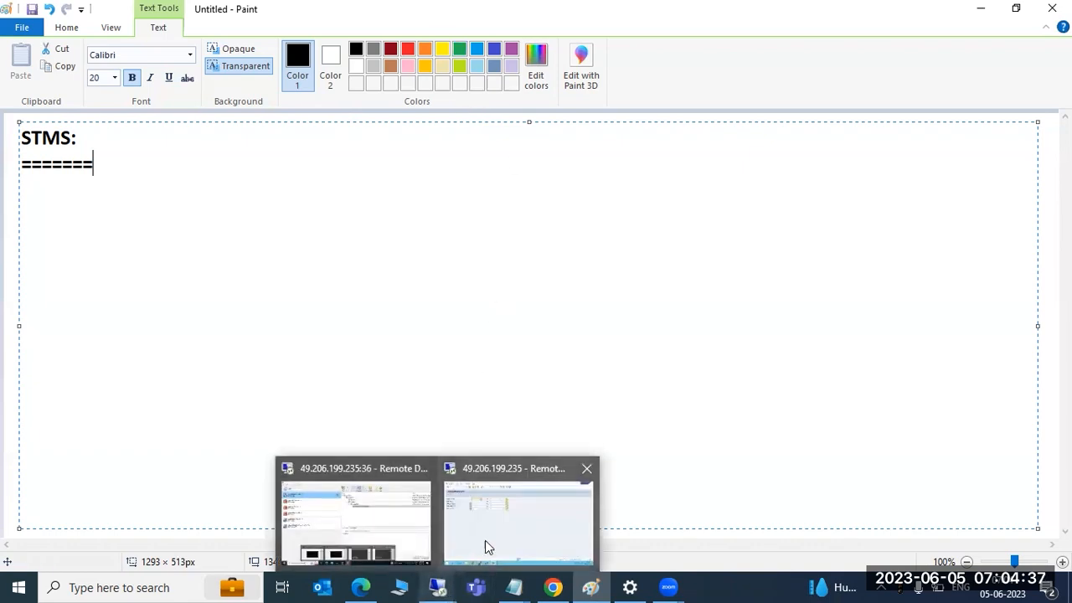
left_click(512, 523)
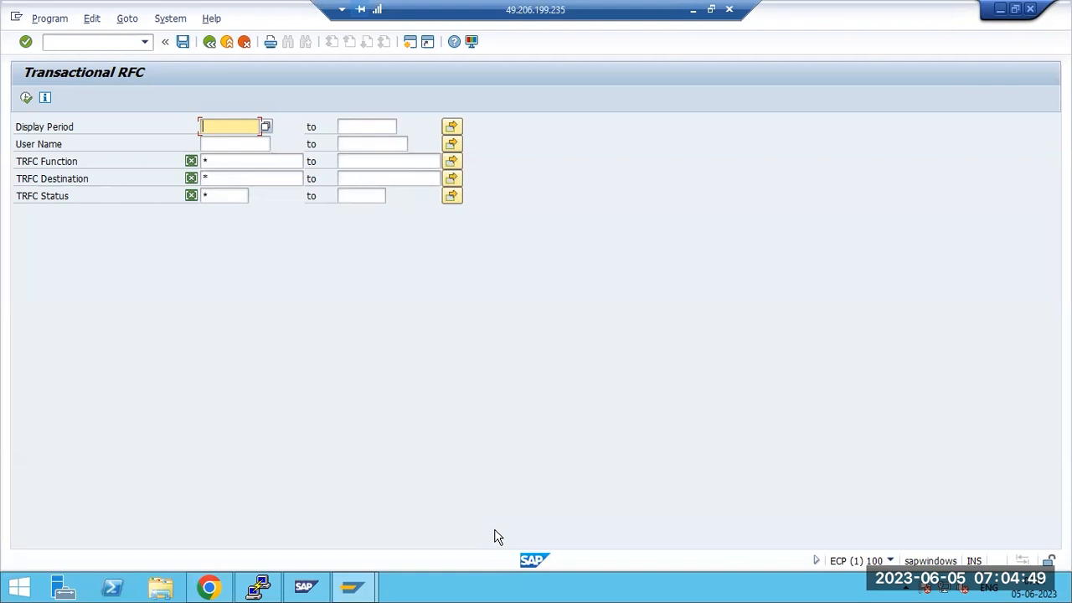
Go back from the Transactional RFC screen to the SAP Easy Access menu with F3
key("F3")
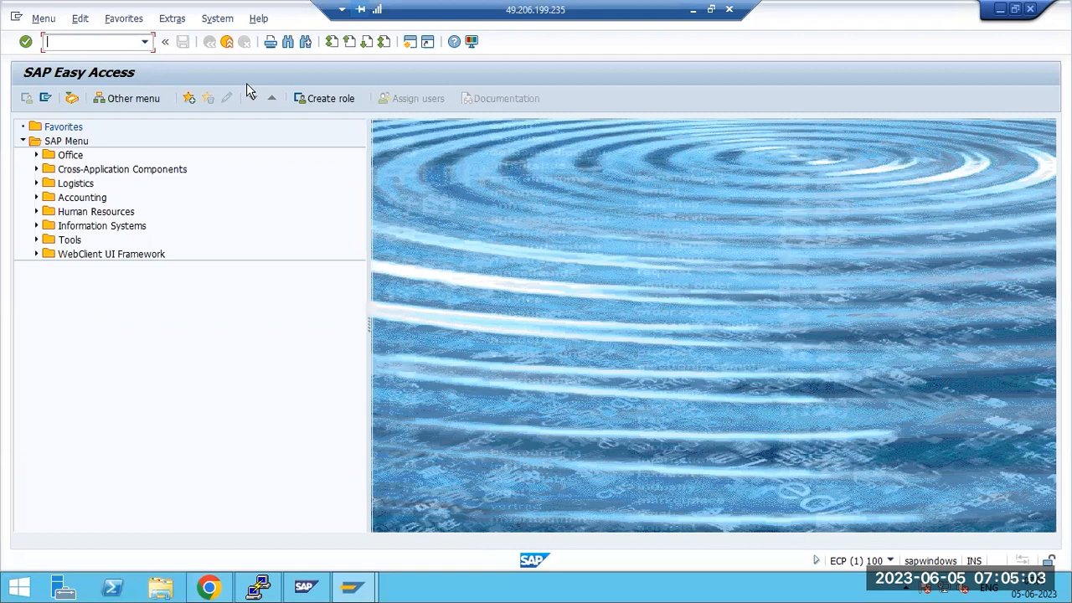
Glance at the SAP management console, minimize it, and open This PC in File Explorer
left_click(304, 586)
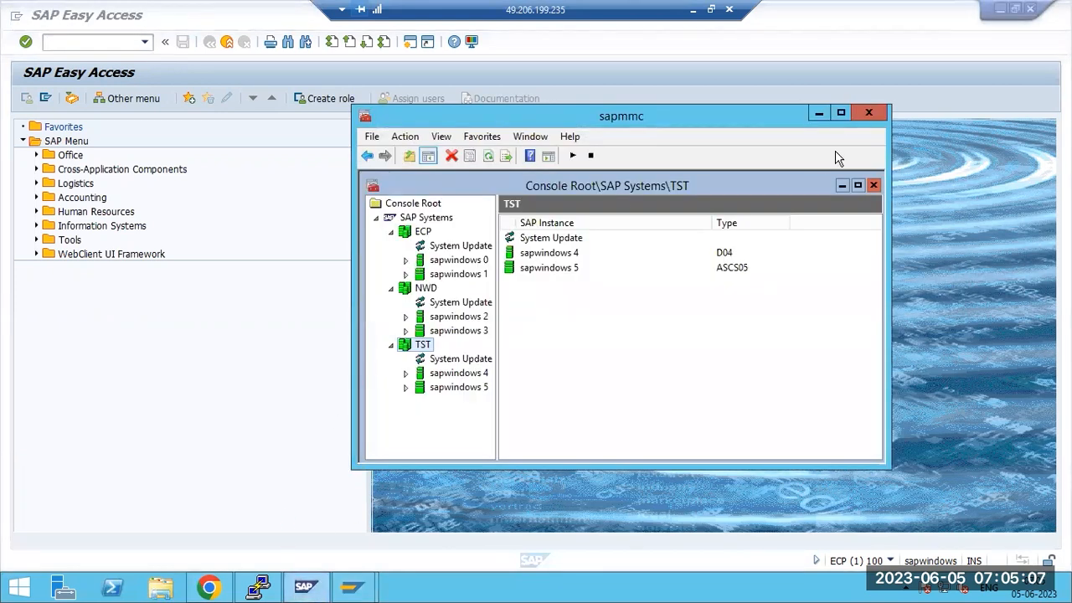
left_click(816, 113)
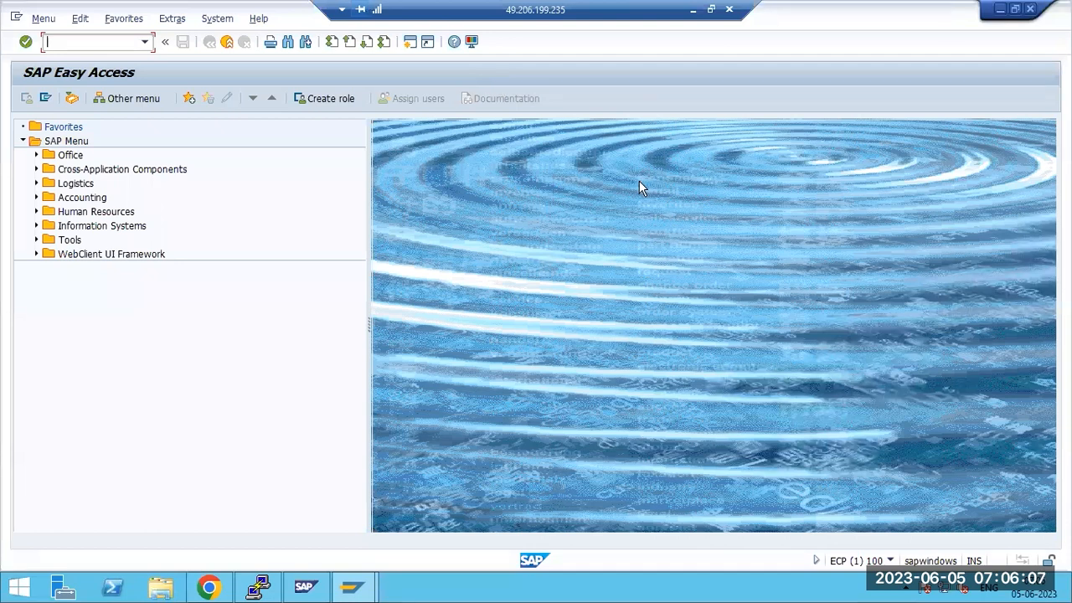
left_click(157, 588)
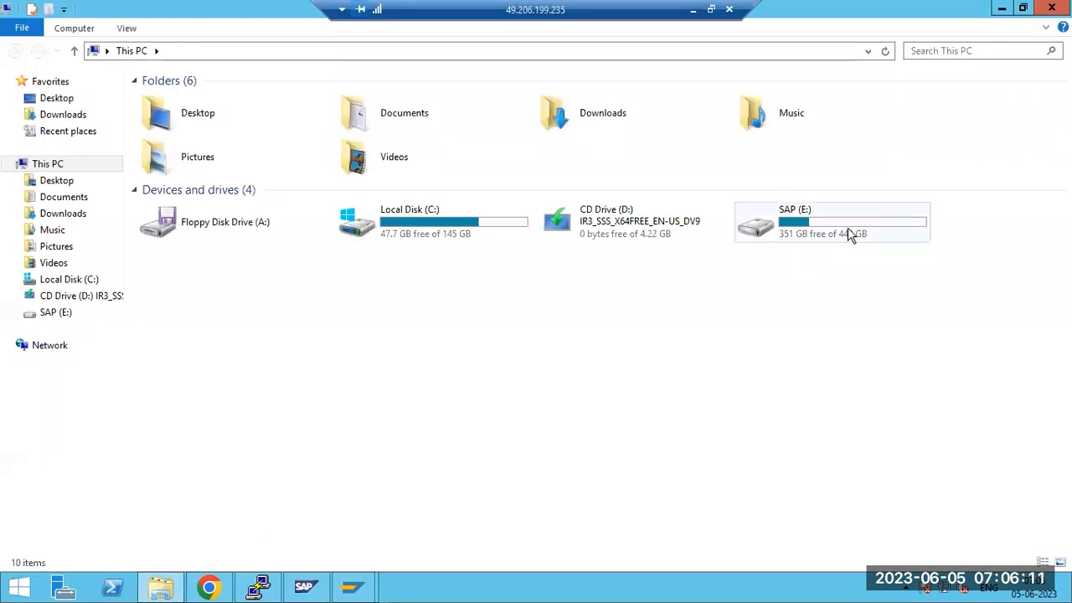
Minimize File Explorer and the remote desktop session to return to the local Paint notes
left_click(1001, 9)
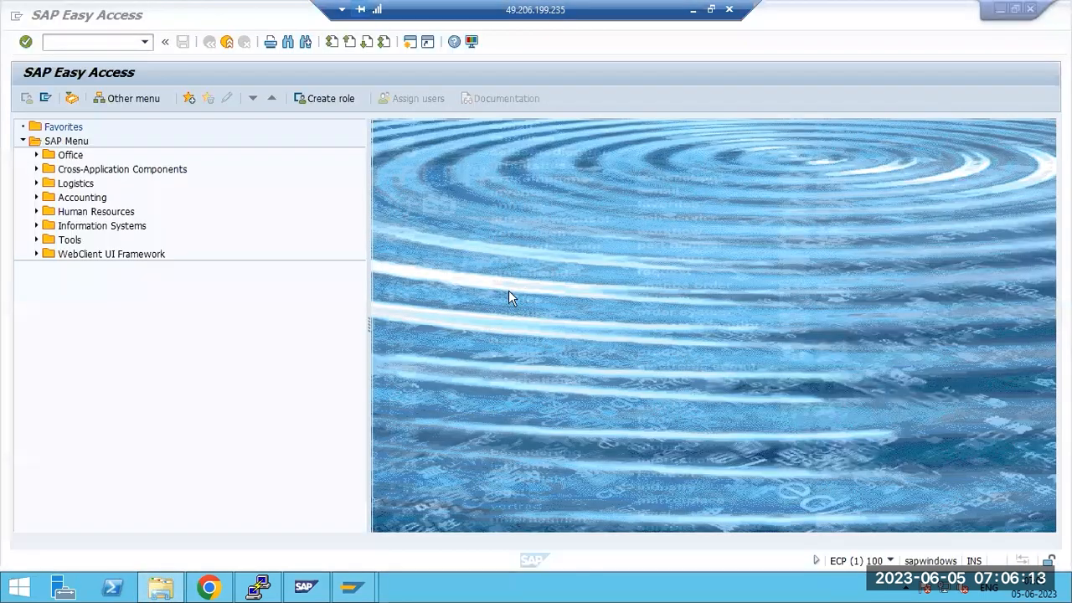
left_click(694, 9)
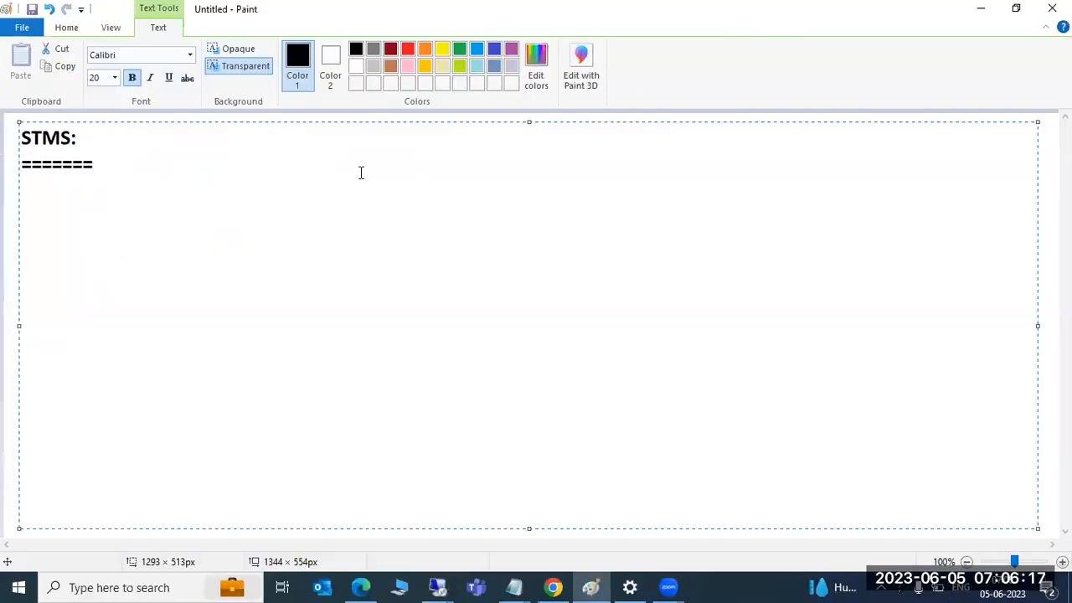
Switch back to the remote SAP session at the Easy Access main menu
left_click(482, 89)
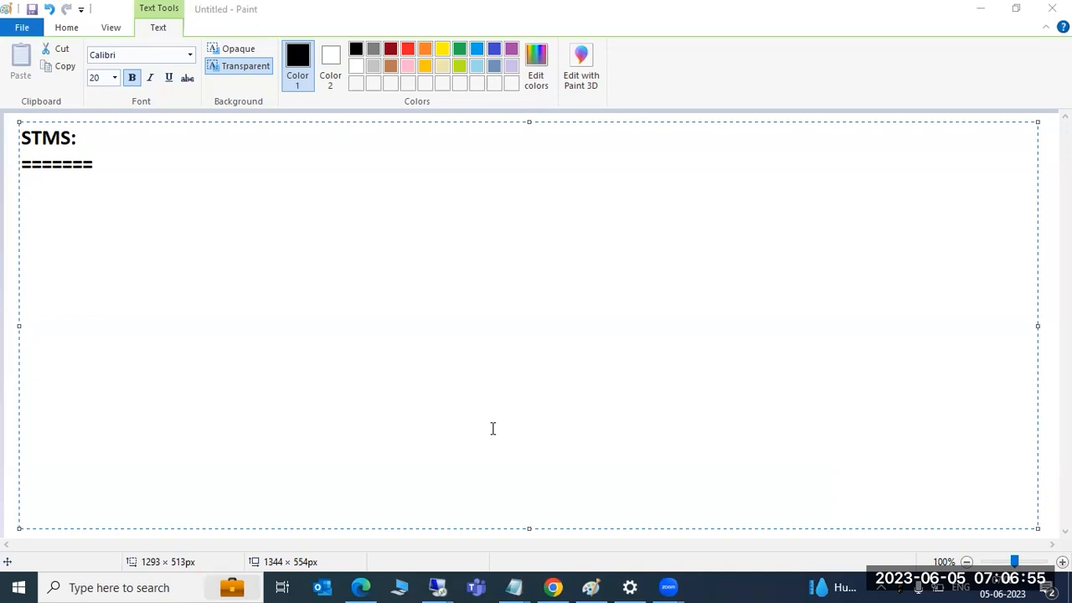
Return to the remote session and review the NWD and TST instances in the management console
mouse_move(442, 587)
left_click(507, 512)
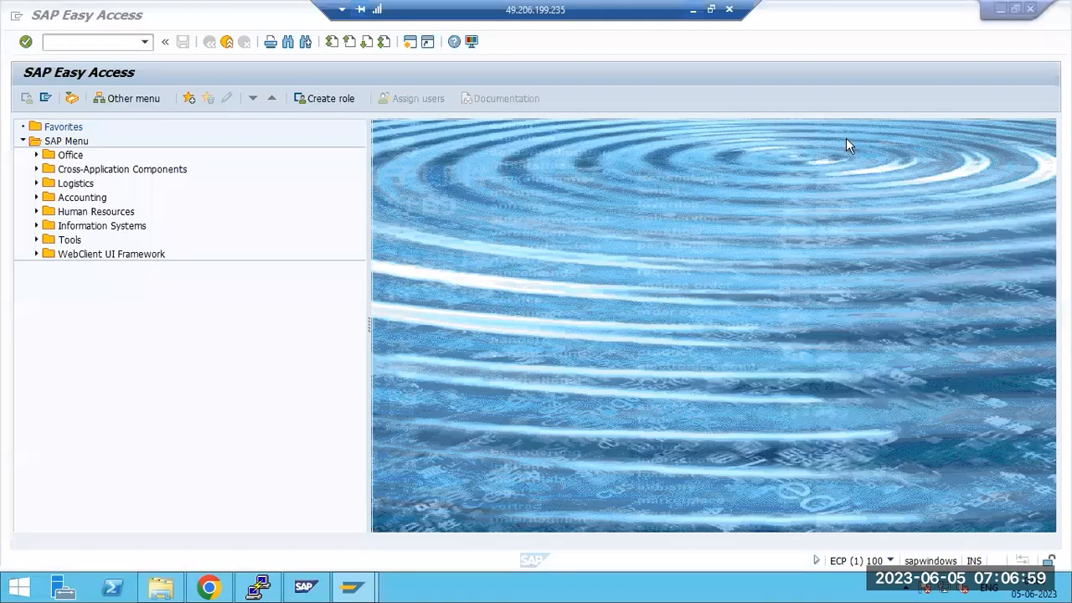
left_click(1001, 8)
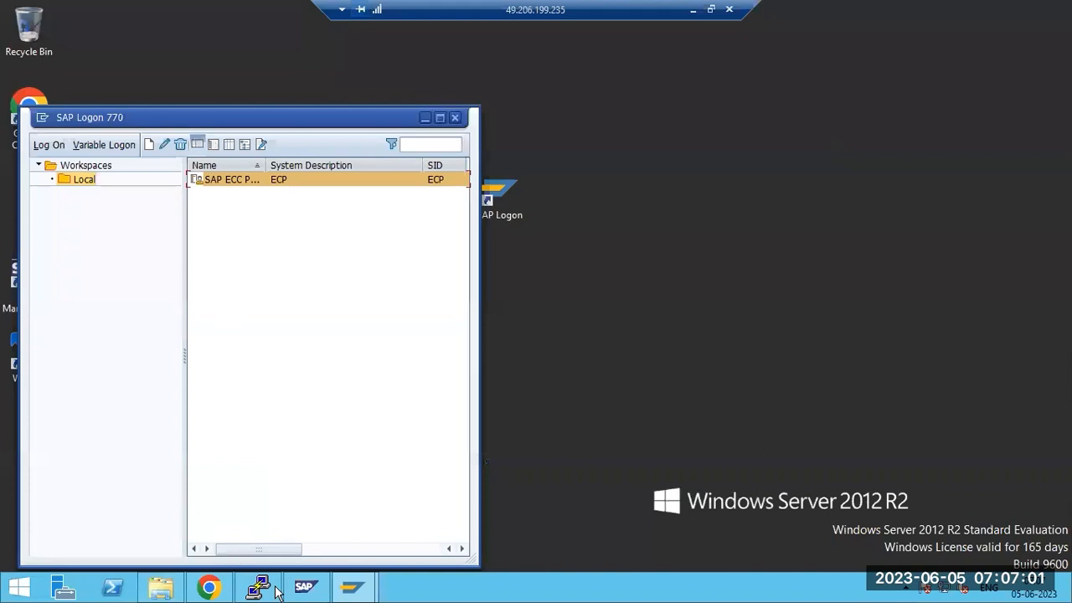
left_click(262, 587)
left_click(427, 289)
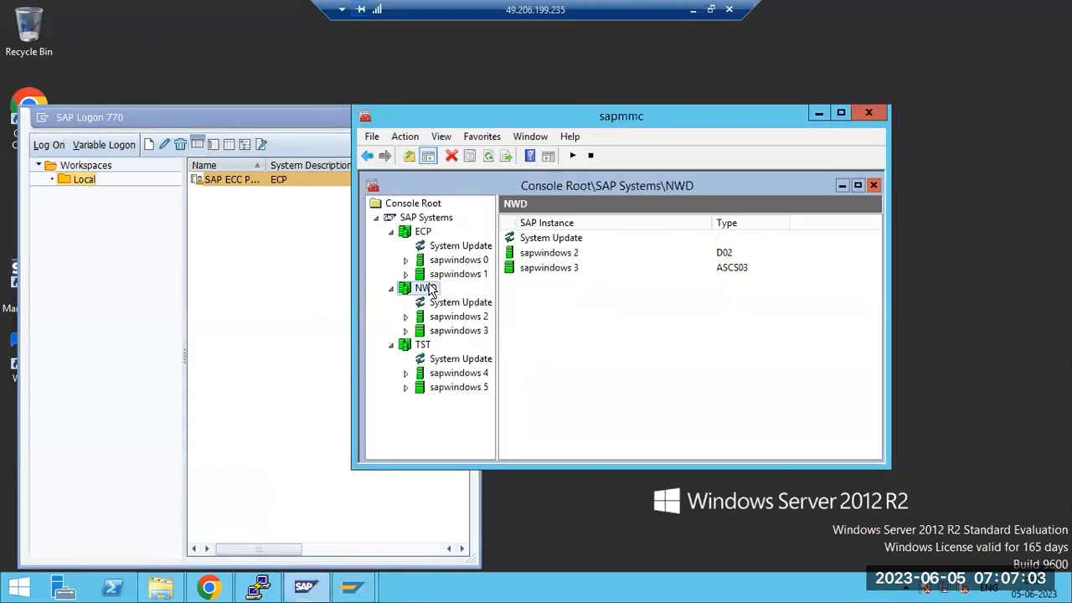
left_click(423, 345)
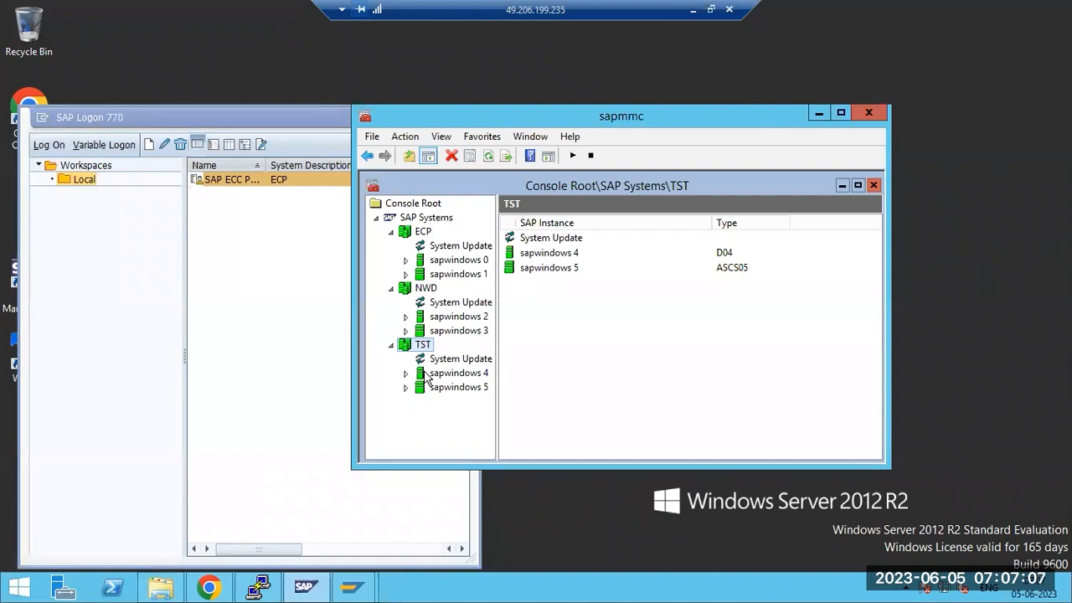
Select the SAP ECC entry in SAP Logon, close the window, then bring it back
left_click(234, 275)
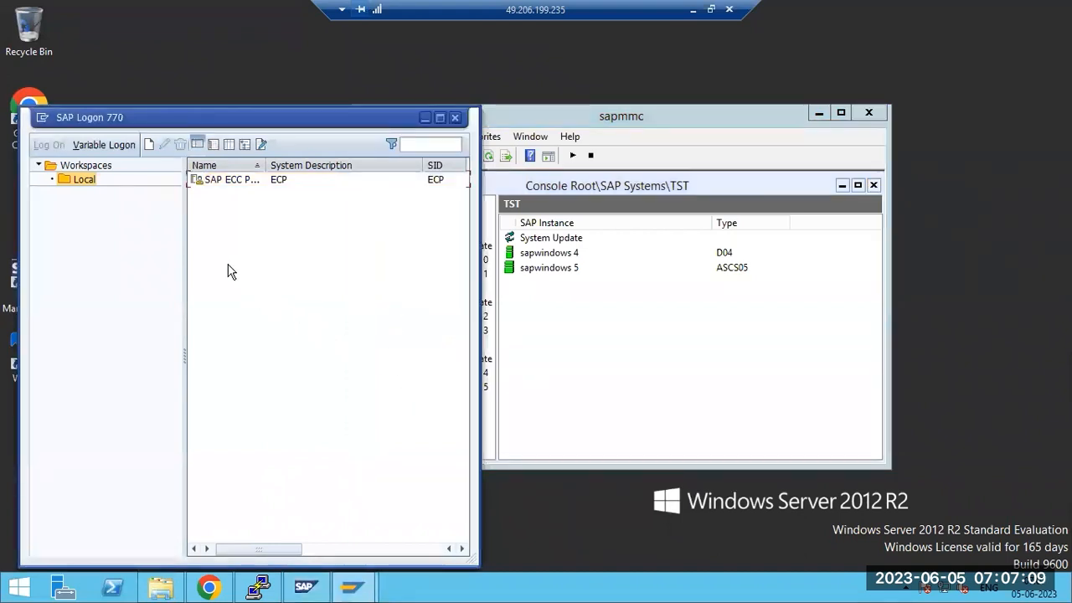
left_click(204, 185)
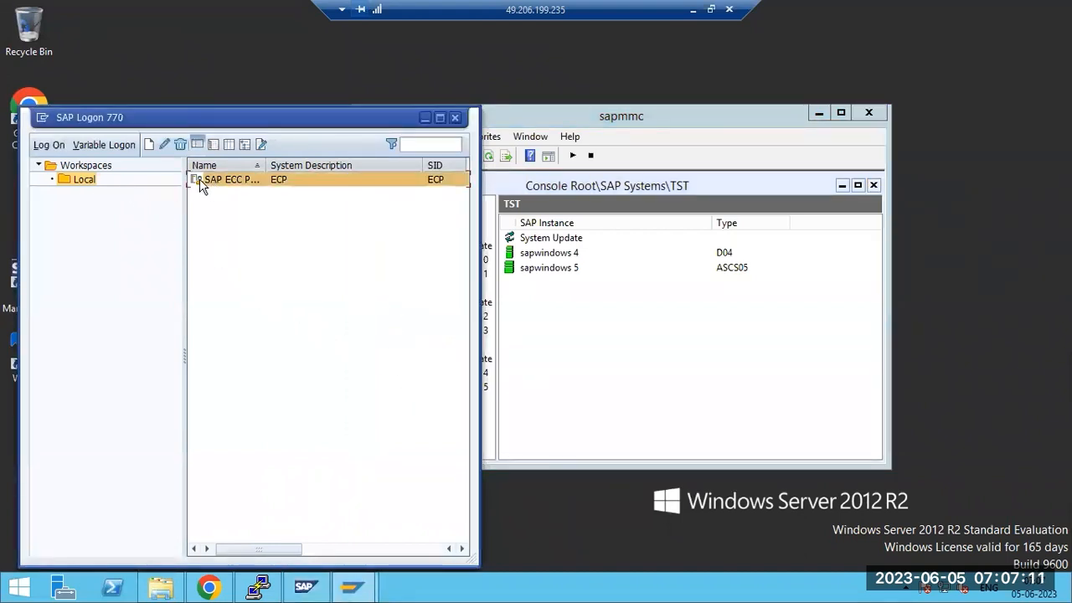
left_click(455, 117)
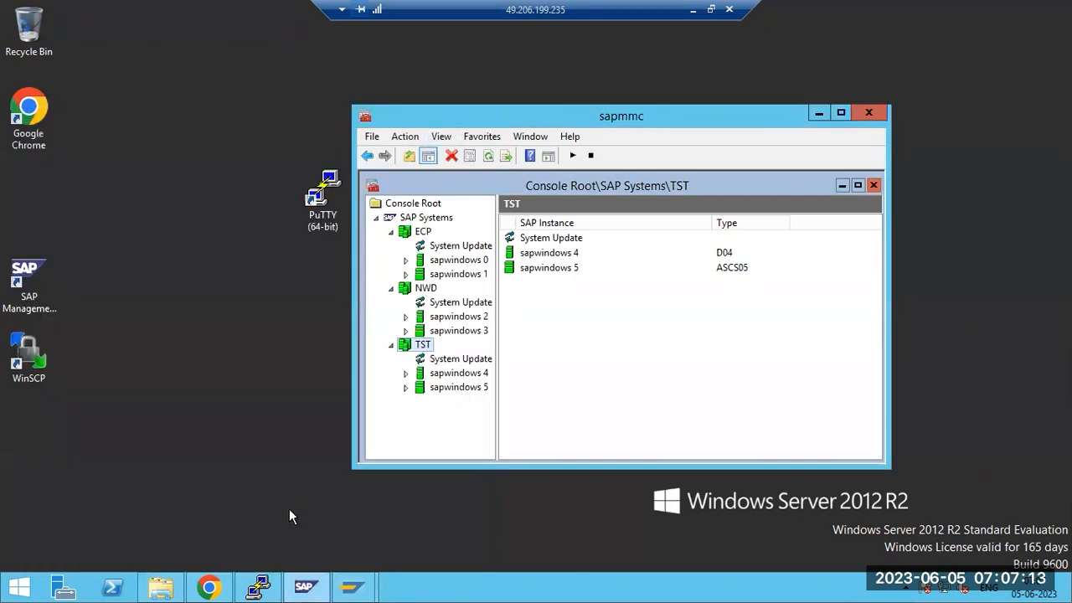
mouse_move(351, 587)
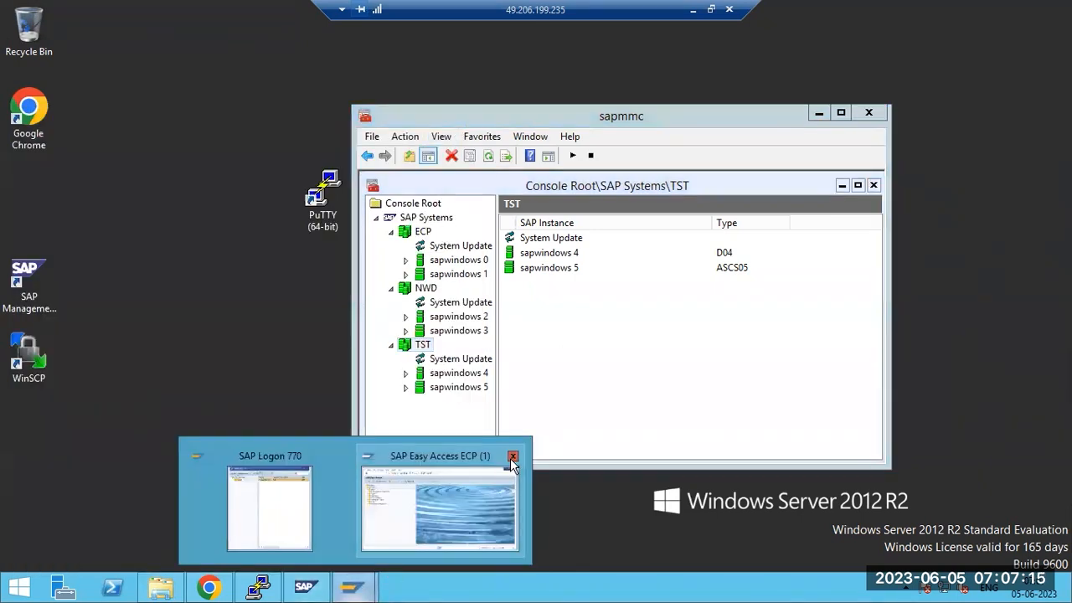
left_click(258, 499)
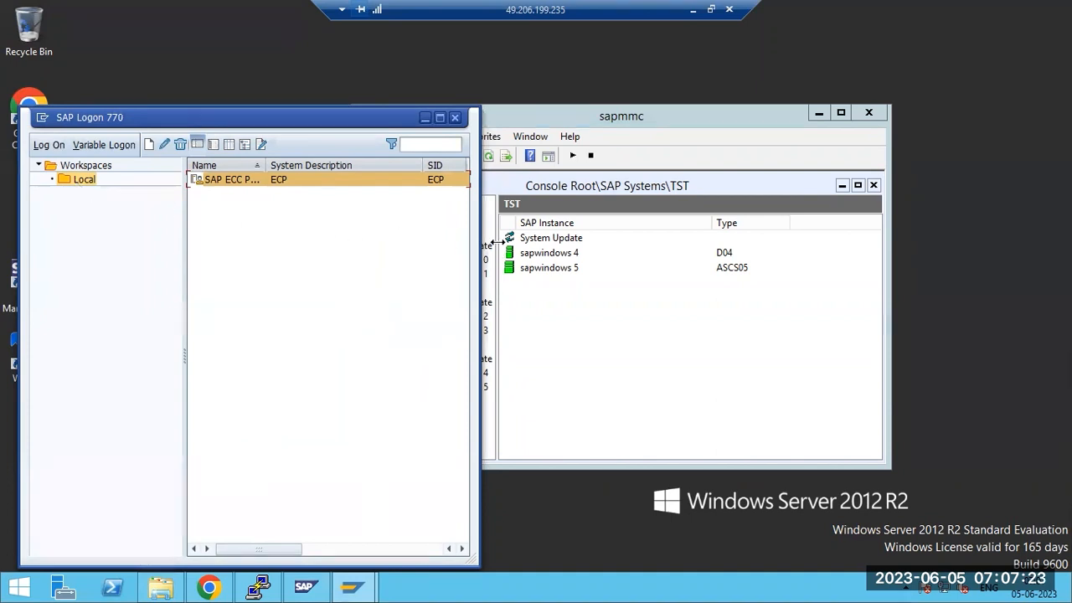
Close the management console without saving and confirm logging off the ECP session
left_click(882, 114)
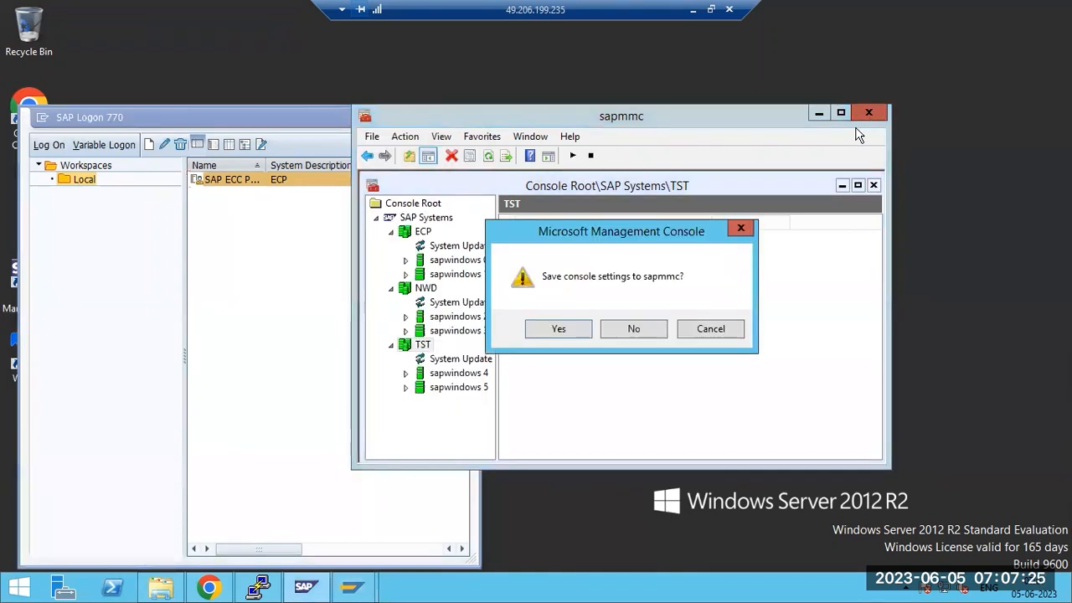
left_click(636, 331)
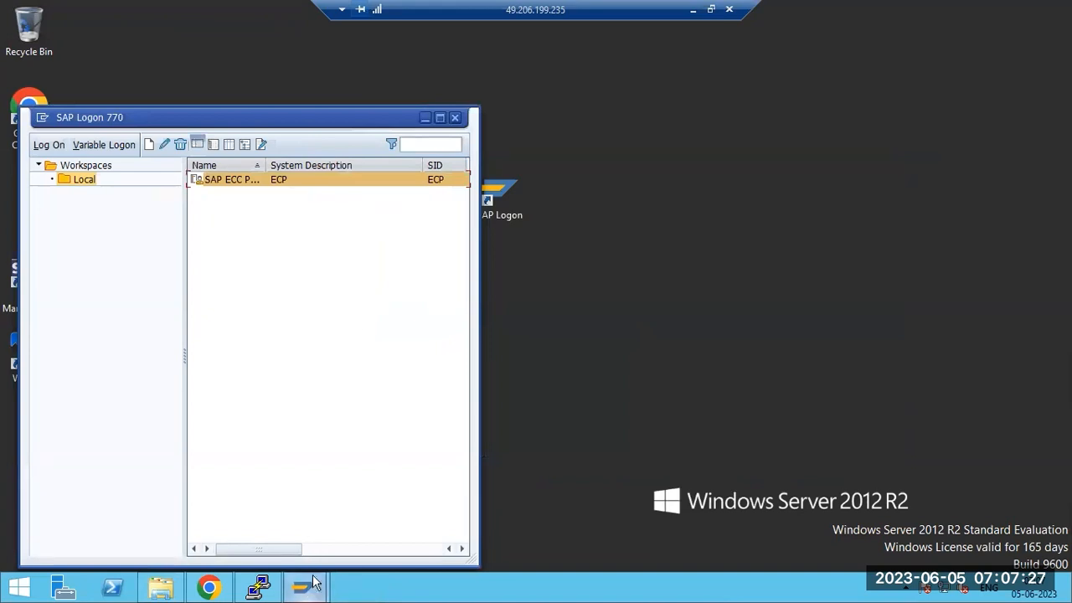
left_click(455, 119)
mouse_move(320, 591)
left_click(401, 504)
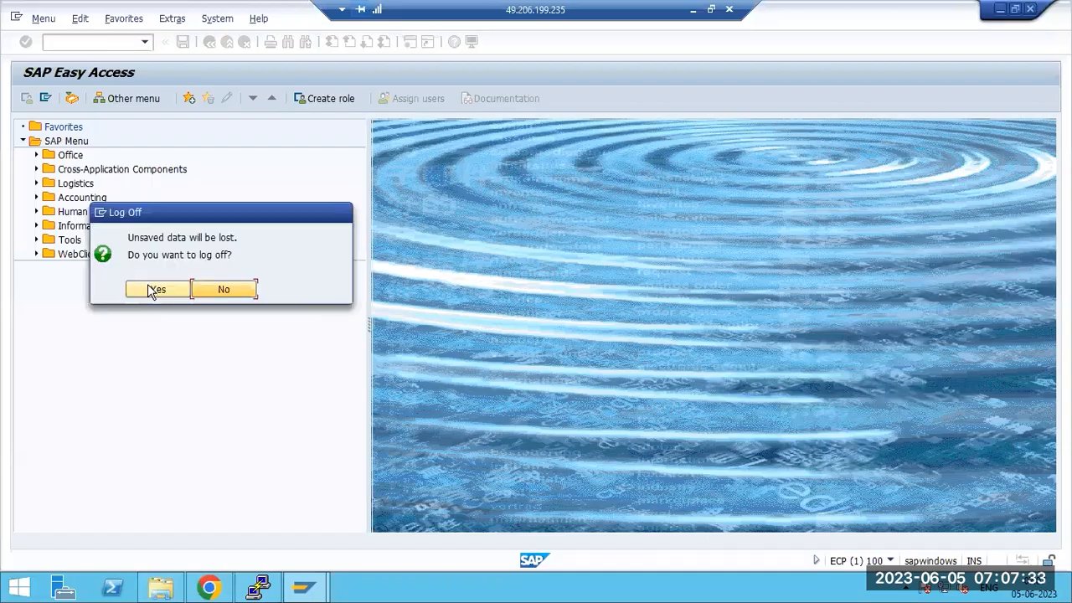
left_click(149, 288)
left_click(308, 592)
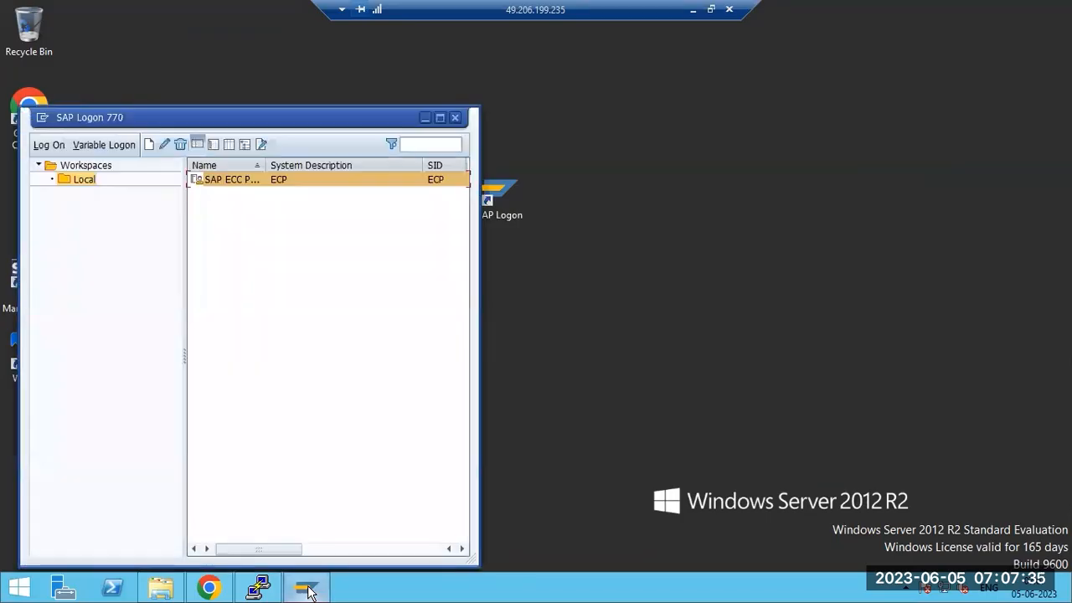
Start a new SAP Logon connection entry, checking the system list in the management console
left_click_drag(191, 114, 332, 99)
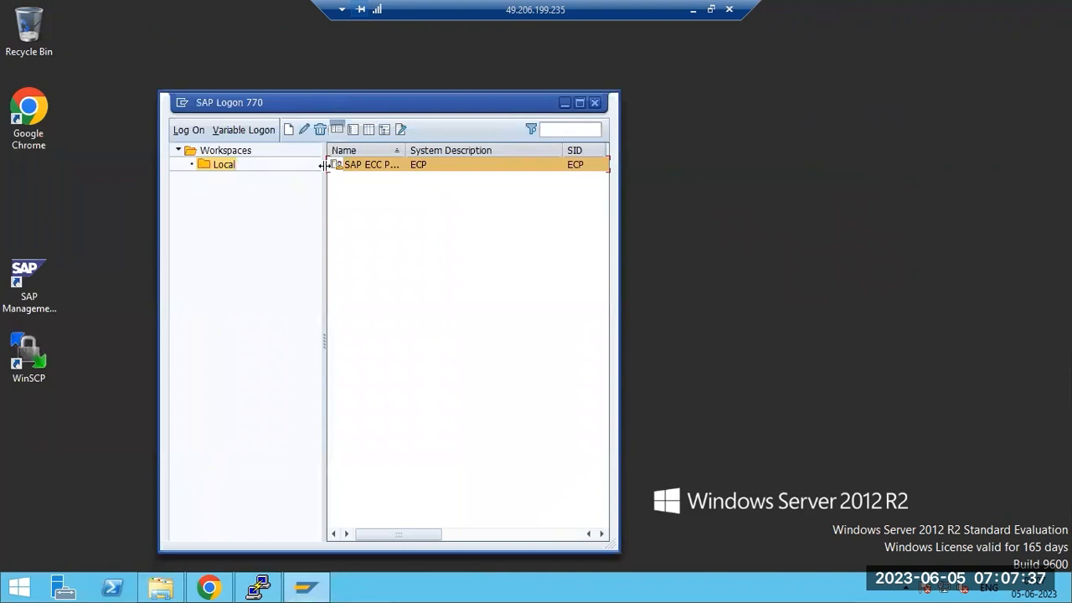
left_click(288, 129)
left_click(317, 154)
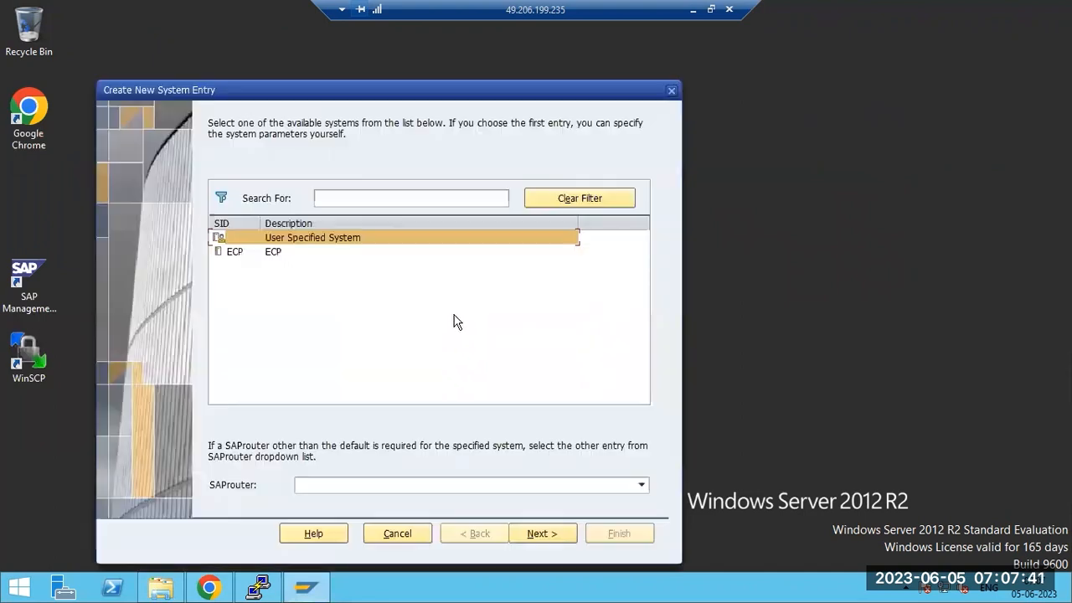
double_click(45, 271)
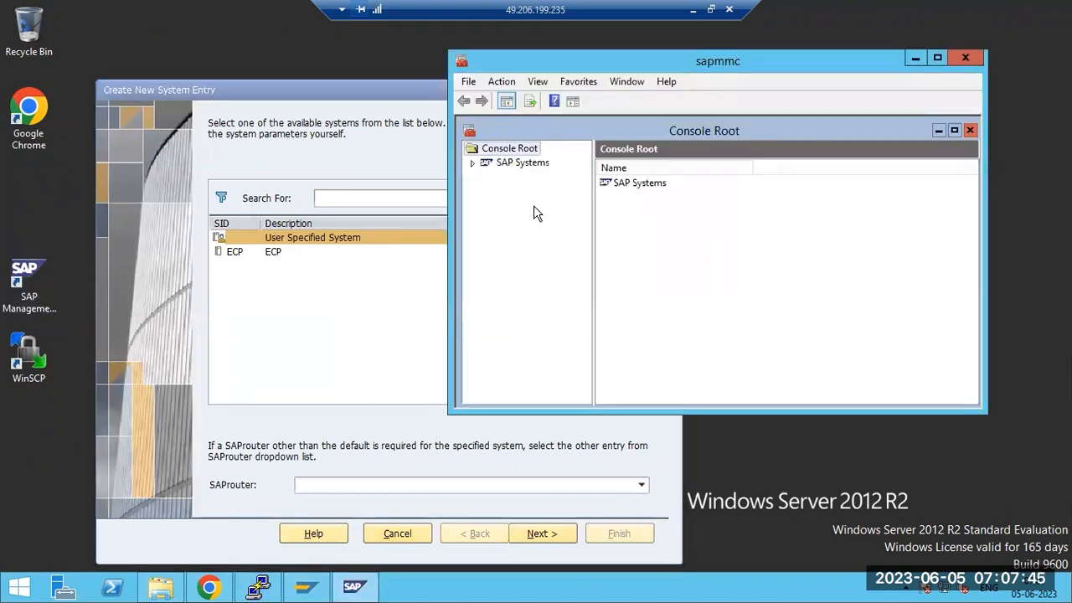
left_click(473, 163)
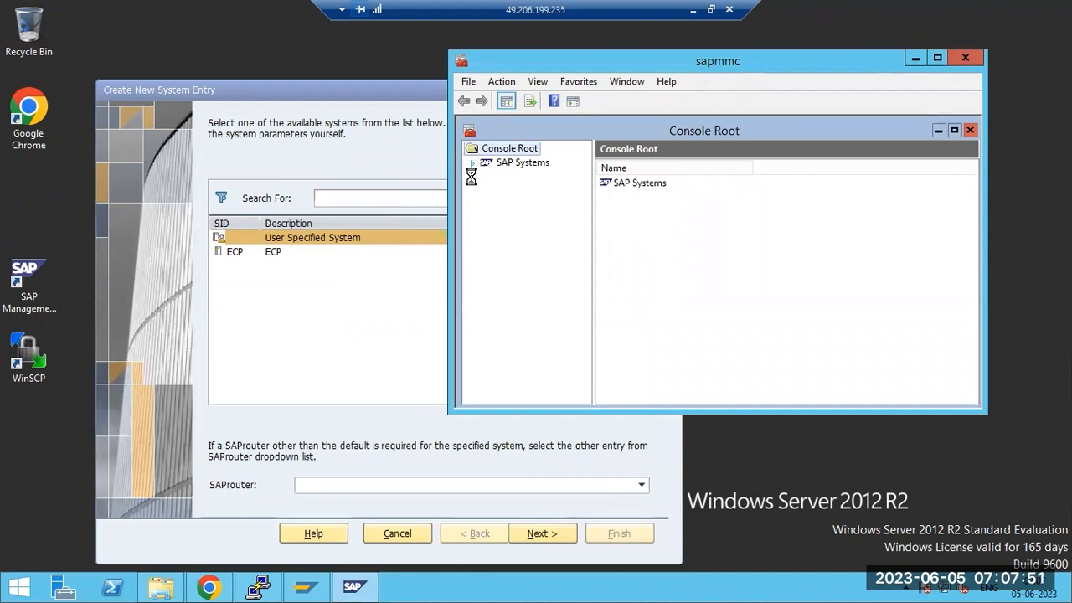
left_click(540, 536)
left_click(540, 536)
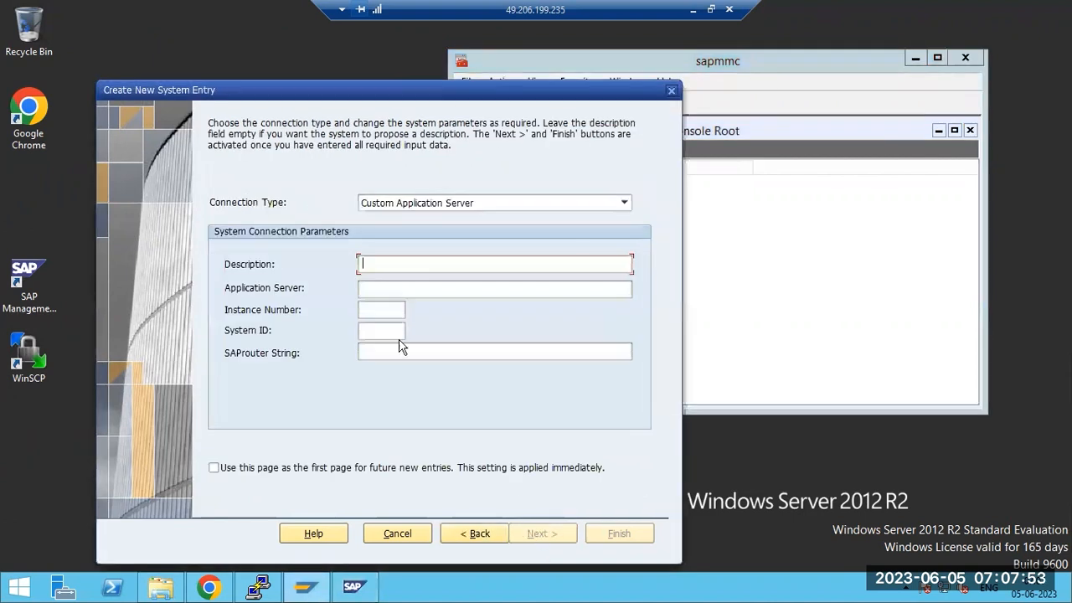
Enter description NWD, server sapwindows, instance 02, system ID NWD and finish the entry
type("NWD")
key("Tab")
type("sapwindows")
key("Tab")
type("02")
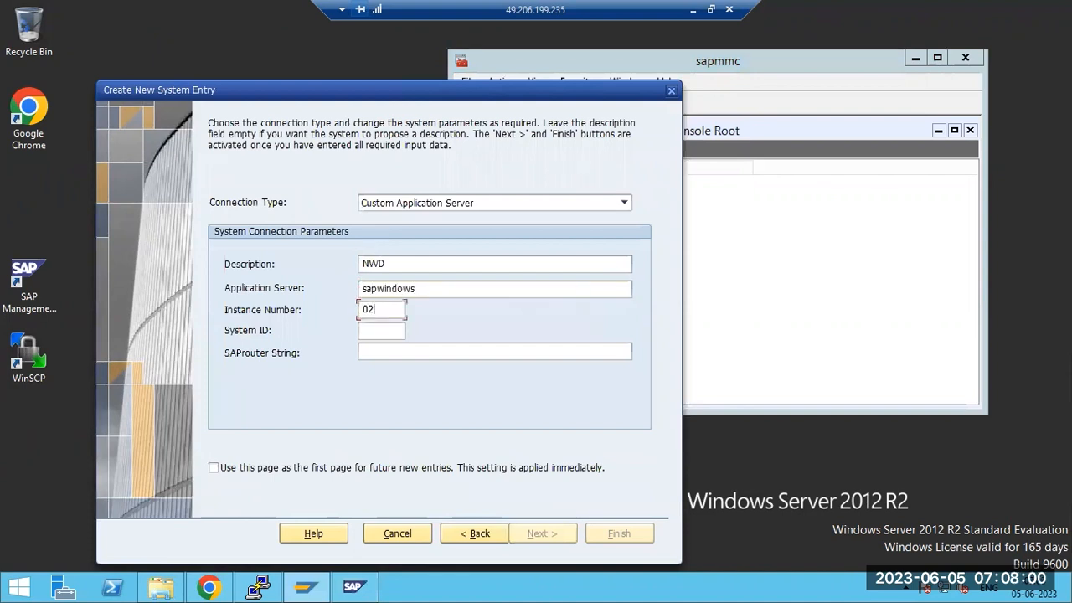
key("Tab")
type("NWD")
key("Return")
key("Return")
key("Return")
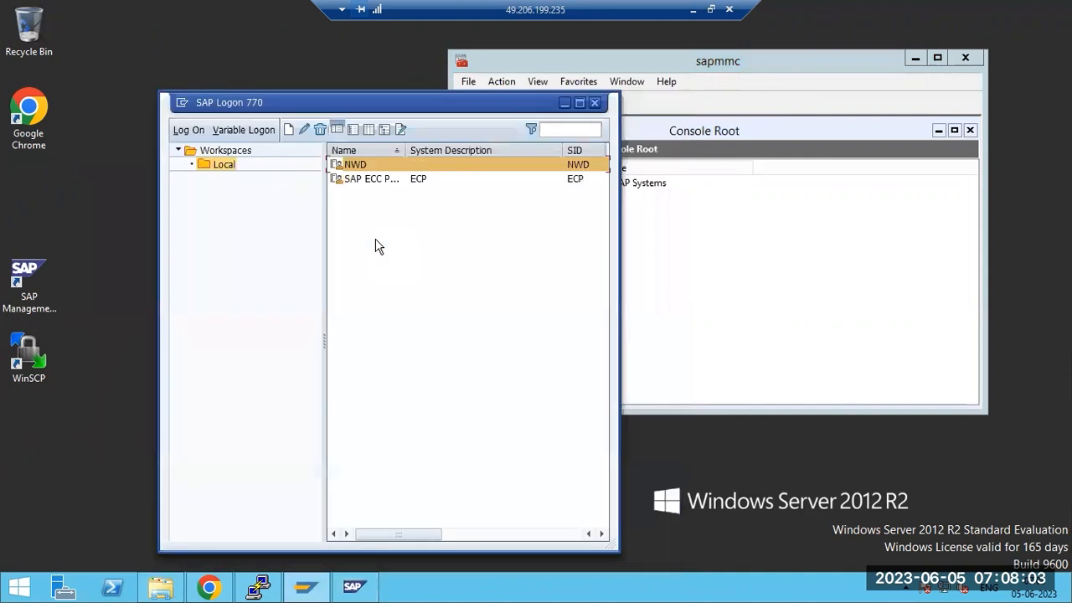
left_click(726, 253)
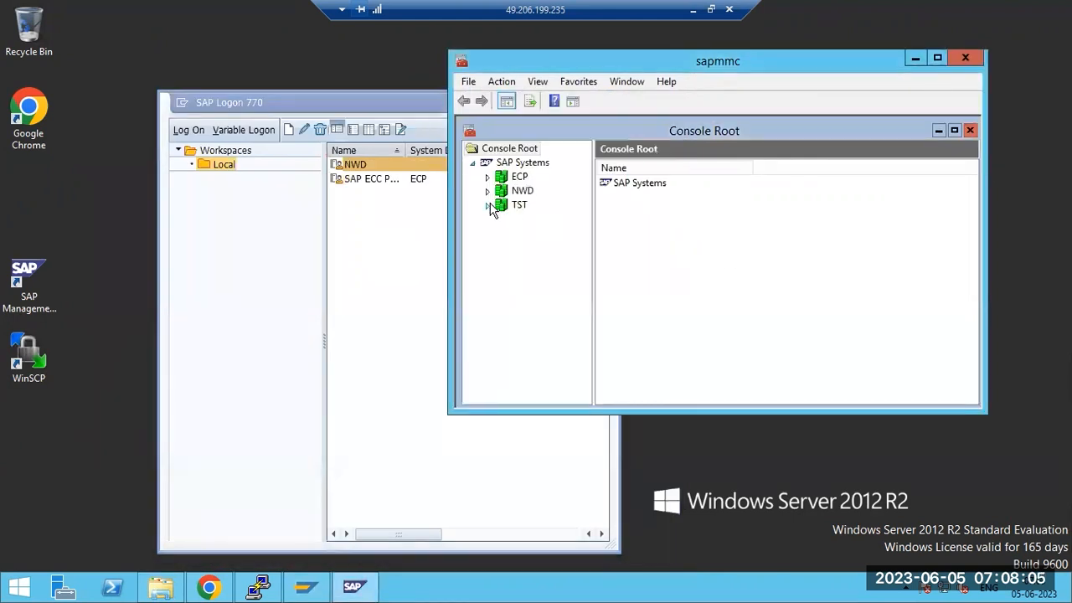
Check the TST sapwindows 4 instance in the console, then start a new connection entry
left_click(489, 205)
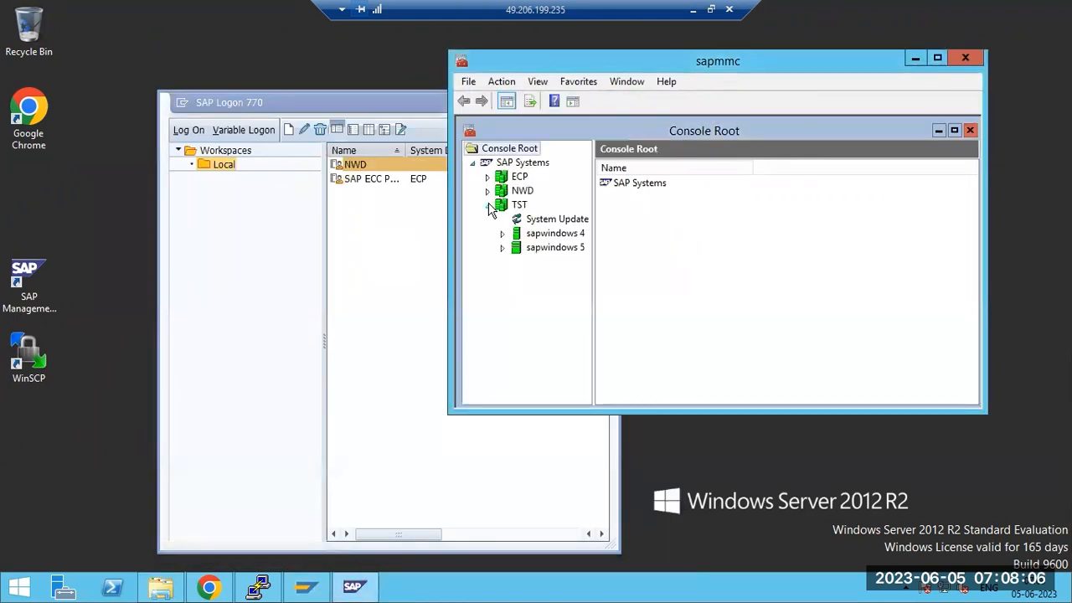
left_click(580, 238)
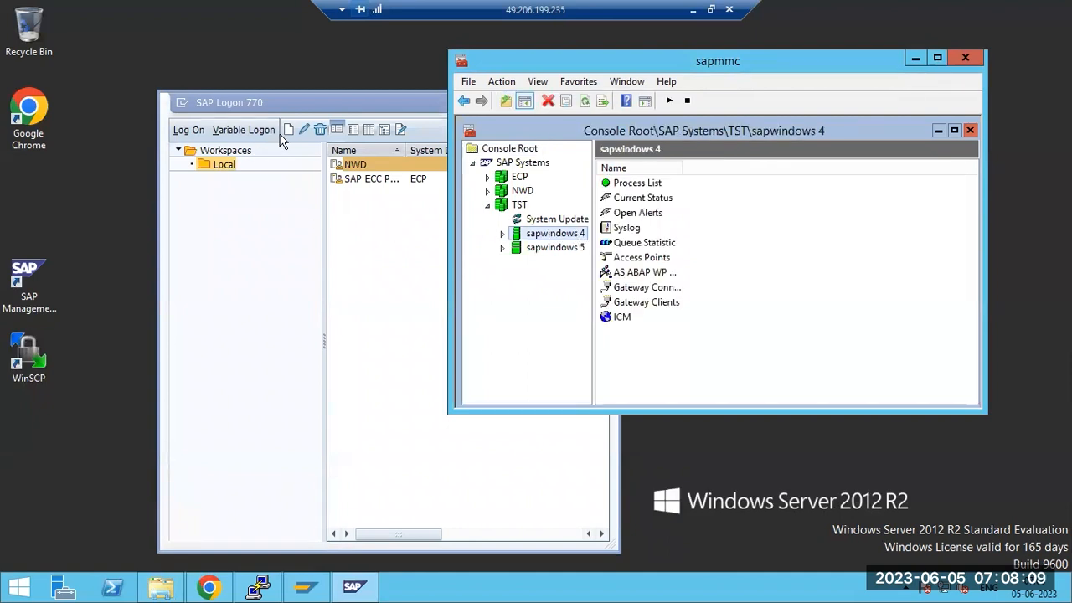
left_click(287, 130)
left_click(288, 130)
left_click(324, 155)
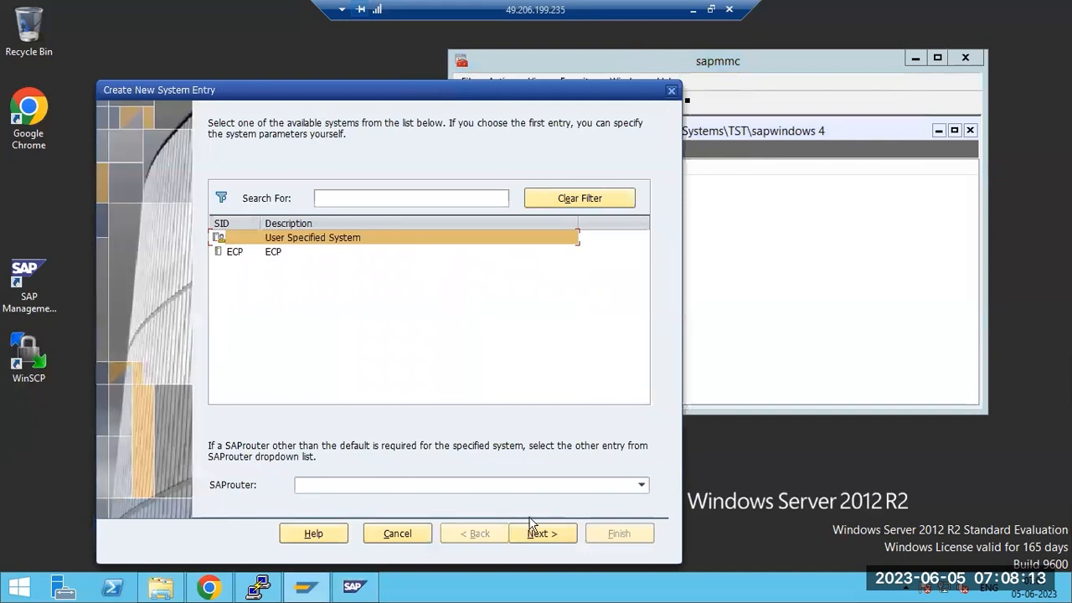
left_click(535, 533)
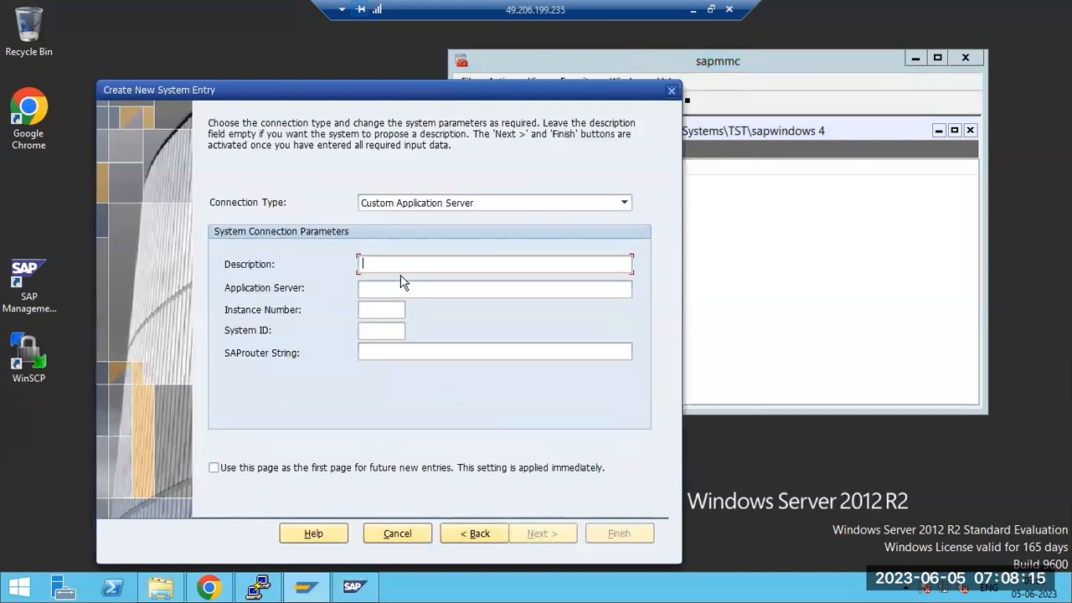
Enter TST, server sapwindows, instance 04, system ID TST, finish, and close SAP Logon
type("TST")
key("Tab")
type("sapwindows")
key("Tab")
type("04")
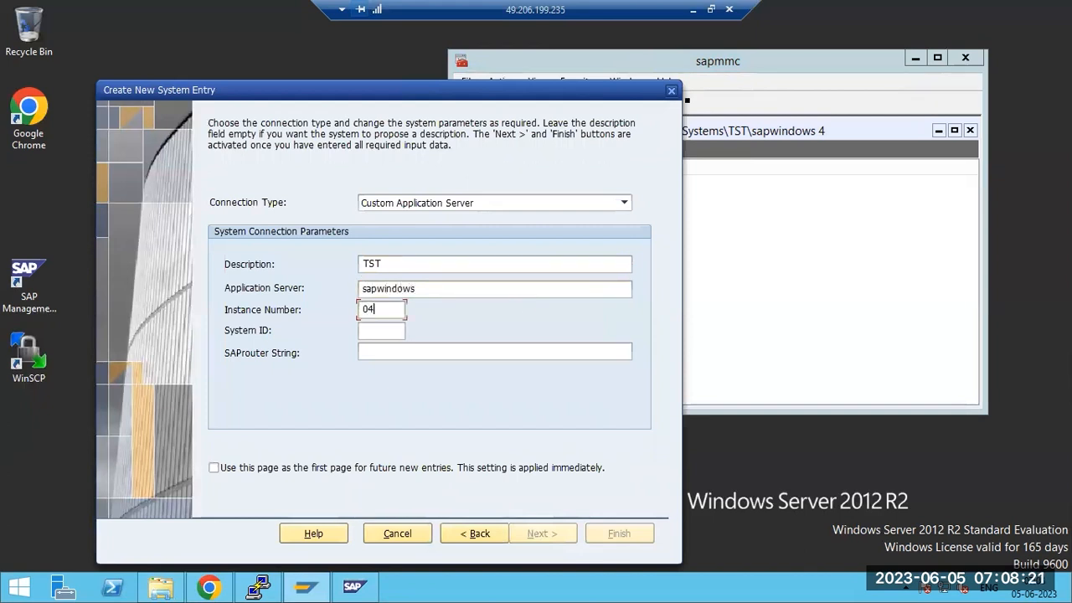
key("Tab")
type("TST")
key("Return")
key("Return")
key("Return")
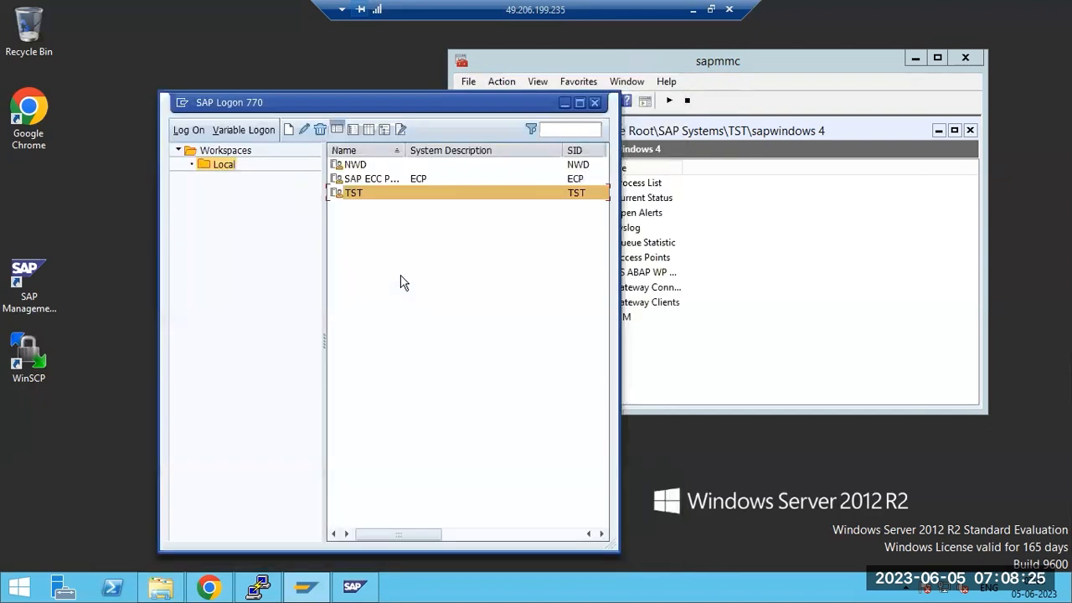
left_click(596, 103)
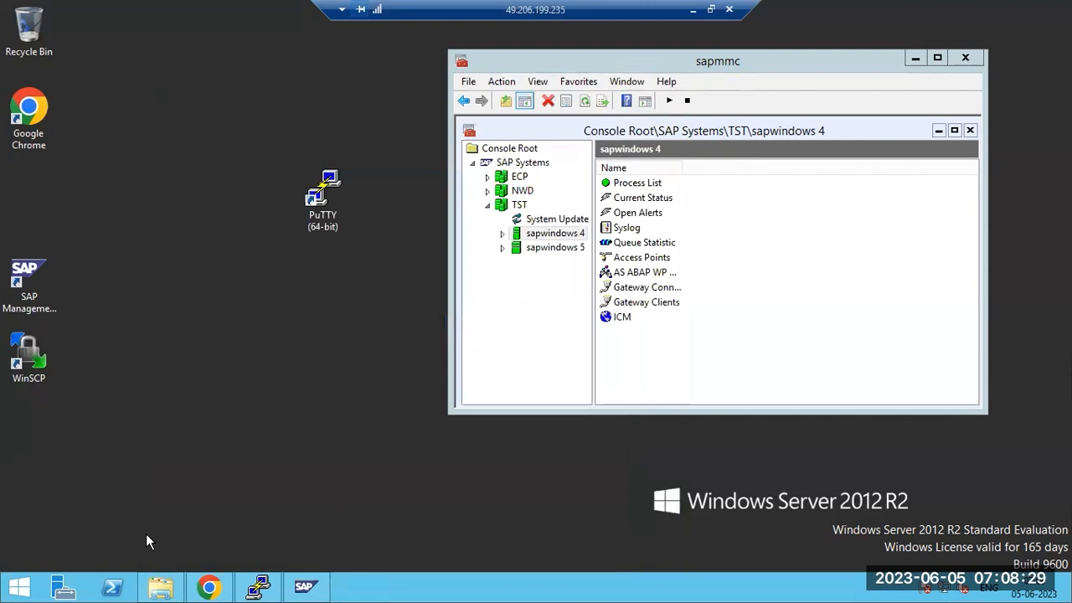
Minimize the management console and relaunch SAP Logon from the desktop icon
left_click(307, 589)
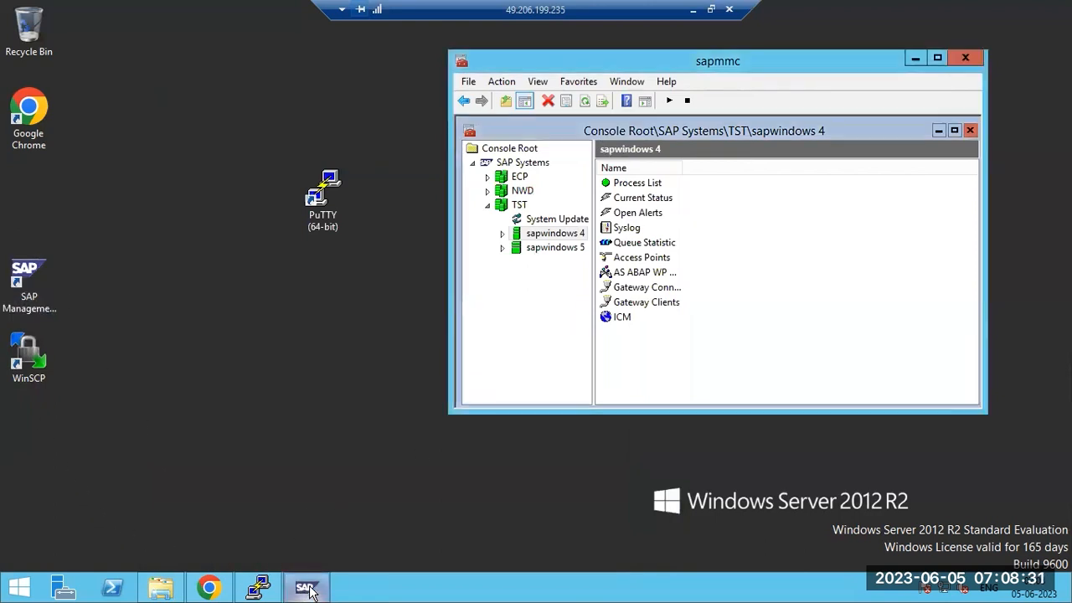
left_click(308, 589)
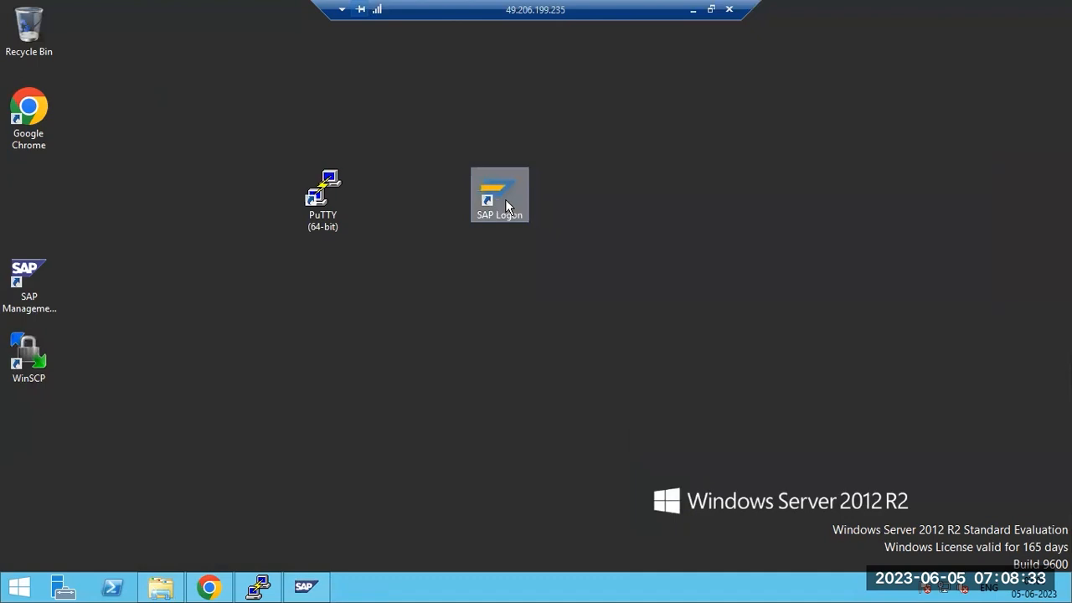
double_click(505, 198)
left_click(595, 314)
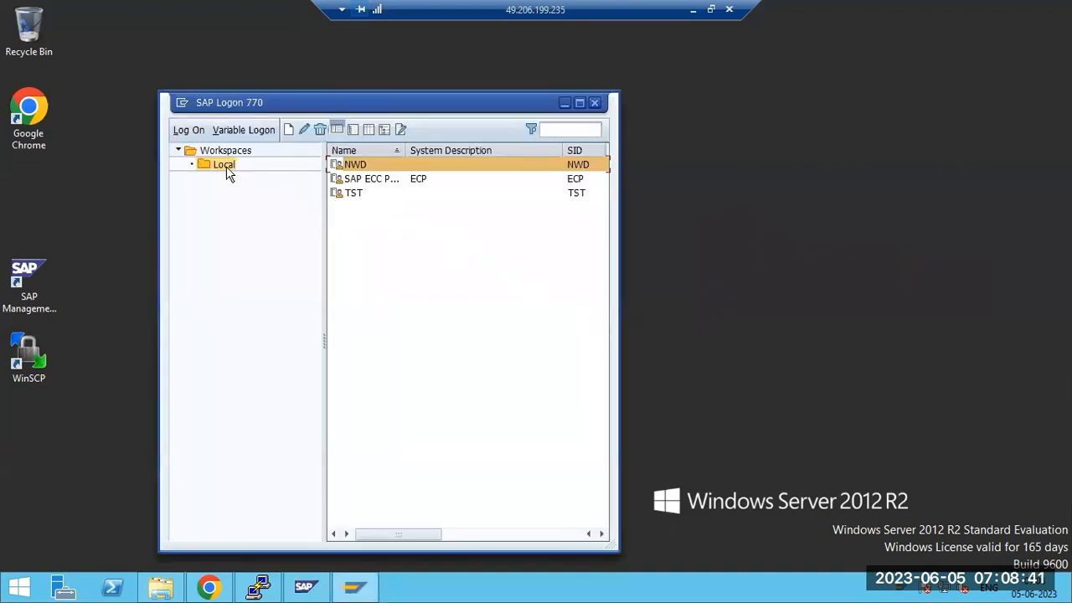
Review the SAP Logon configuration-file and general options, then cancel without changes
left_click(182, 102)
left_click(220, 229)
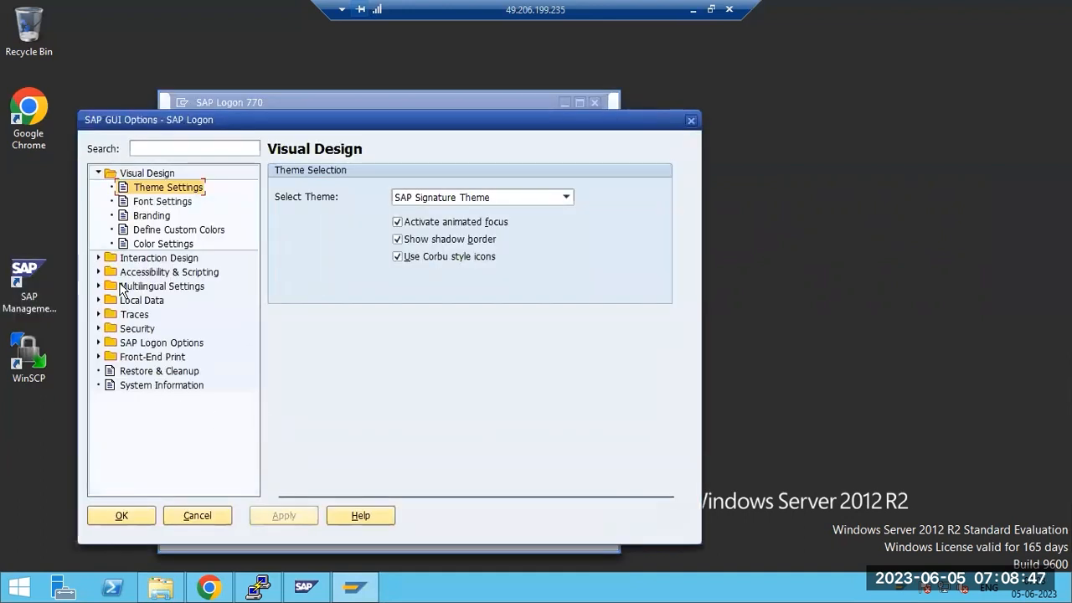
left_click(122, 343)
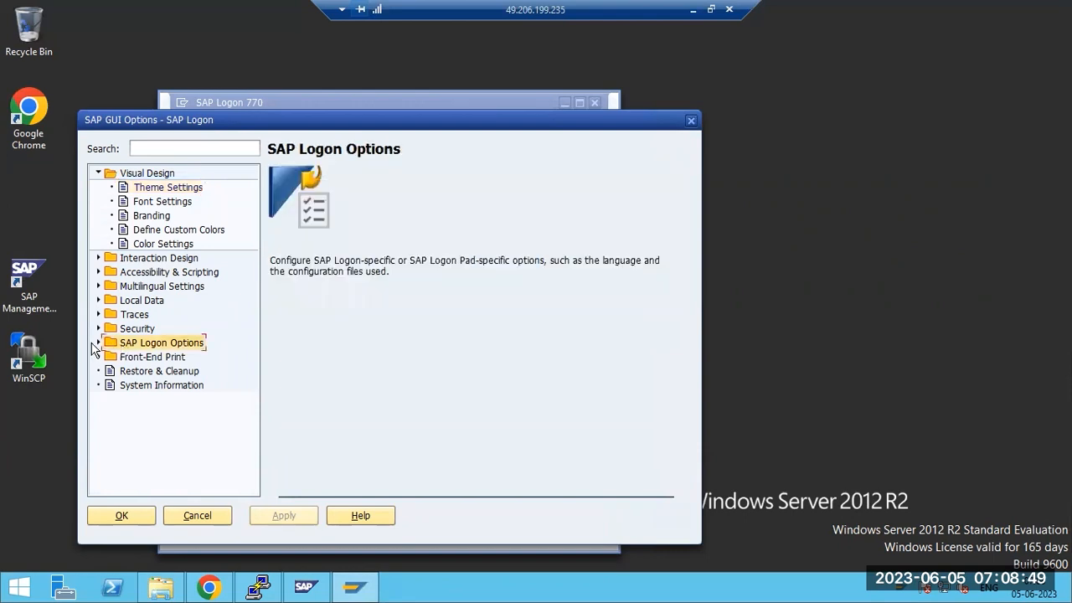
left_click(99, 343)
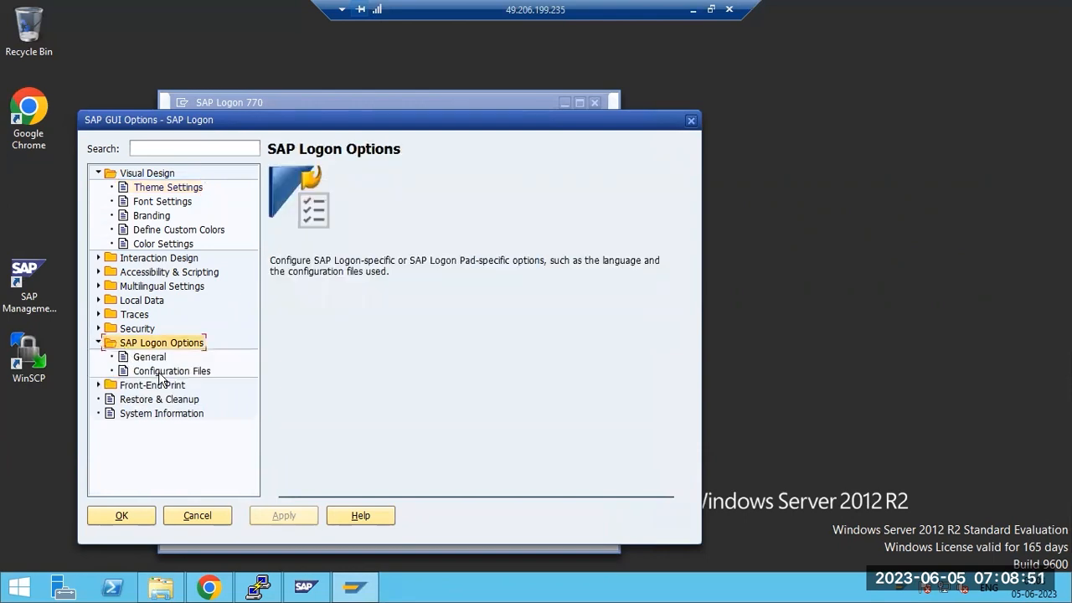
left_click(159, 373)
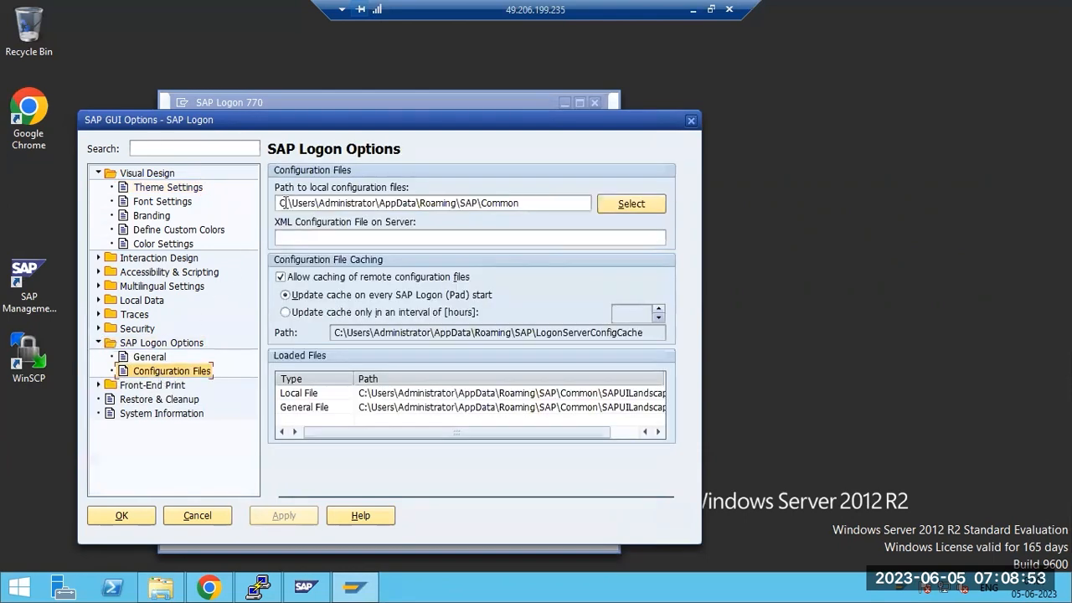
left_click_drag(280, 203, 538, 204)
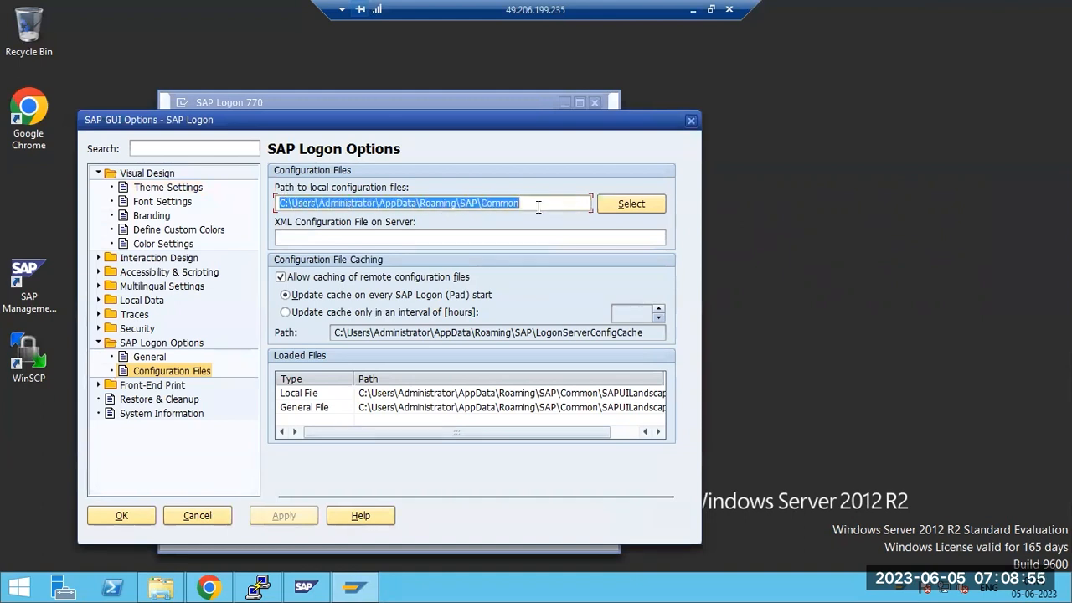
left_click(139, 357)
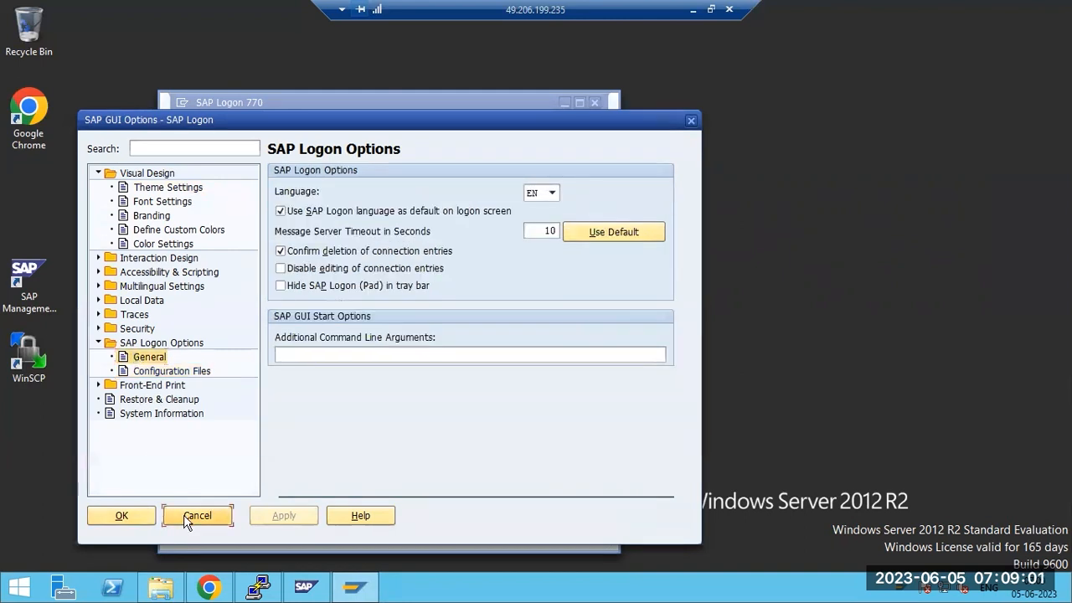
left_click(188, 517)
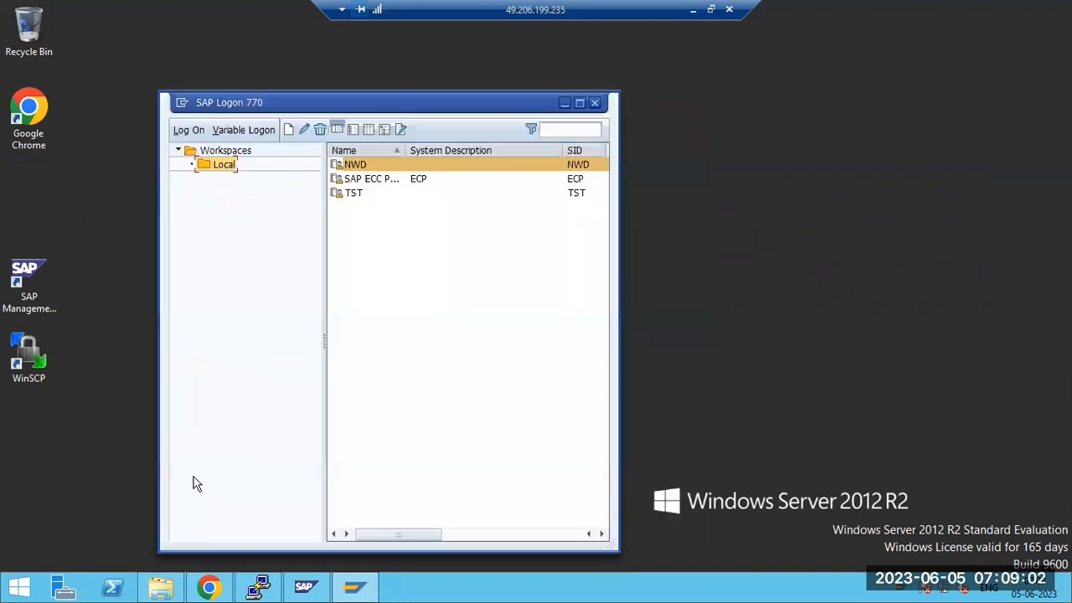
Open logon screens for the SAP ECC (ECP), NWD and TST systems
double_click(361, 181)
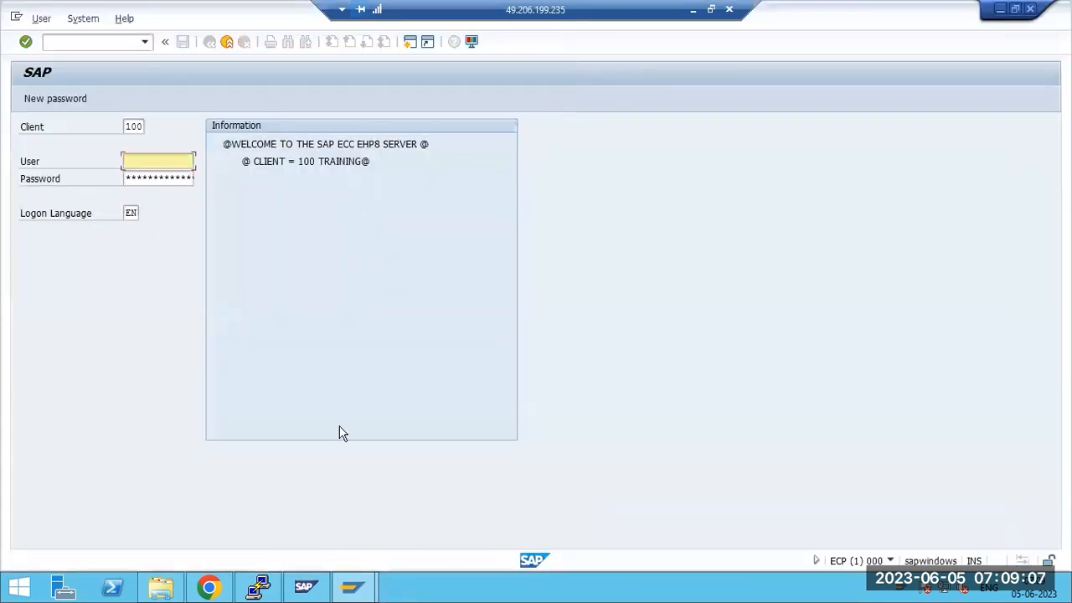
mouse_move(352, 586)
left_click(319, 545)
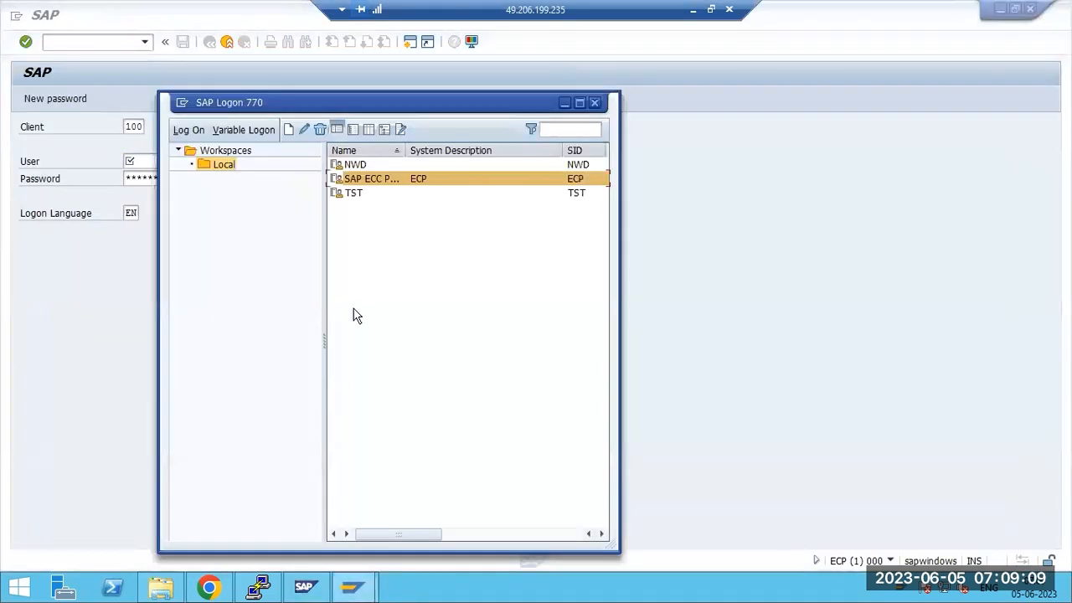
double_click(354, 165)
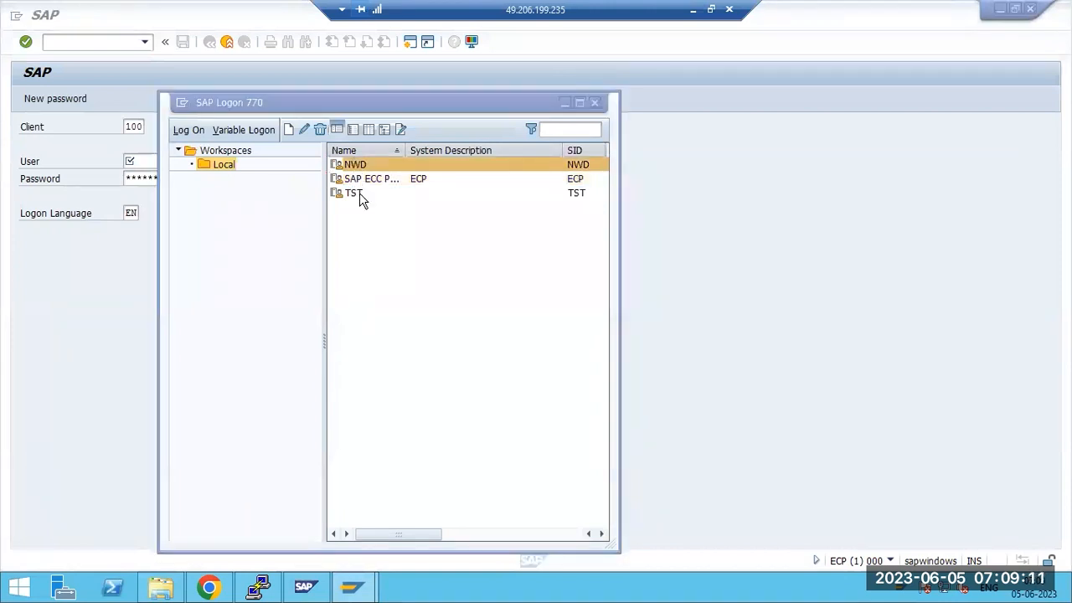
double_click(360, 194)
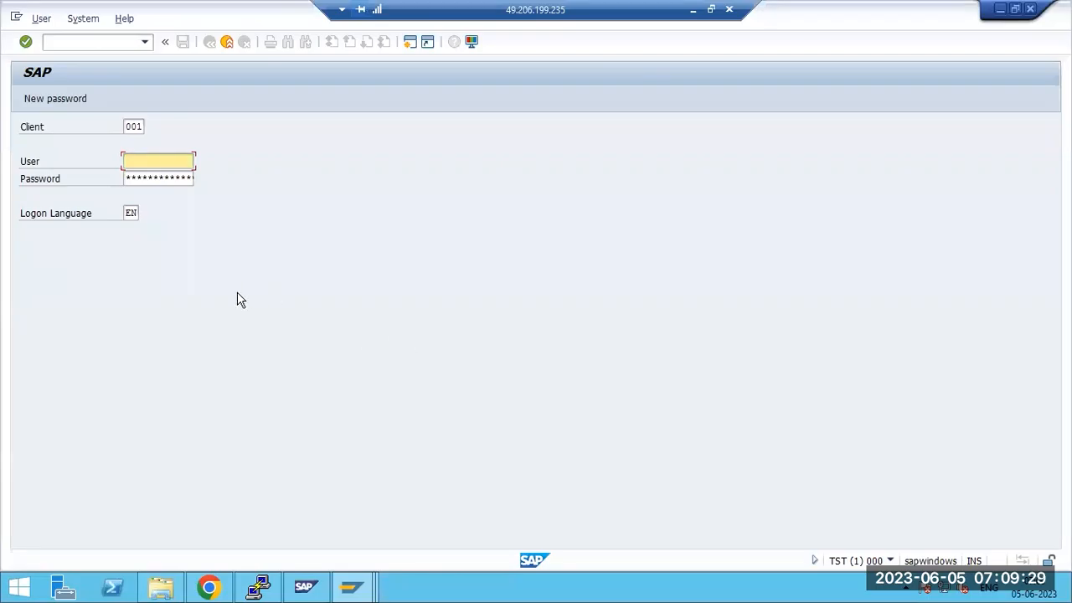
Go to the client field on the NWD logon screen, then minimize the remote session
left_click(352, 588)
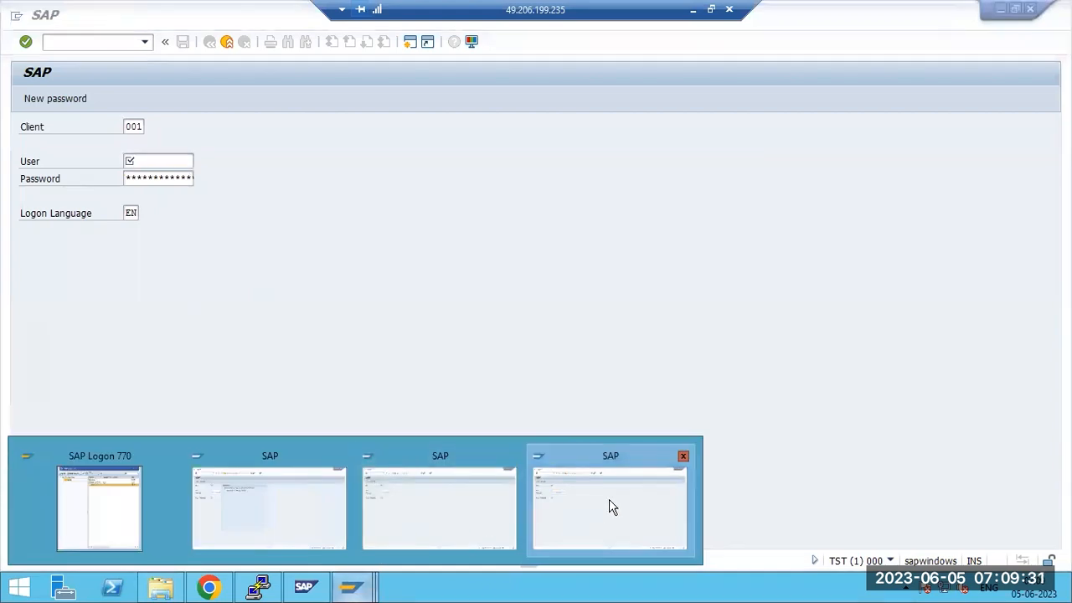
left_click(427, 505)
left_click(142, 126)
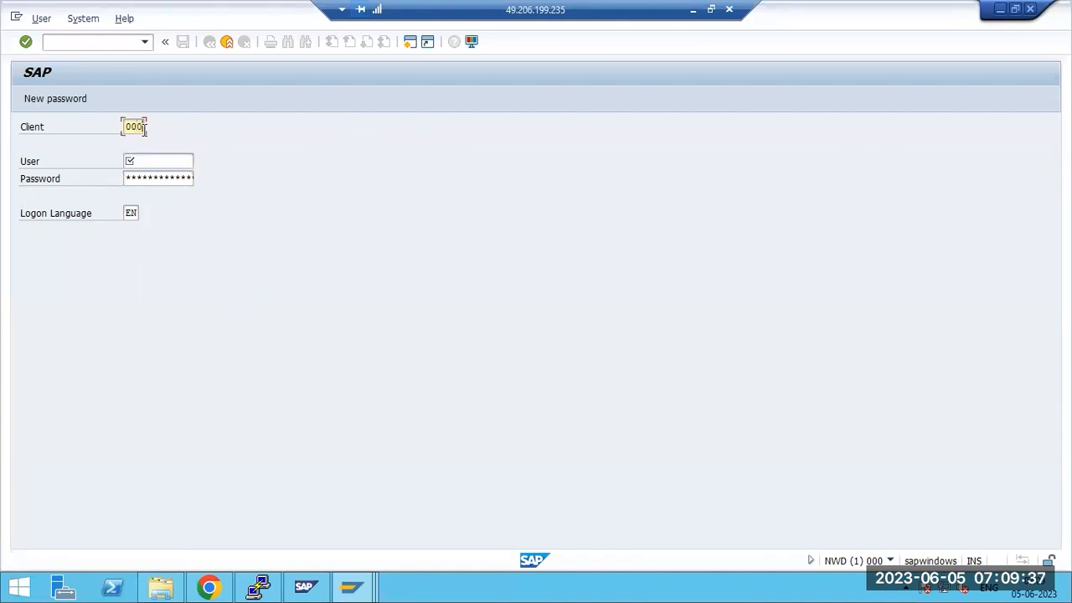
left_click(694, 12)
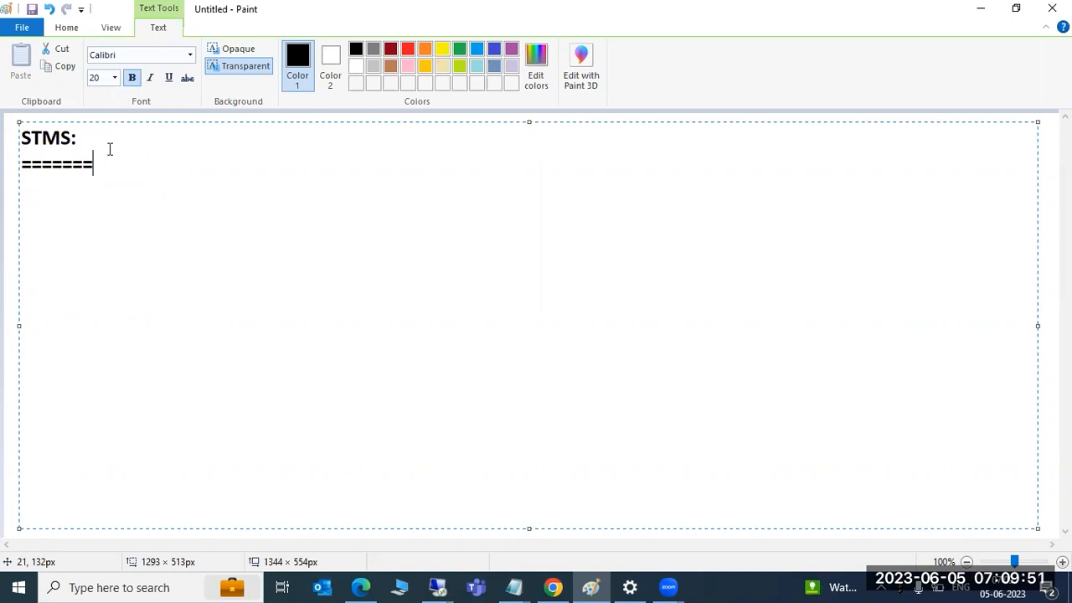
Draw three system boxes side by side to the right of the STMS heading
left_click(9, 184)
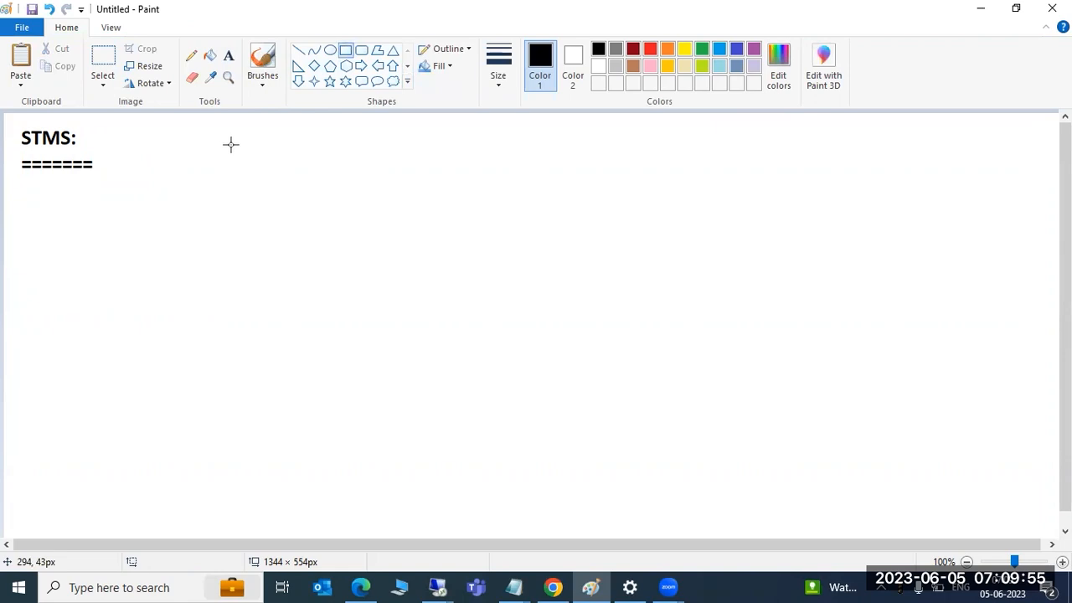
mouse_move(220, 135)
left_mouse_down()
mouse_move(268, 164)
mouse_move(317, 170)
mouse_move(322, 191)
left_mouse_up()
left_click_drag(503, 136, 607, 186)
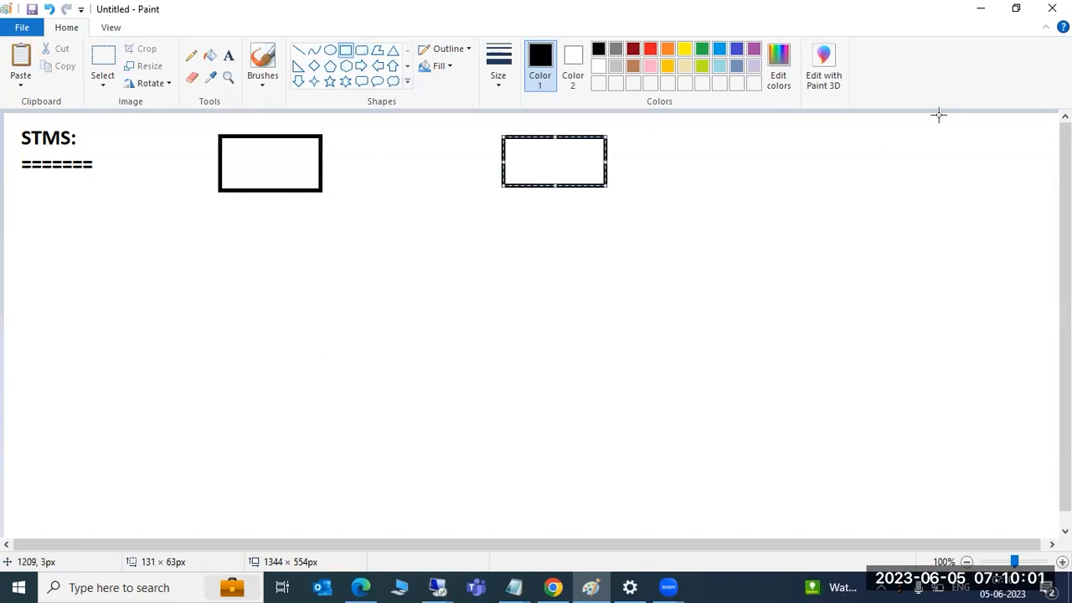
mouse_move(792, 136)
left_mouse_down()
mouse_move(813, 159)
mouse_move(943, 203)
left_mouse_up()
Label the boxes ECP, TST and NWD, from right to left
left_click(228, 56)
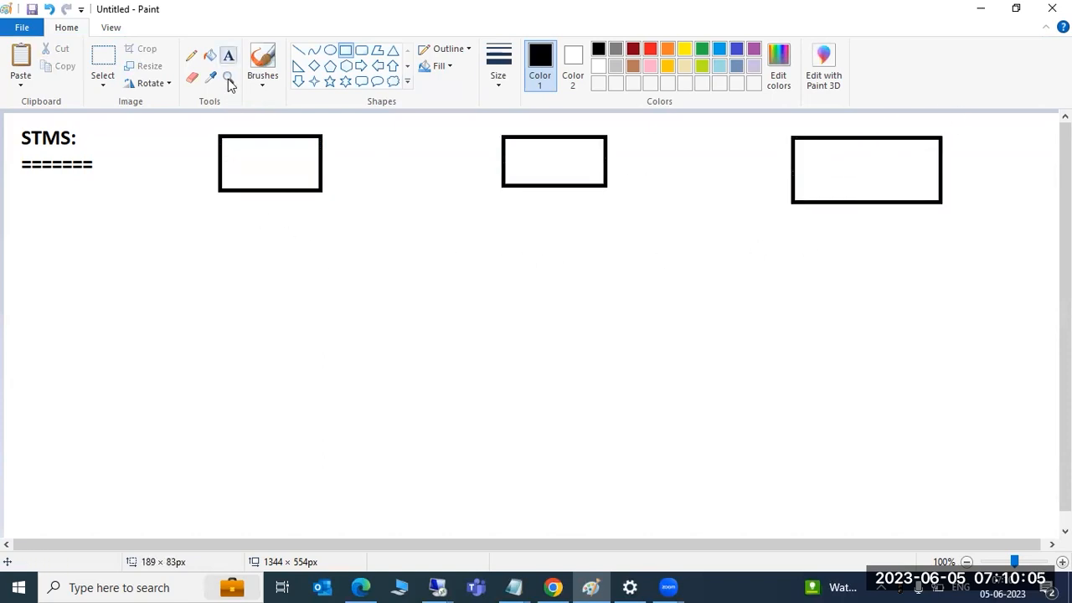
left_click(836, 166)
type("ECP")
left_click(526, 160)
left_click(525, 145)
type("TST")
left_click(249, 162)
left_click(248, 149)
type("NWD")
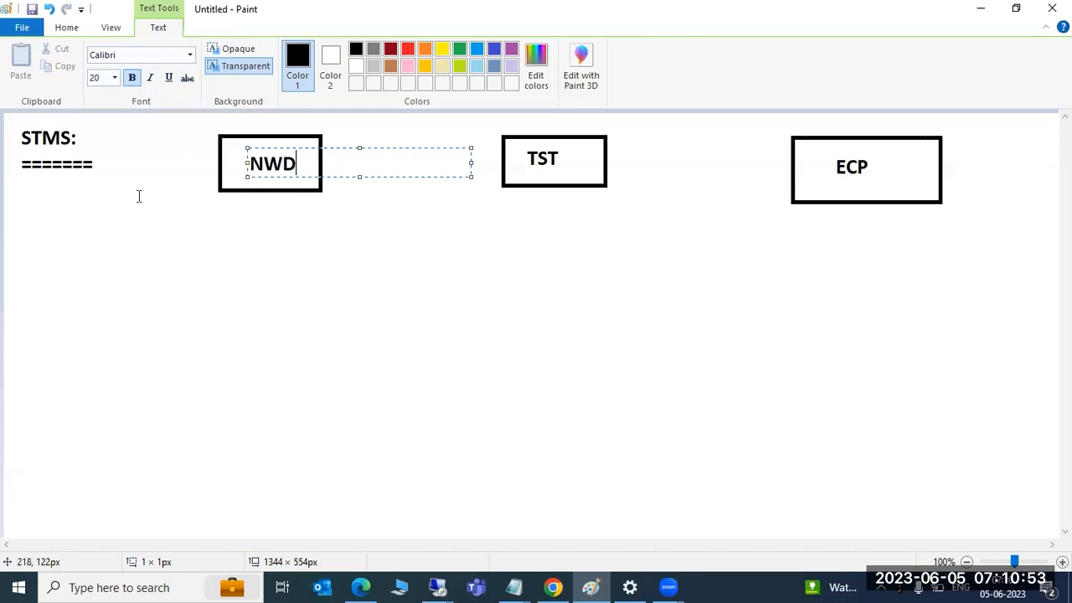
Redraw the ECP box outline as a red rectangle
left_click(408, 49)
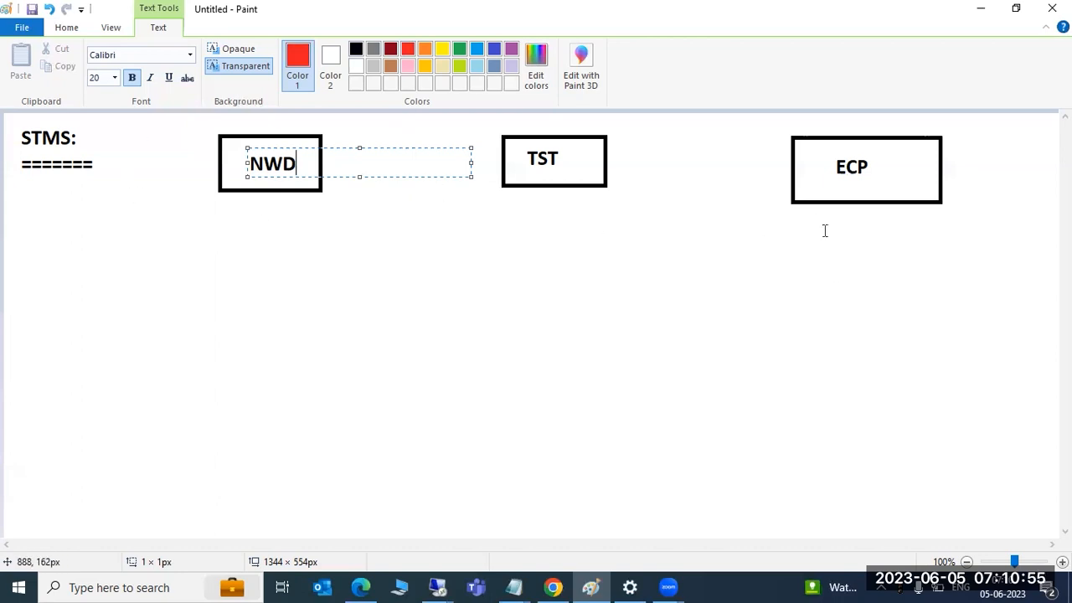
left_click(64, 30)
left_click(346, 50)
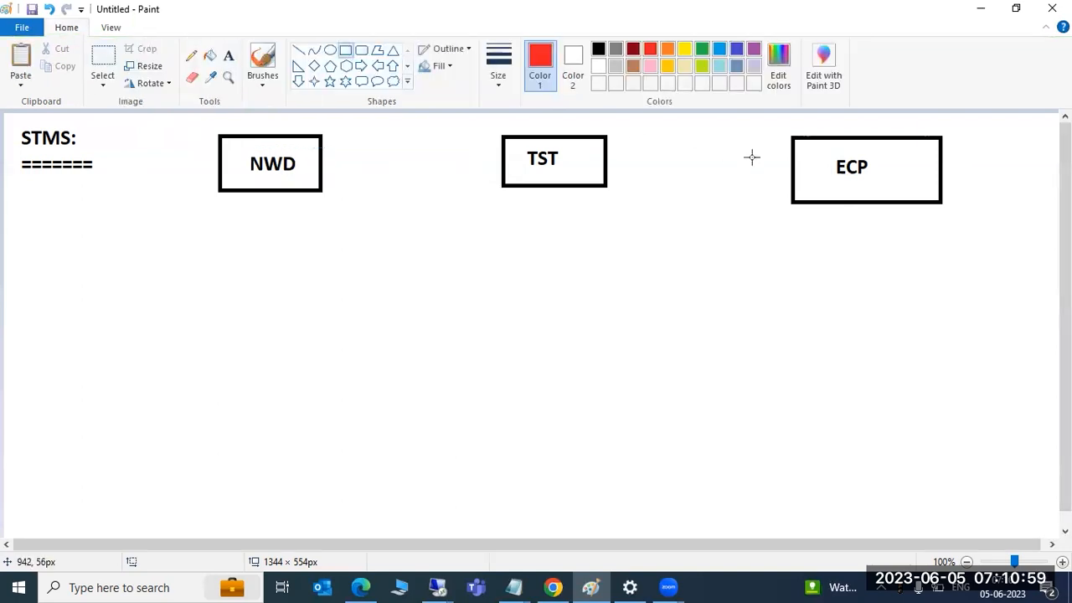
left_click_drag(792, 136, 942, 204)
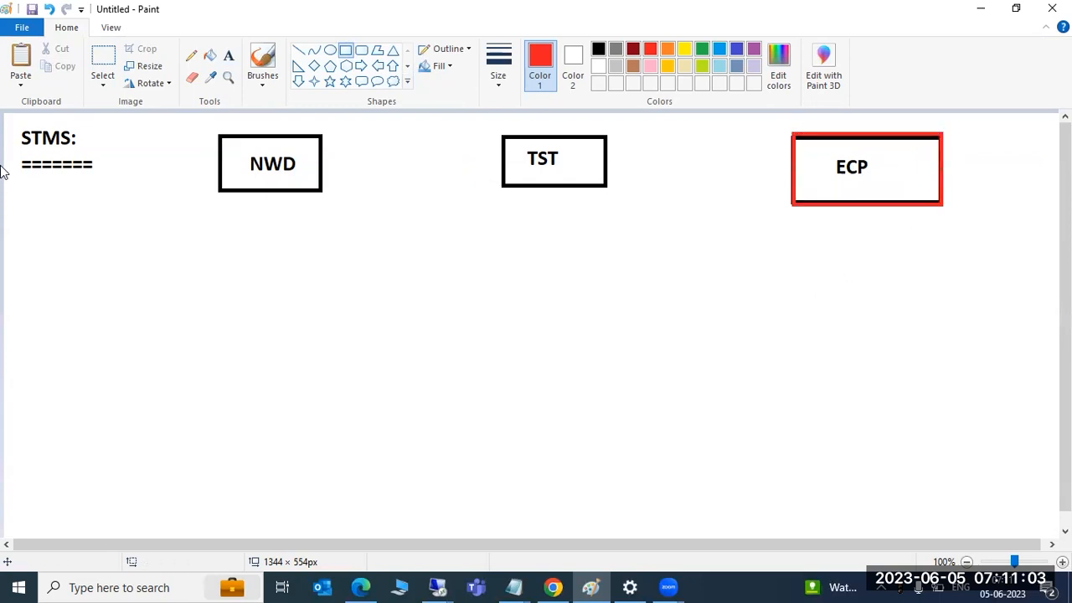
left_click(228, 55)
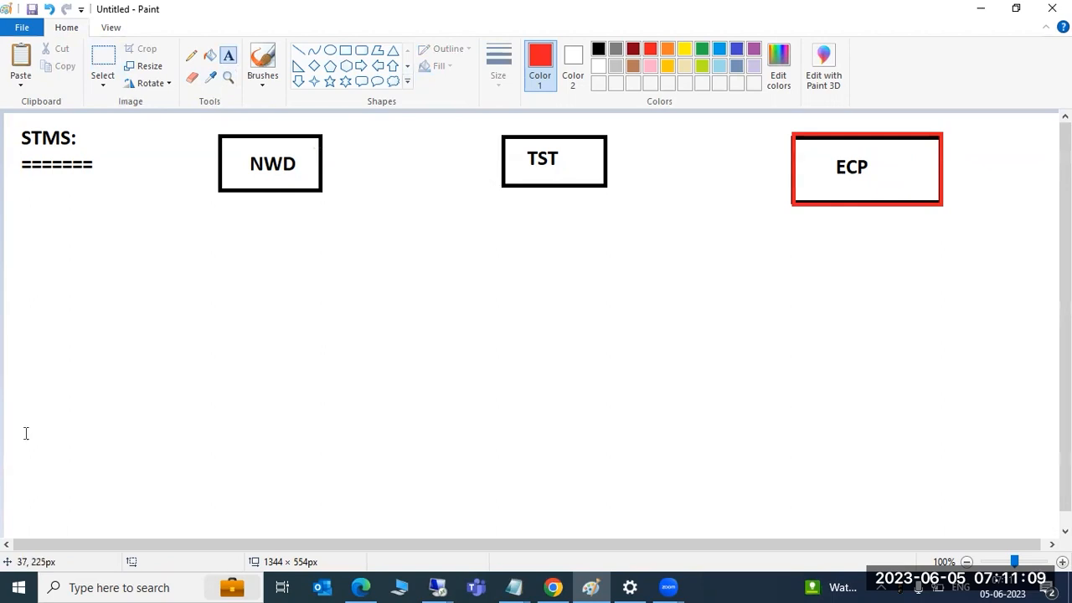
left_click(81, 588)
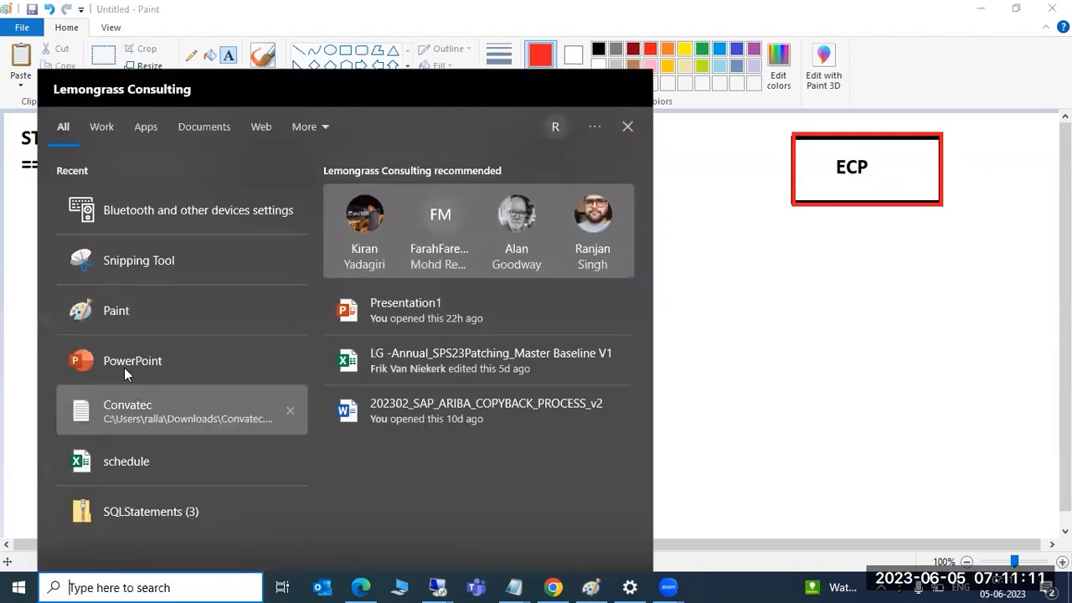
On a new blank Paint canvas, write 'DOMAIN CONTROLLER :' at the top left
left_click(131, 311)
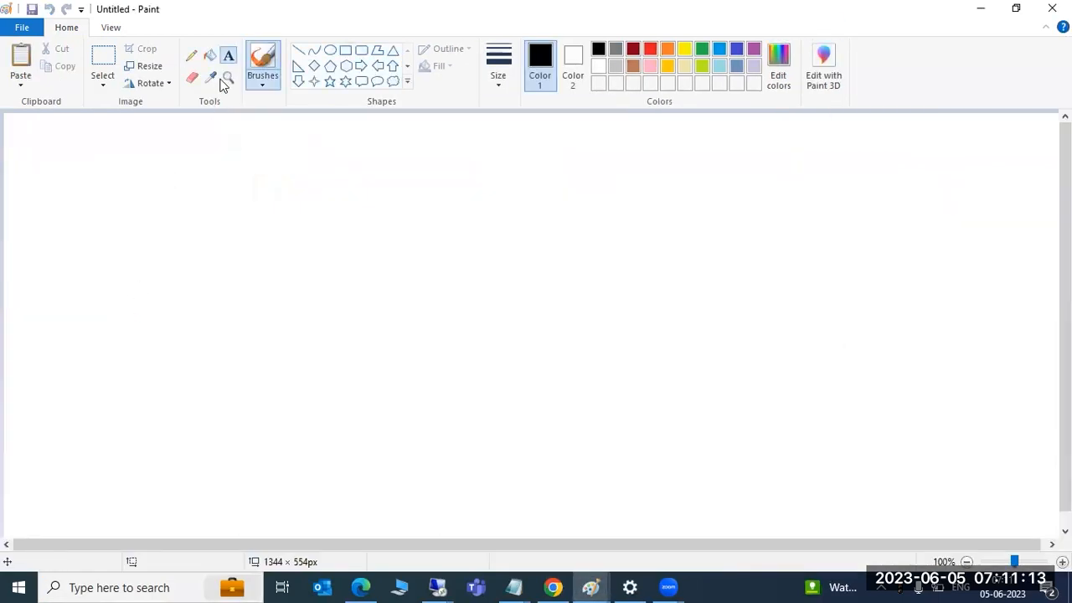
left_click(228, 55)
mouse_move(32, 129)
left_mouse_down()
mouse_move(394, 186)
mouse_move(408, 200)
left_mouse_up()
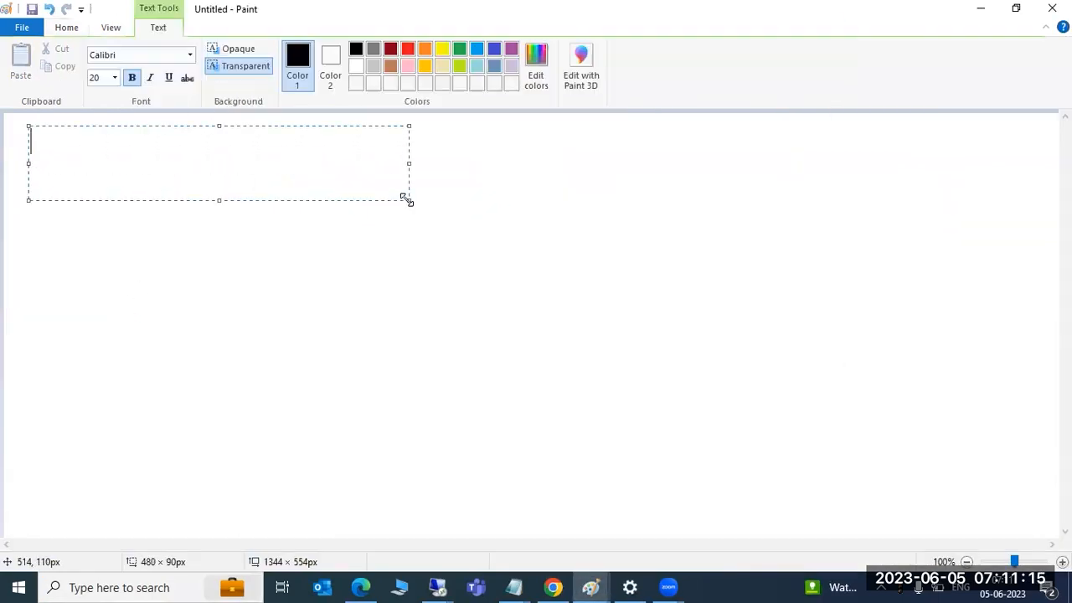
type("DOMAIN ")
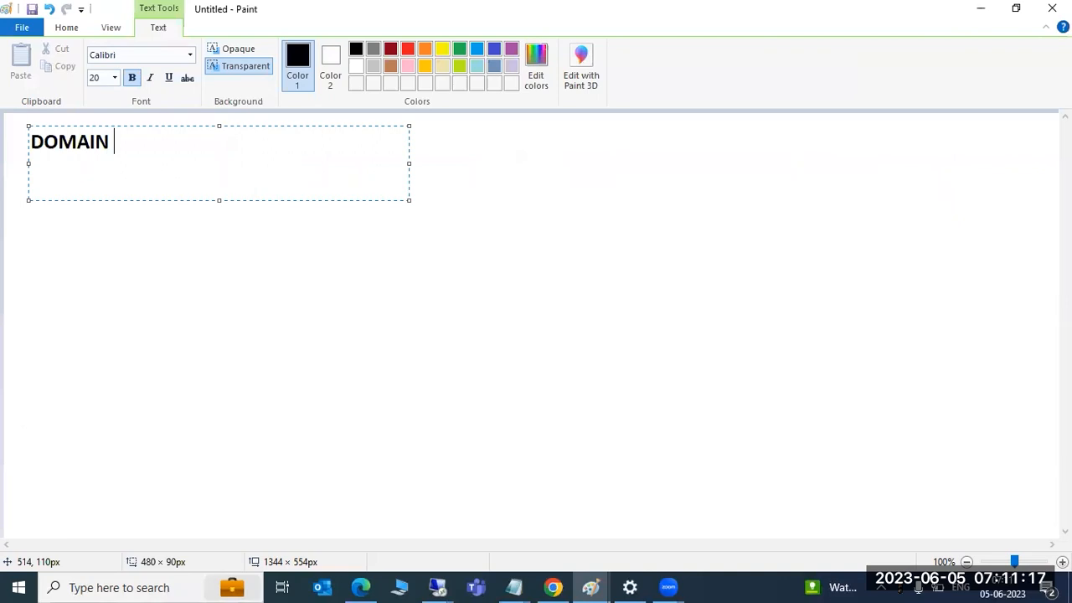
type("CONTROL")
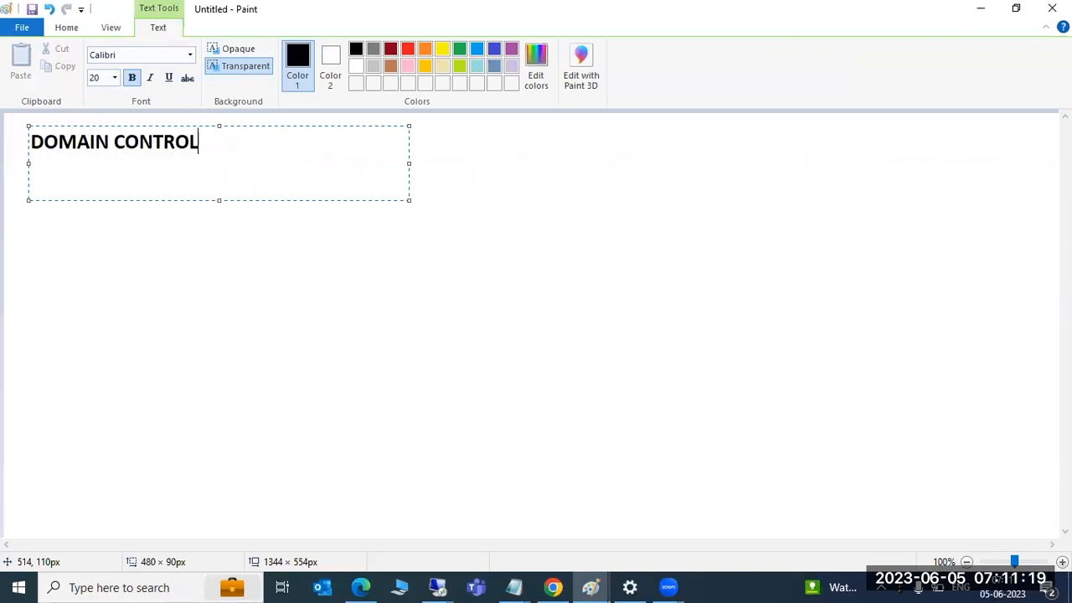
type("LER :")
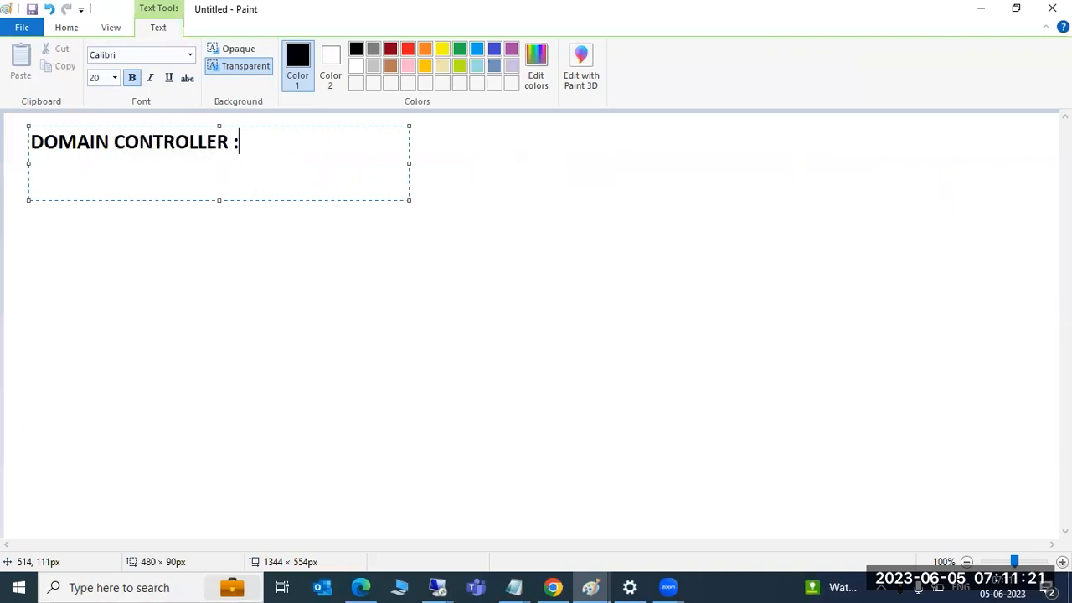
left_click(269, 316)
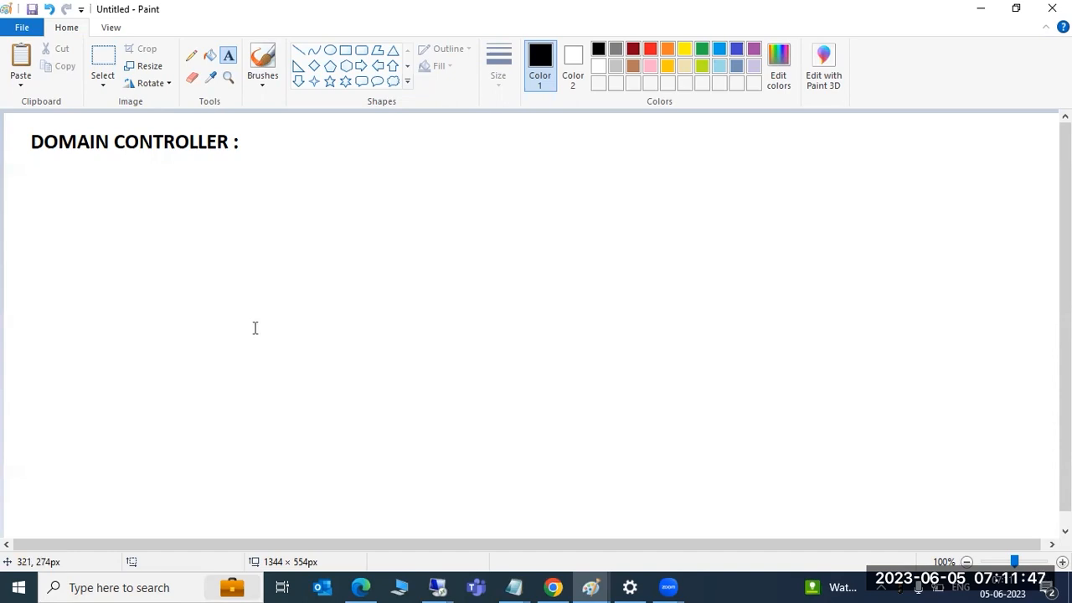
Add 'DOMAIN_SID' beside the label and colour it red
left_click_drag(253, 120, 511, 176)
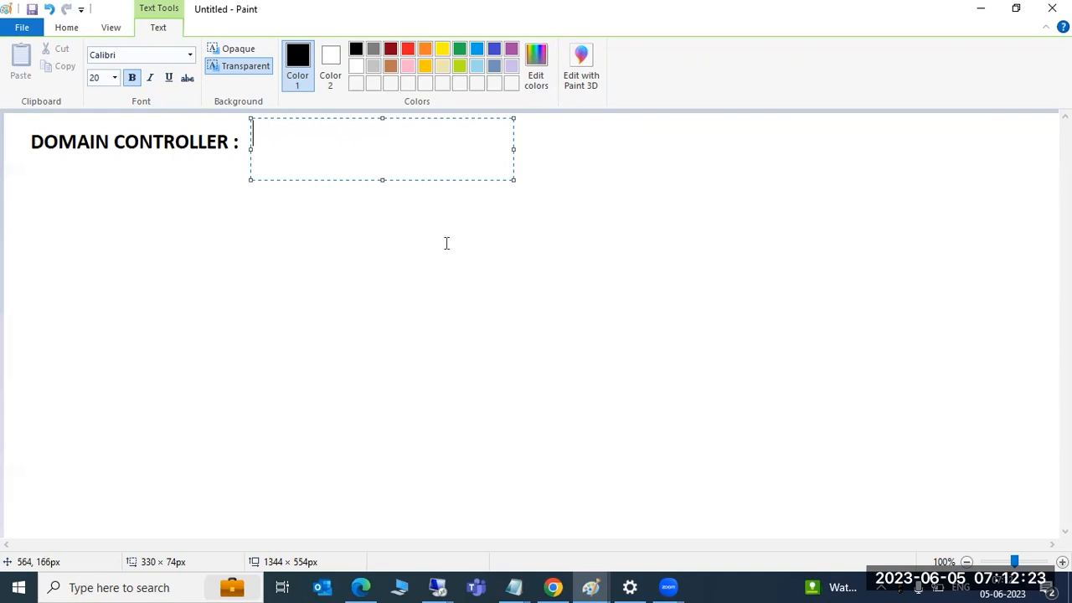
type("DOMAIN")
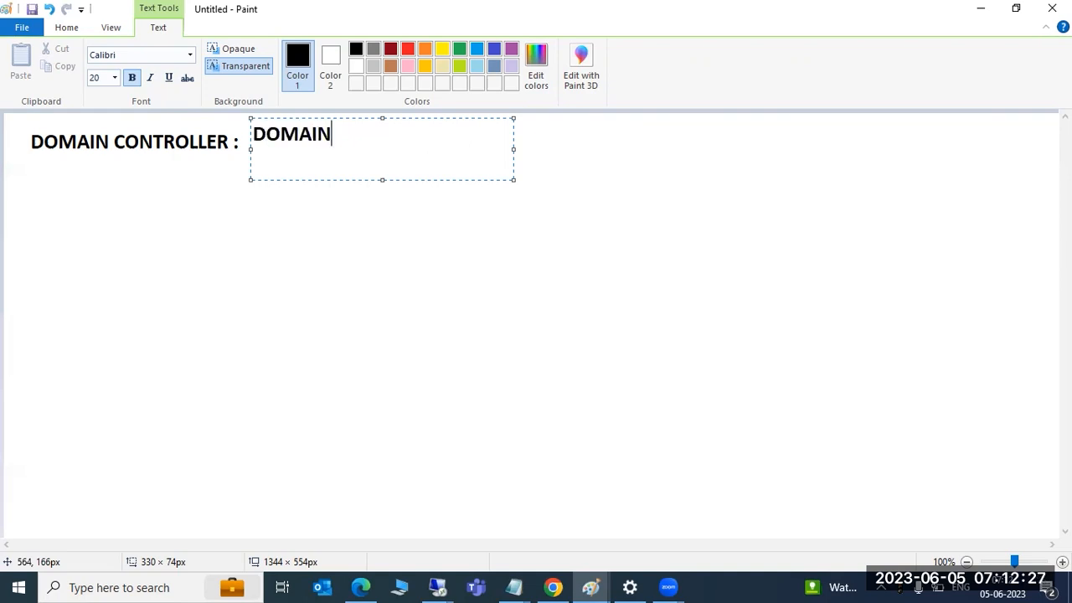
type("_SID")
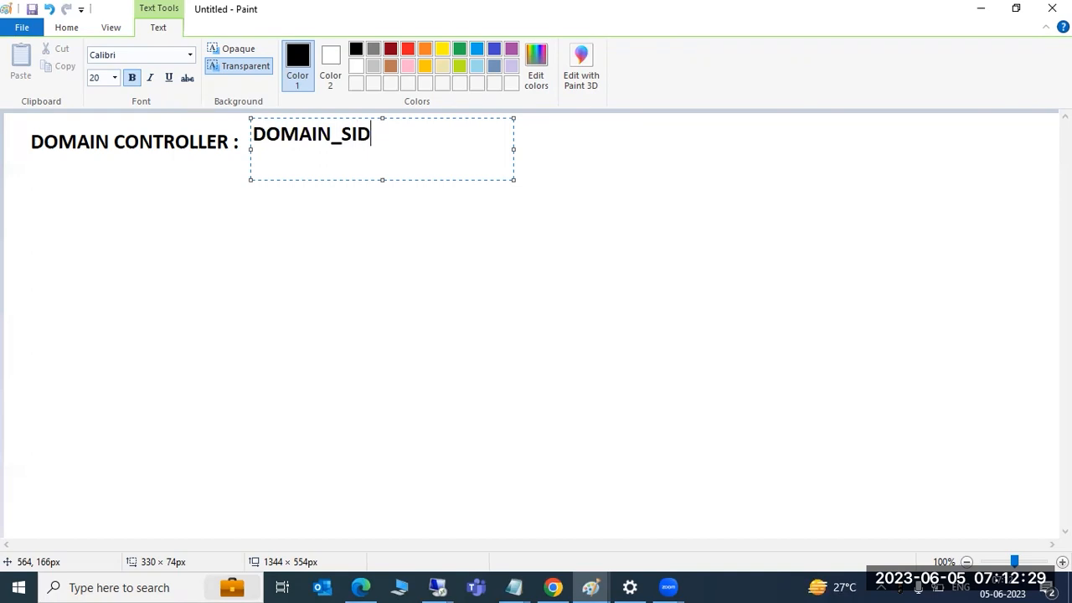
key("shift+Left")
key("shift+Left")
key("shift+Left")
key("shift+Left")
key("shift+Left")
key("shift+Left")
key("shift+Left")
key("shift+Left")
key("shift+Left")
key("shift+Left")
key("shift+Left")
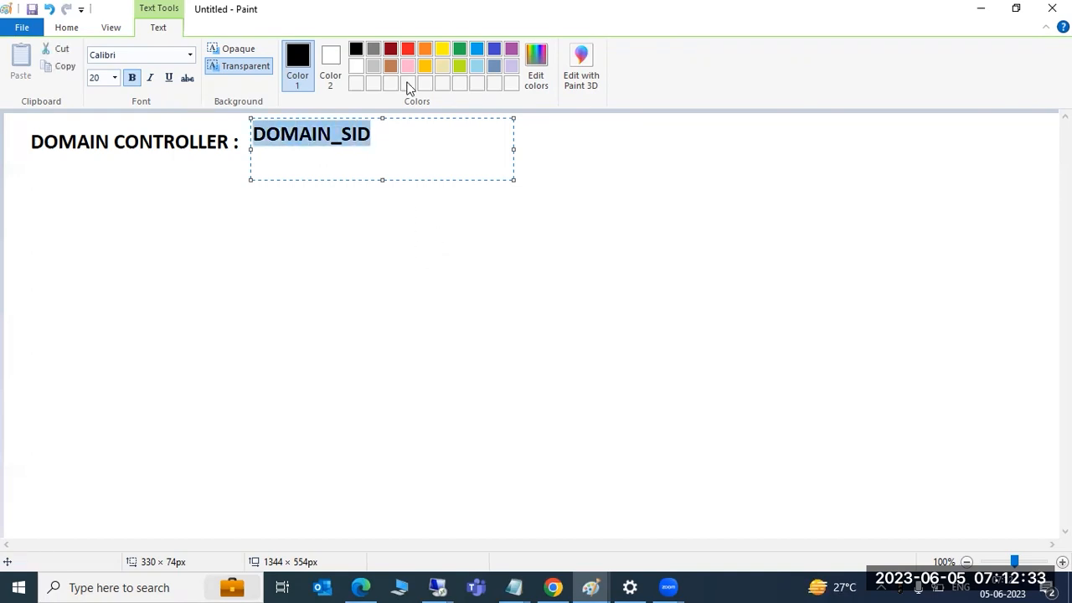
left_click(408, 48)
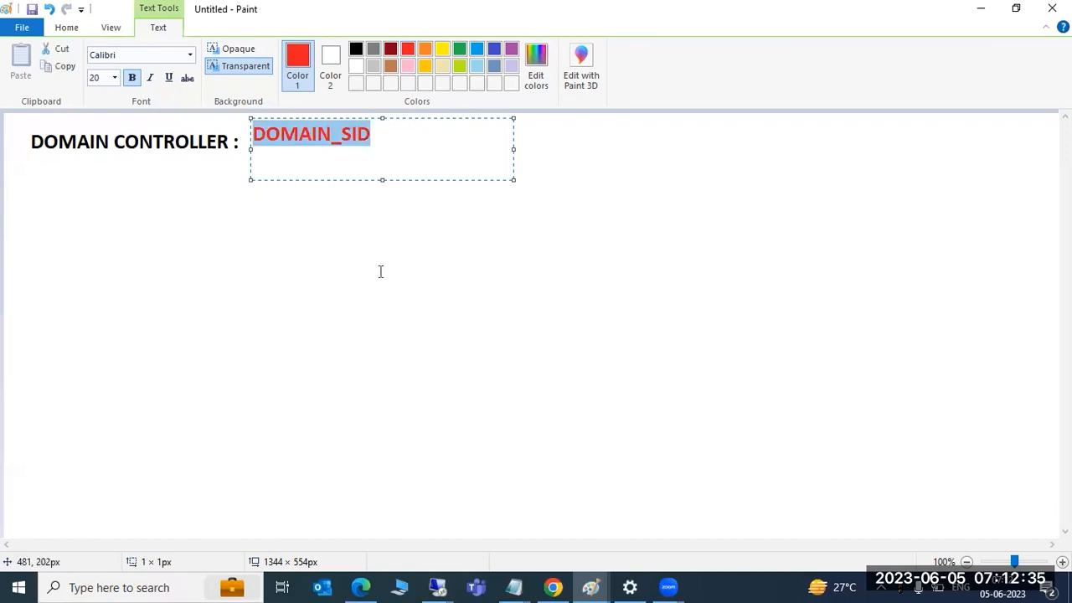
left_click(380, 269)
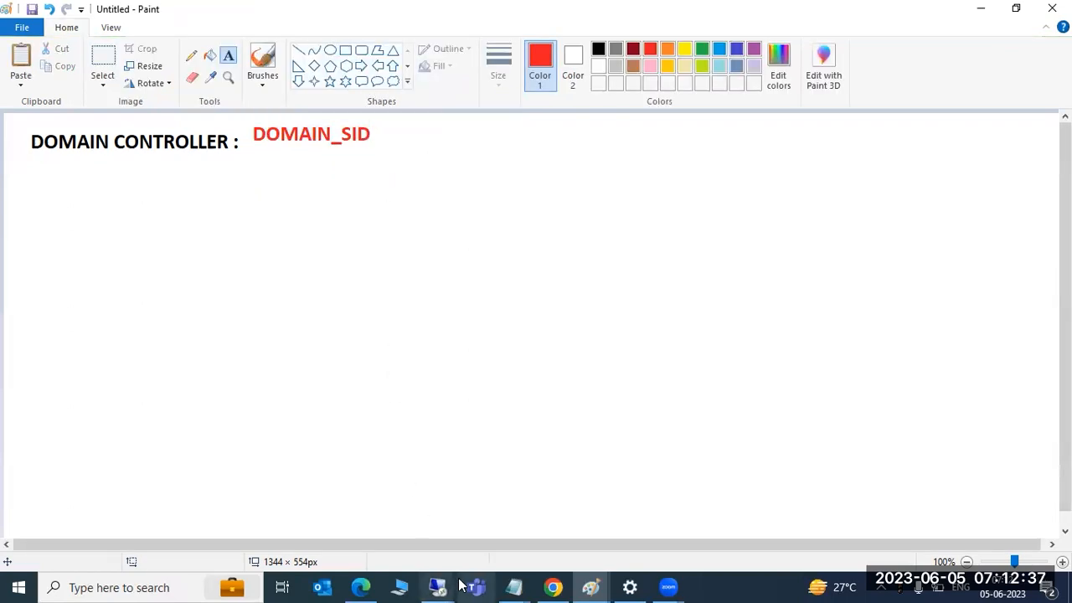
mouse_move(444, 584)
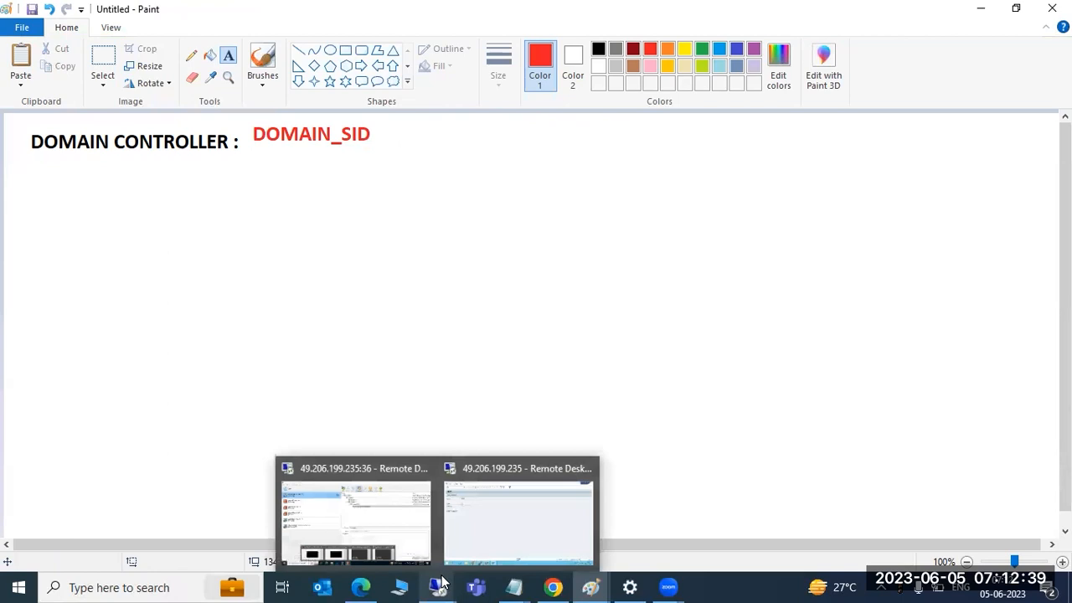
Below the ECP box, write red notes '000', 'STMS', 'DOMAIN_ECP' and 'save it', correcting the typo
mouse_move(590, 584)
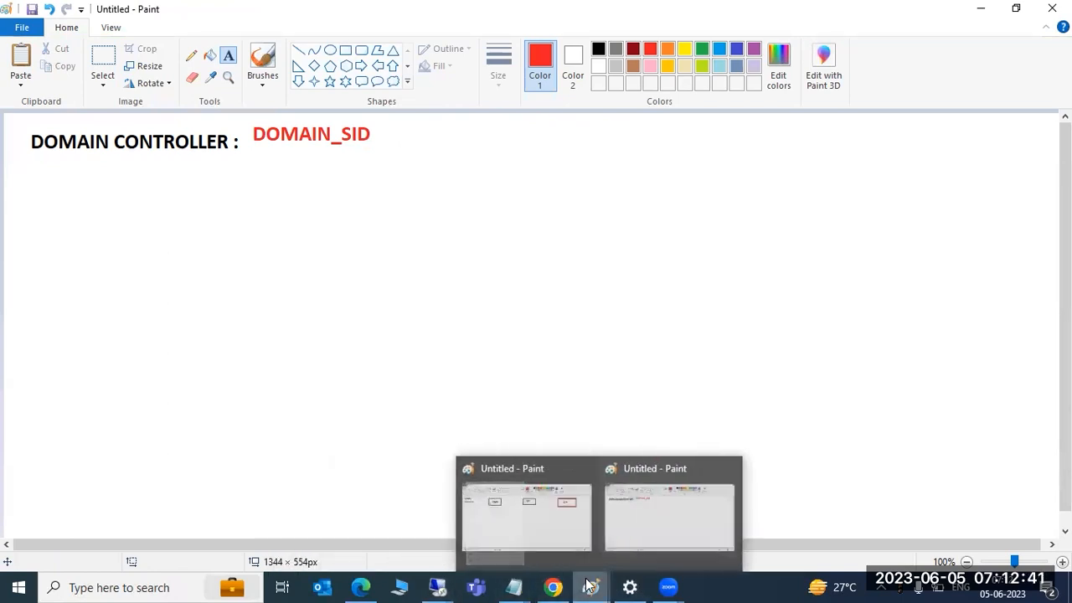
left_click(545, 550)
left_click_drag(768, 219, 1027, 522)
type("000")
key("Return")
type("STMS ")
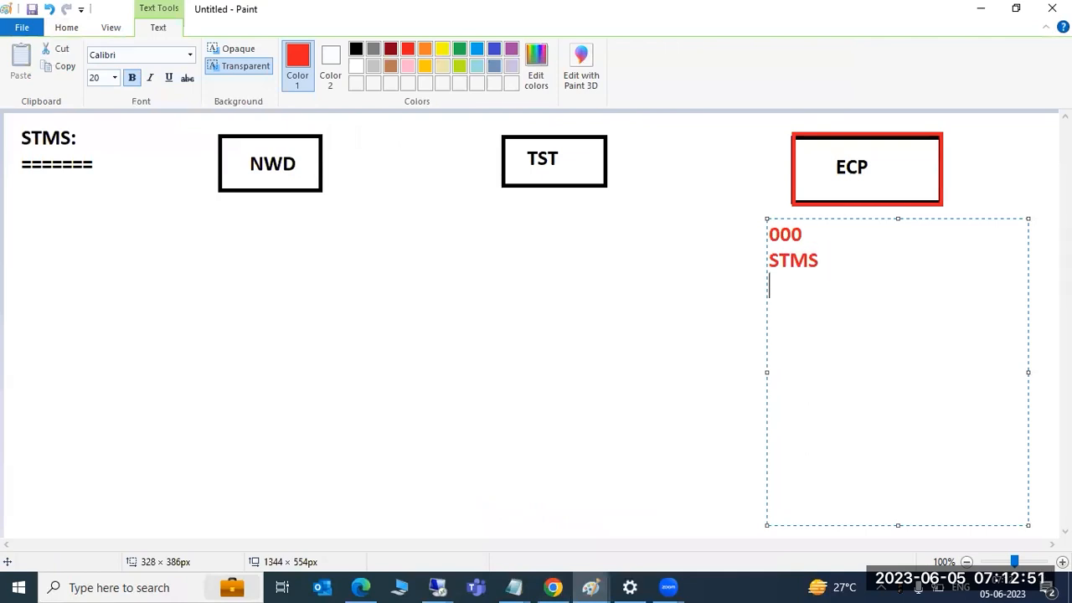
type("DOMAIN_ECP ")
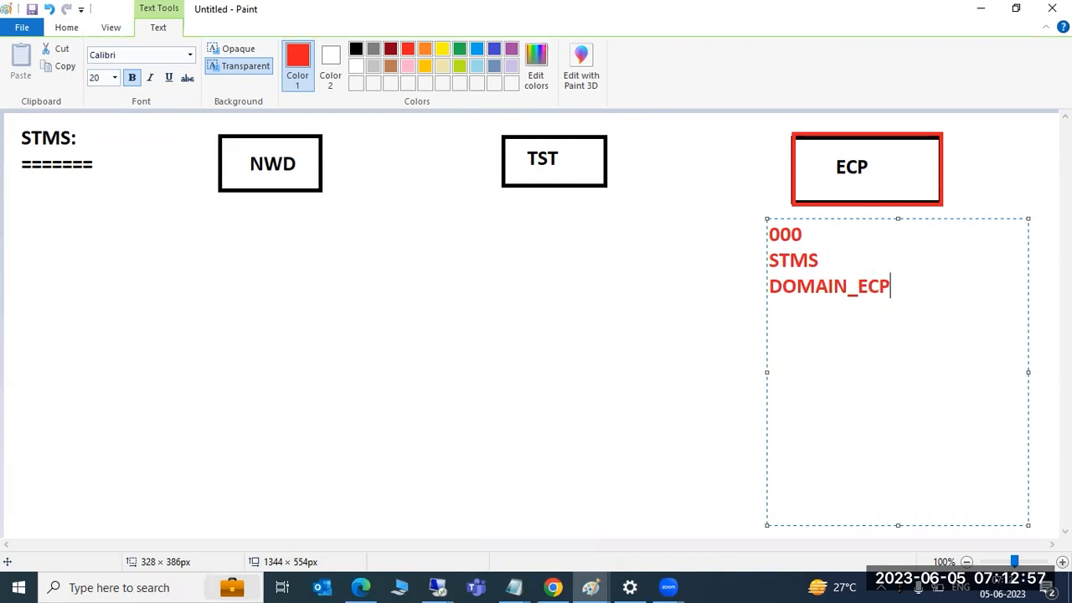
type("save ot")
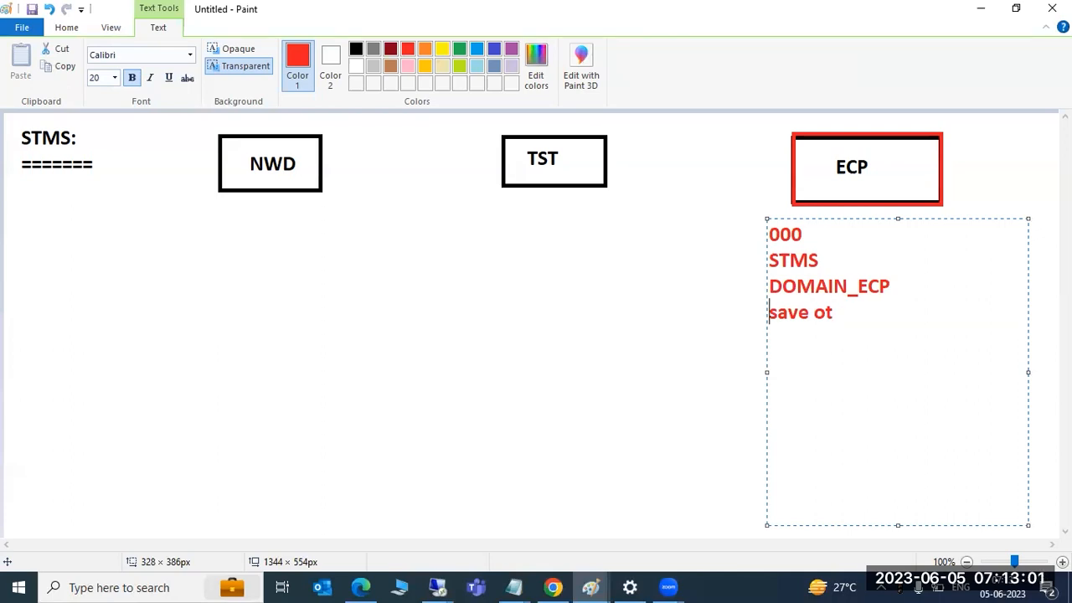
left_click(881, 322)
key("BackSpace")
key("BackSpace")
type("it")
left_click(437, 587)
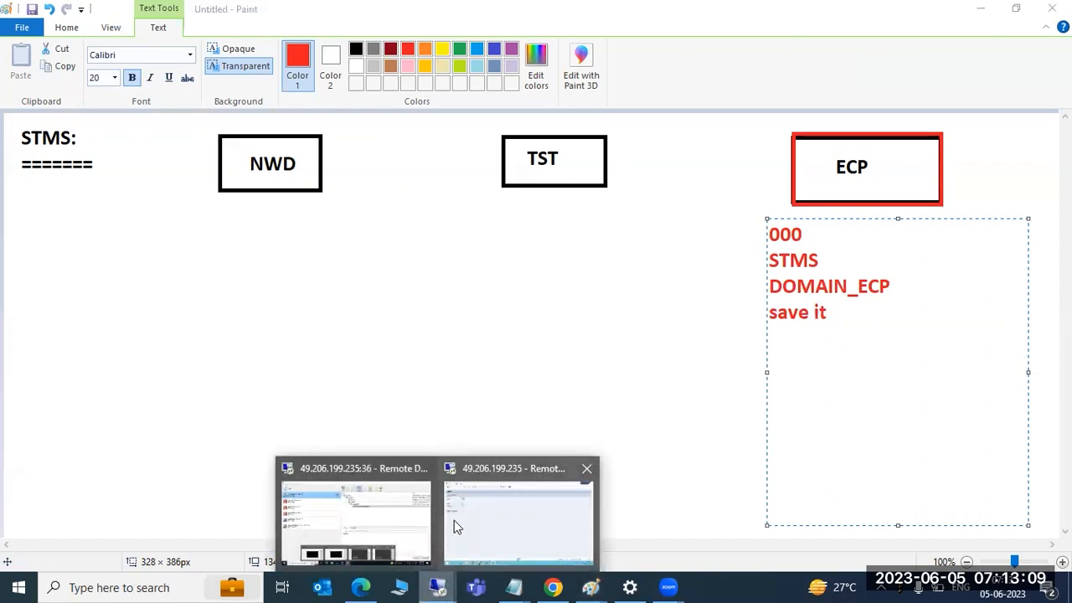
Bring the ECP system's SAP logon window to the front in the remote session
left_click(498, 507)
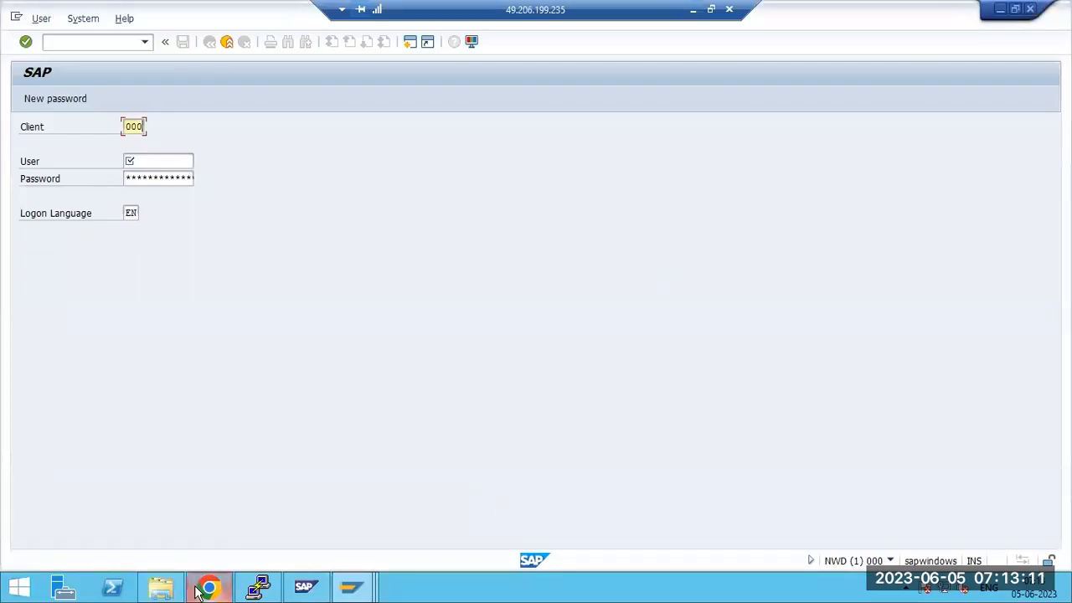
left_click(350, 586)
left_click(283, 527)
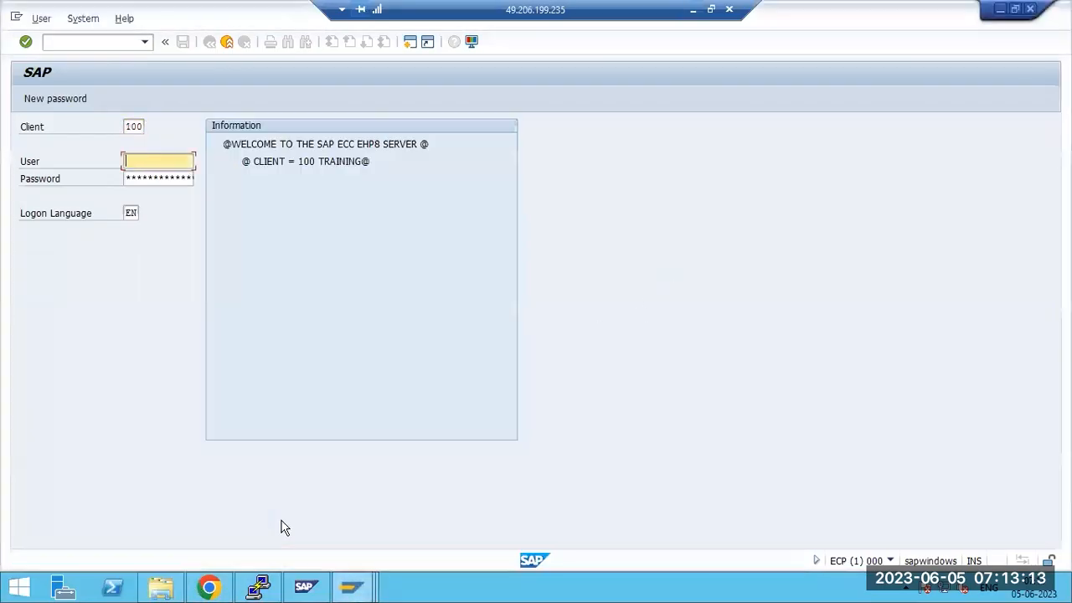
Change the logon client to 000 and enter user DDIC
left_click(137, 127)
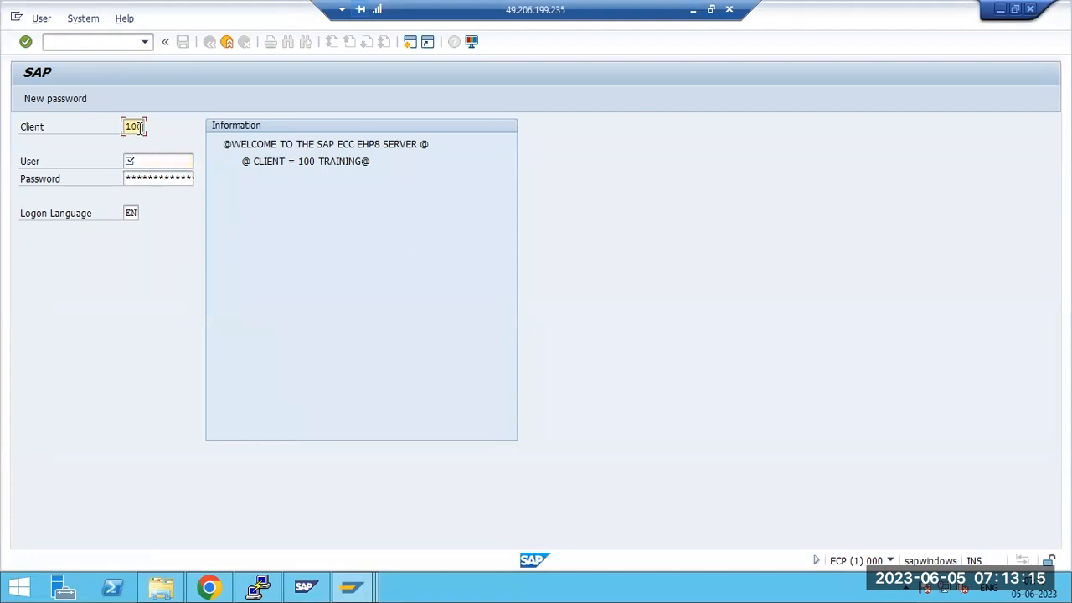
double_click(139, 129)
type("00")
key("Tab")
type("ddic")
key("Tab")
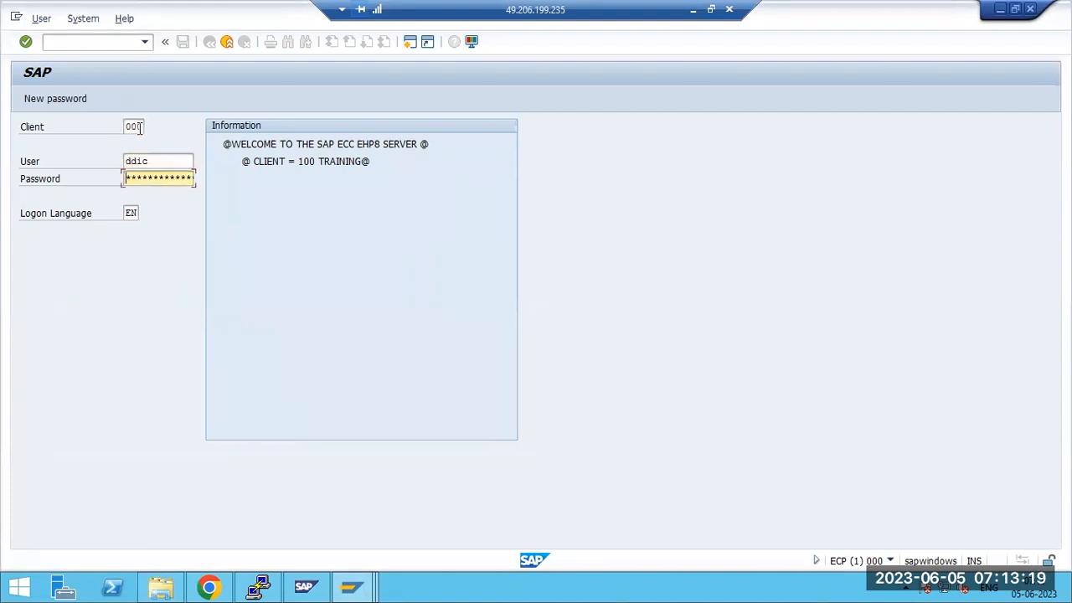
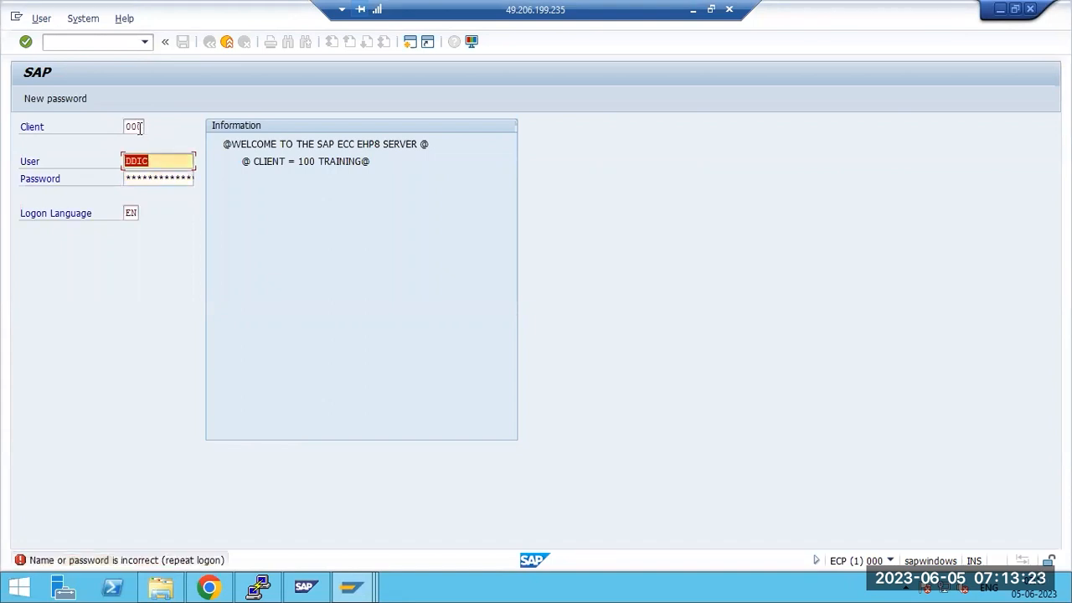
Log on to client 000 as DDIC, dismiss the failed-logon notice, and start STMS
key("Tab")
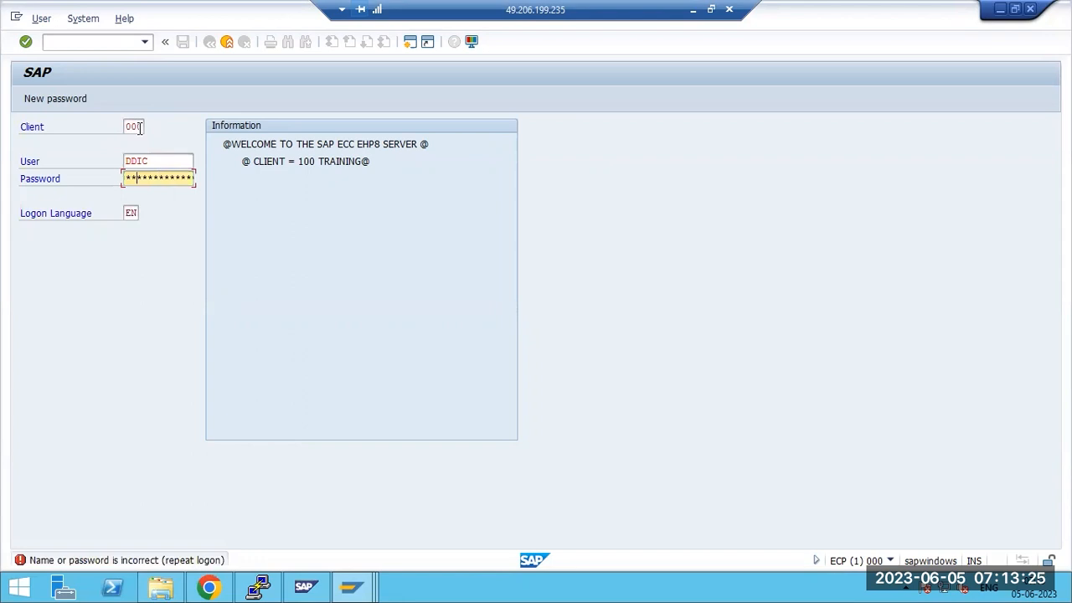
key("Return")
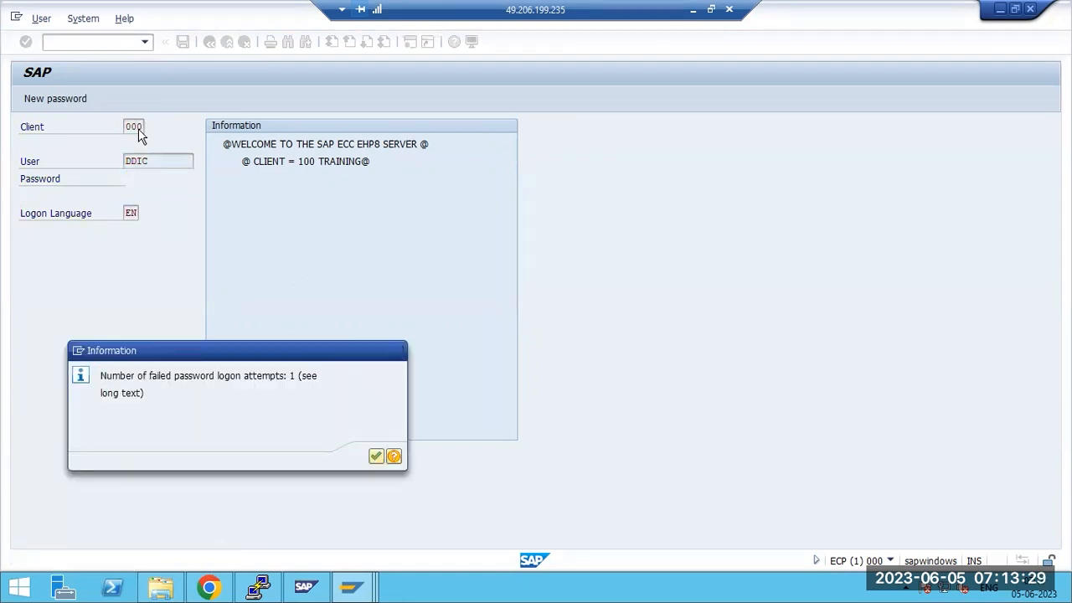
key("Return")
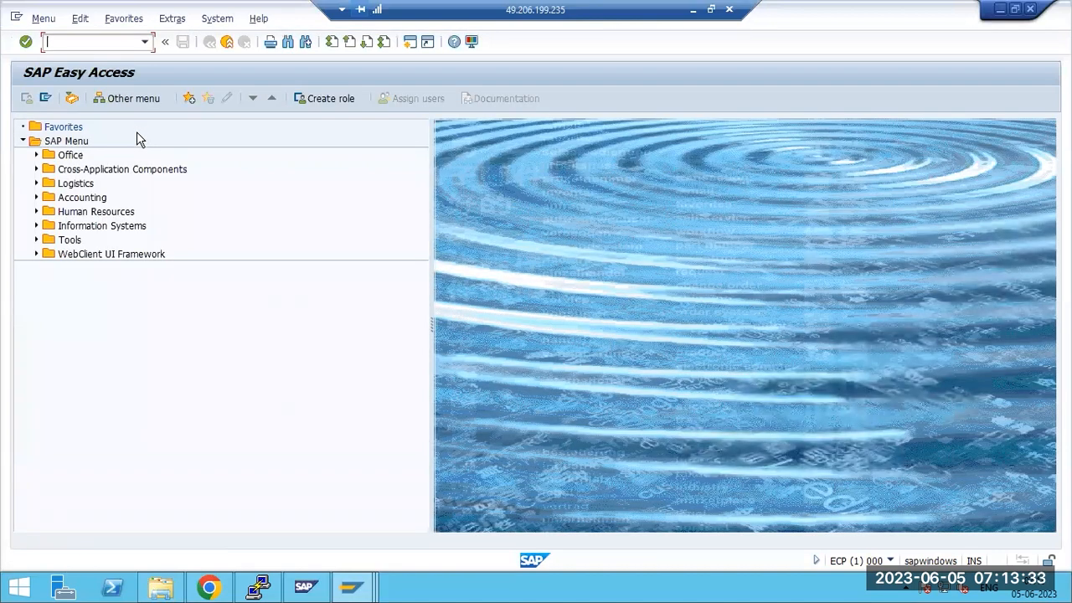
type("stms")
key("Return")
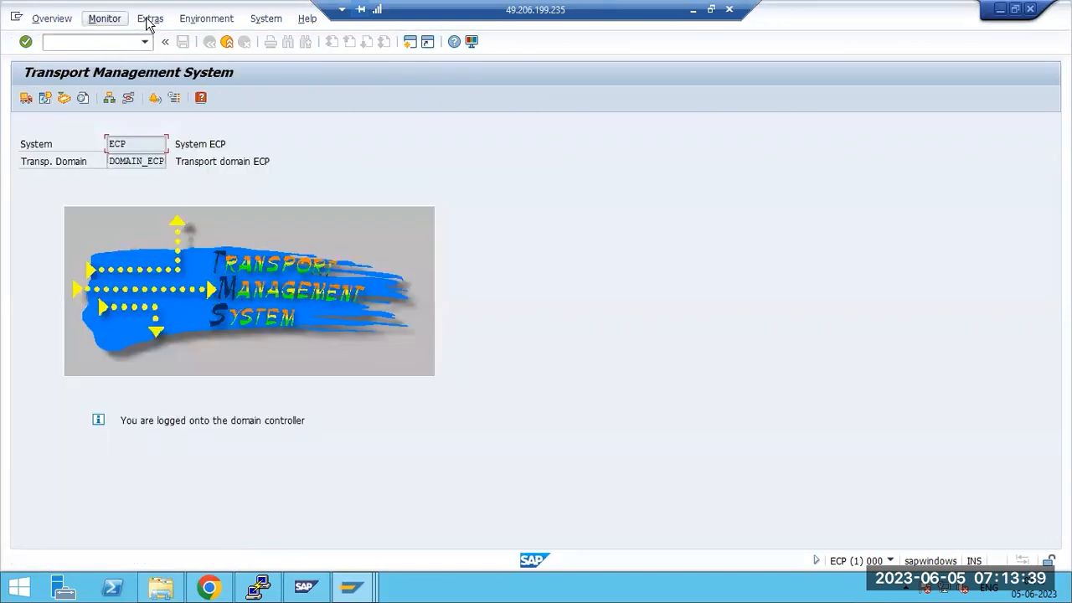
Delete the existing TMS configuration through Extras and confirm it
left_click(153, 20)
left_click(157, 72)
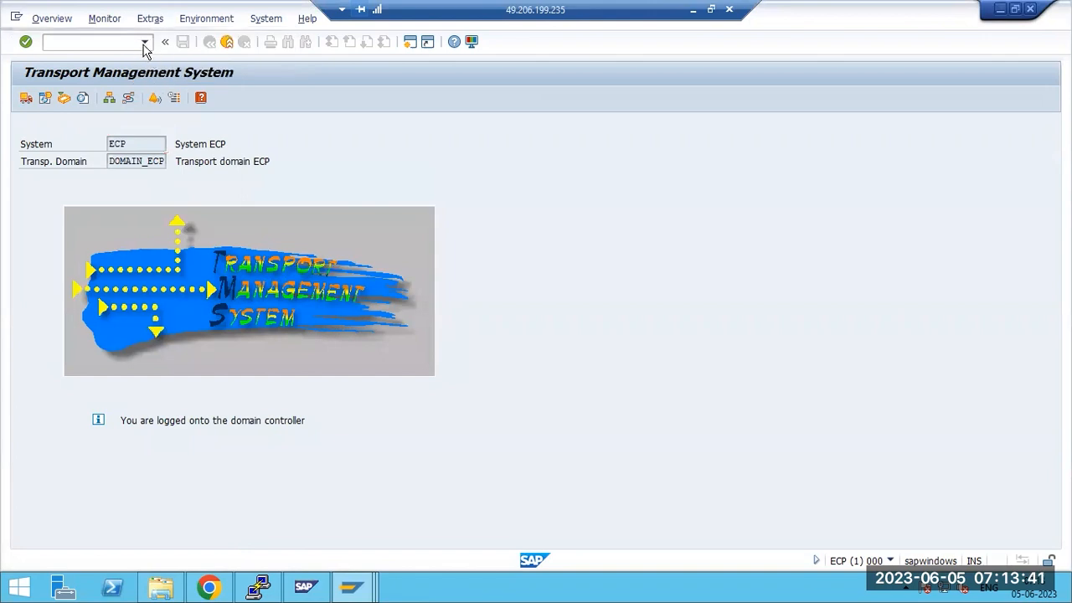
left_click(209, 308)
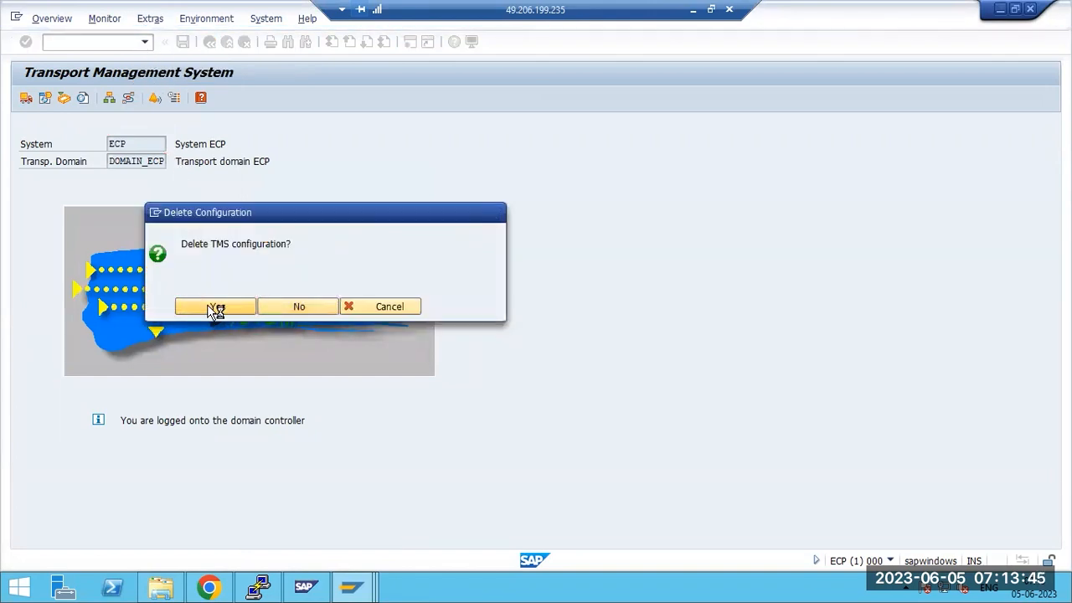
left_click(390, 302)
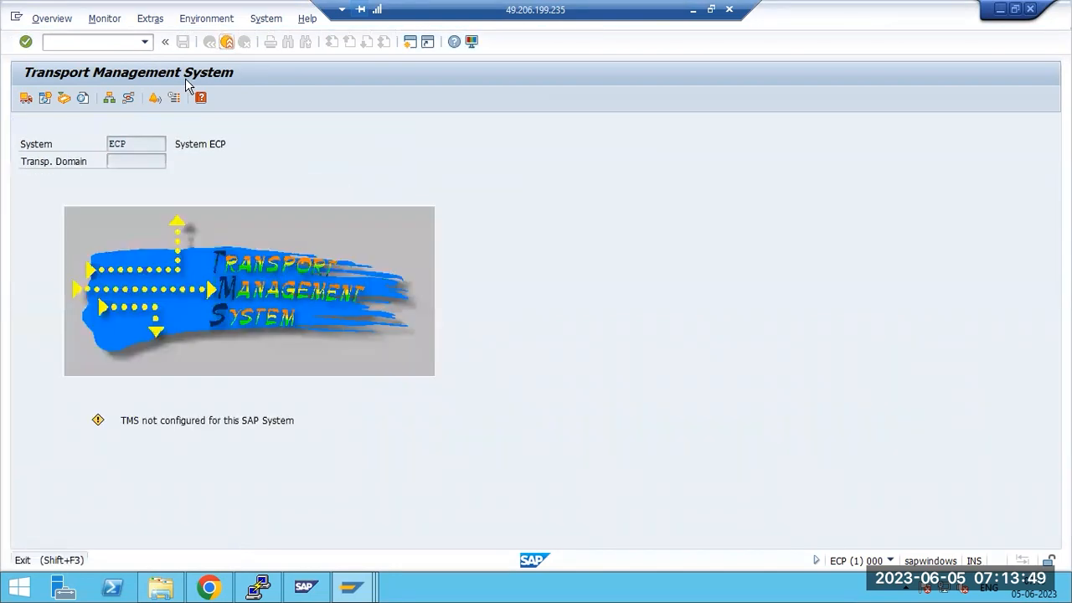
Rerun STMS and save ECP's transport domain configuration as DOMAIN_ECP
type("stms")
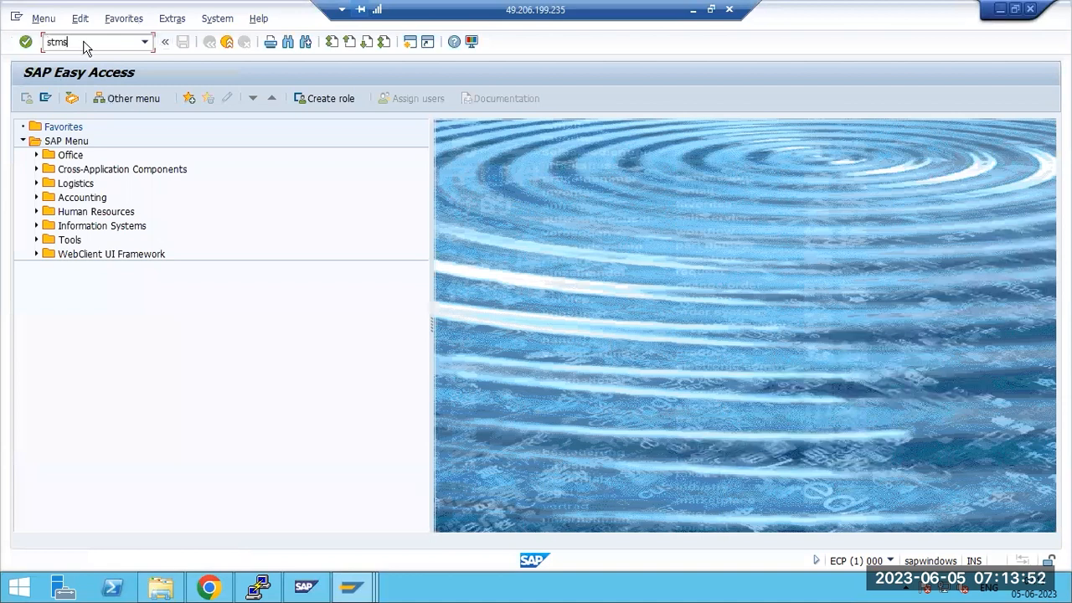
key("Return")
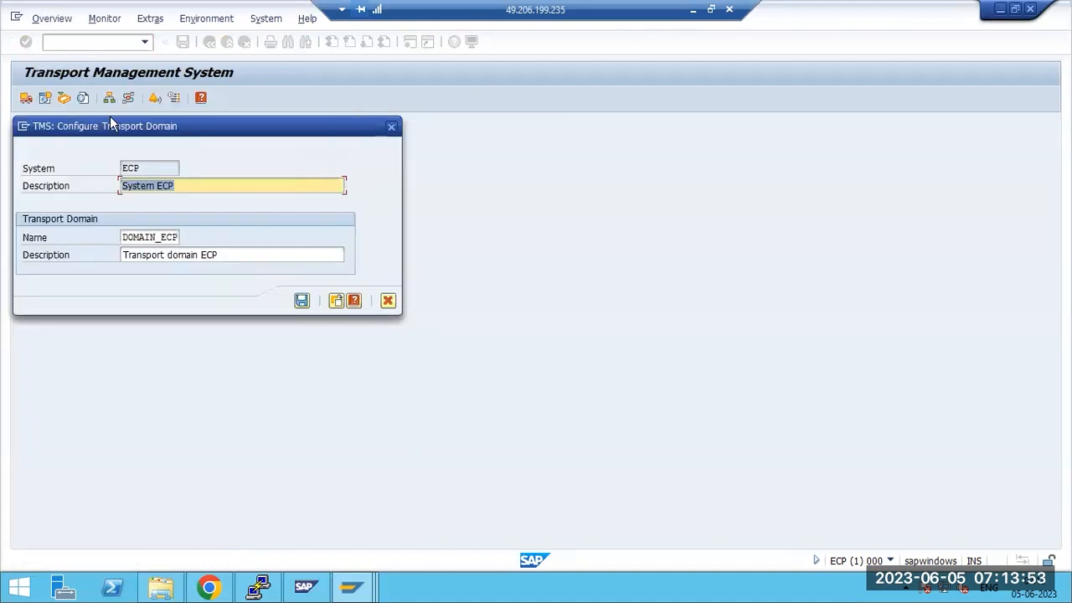
left_click_drag(131, 238, 176, 241)
left_click(301, 300)
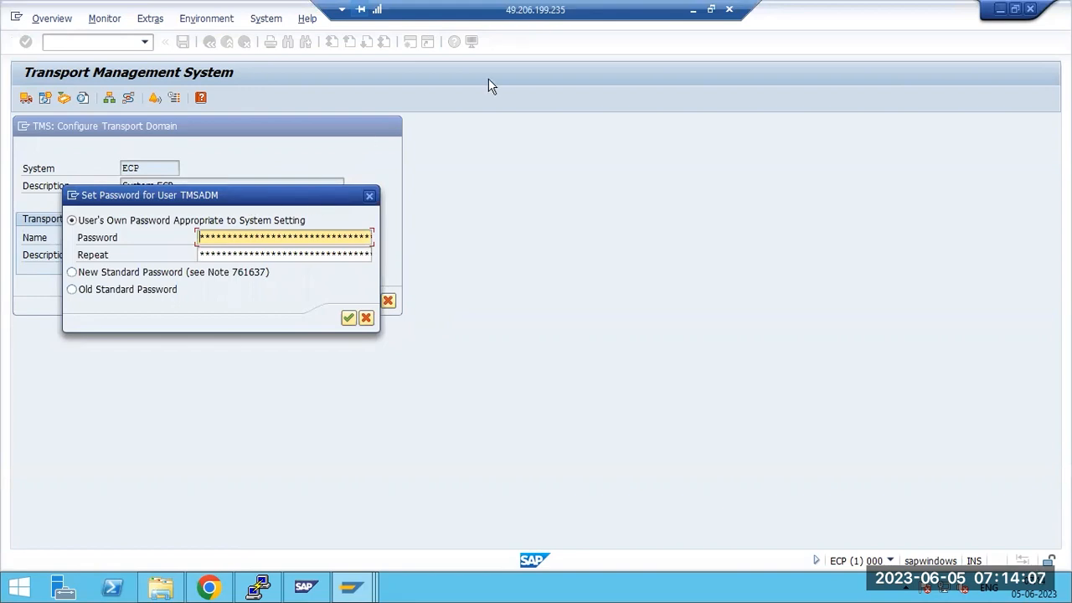
left_click(693, 10)
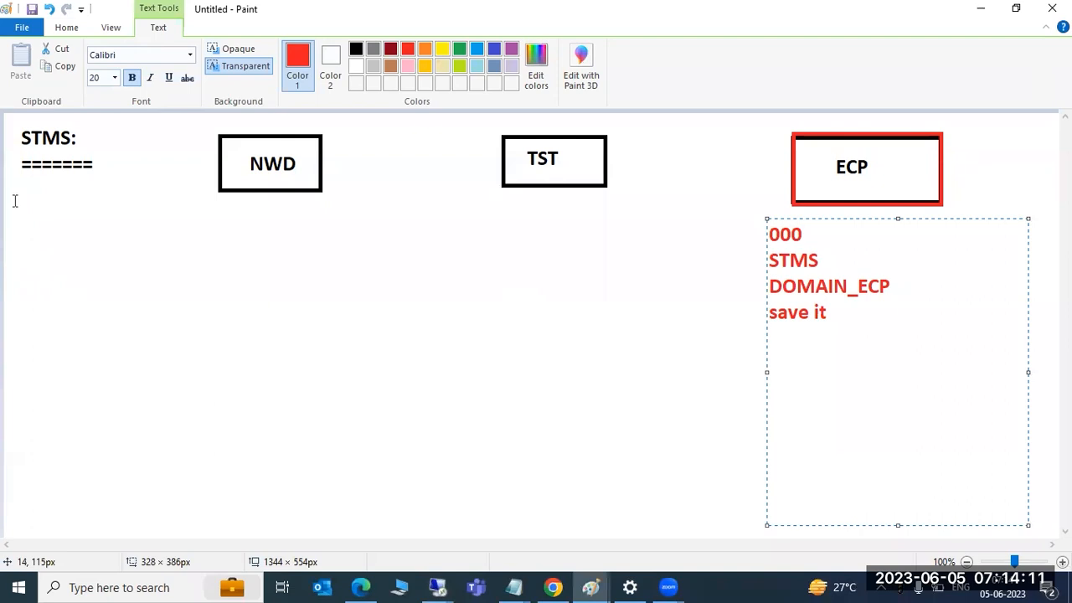
Under STMS, write red notes 'USER - TMSADM in 000', 'RFC - TMSADM* TMSSUP*' and 'JOB : RDDIMPDP'
left_click_drag(14, 195, 205, 515)
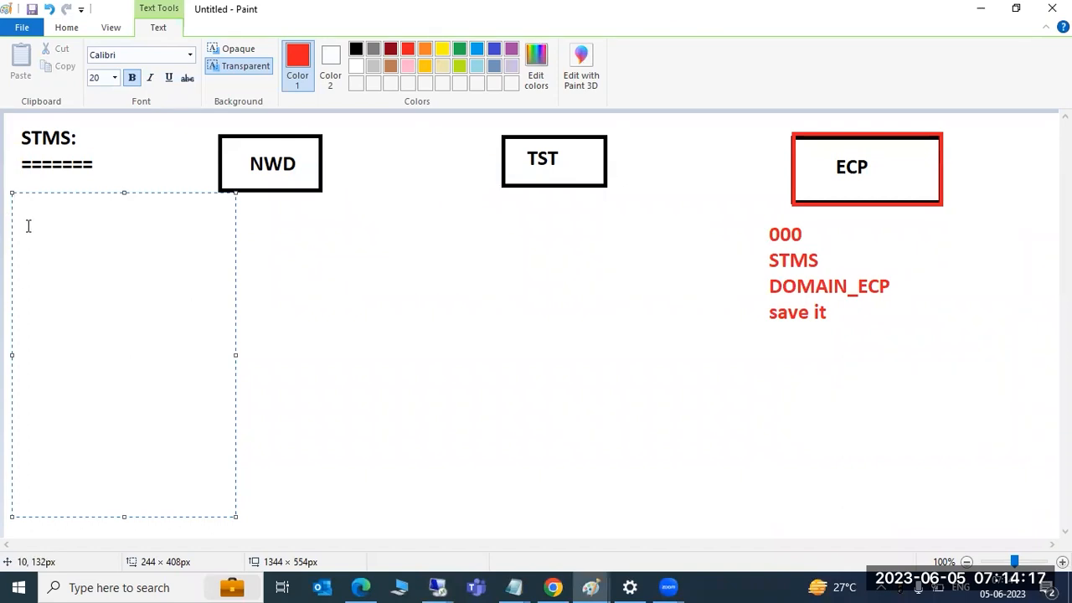
type("USER - TMSA")
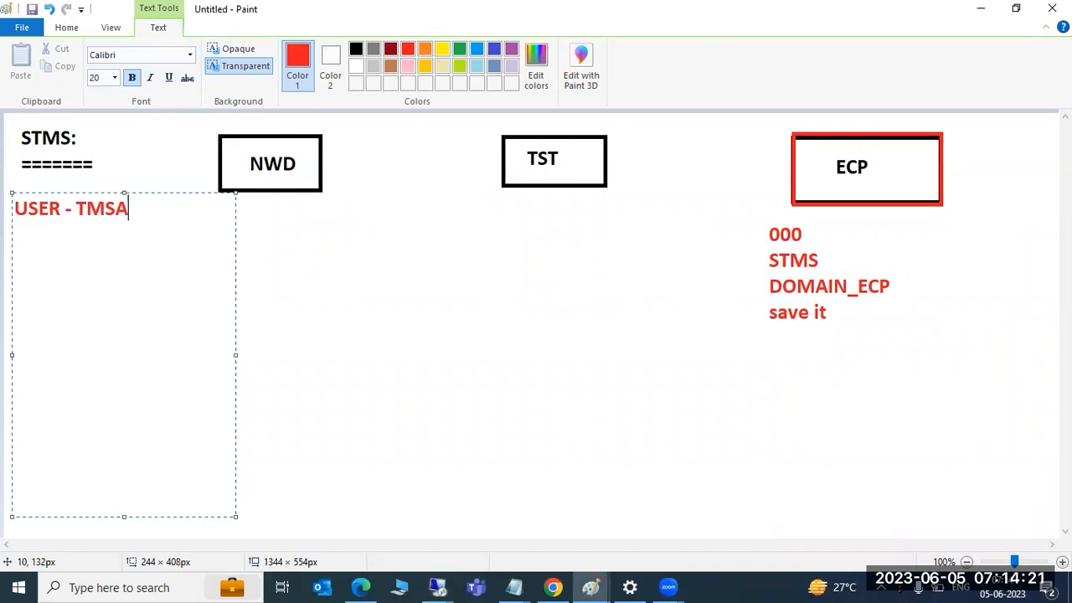
type("DM in 000")
key("Return")
type("RFC")
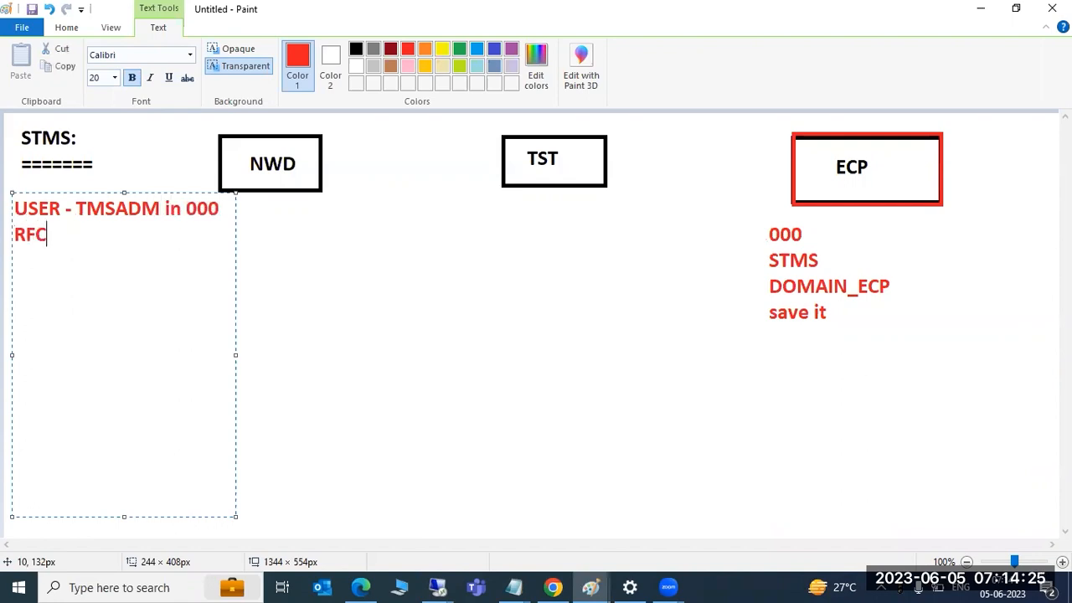
type(" - RMS")
key("BackSpace")
key("BackSpace")
key("BackSpace")
type("TMSADM*")
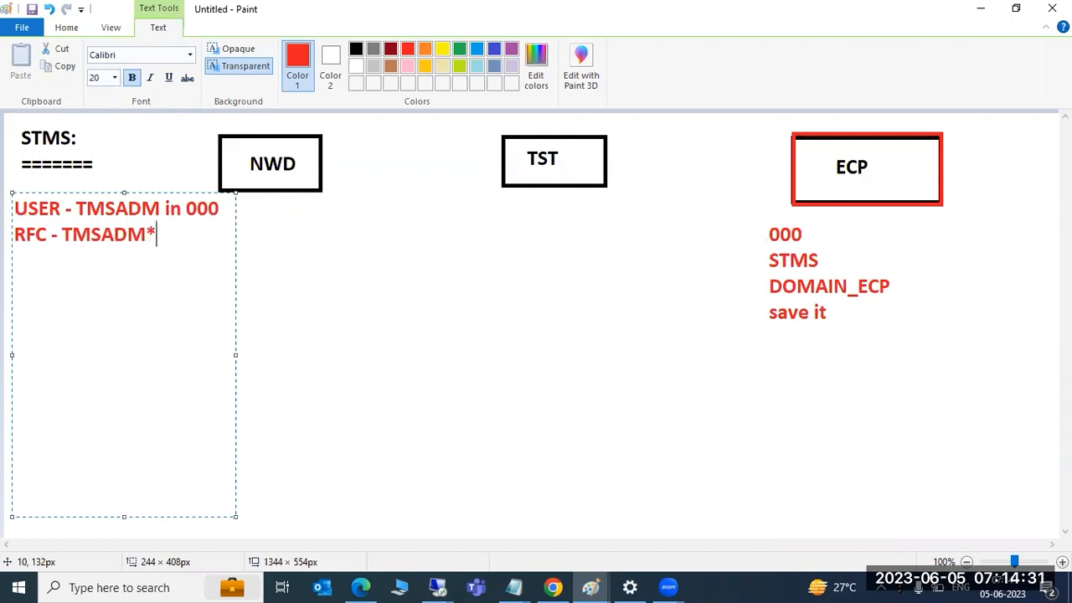
type(" TMSSUP*")
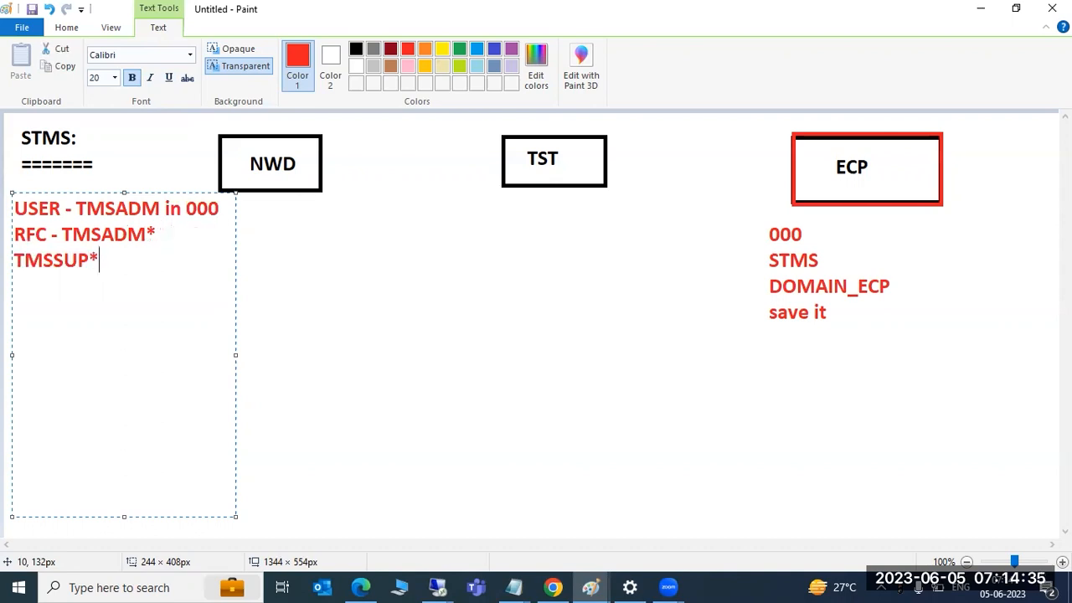
key("Return")
type("JOB : RDDIMPDP")
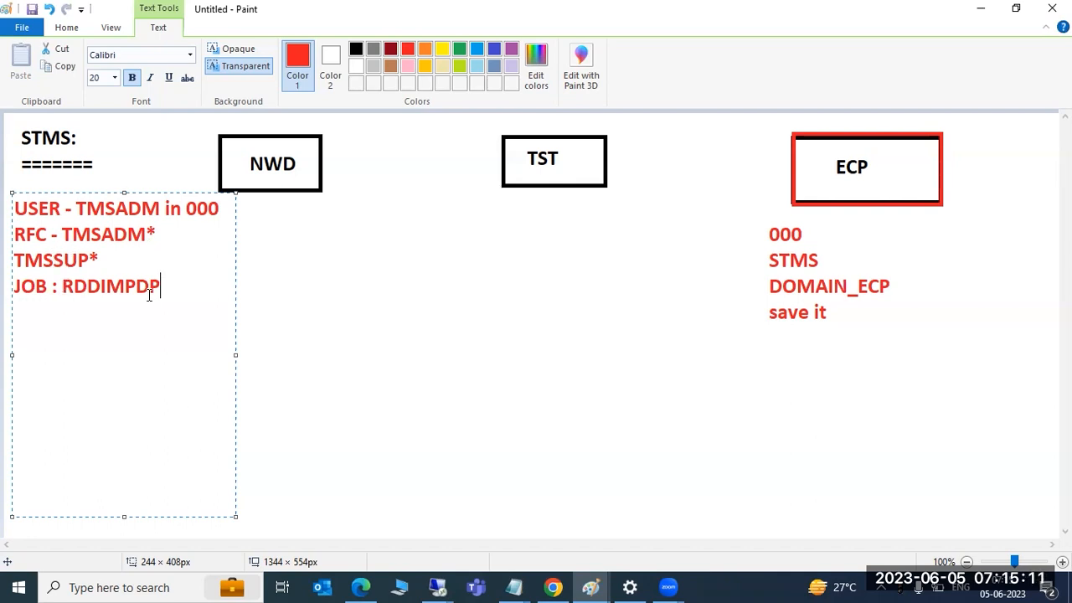
Return to the STMS notes drawing and commit the note text box
left_click_drag(171, 287, 13, 220)
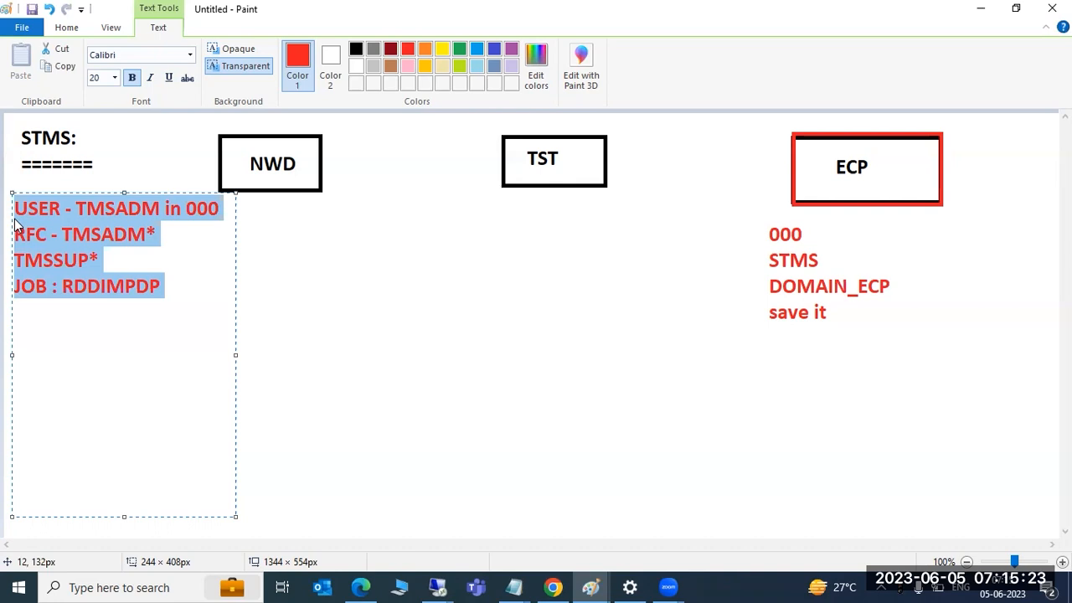
left_click(593, 586)
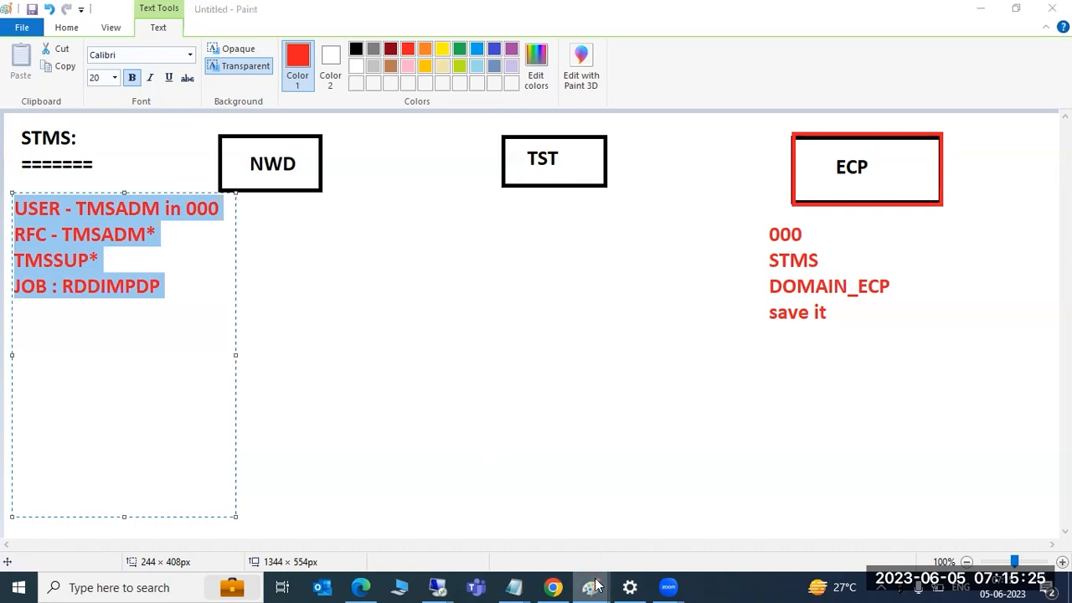
mouse_move(593, 587)
left_click(531, 522)
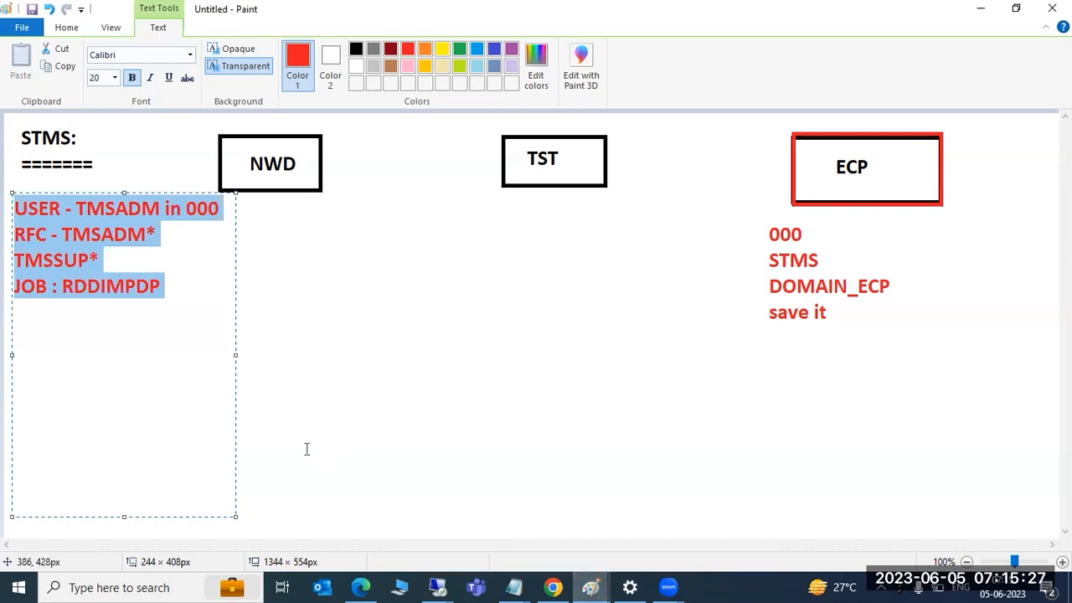
left_click(335, 350)
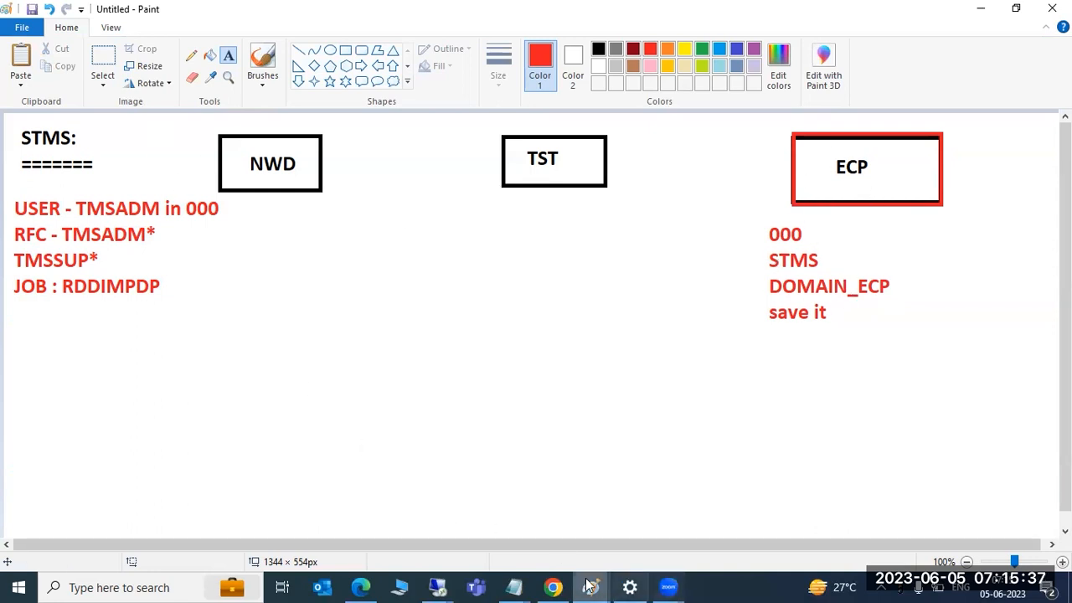
Add the line 'How to add the systems into DC' under the DOMAIN CONTROLLER title
mouse_move(590, 586)
left_click(634, 555)
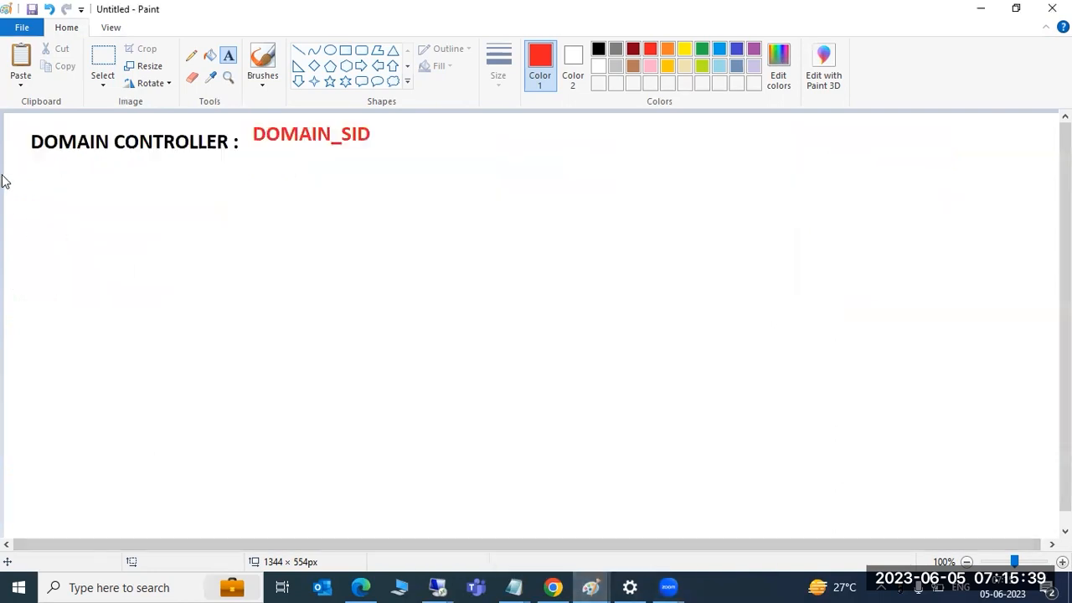
left_click_drag(9, 162, 475, 215)
type("How to ")
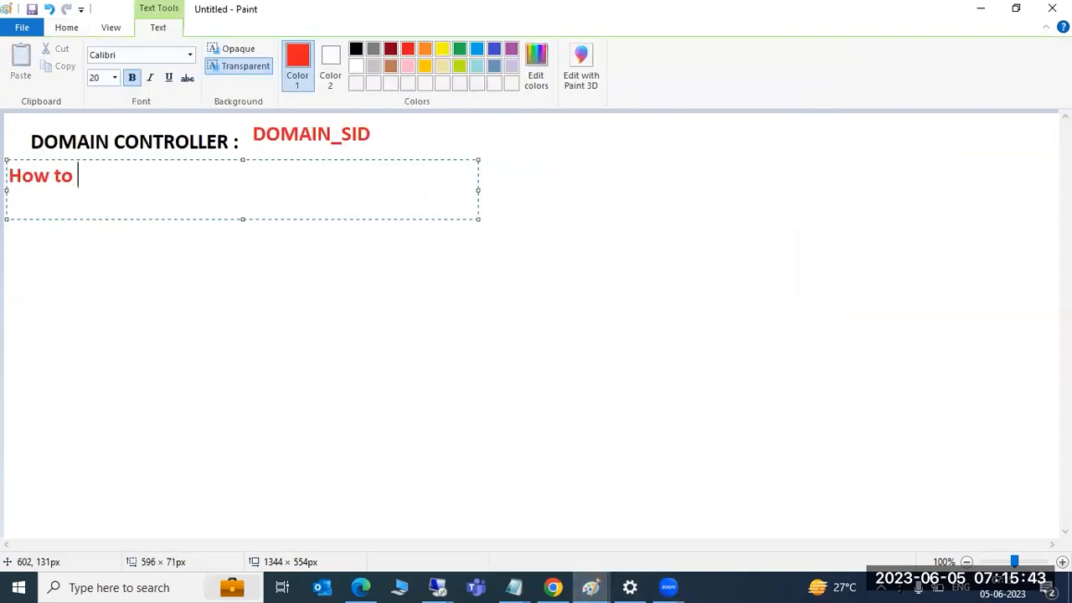
type("add the systems")
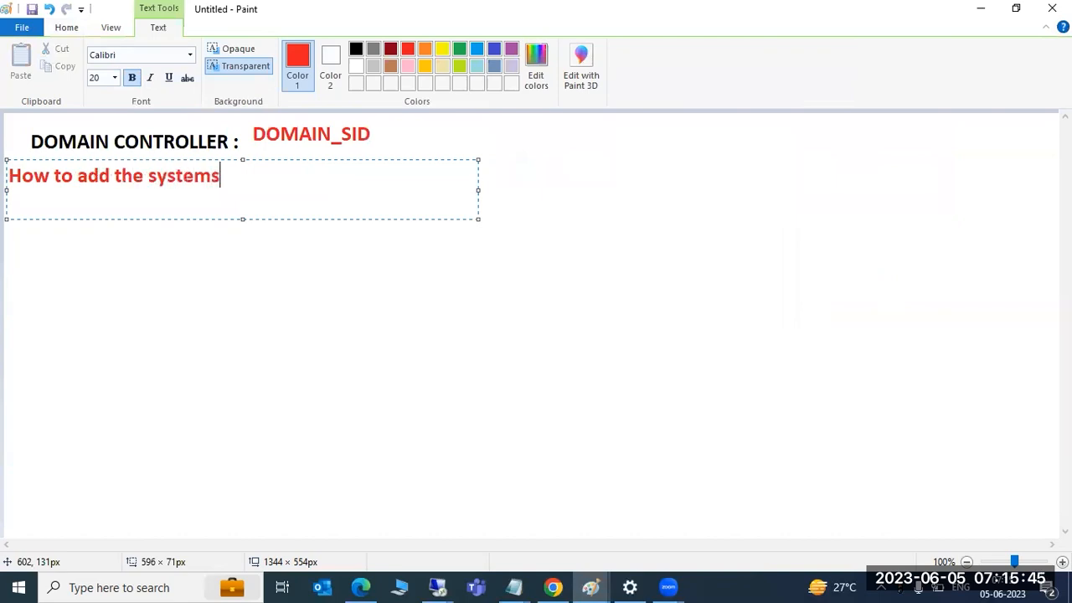
type(" into DC")
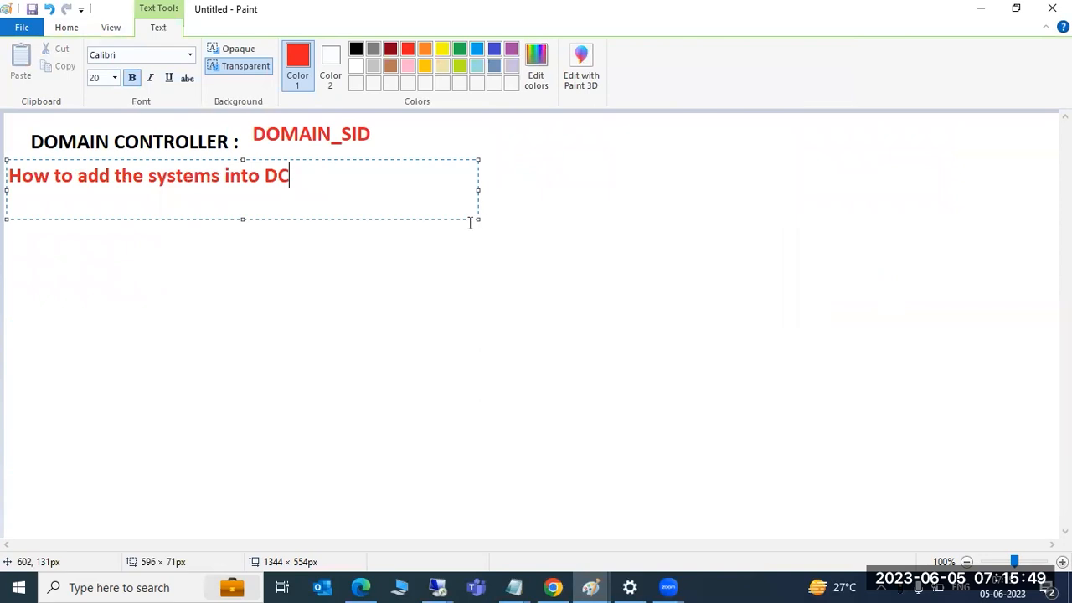
left_click(366, 312)
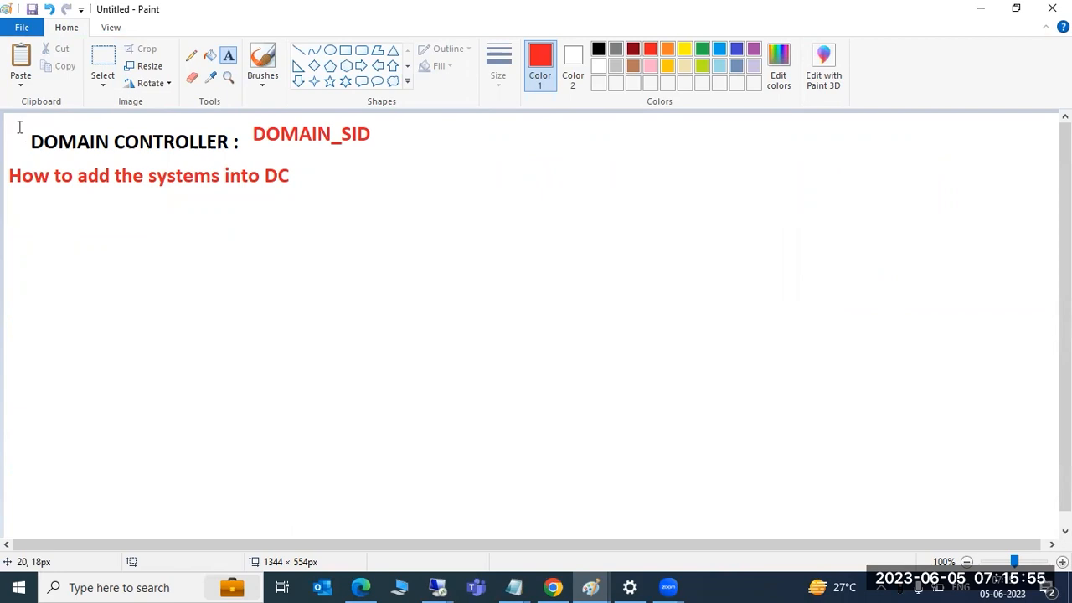
Place a text box over the DOMAIN CONTROLLER title, then switch back to the STMS notes drawing
left_click_drag(12, 123, 261, 156)
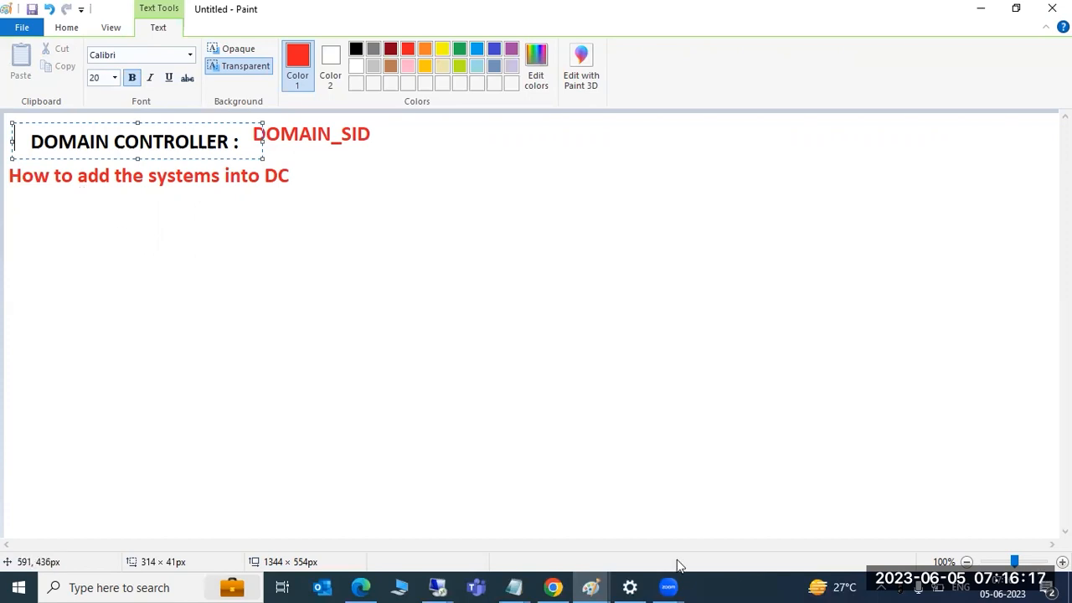
left_click(593, 586)
left_click(553, 513)
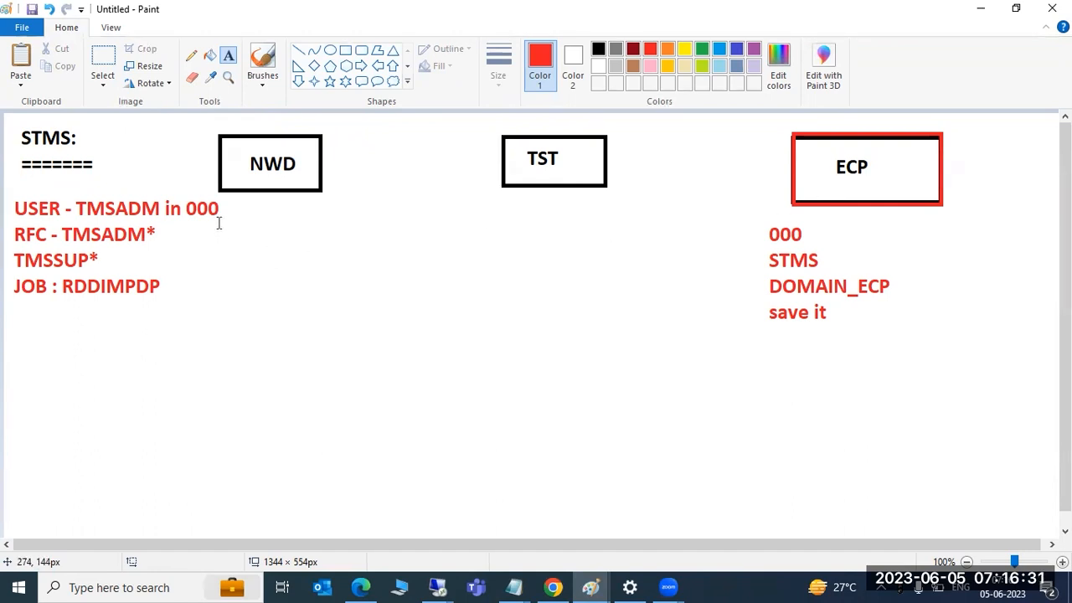
Under the NWD box, write 000, DDIC and STMS on separate lines
left_click_drag(221, 206, 389, 512)
type("0000")
key("BackSpace")
key("Return")
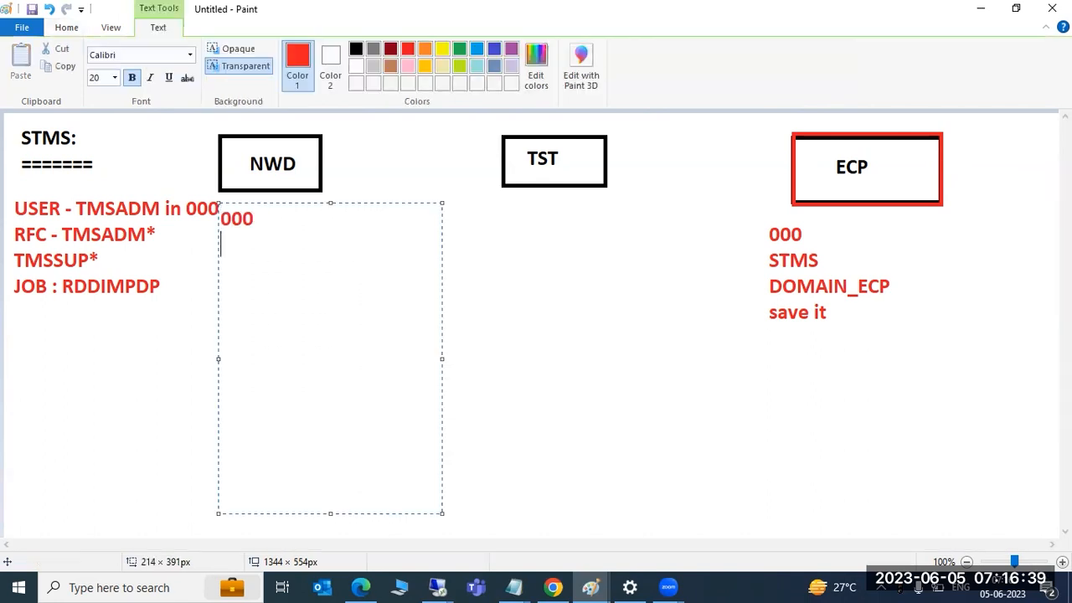
type("DDIC ")
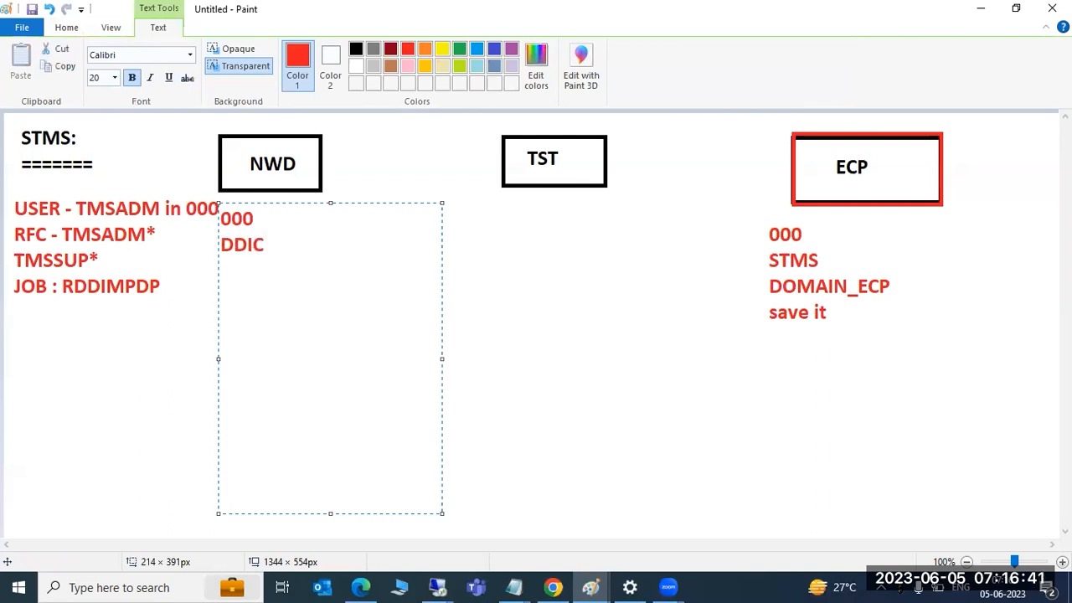
type("STMS")
key("Return")
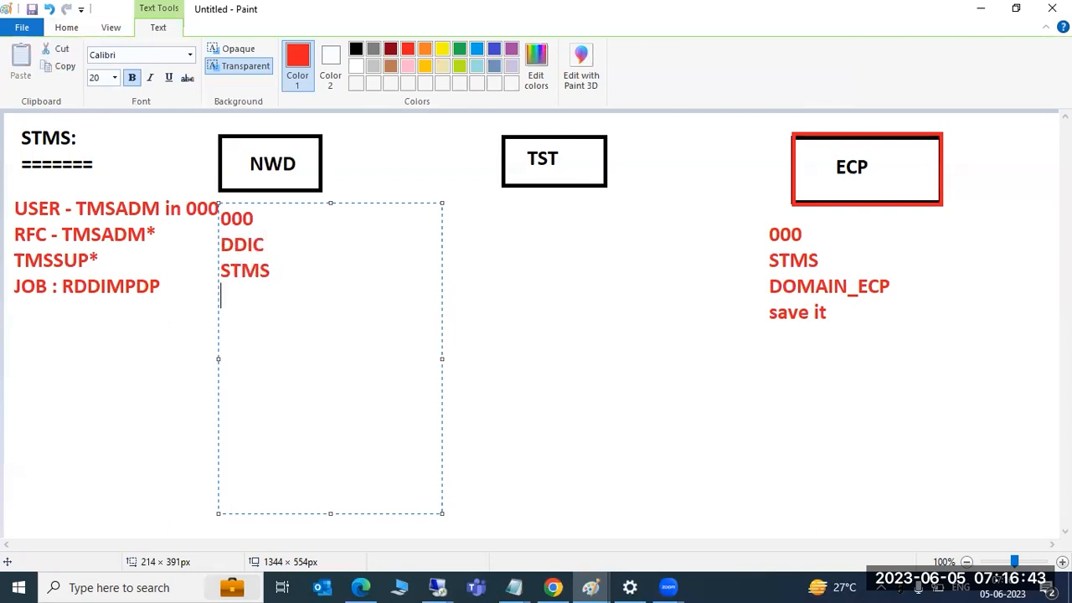
Add DOMAIN_ECP and 'save it' below, correcting the domain name suffix
type("DOMAI")
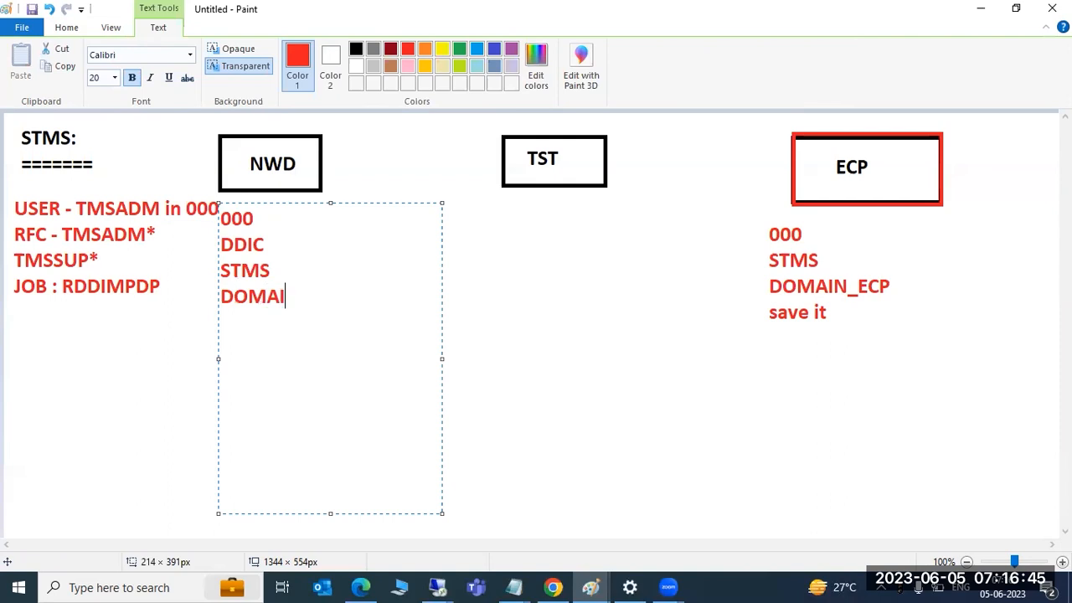
type("N_")
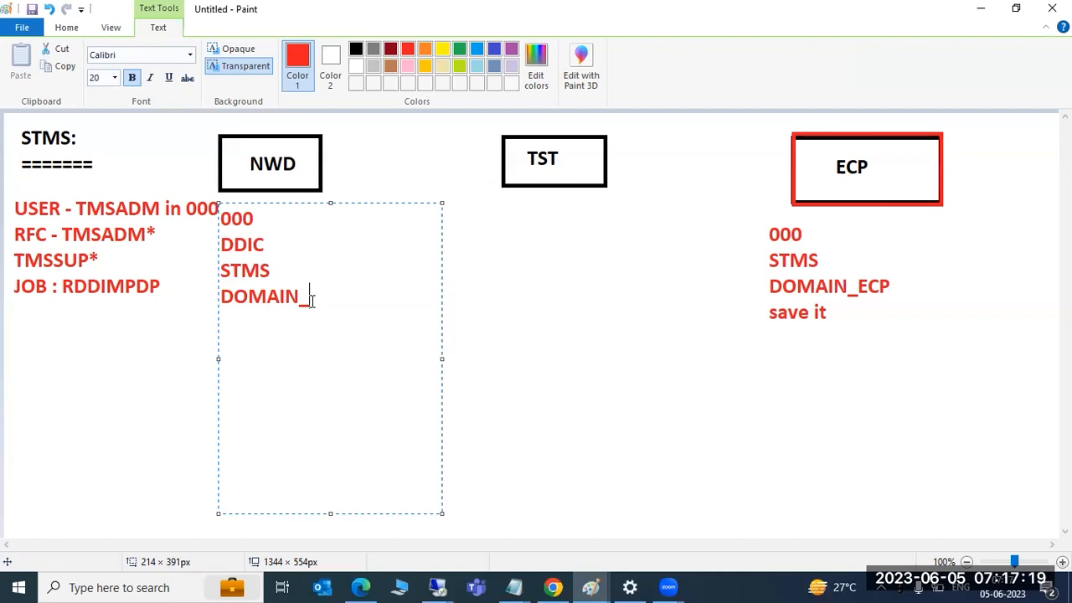
type("ECP")
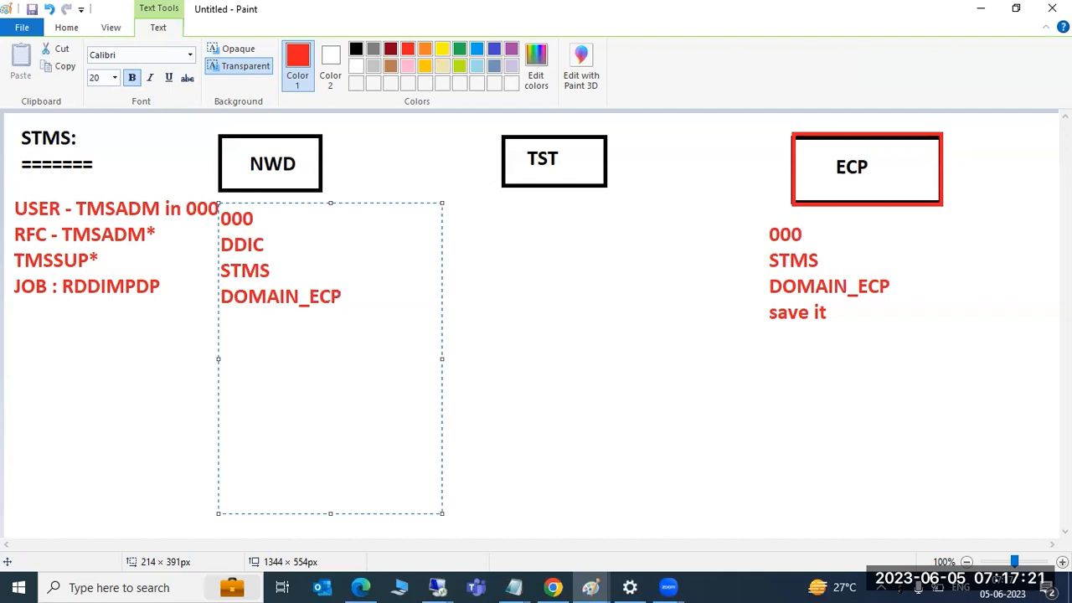
key("BackSpace")
key("BackSpace")
key("BackSpace")
type("NWD")
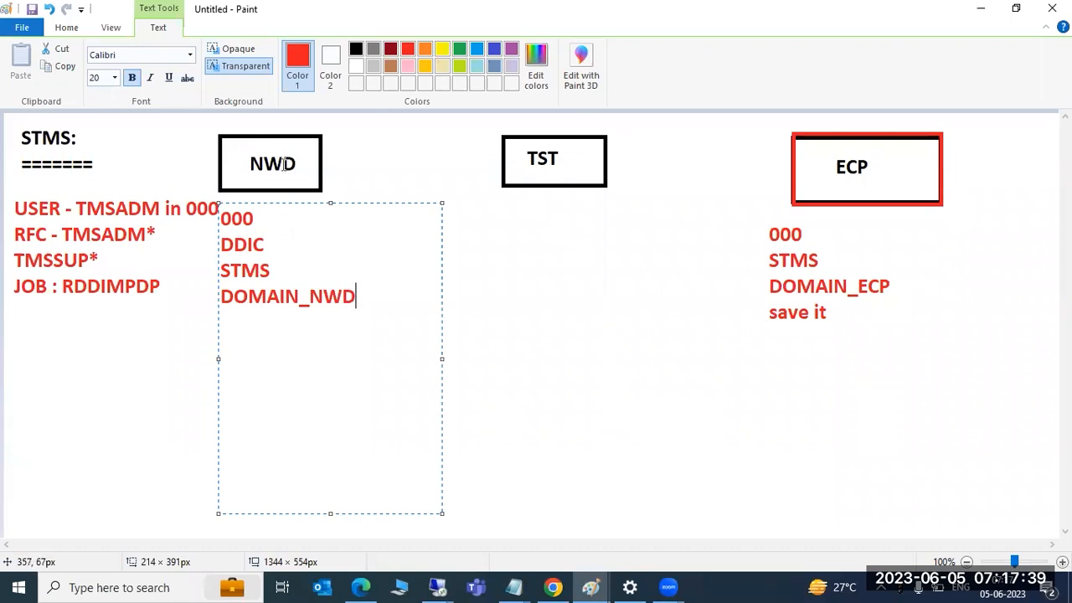
key("BackSpace")
key("BackSpace")
key("BackSpace")
type("ECP")
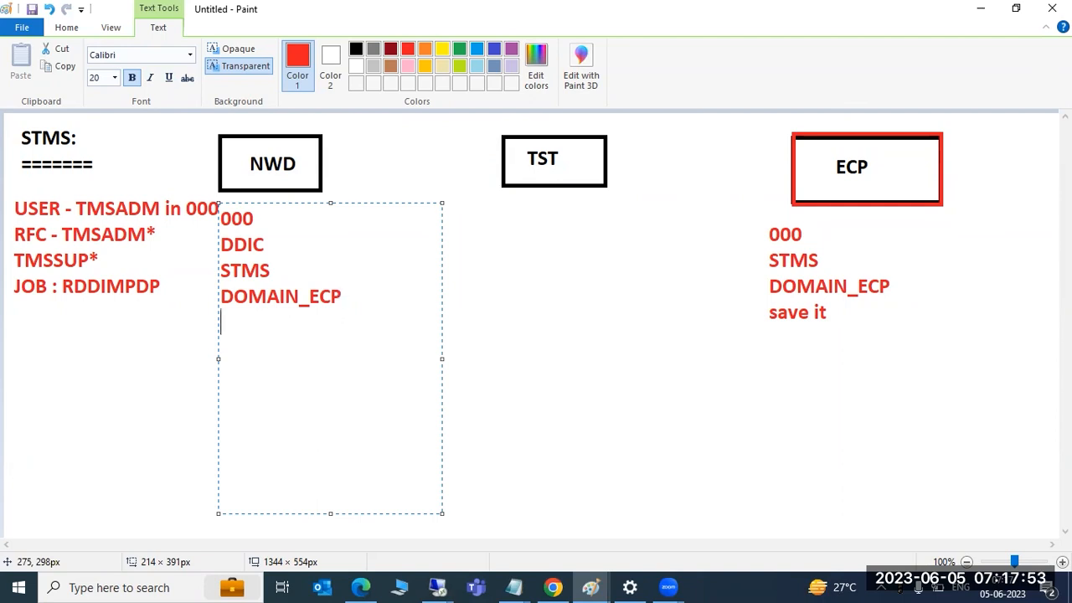
key("Return")
type("save it")
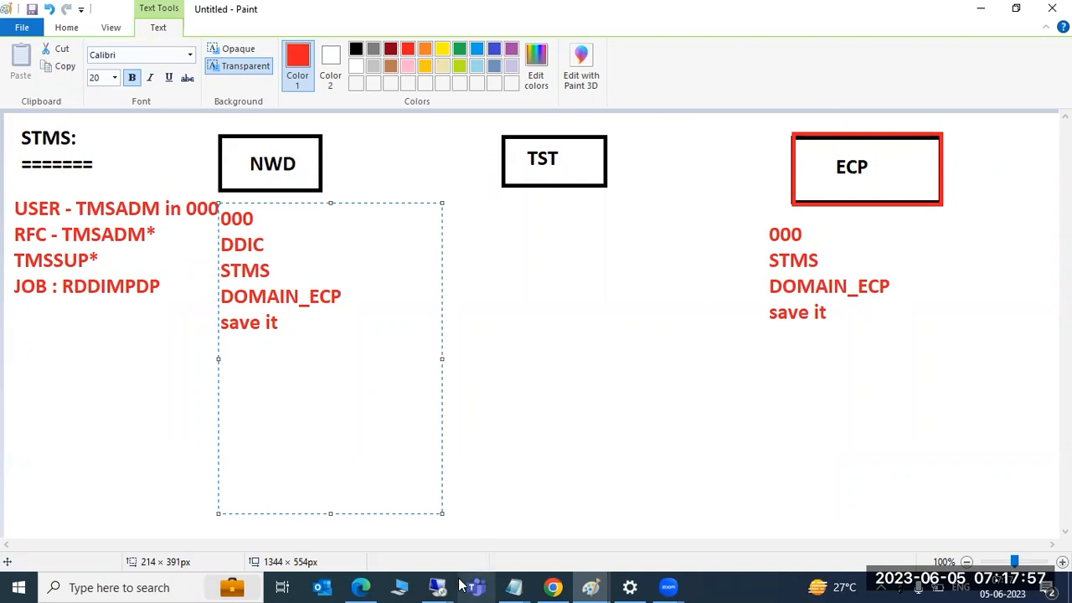
In the SAP session, enter and repeat the TMSADM password and submit it
mouse_move(438, 588)
left_click(520, 515)
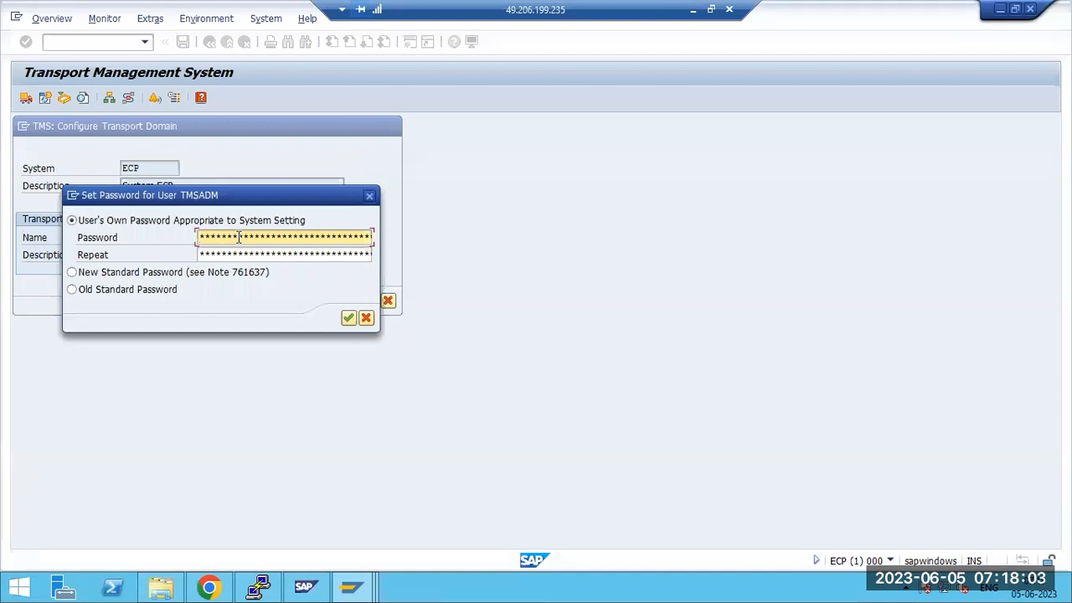
key("Tab")
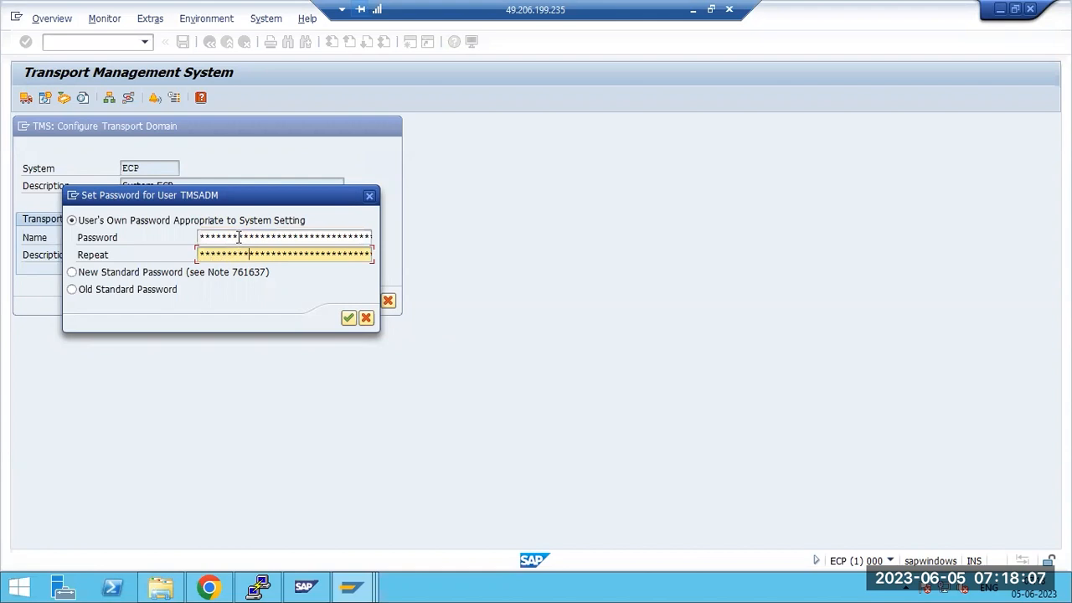
key("Return")
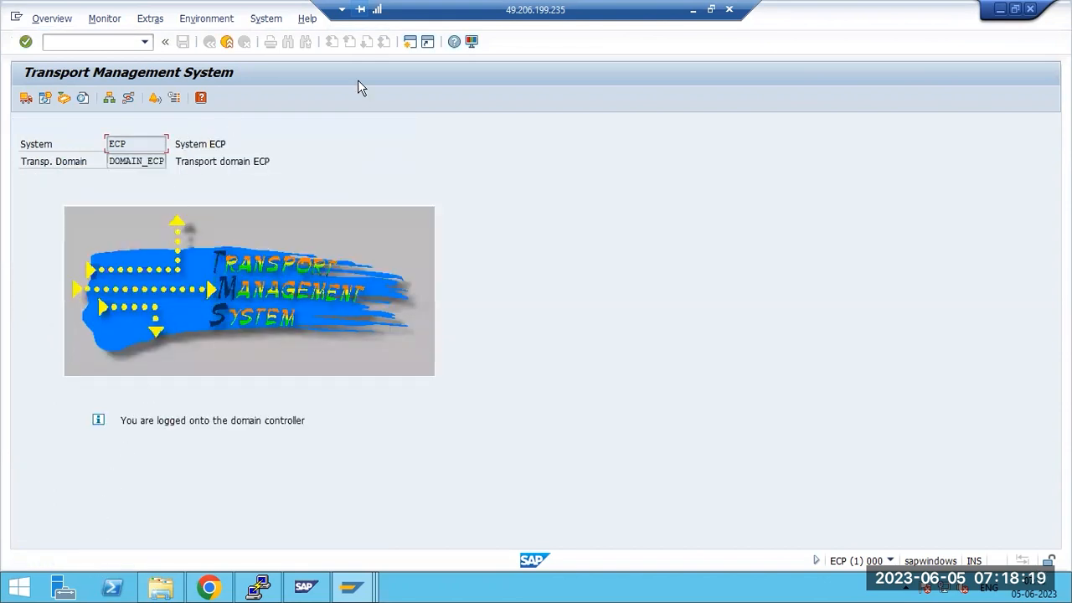
Below the left-hand notes, write 'OS level :', 'usr/sap/trans' and 'bin'
left_click(692, 9)
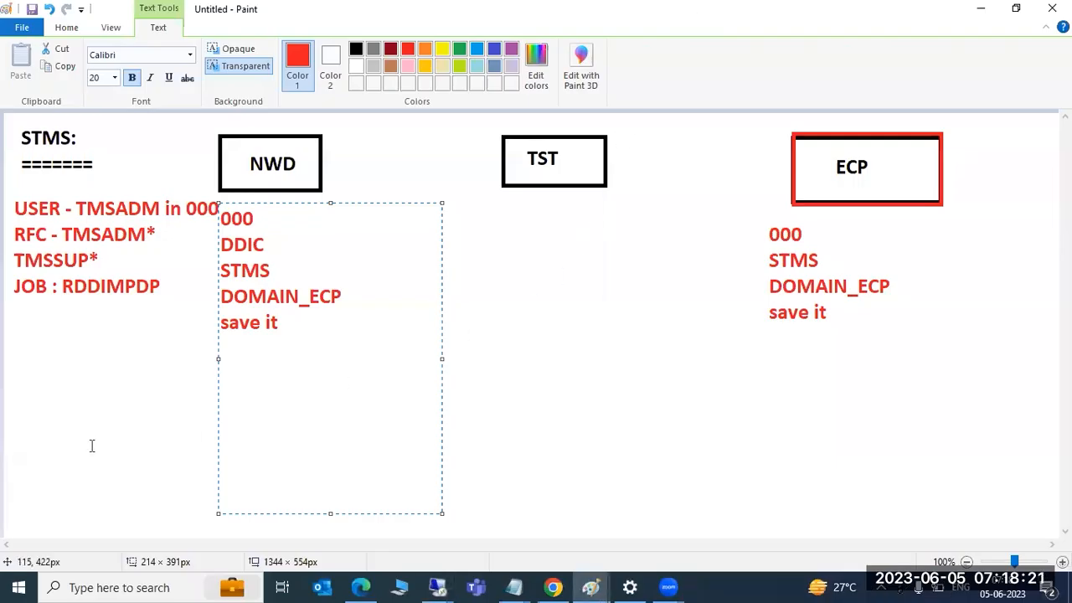
left_click_drag(10, 315, 194, 519)
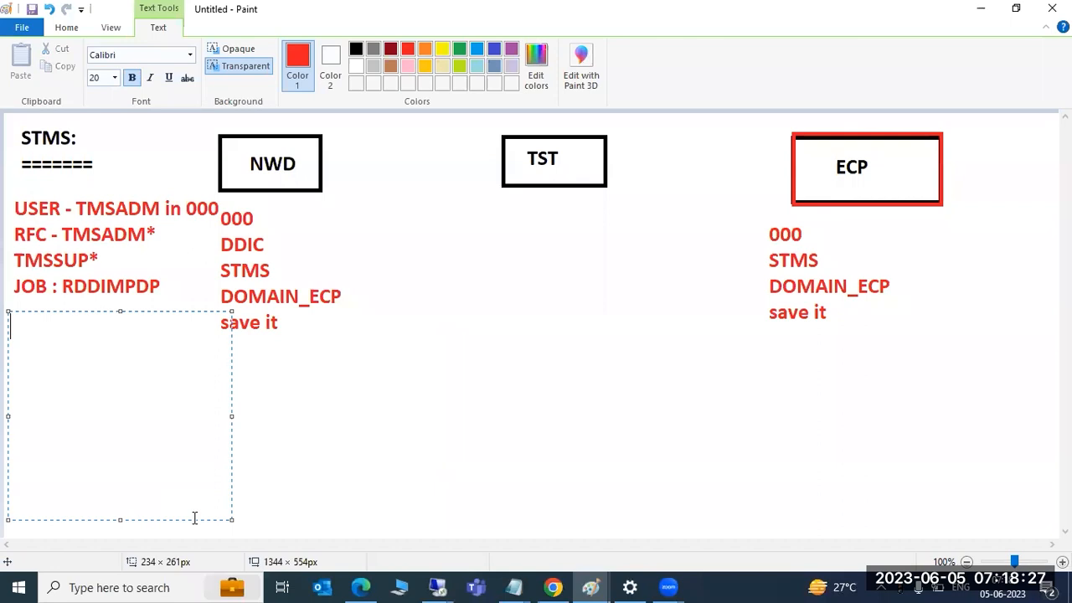
type("OS level :")
key("Return")
type("usr")
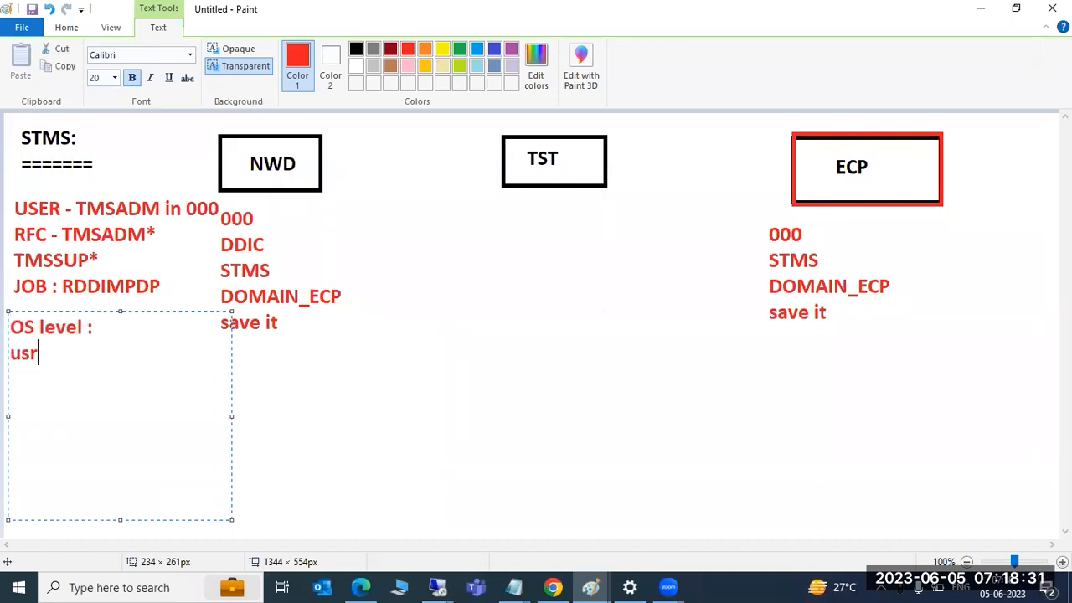
type("/sap/trans")
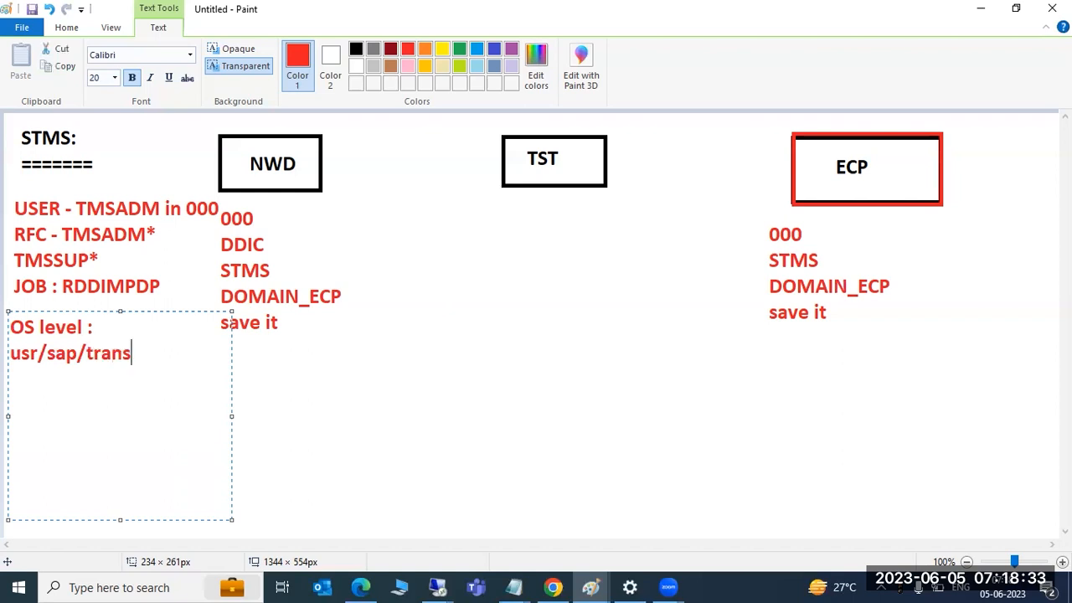
key("Return")
type("bin :")
left_click(437, 587)
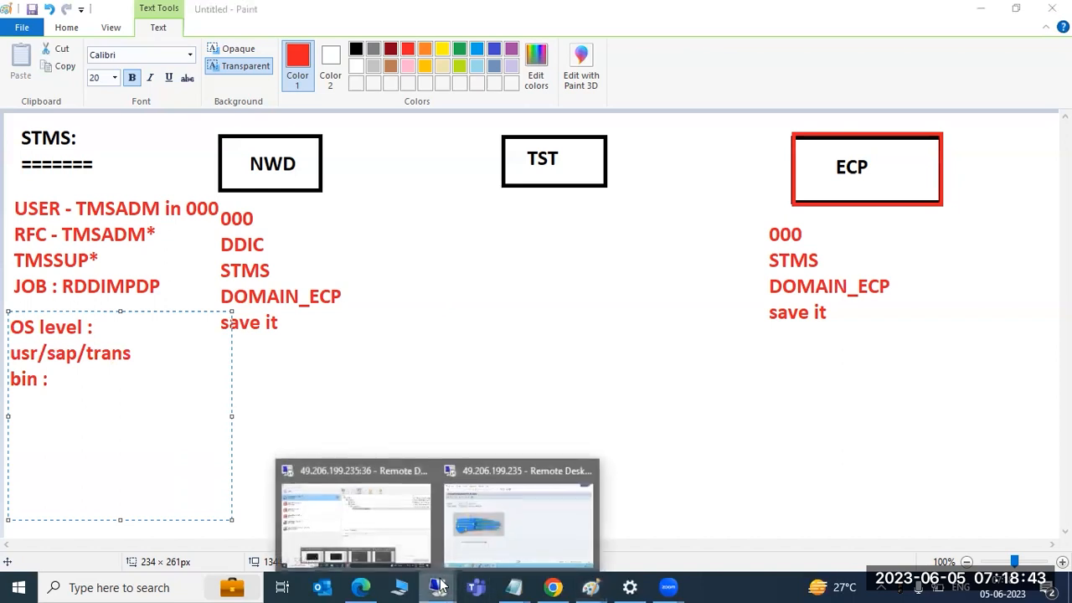
left_click(530, 495)
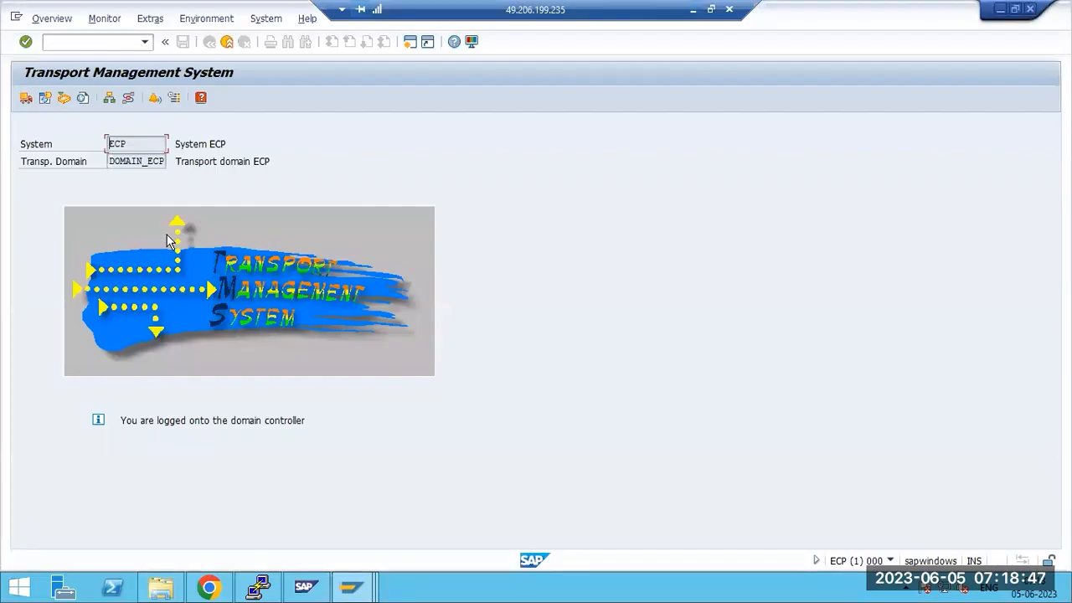
Log on to NWD client 000 as user ddic and dismiss the copyright notice
left_click_drag(149, 428, 298, 431)
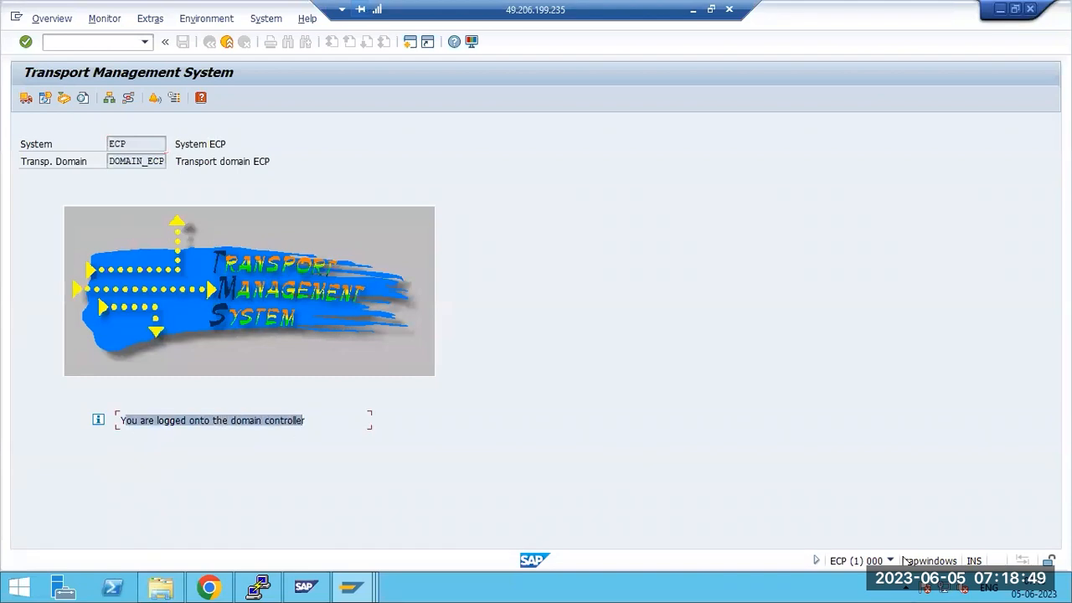
left_click(1000, 9)
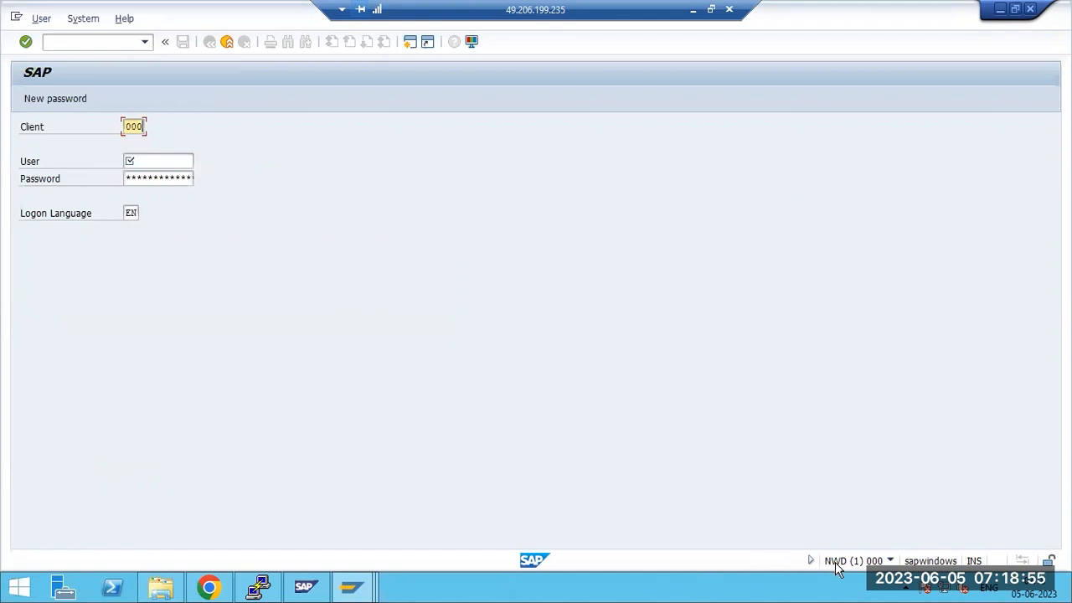
left_click(153, 159)
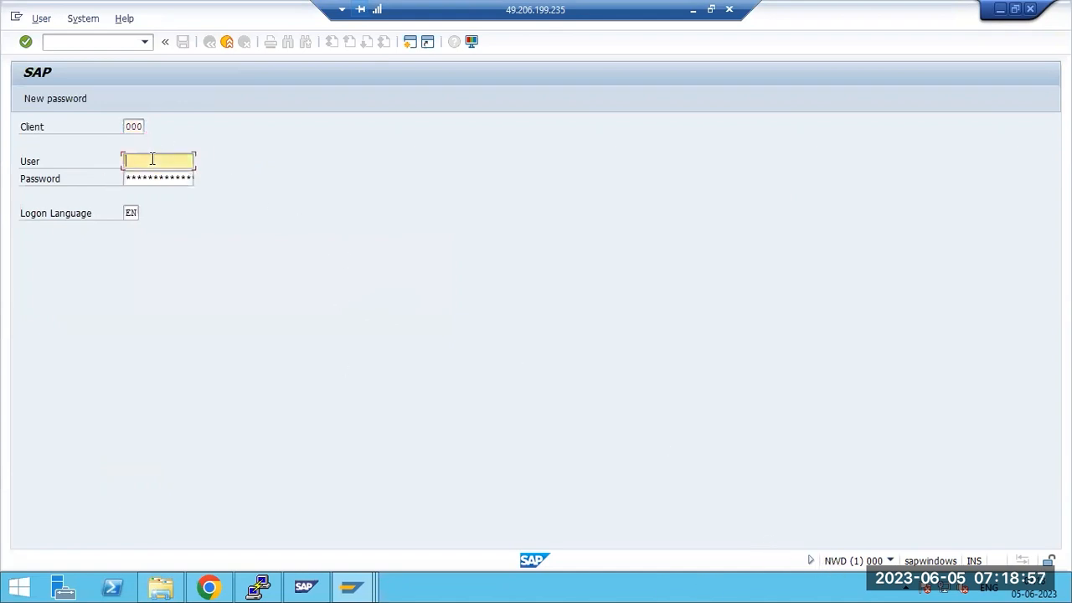
type("ddic")
key("Tab")
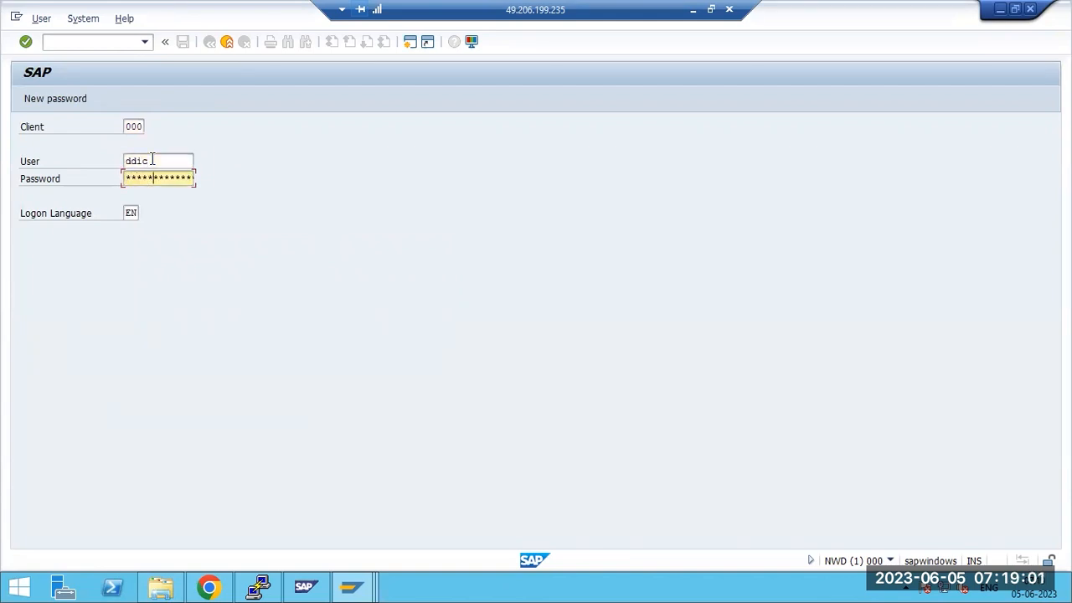
key("Return")
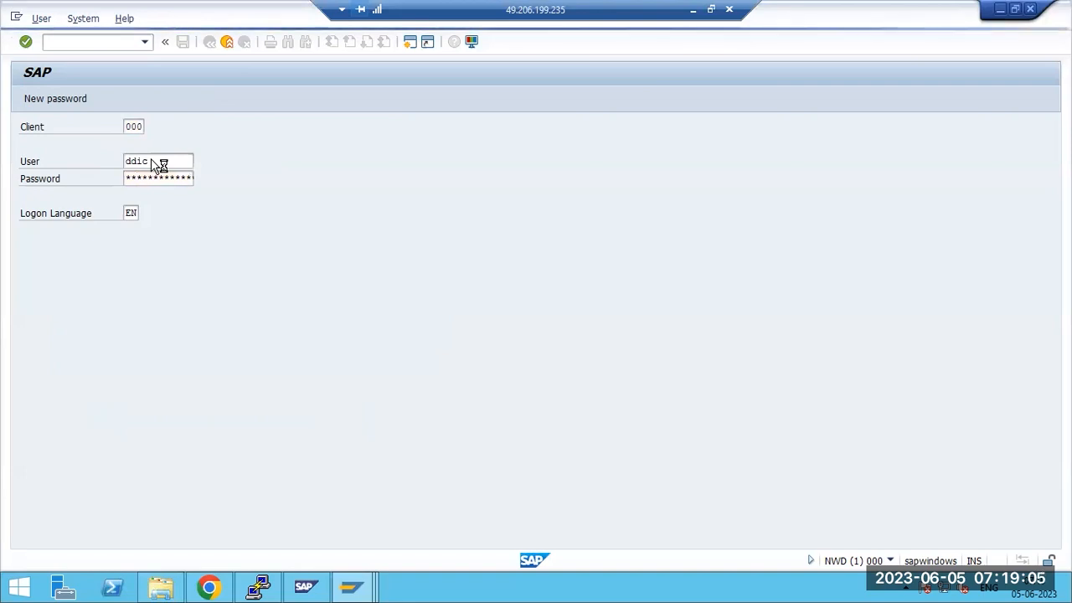
key("Return")
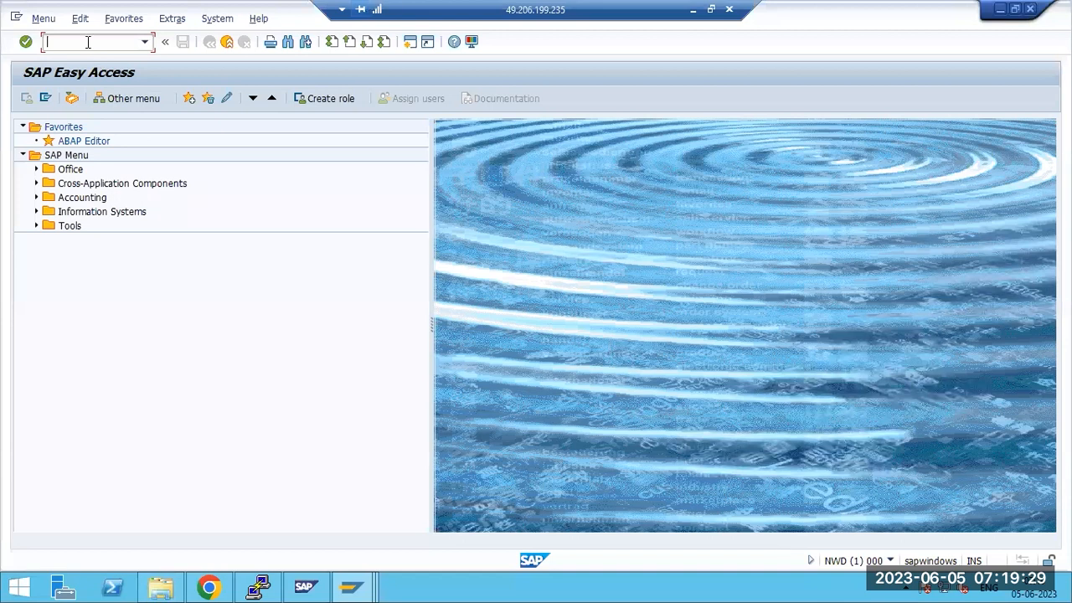
Run STMS on NWD to bring up the include-in-DOMAIN_ECP dialog
key("Return")
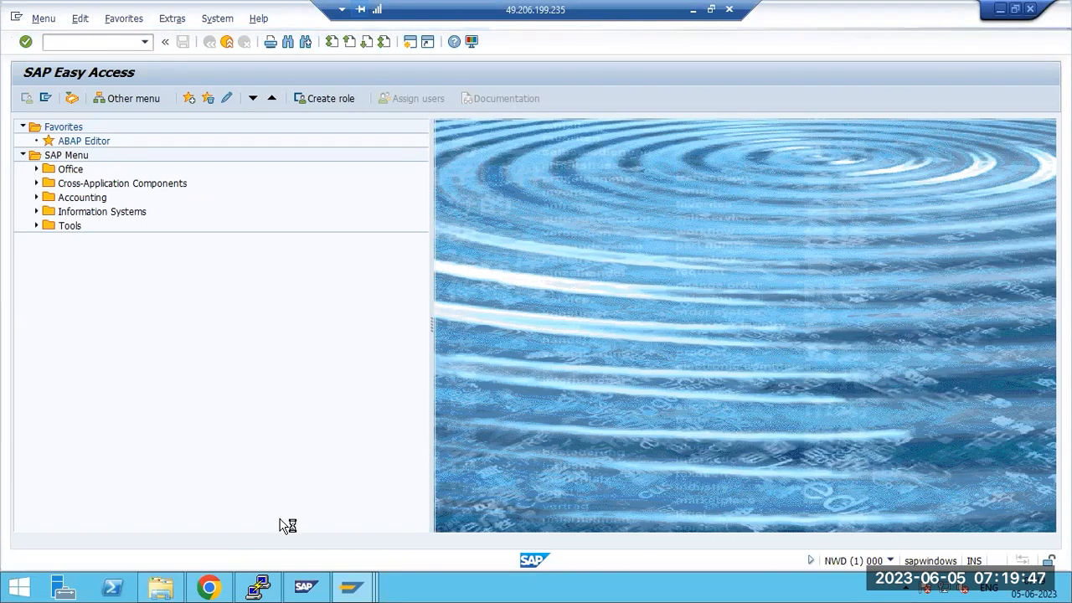
left_click(306, 588)
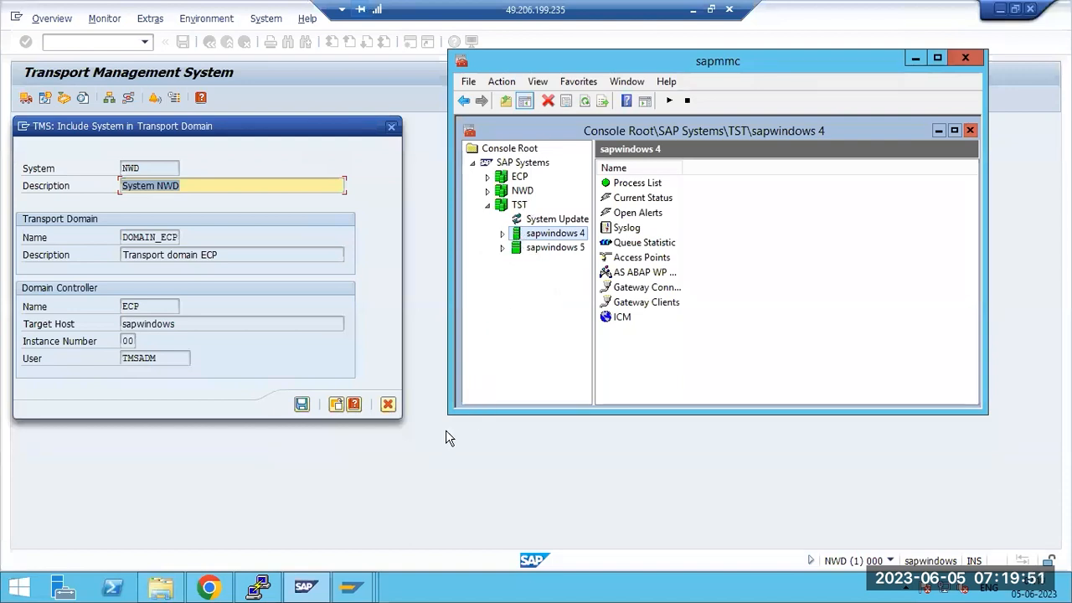
Save NWD's inclusion in transport domain DOMAIN_ECP
left_click(169, 407)
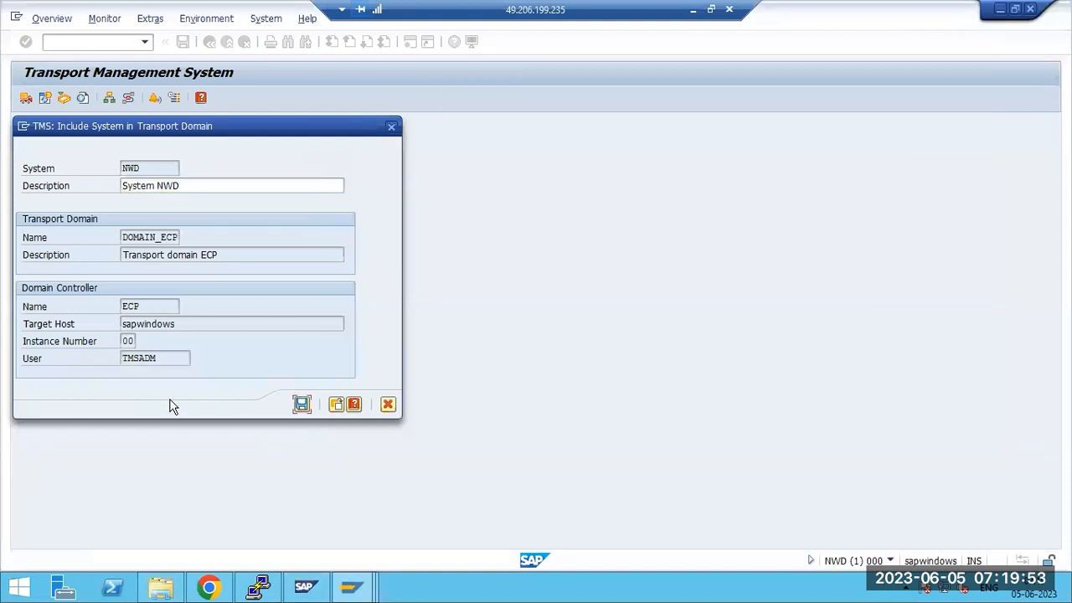
left_click_drag(124, 237, 192, 237)
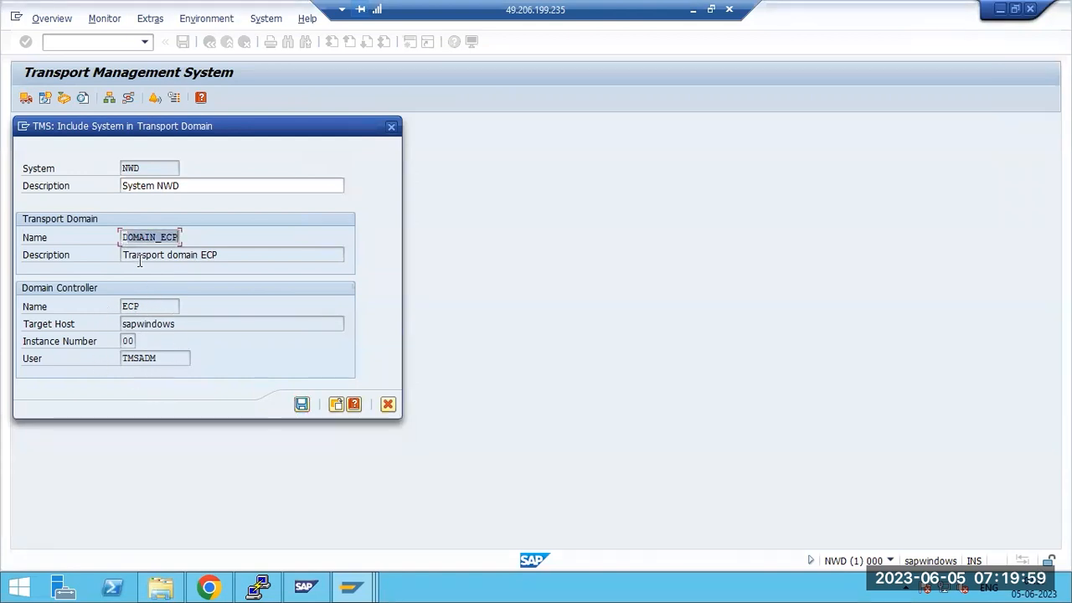
left_click_drag(125, 236, 181, 237)
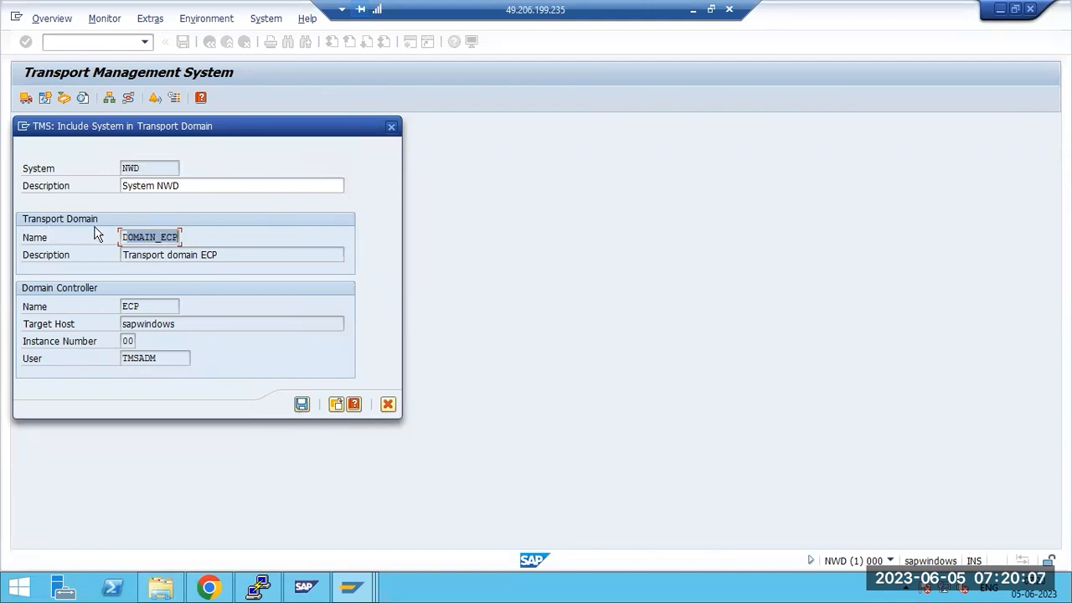
left_click(155, 239)
left_click(302, 405)
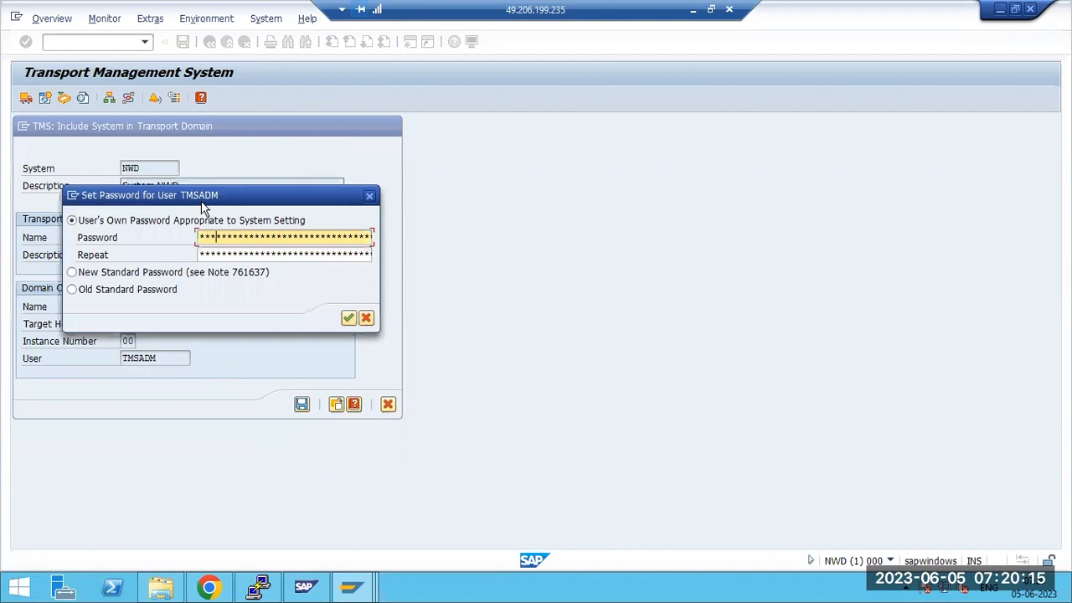
Submit the TMSADM password twice and open the SAP (E:) drive in File Explorer
type("**")
key("Tab")
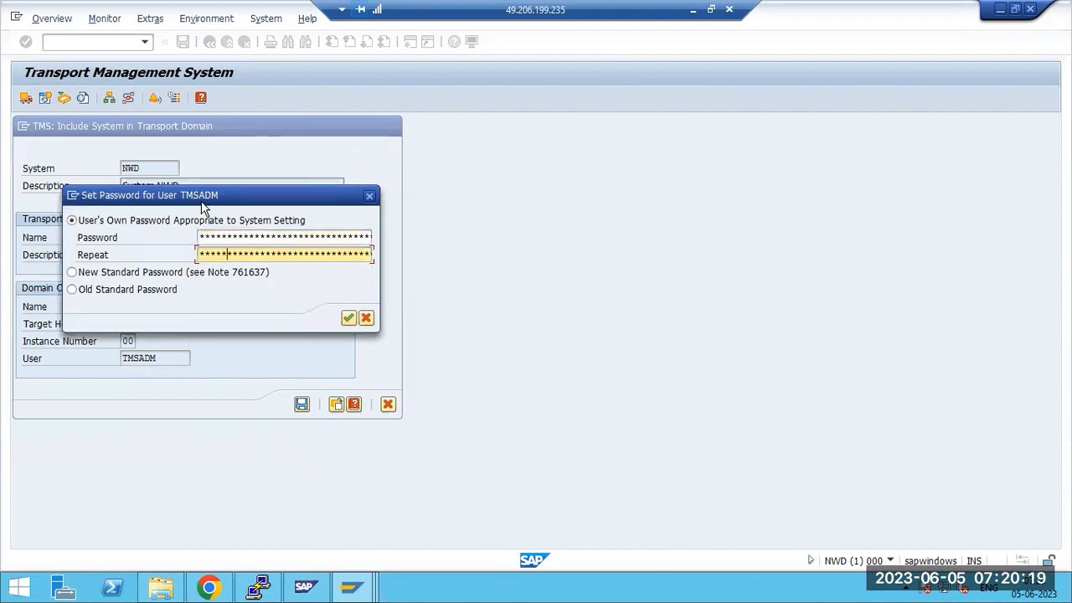
key("Return")
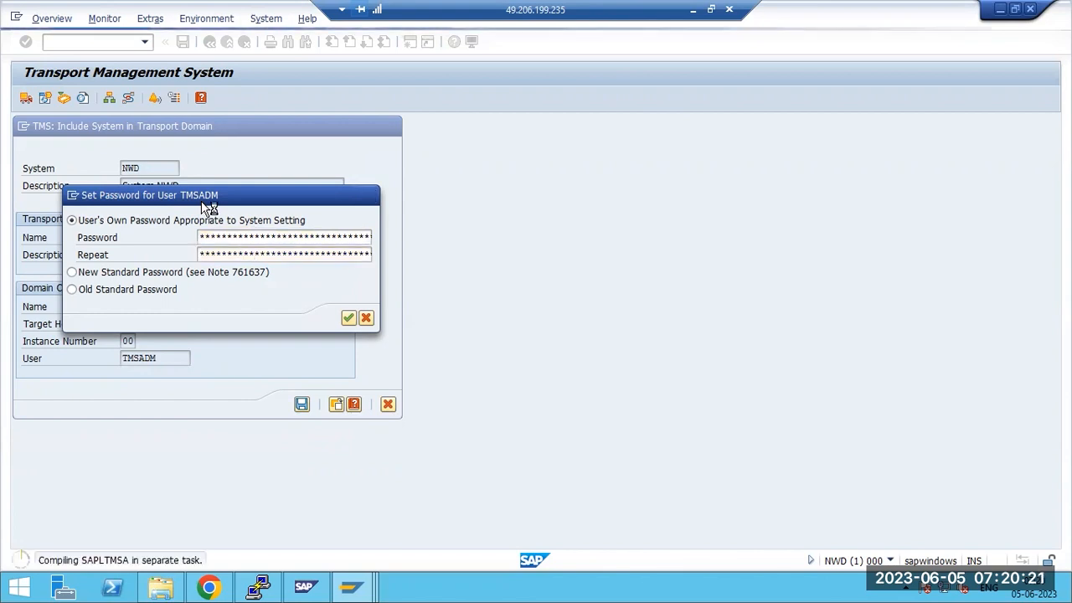
left_click(159, 589)
double_click(761, 225)
Browse down to the usr\sap\trans\bin folder in File Explorer
double_click(192, 170)
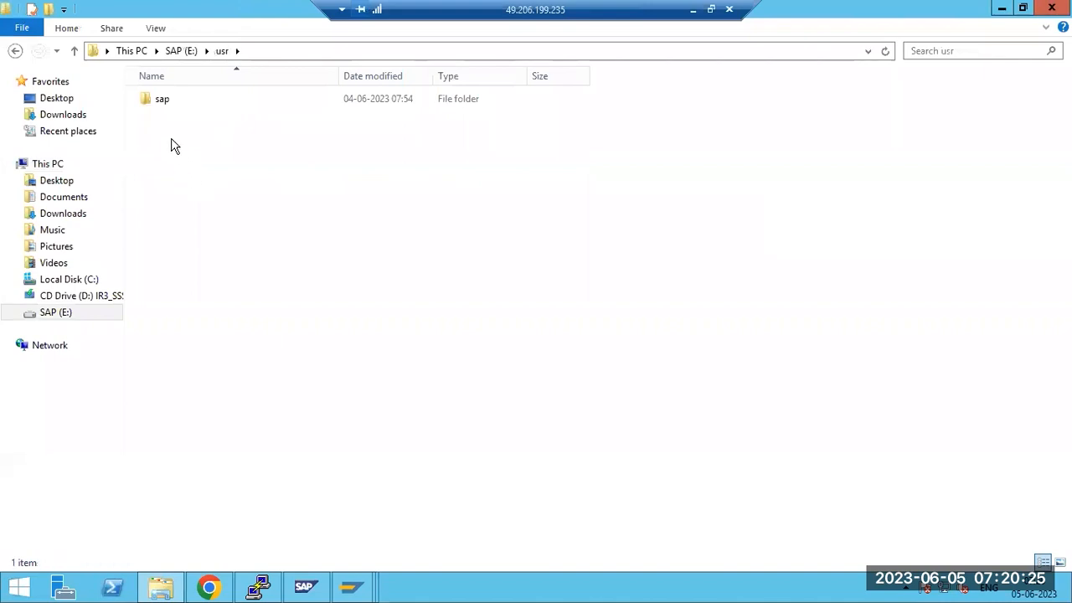
double_click(157, 96)
double_click(166, 166)
double_click(164, 117)
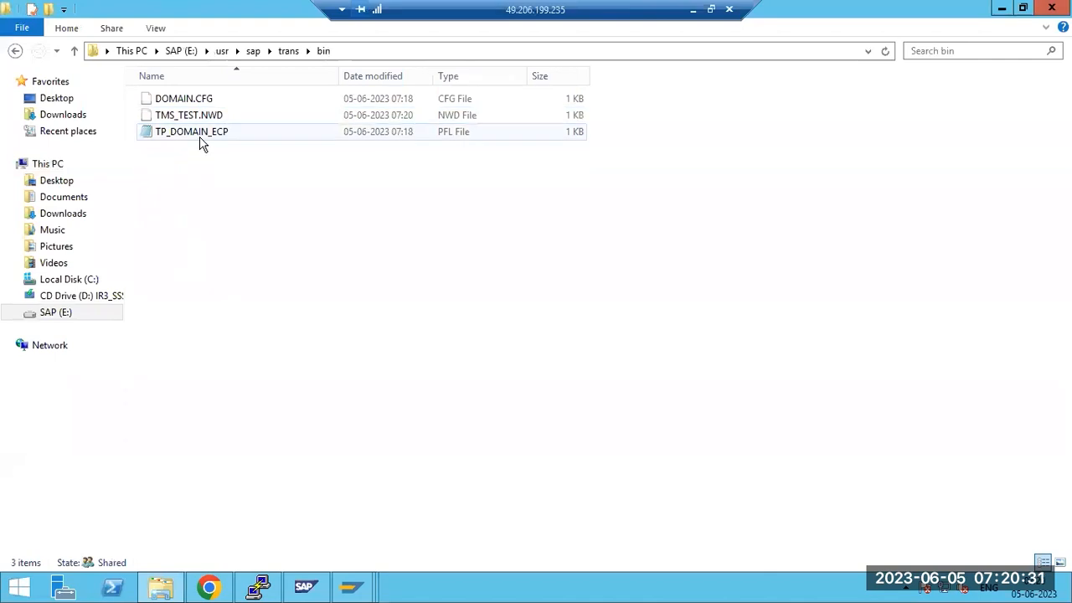
Check TP_DOMAIN_ECP and DOMAIN.CFG, then bring back NWD's TMSADM password prompt
left_click(200, 142)
left_click(188, 102)
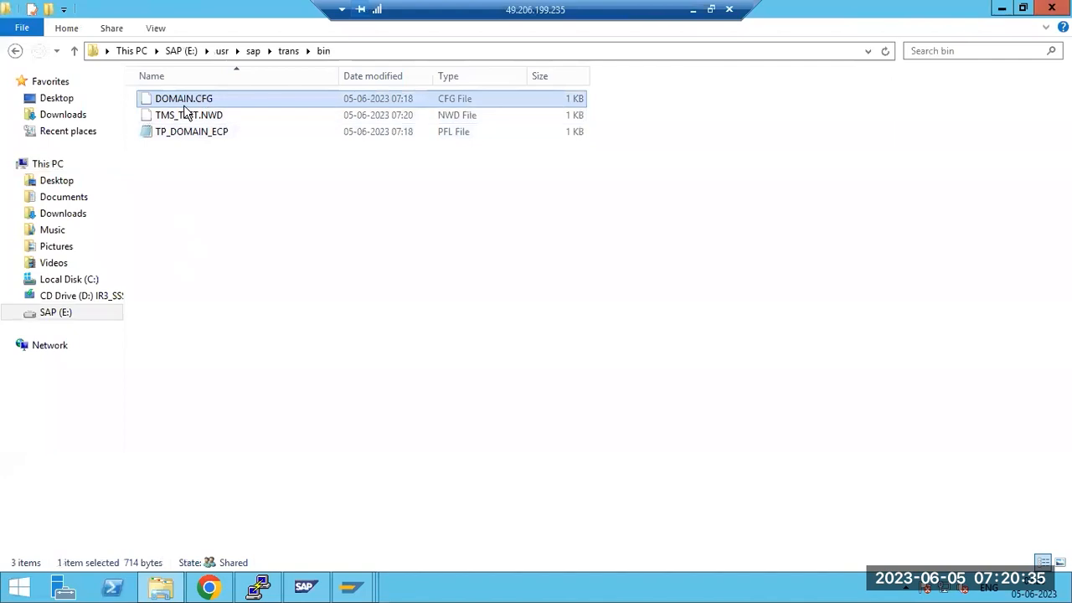
left_click(325, 591)
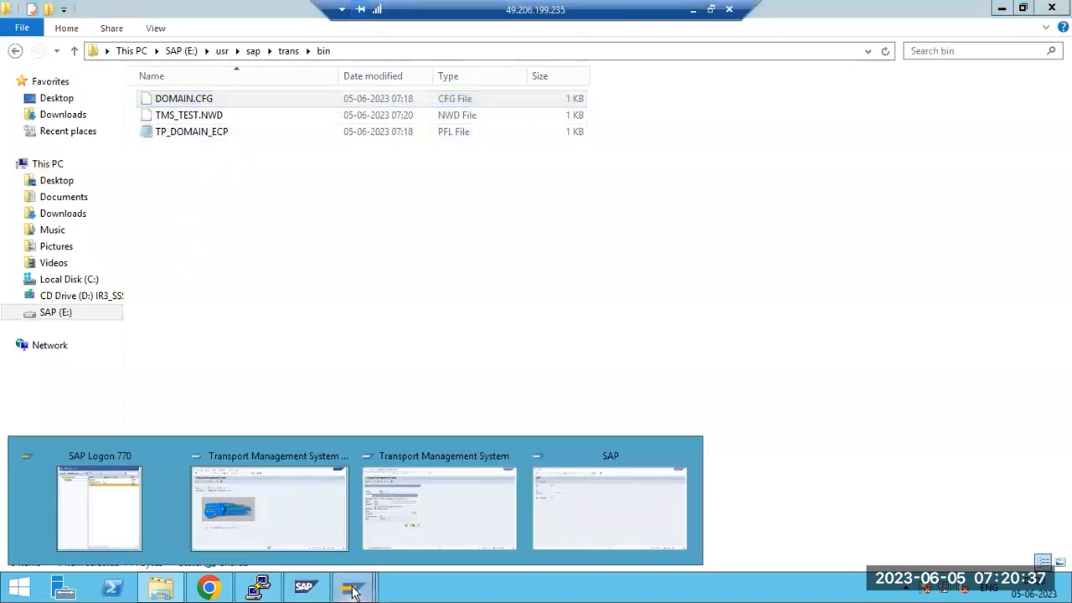
left_click(418, 497)
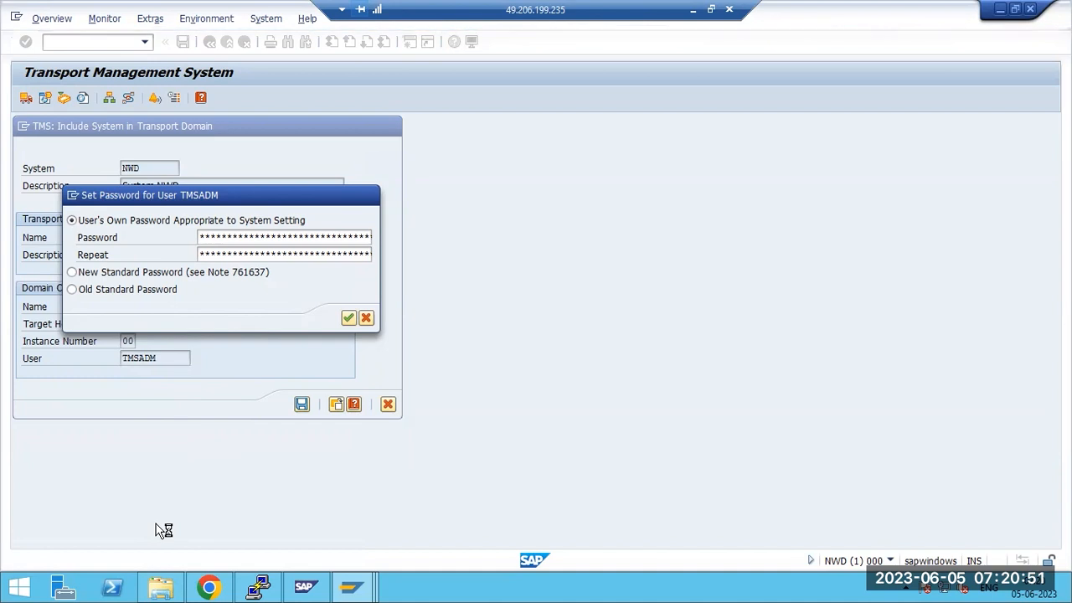
Accept the TMSADM password prompt and enter SAP as the company name
left_click(352, 589)
left_click(270, 504)
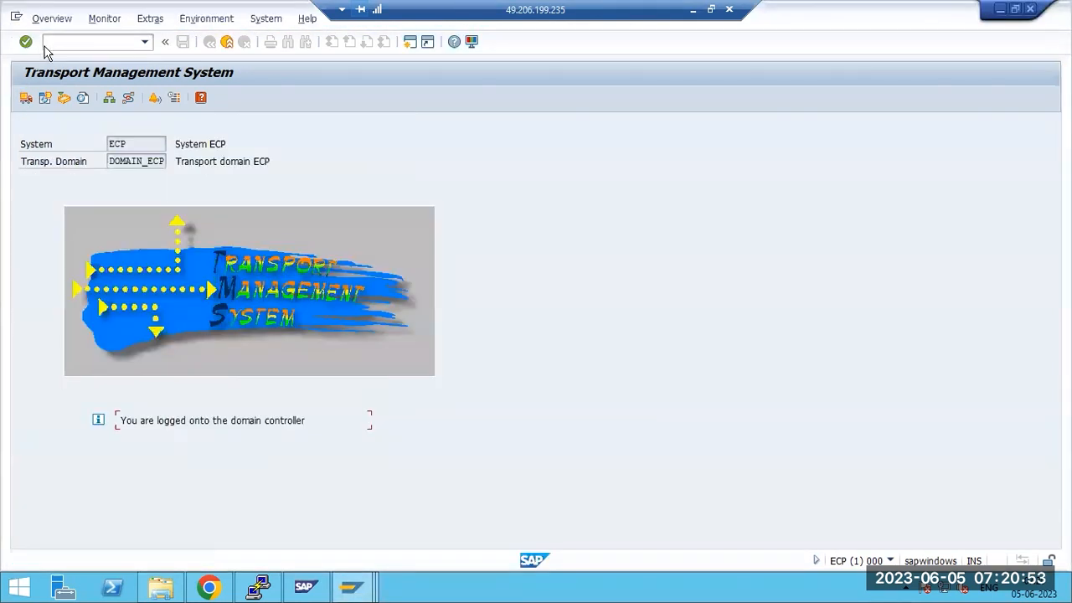
left_click(375, 456)
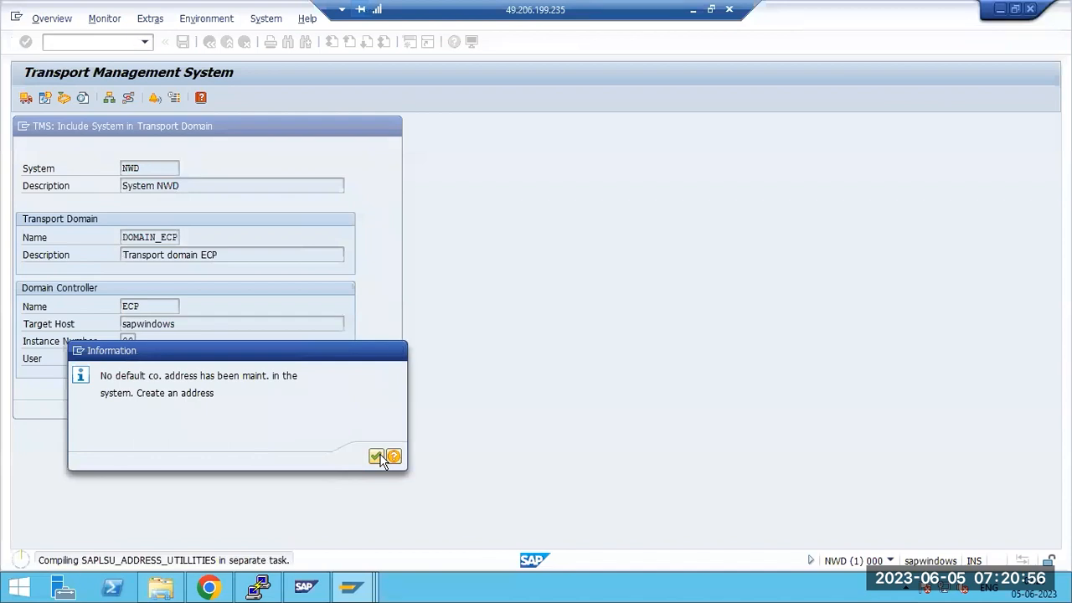
type("SAP")
left_click(159, 284)
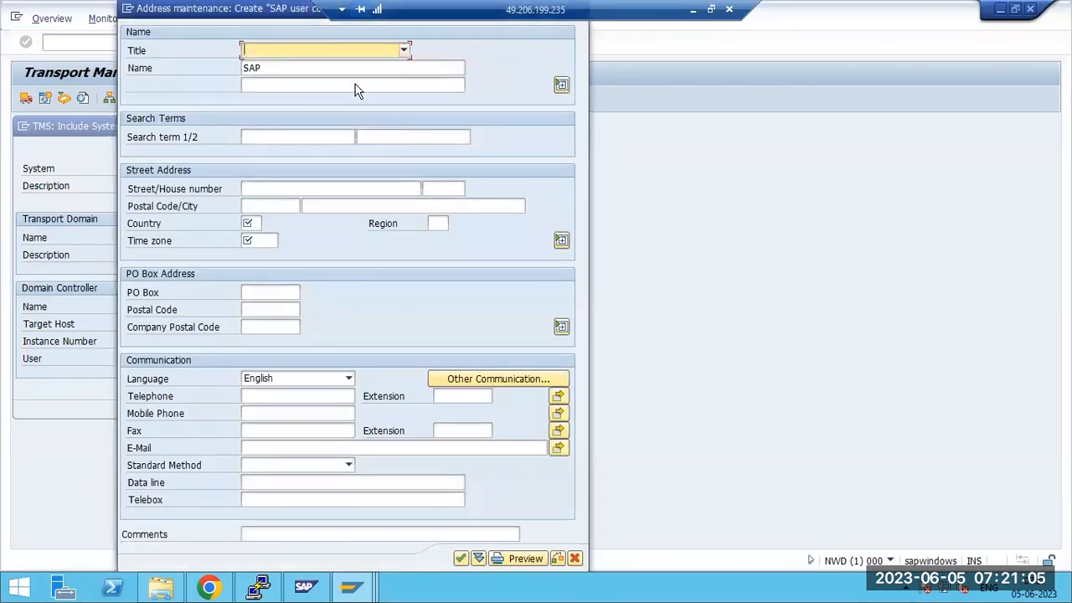
Set the address title to Mr. and the country to India
key("F4")
key("Down")
key("Return")
left_click(255, 222)
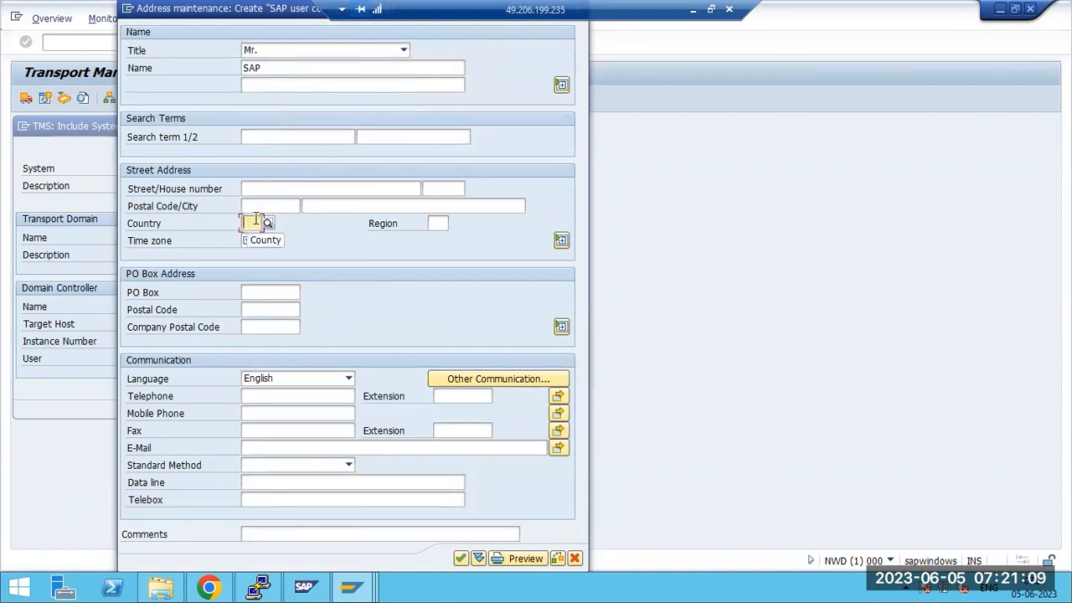
type("INDIA")
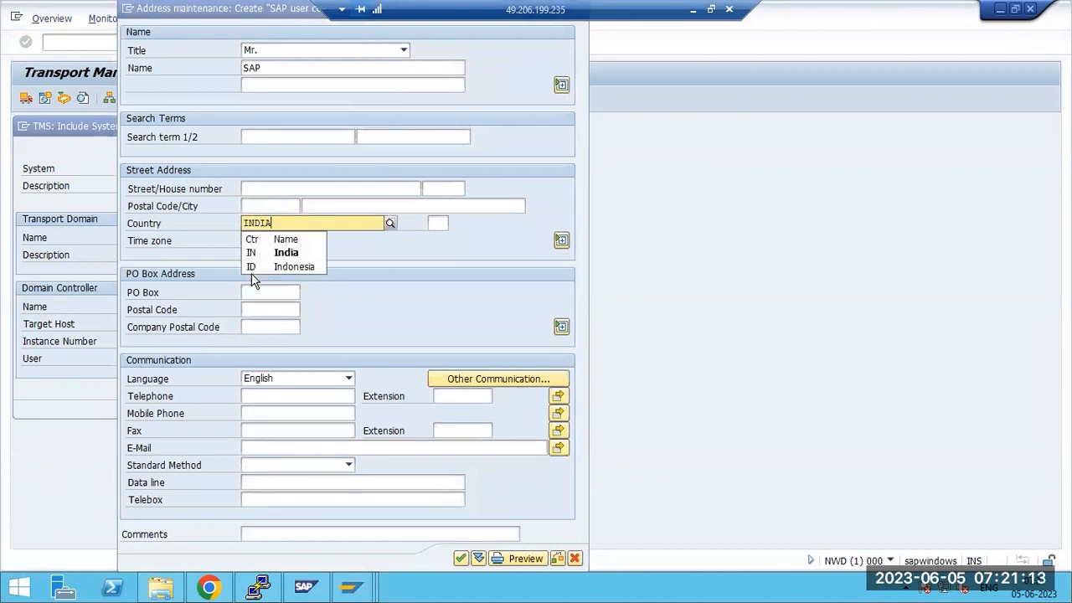
left_click(284, 252)
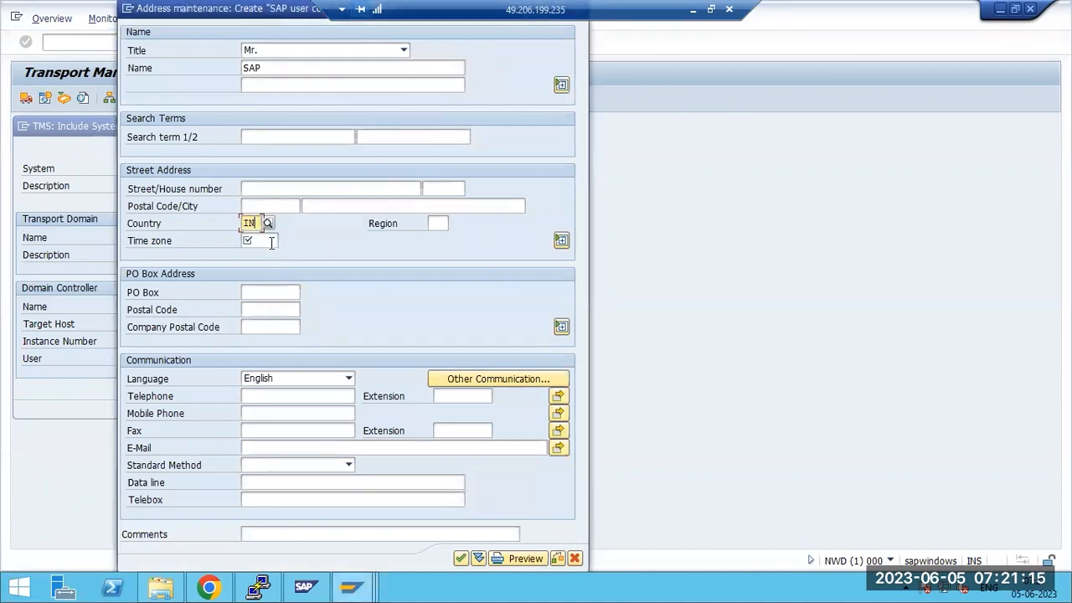
Correct the time zone to INDIA, submit the address, and bring up ECP's STMS window
left_click(271, 243)
type("IST")
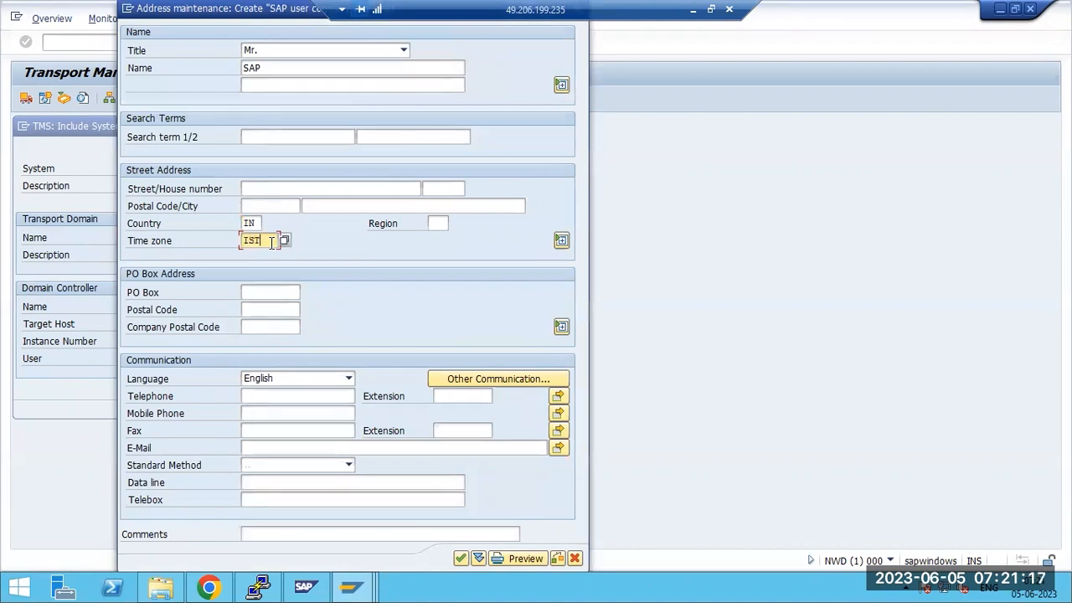
left_click(460, 558)
left_click(376, 439)
type("INDIA")
left_click(461, 559)
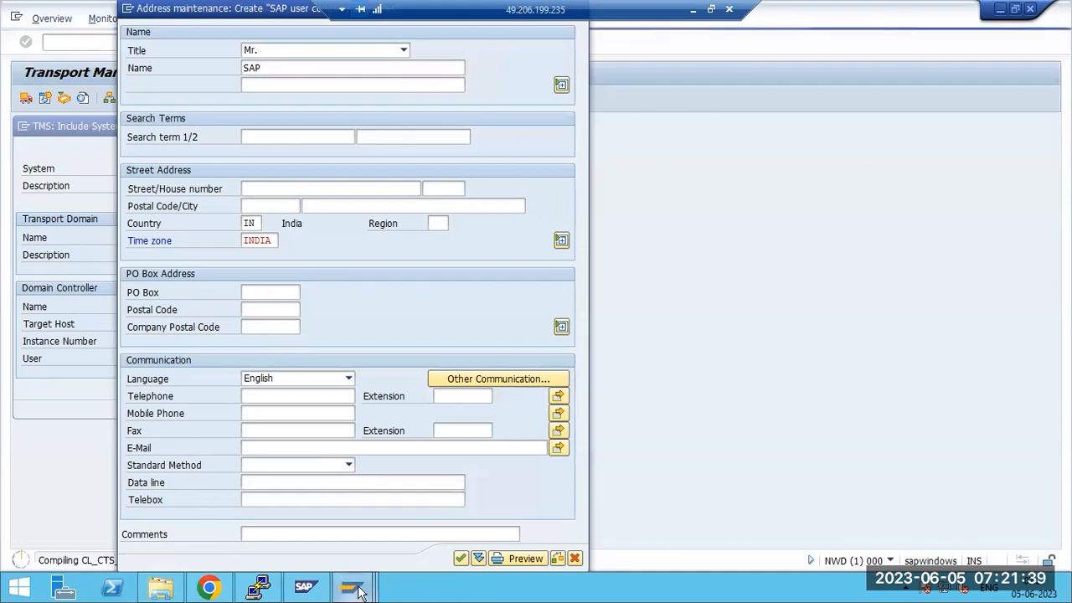
left_click(282, 510)
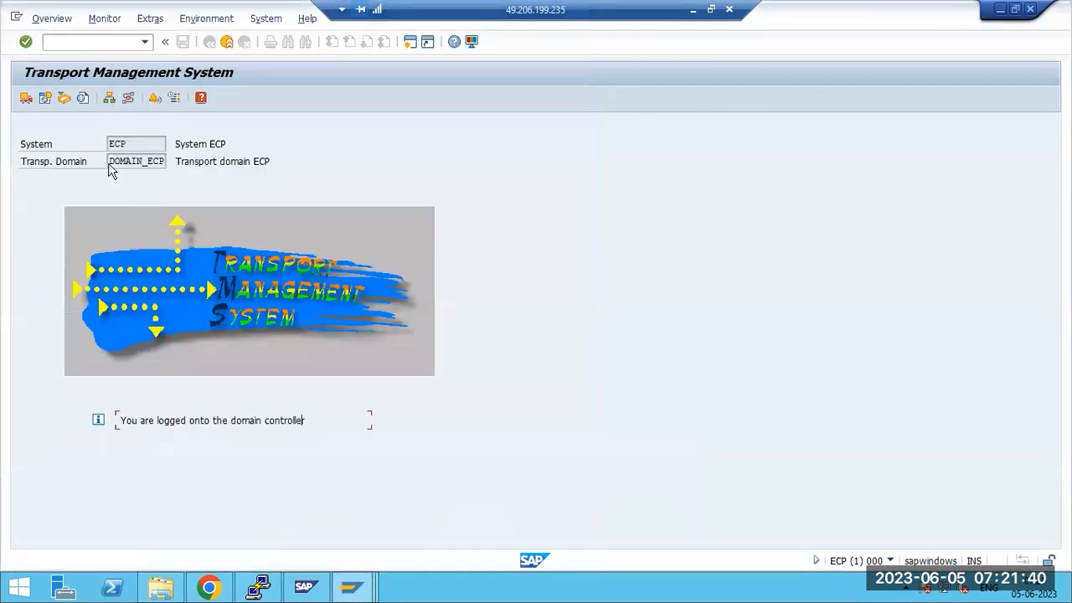
Run /nsm59 on ECP and expand the ABAP Connections folder
left_click(77, 41)
type("/nsm59")
key("Return")
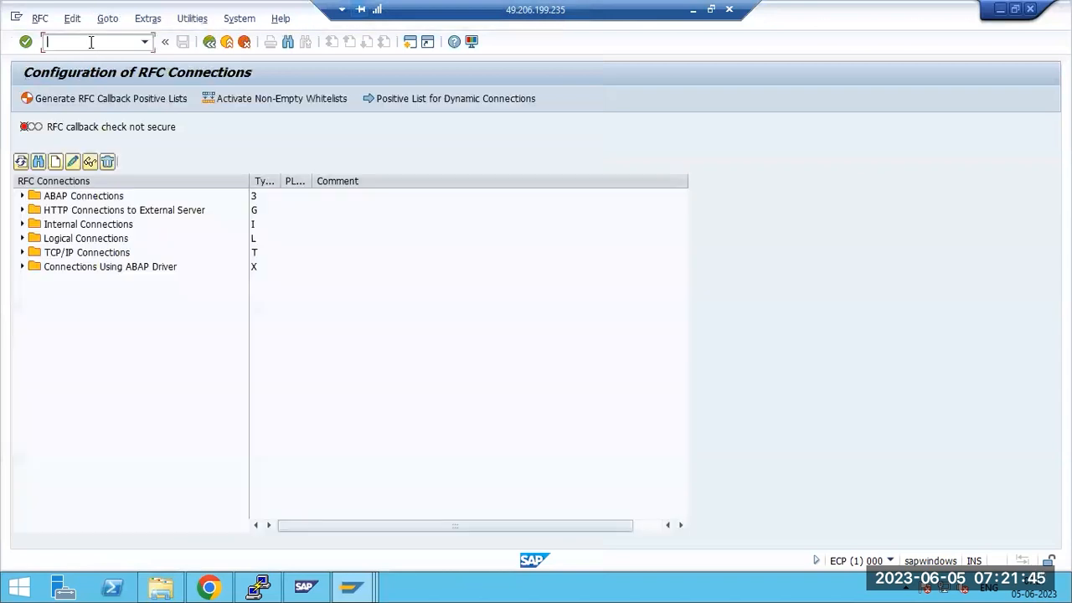
left_click(22, 196)
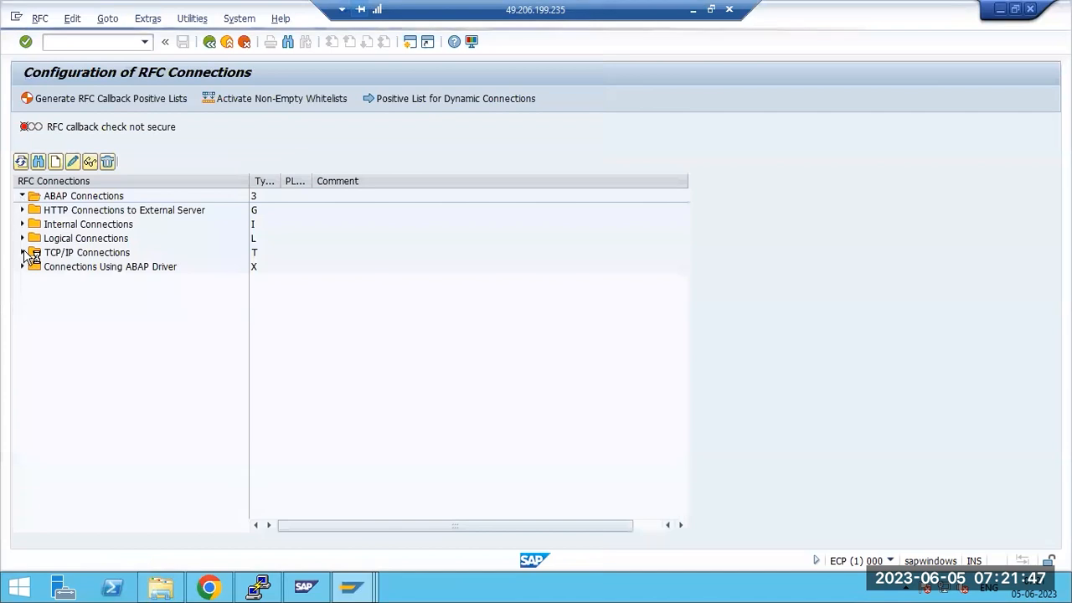
Point out the TMSADM and TMSSUP destinations for ECP and NWD in DOMAIN_ECP
left_click(110, 312)
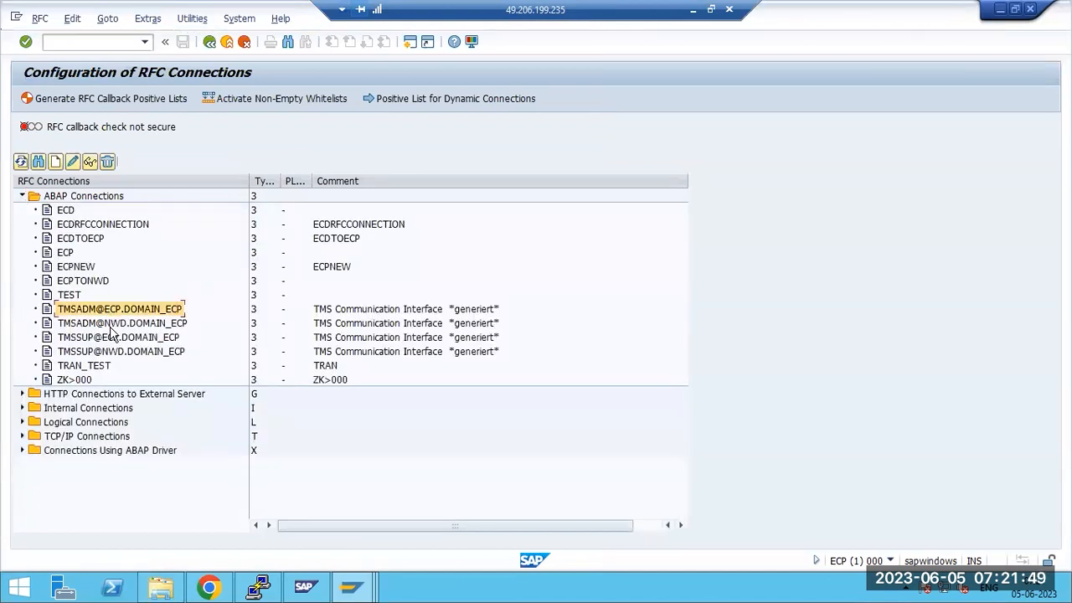
left_click(111, 325)
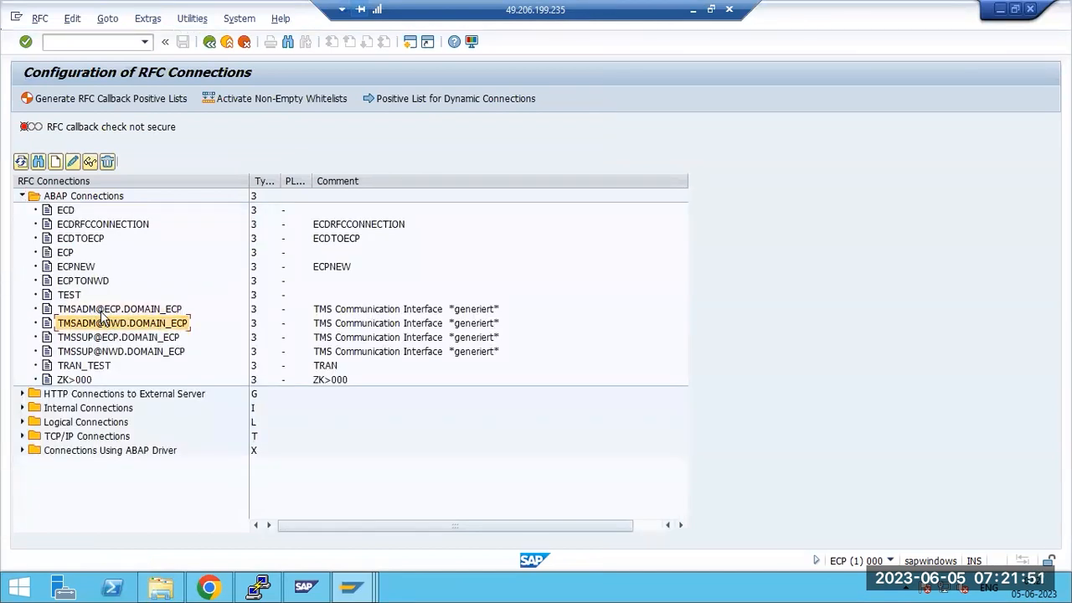
left_click(107, 339)
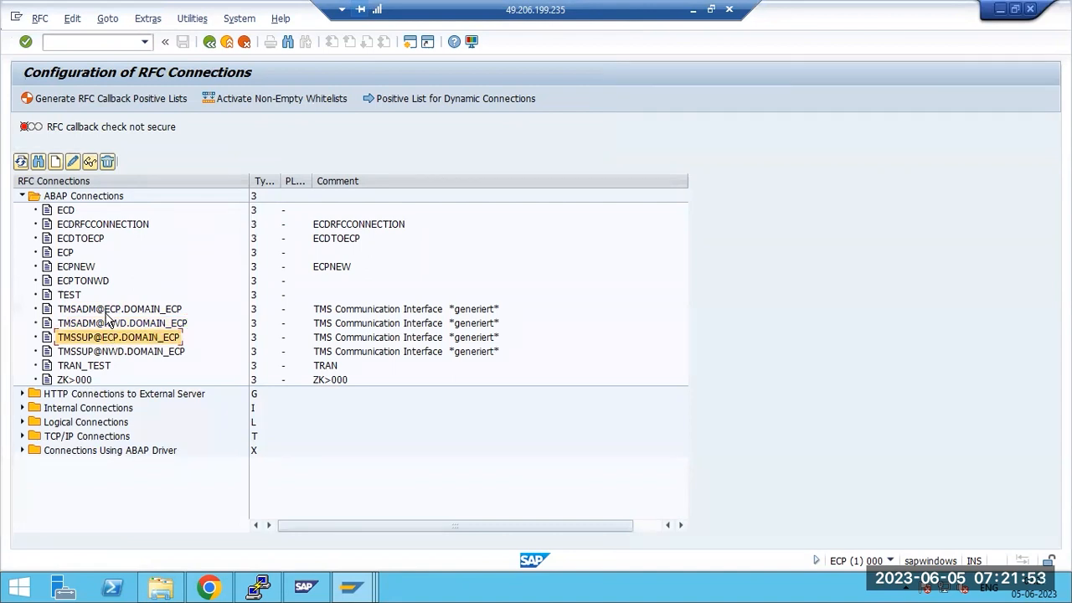
left_click(107, 311)
left_click(109, 325)
left_click(115, 352)
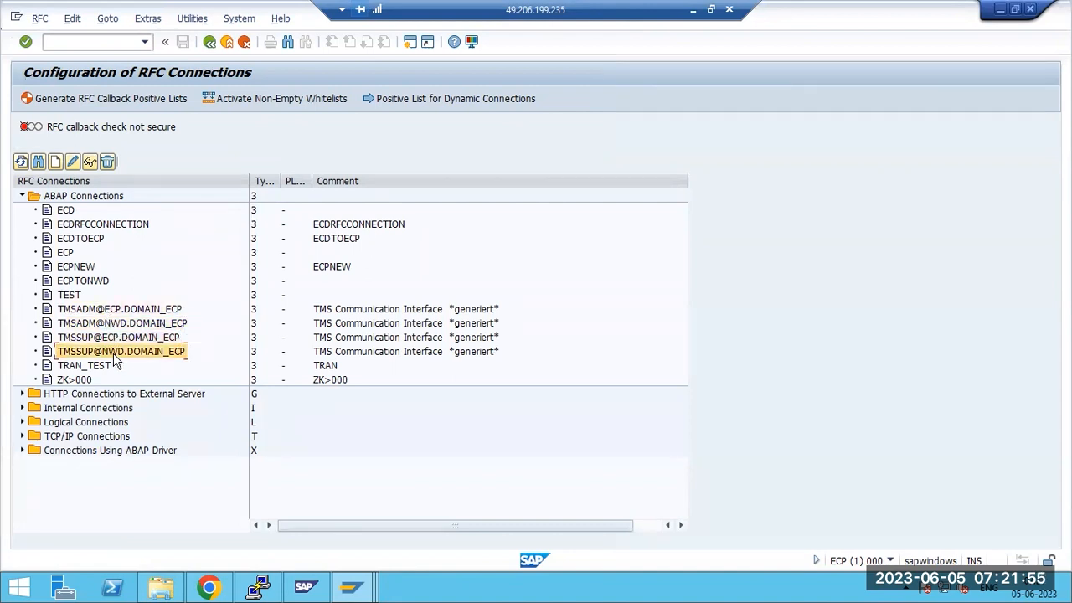
left_click(107, 326)
left_click(115, 338)
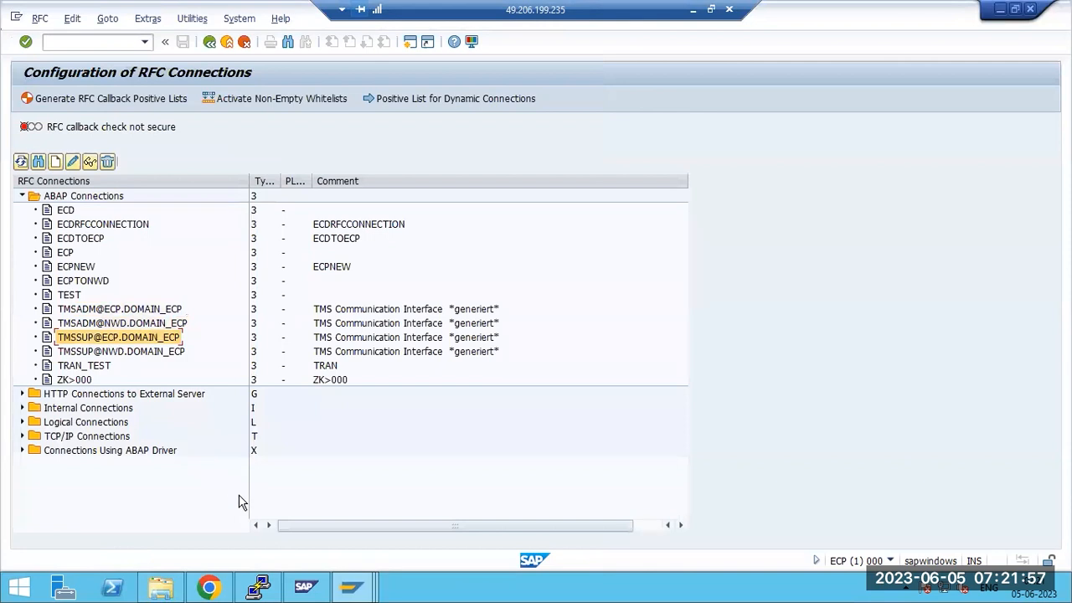
Highlight NWD's status message saying it is waiting for inclusion in DOMAIN_ECP
mouse_move(353, 587)
left_click(420, 498)
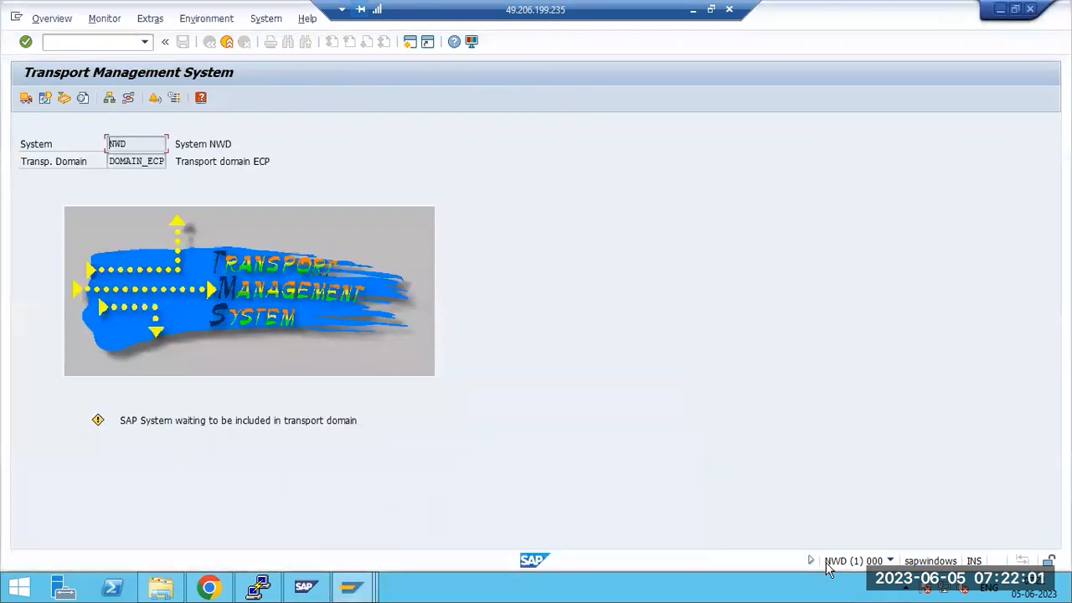
left_click_drag(139, 420, 367, 416)
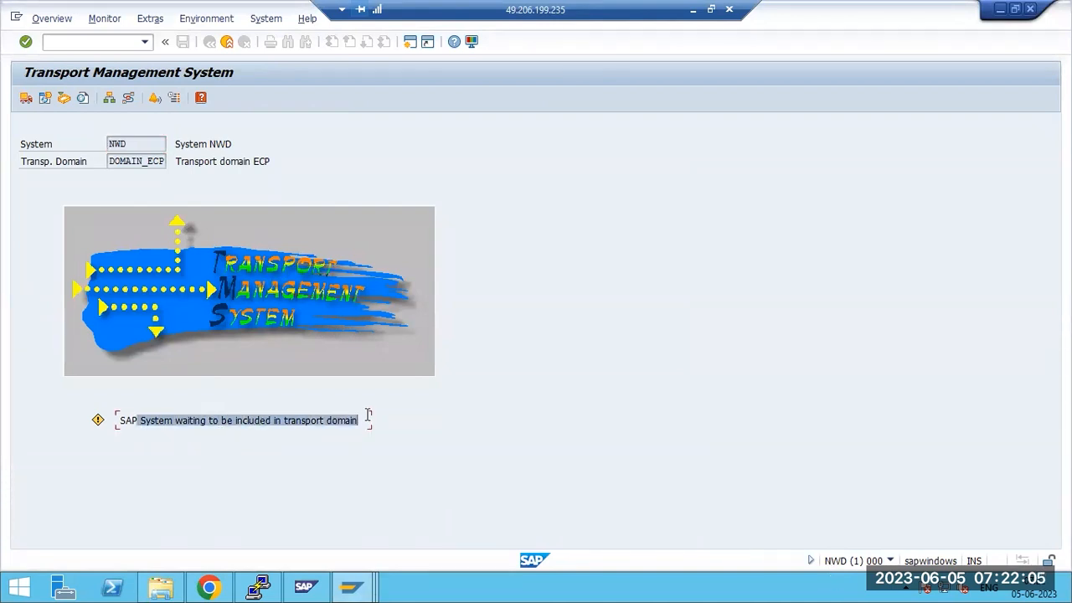
left_click(358, 423)
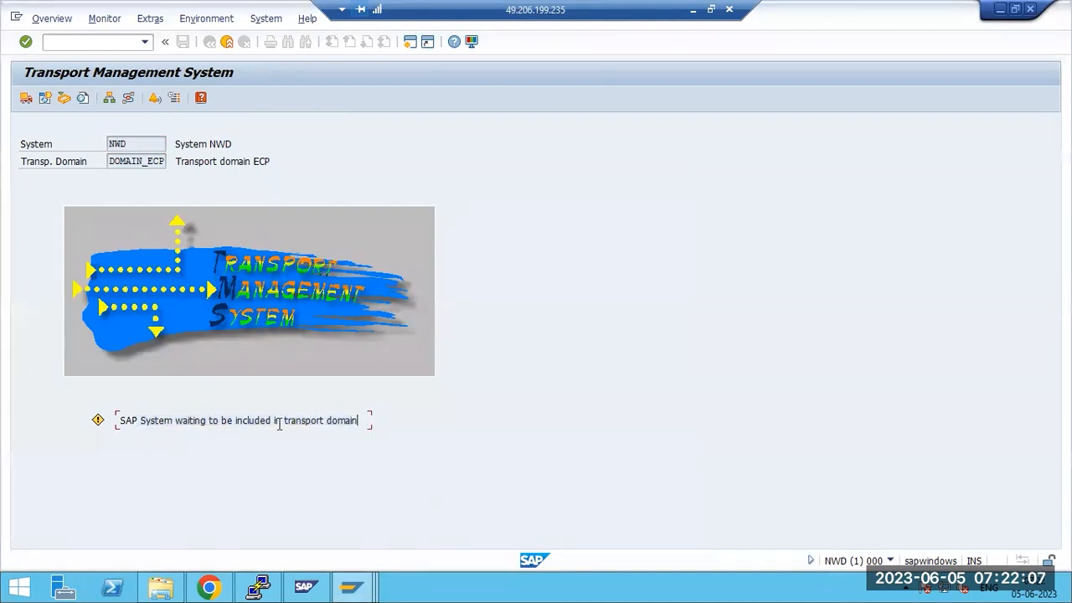
left_click_drag(164, 419, 369, 423)
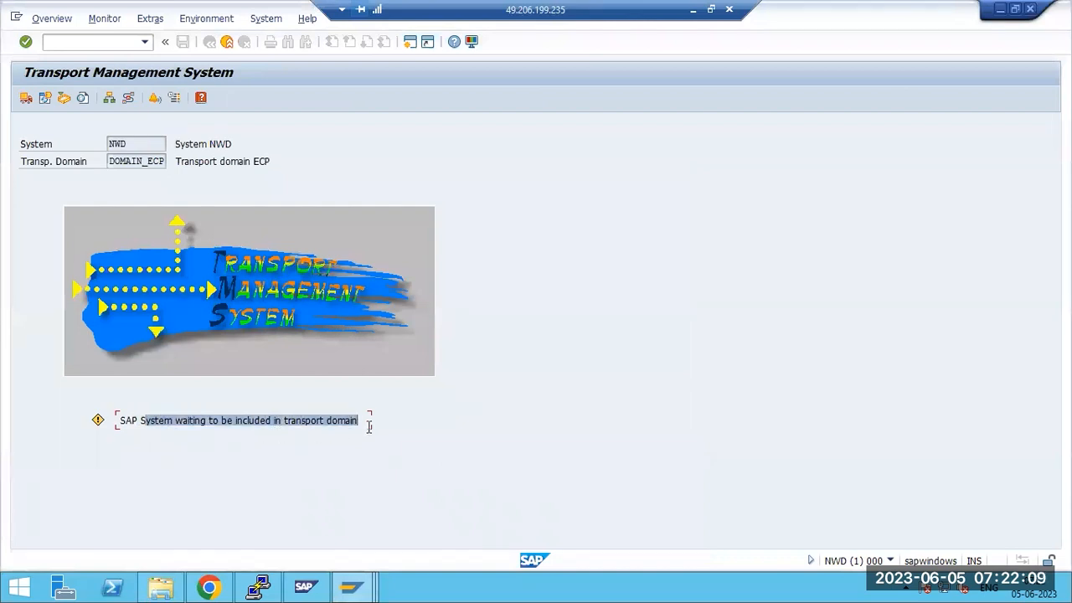
Start the TST logon from the SAP Logon system list
left_click(353, 592)
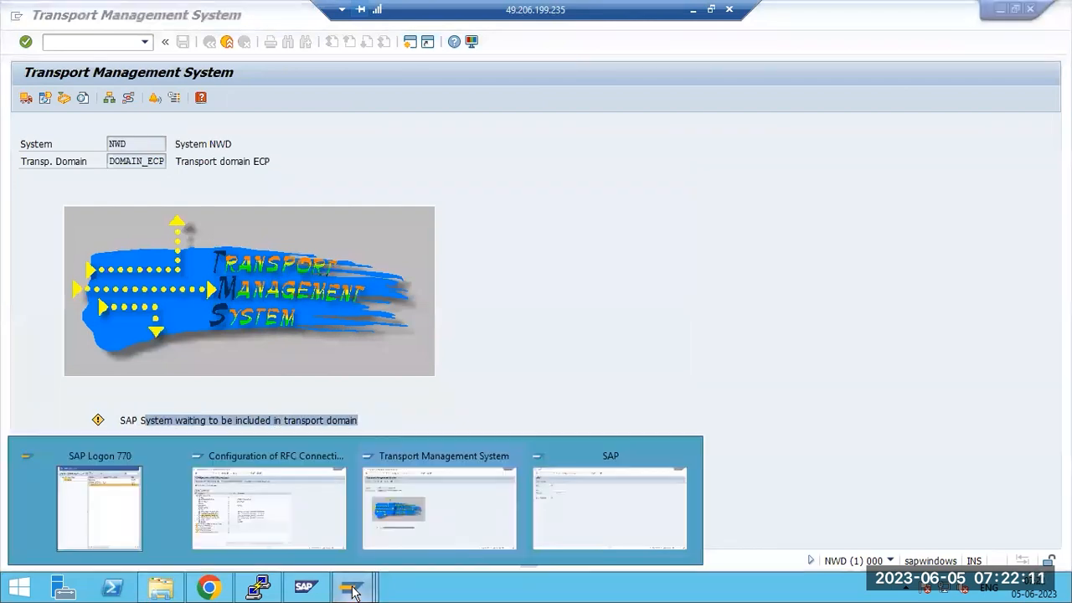
left_click(84, 510)
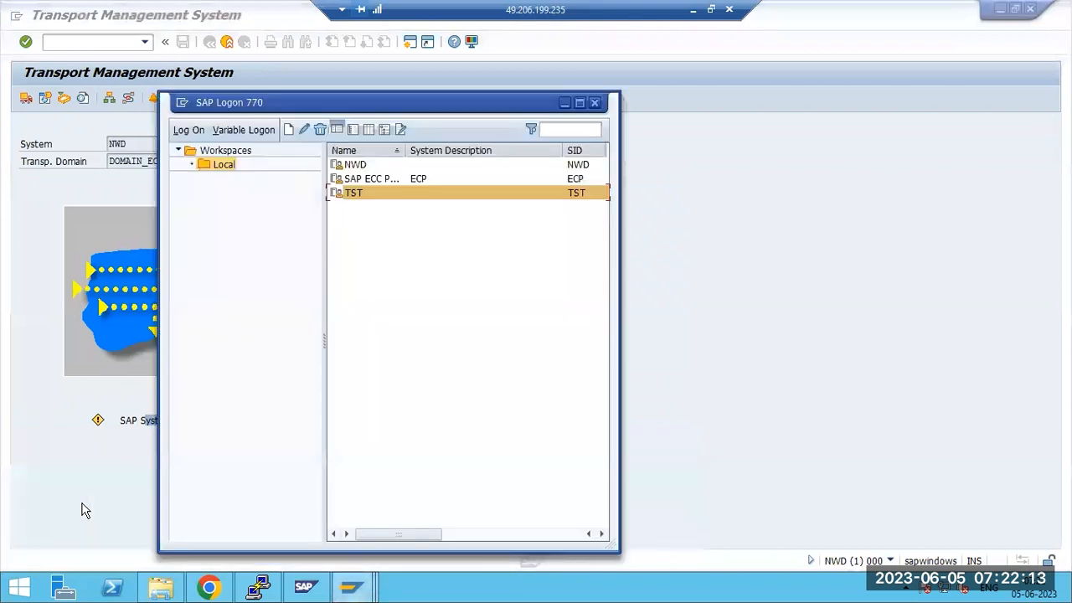
double_click(359, 194)
Add a Paint note under TST listing 000, DDIC, STMS, DOMAIN_ECP, save it
left_click(692, 11)
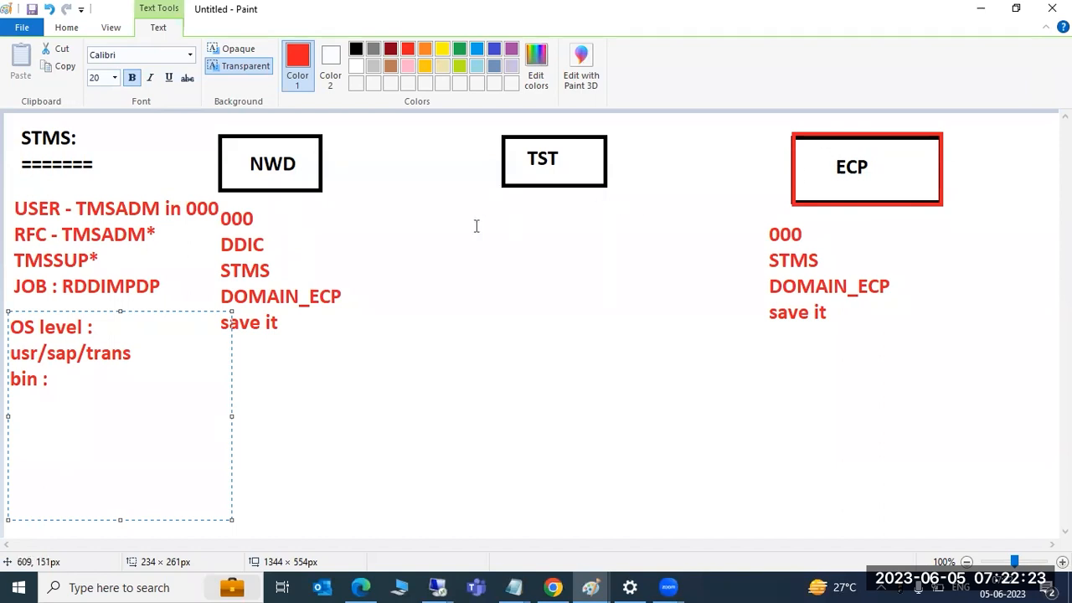
left_click_drag(475, 204, 673, 372)
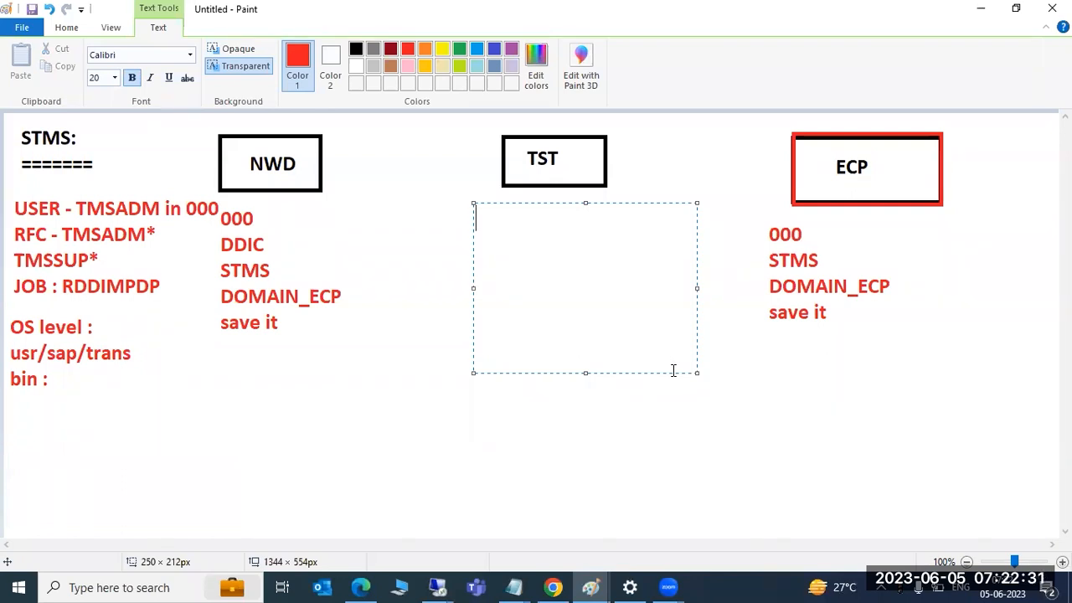
type("000")
key("Return")
type("DDIC ")
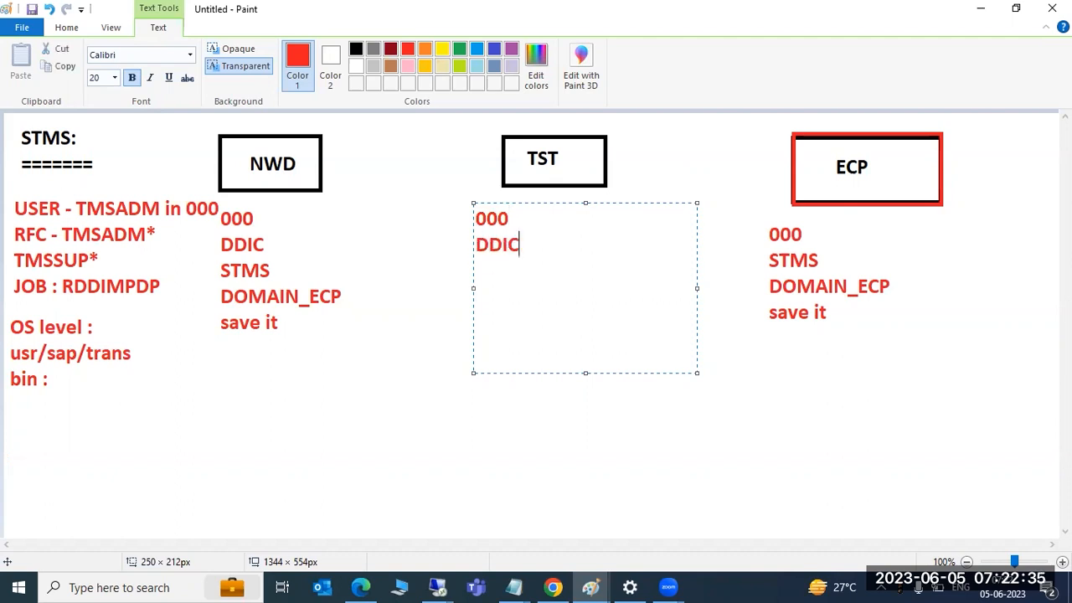
type("STMS ")
type("DOMAIN")
type("_ECP ")
type("save it")
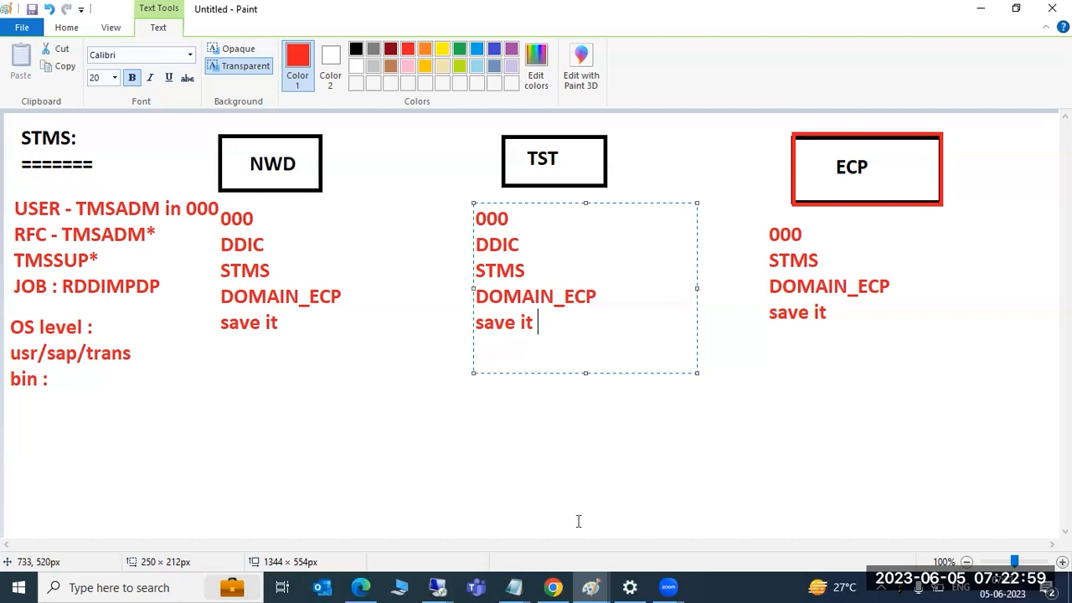
Bring the remote SAP logon session back to the front
mouse_move(591, 587)
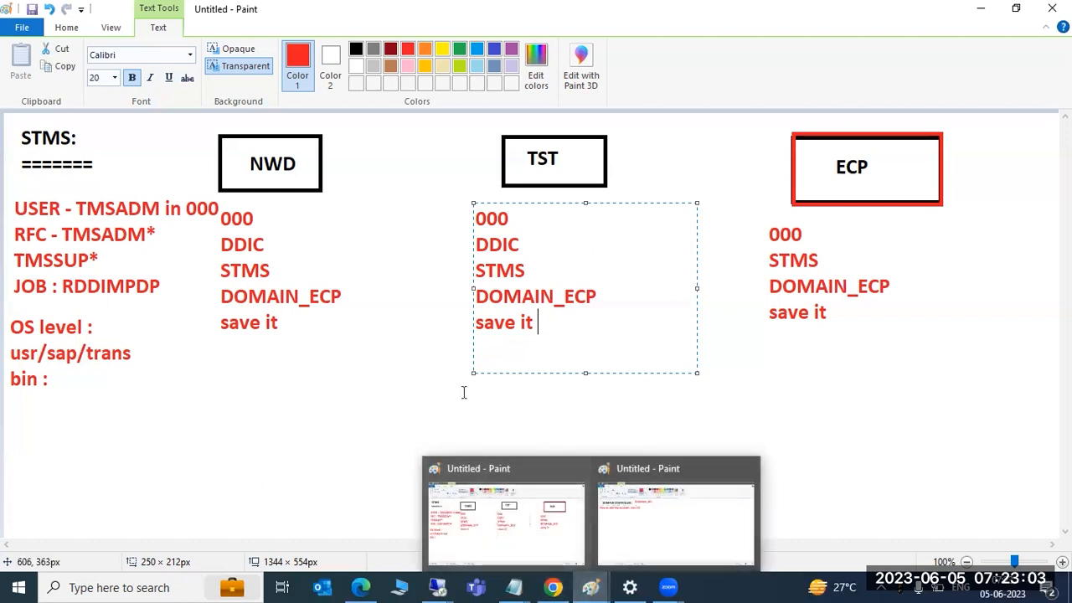
left_click(437, 587)
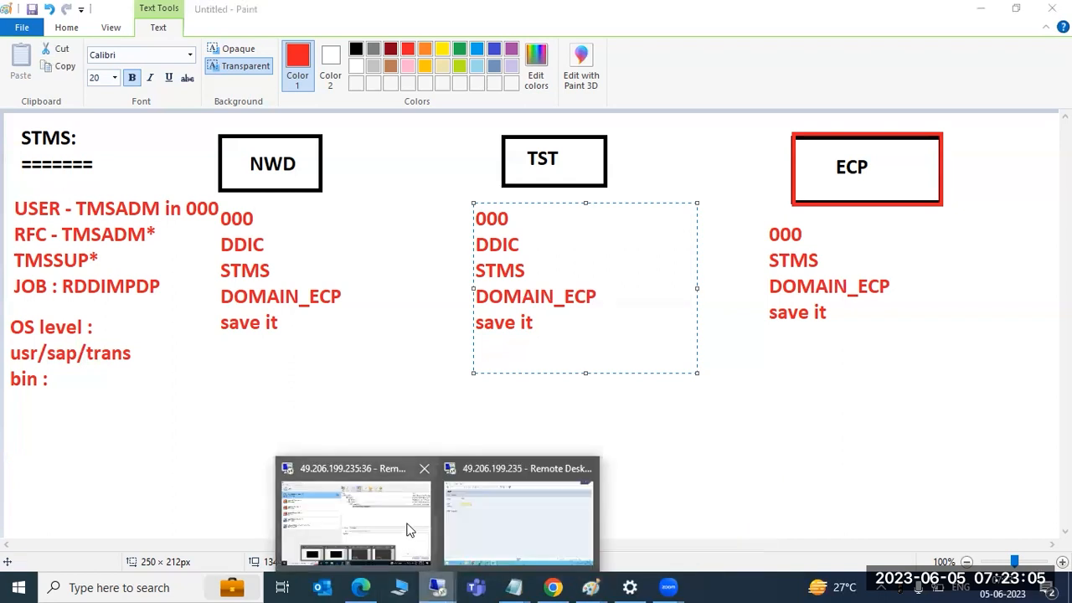
left_click(525, 507)
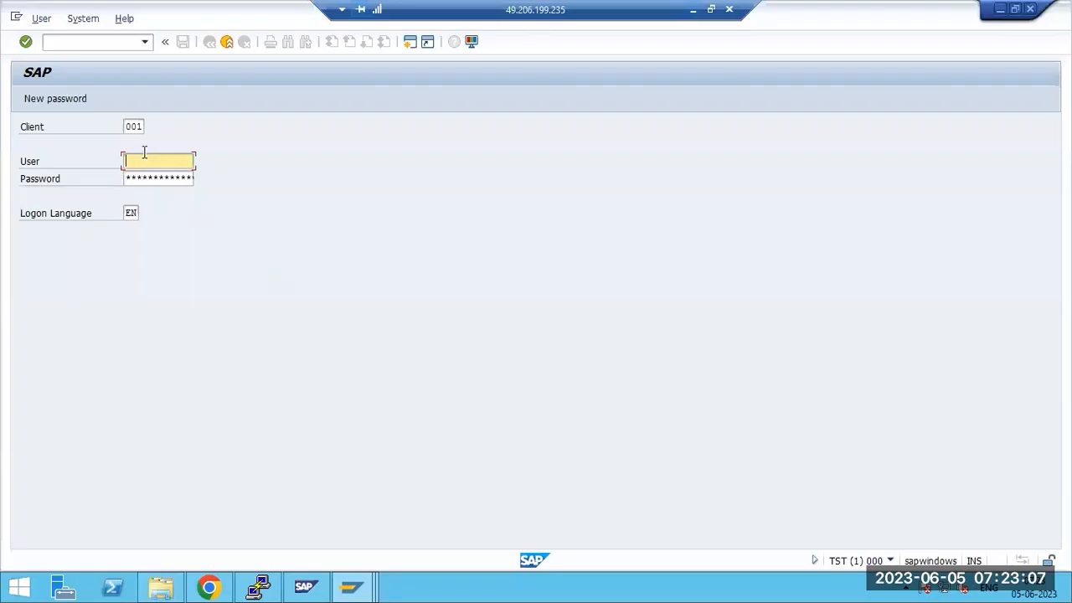
Log on to TST client 000 as user ddic and start STMS
left_click(130, 123)
type("0")
key("Tab")
type("ddic")
key("Tab")
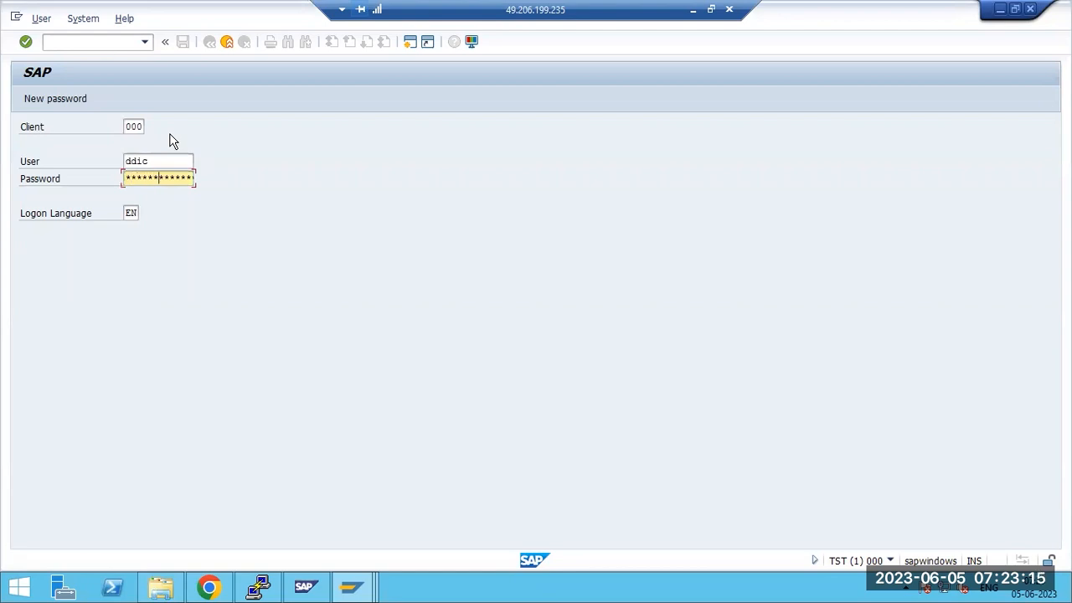
key("Return")
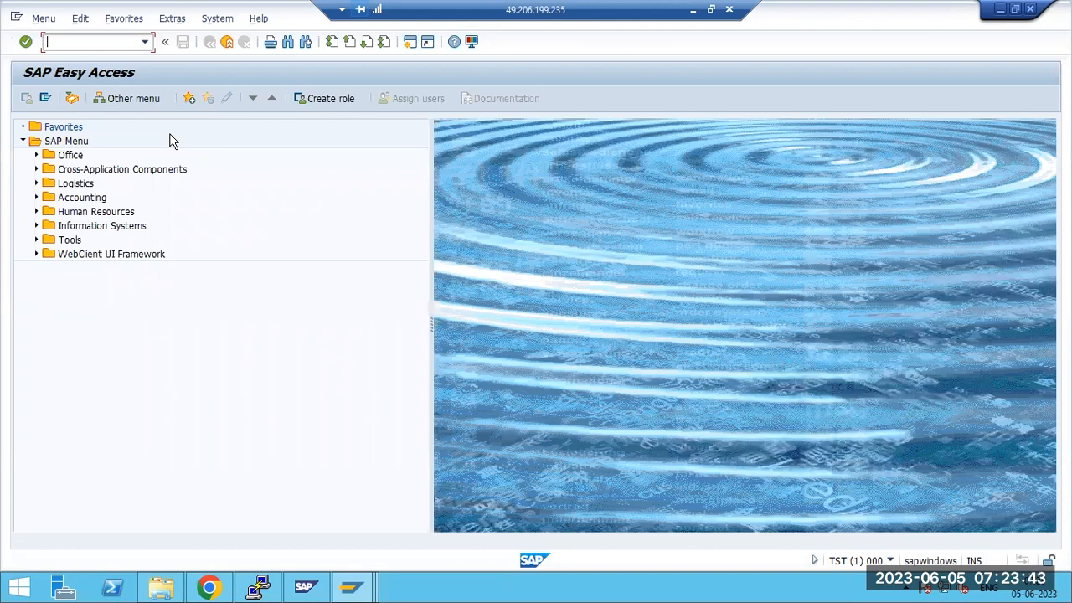
key("Return")
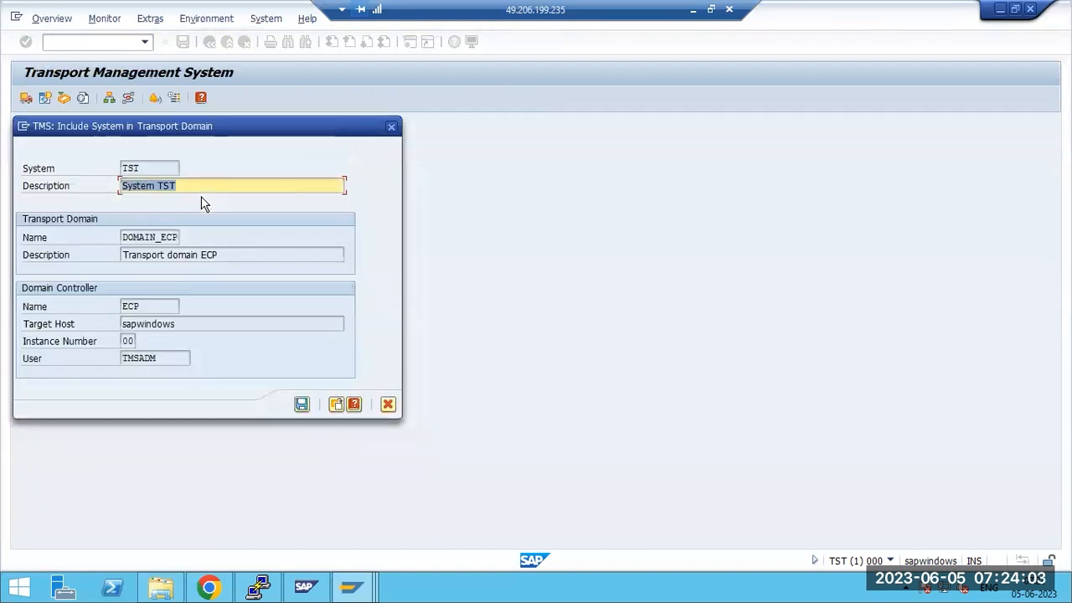
Save TST's inclusion in DOMAIN_ECP and confirm the repeated TMSADM password
left_click_drag(155, 238, 230, 259)
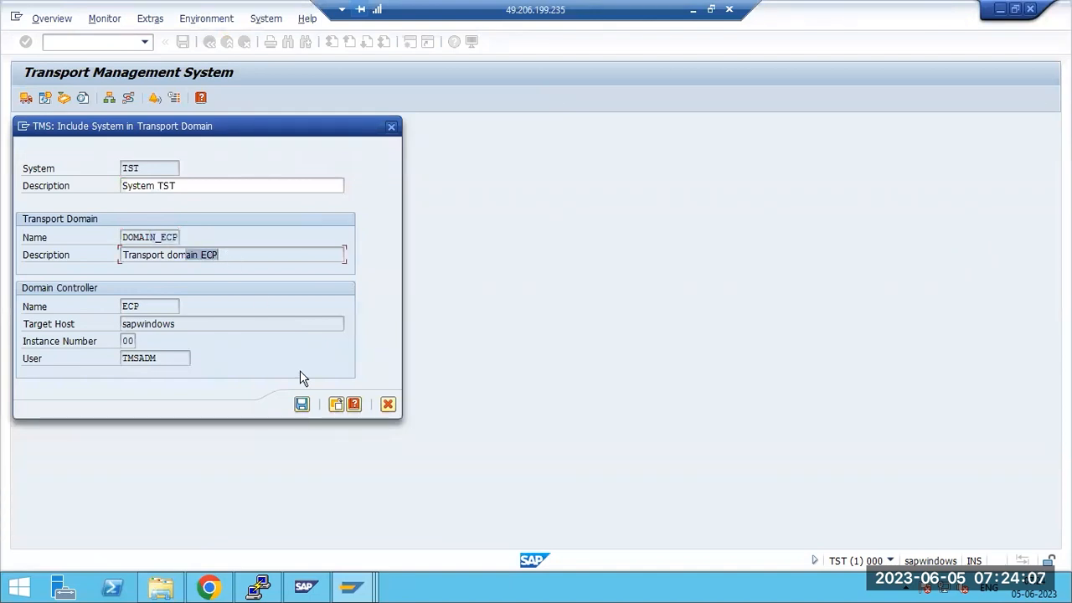
left_click(303, 404)
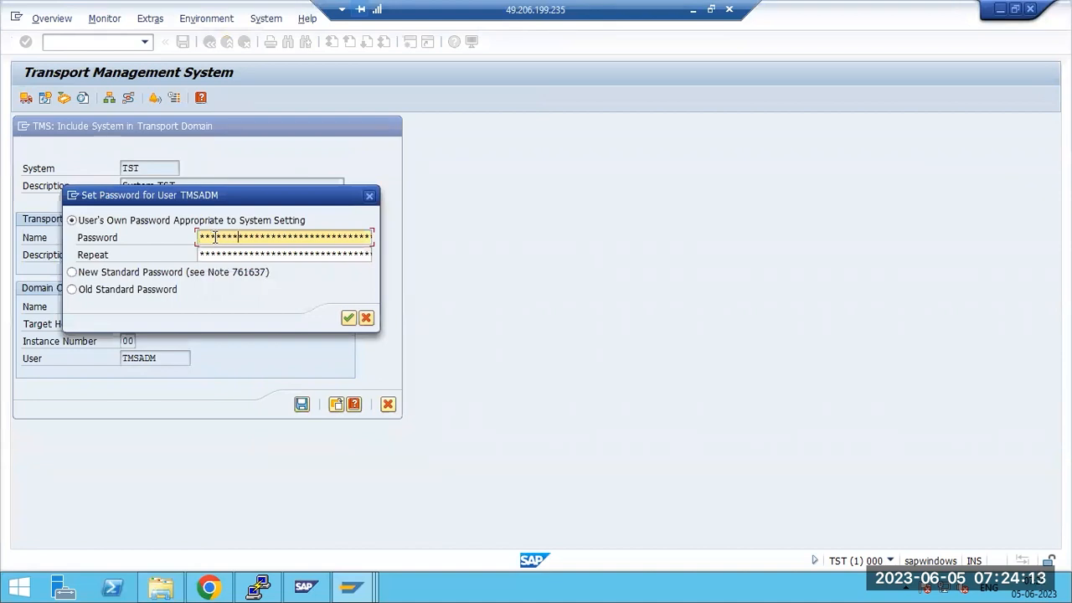
key("Tab")
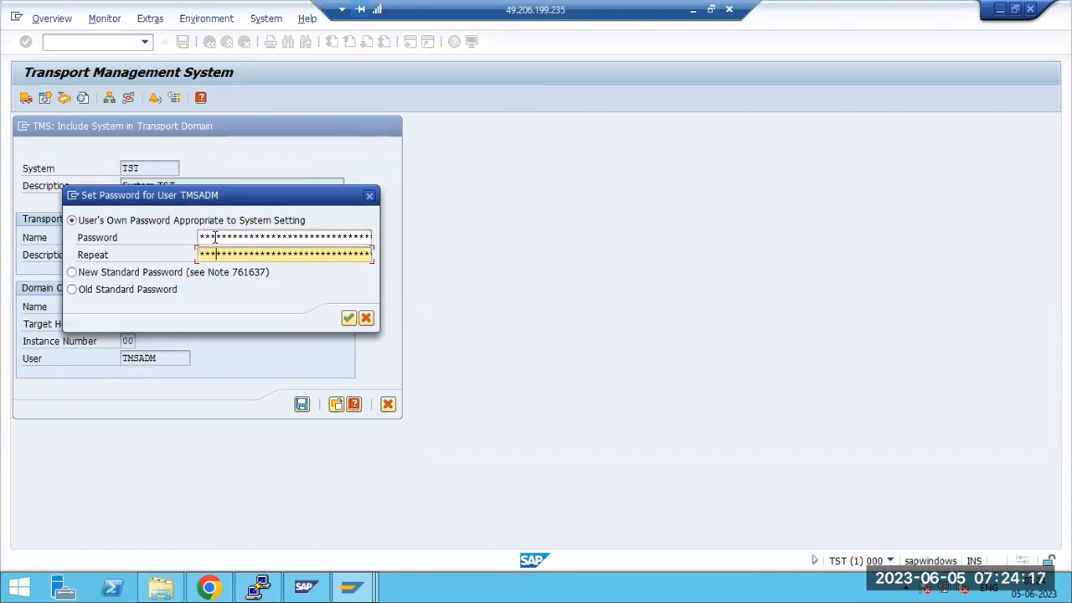
key("Return")
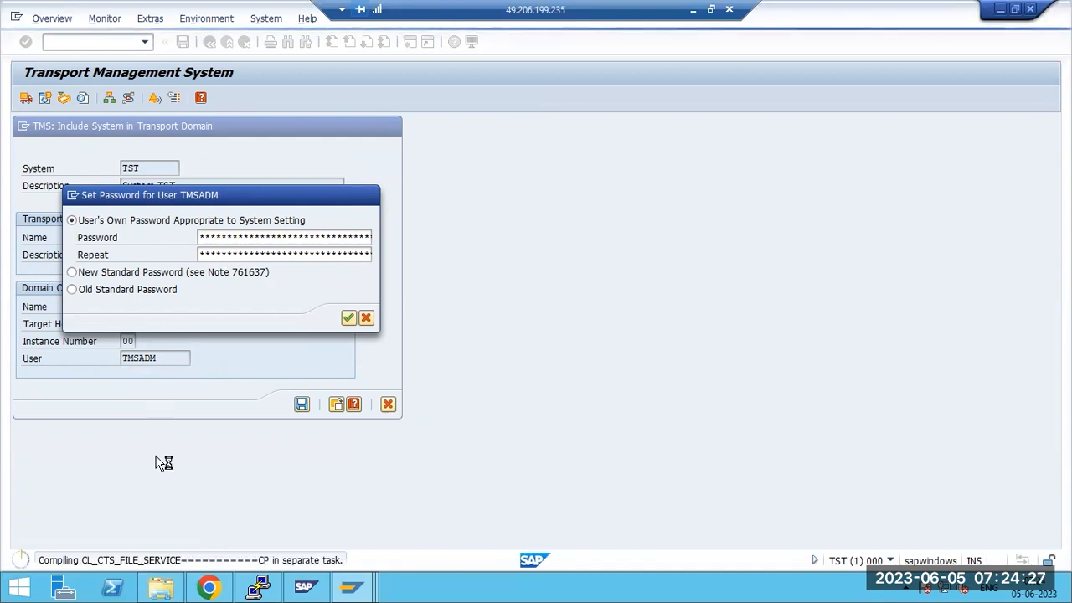
left_click(161, 587)
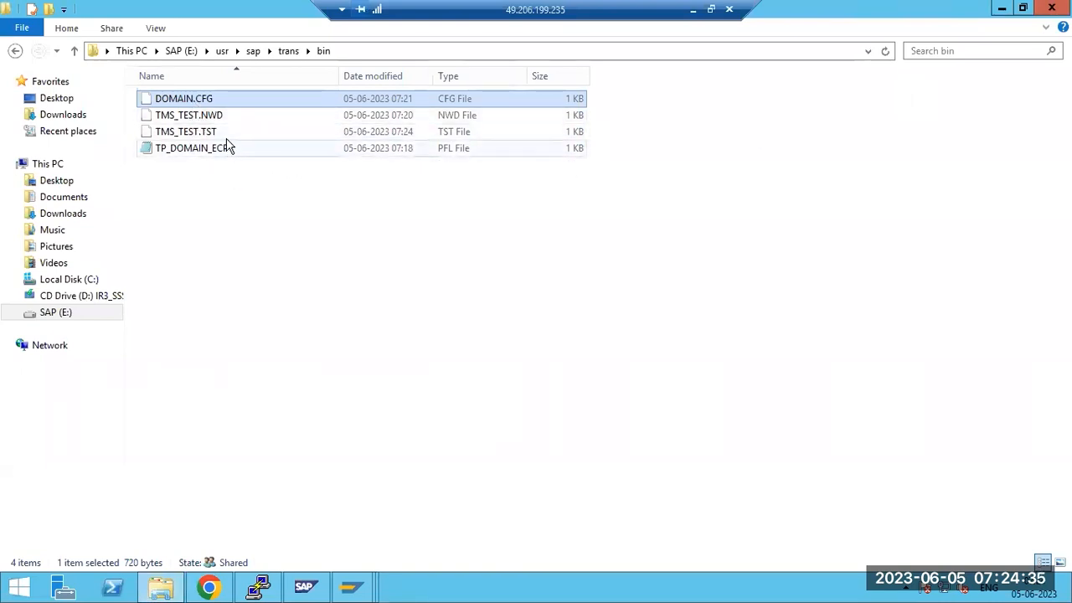
Open DOMAIN.CFG in Notepad and mark its DOMAIN_ECP, NWD and ECP entries
left_click(201, 115)
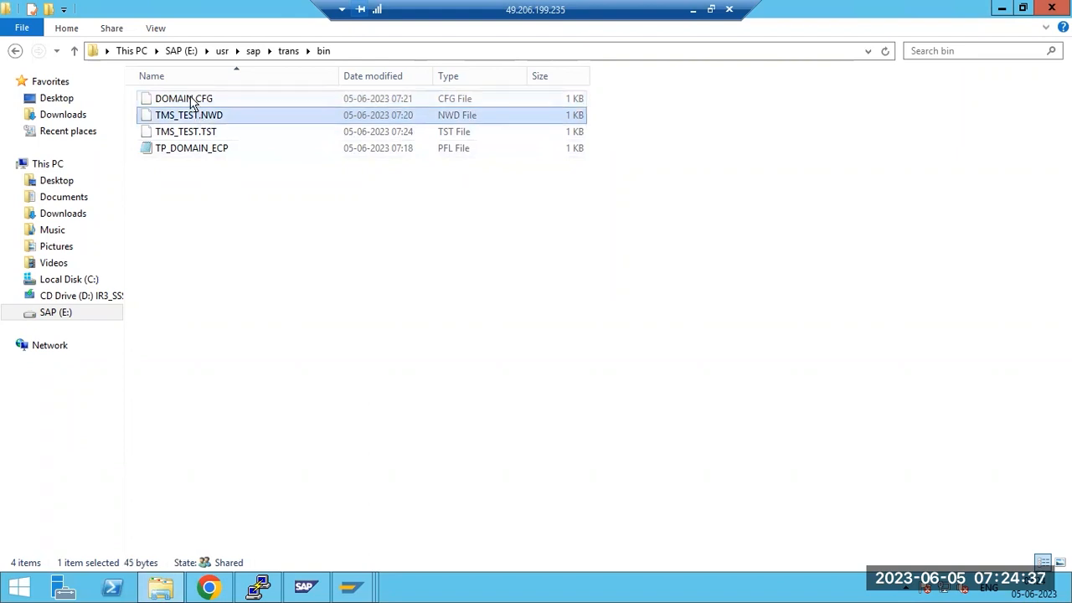
left_click(192, 101)
double_click(191, 102)
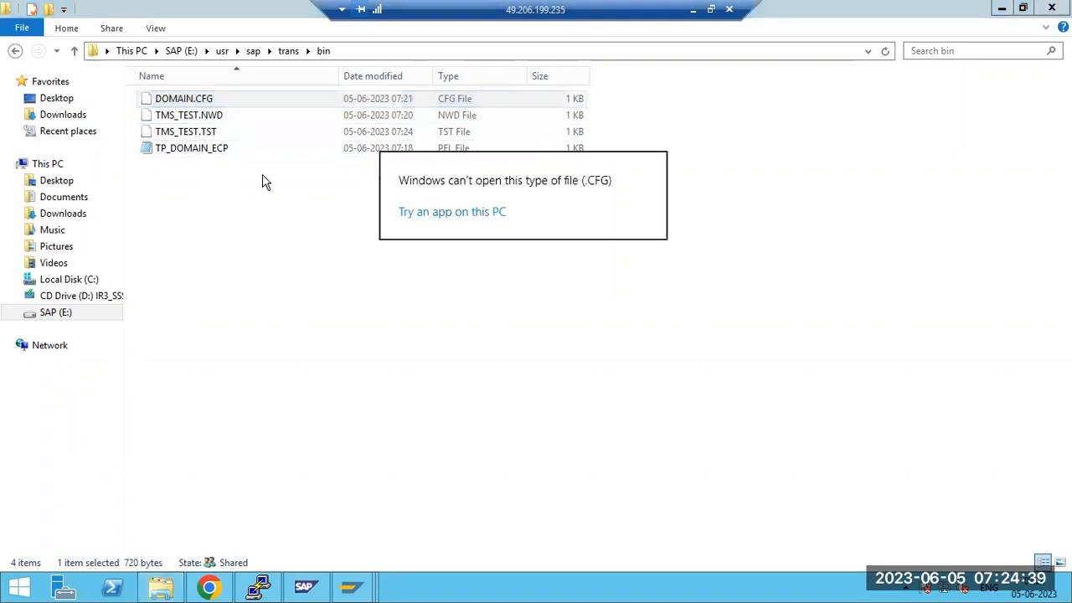
left_click(427, 211)
left_click(421, 410)
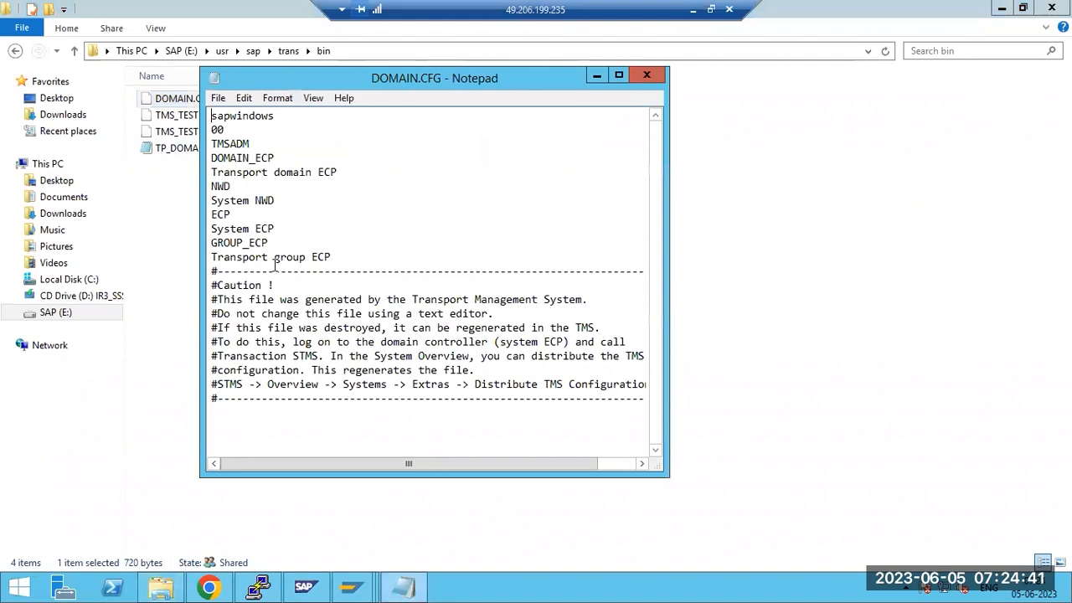
left_click_drag(226, 158, 267, 157)
left_click_drag(212, 186, 357, 266)
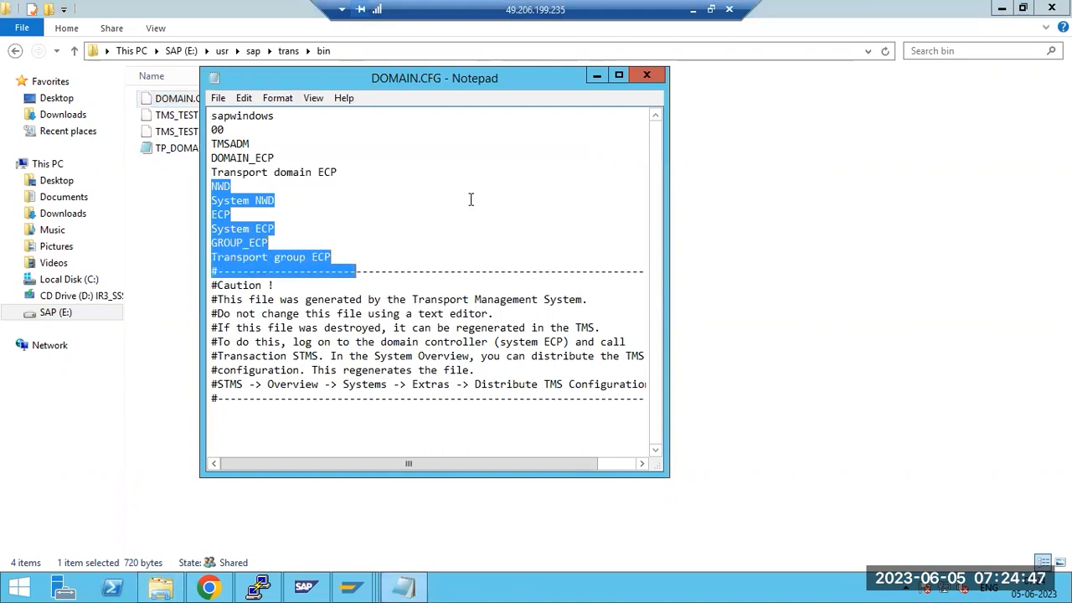
Close Notepad and return to TST's Transport Management System window
left_click(647, 75)
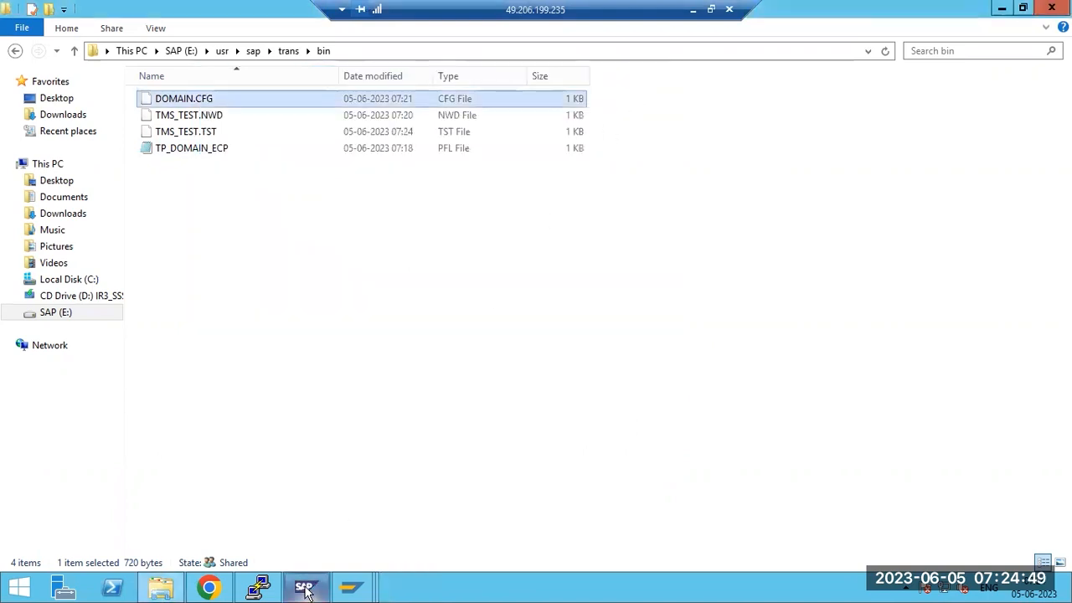
mouse_move(306, 590)
left_click(736, 532)
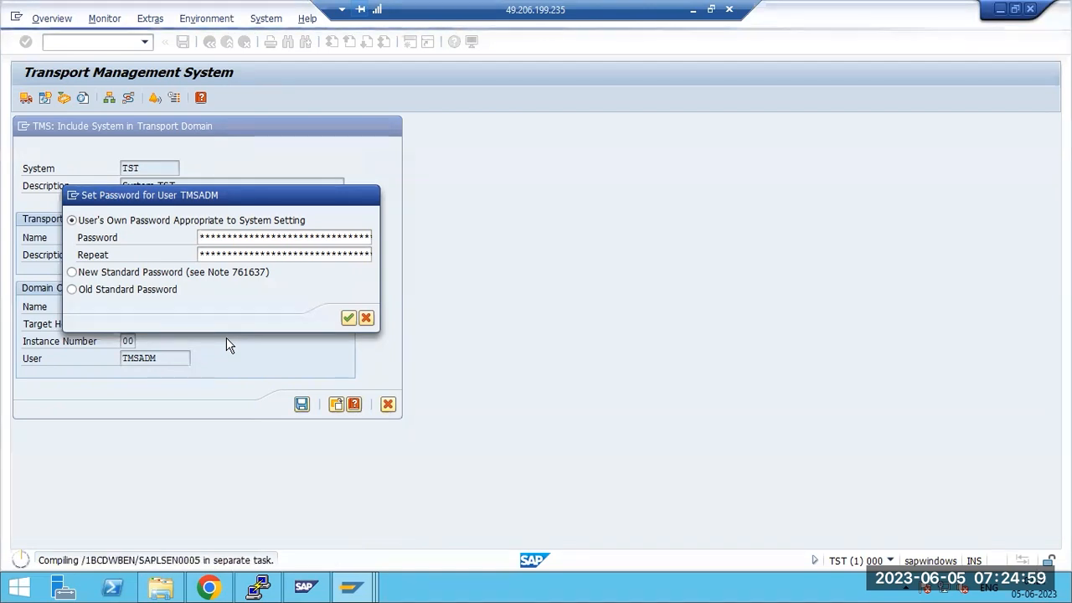
Back in TST's TMS window, enter SAP as the company name
left_click(160, 588)
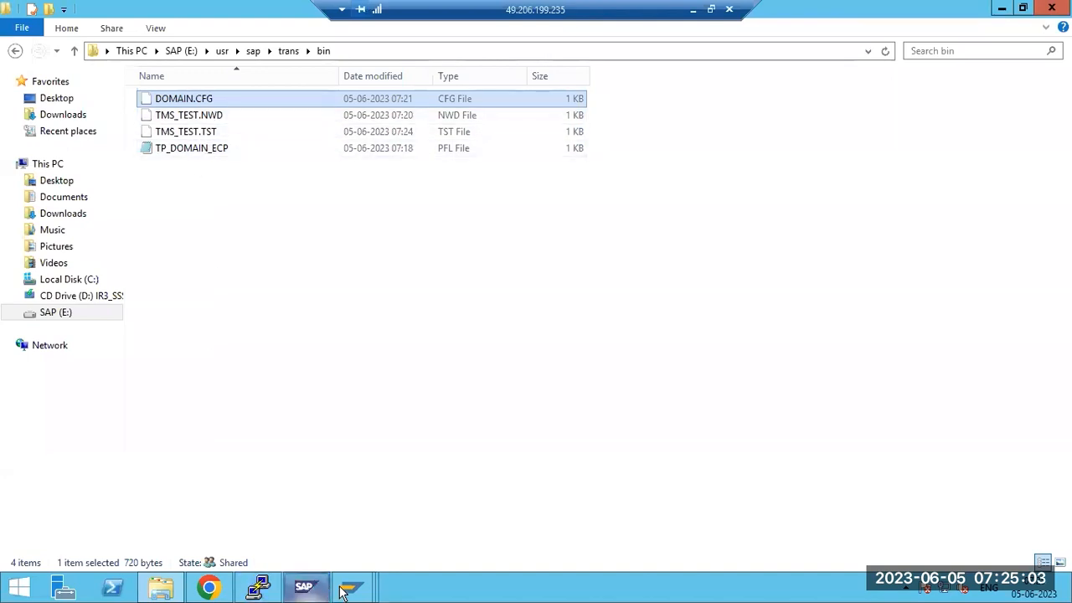
mouse_move(351, 588)
left_click(780, 512)
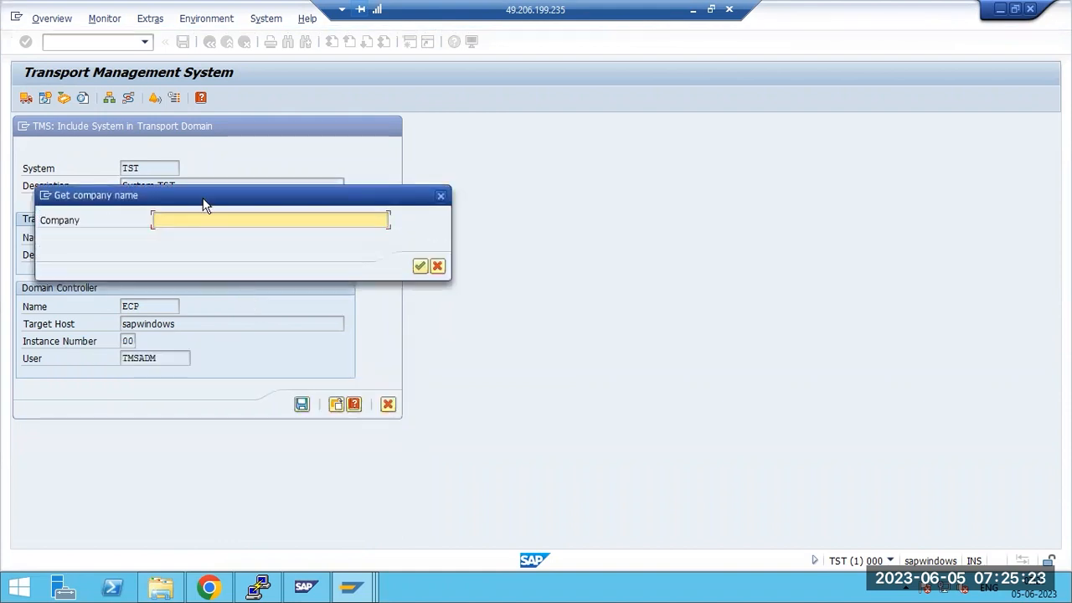
type("SAP")
key("Return")
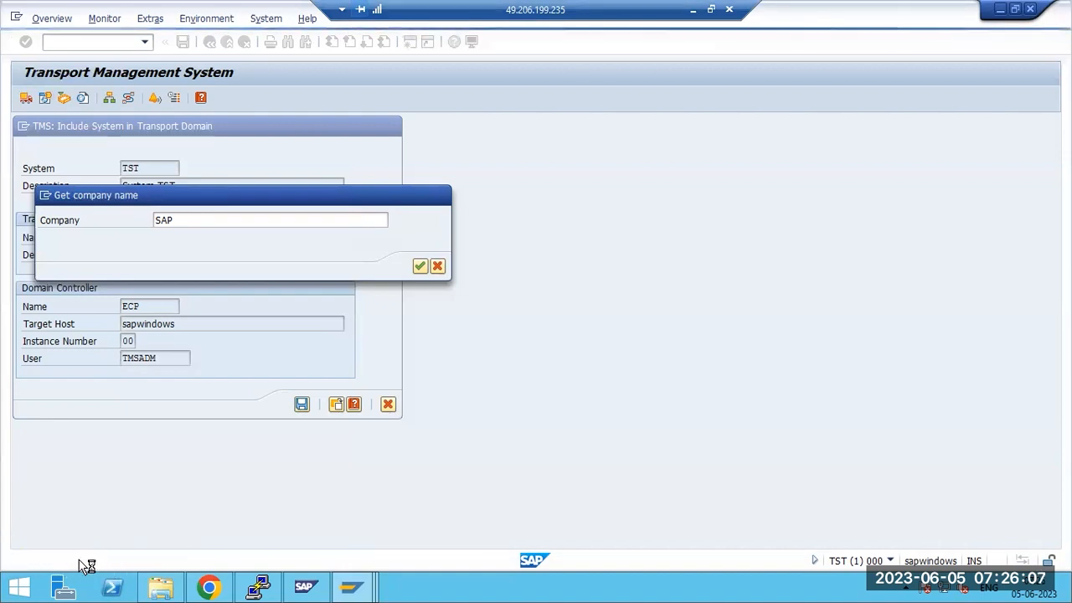
Fill TST's address with title Mr., country India, time zone INDIA, and confirm
left_click(290, 52)
left_click(263, 78)
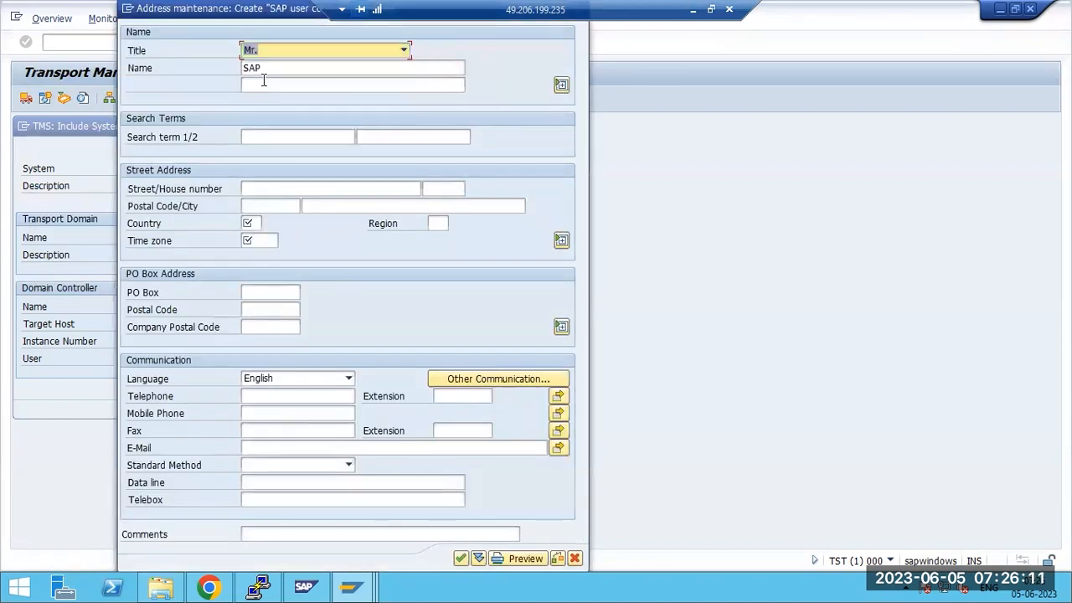
left_click(250, 224)
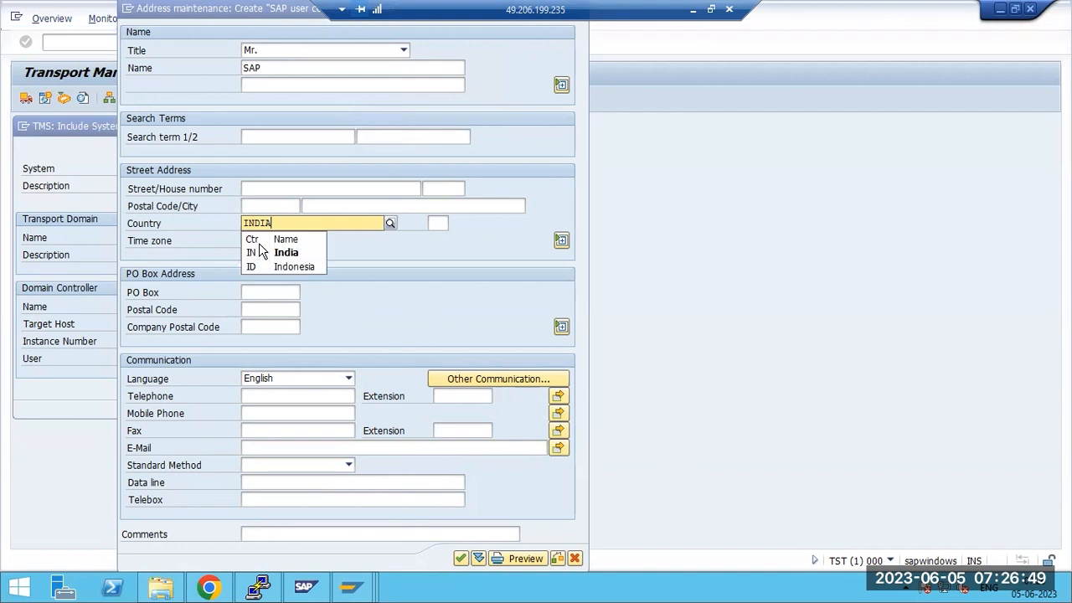
left_click(266, 253)
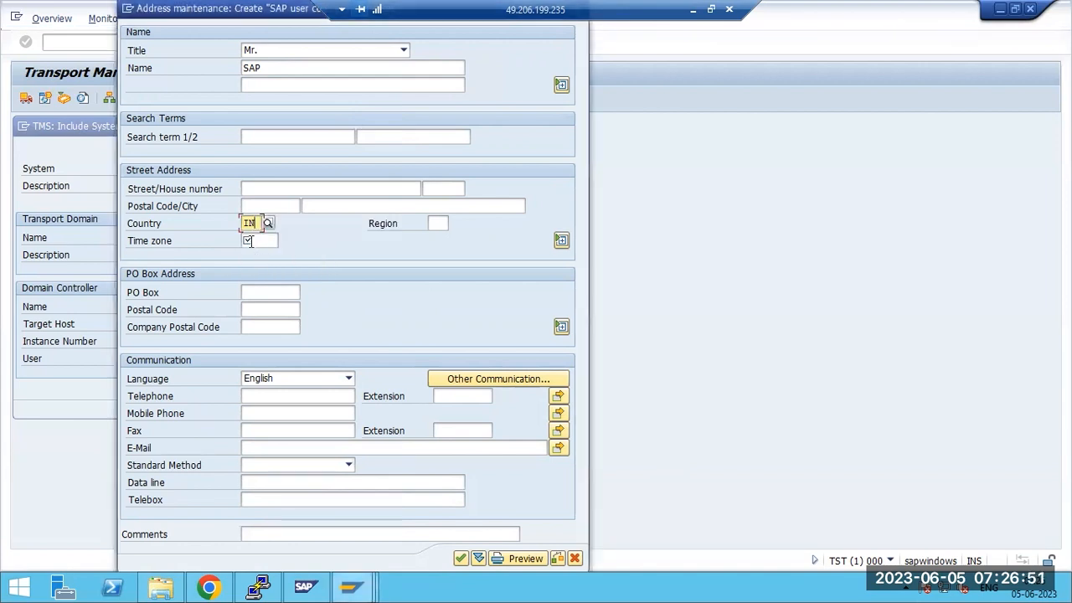
left_click(250, 241)
type("INDIA")
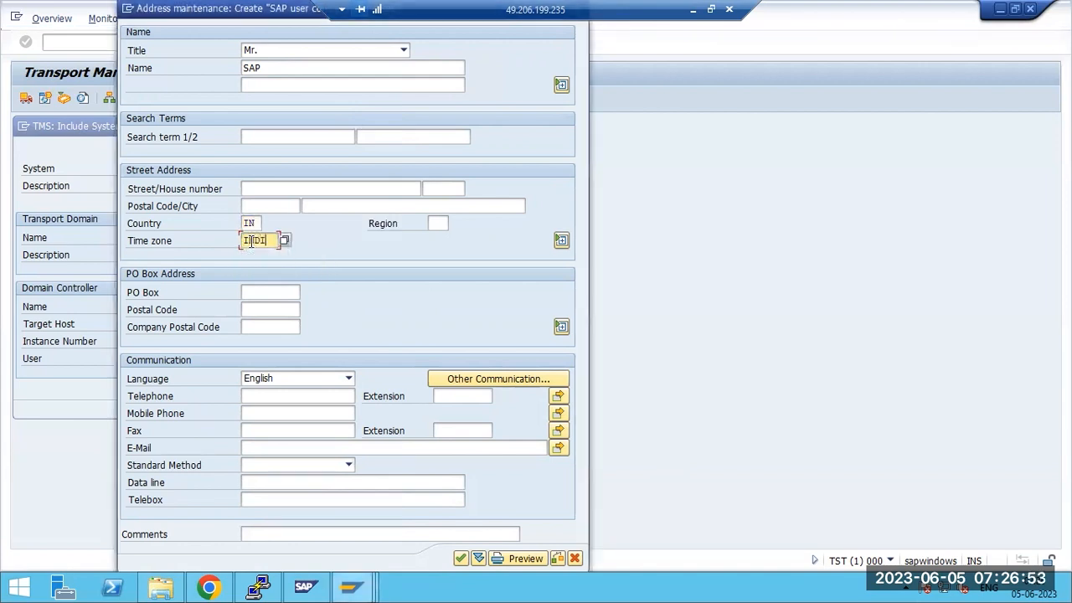
left_click(460, 561)
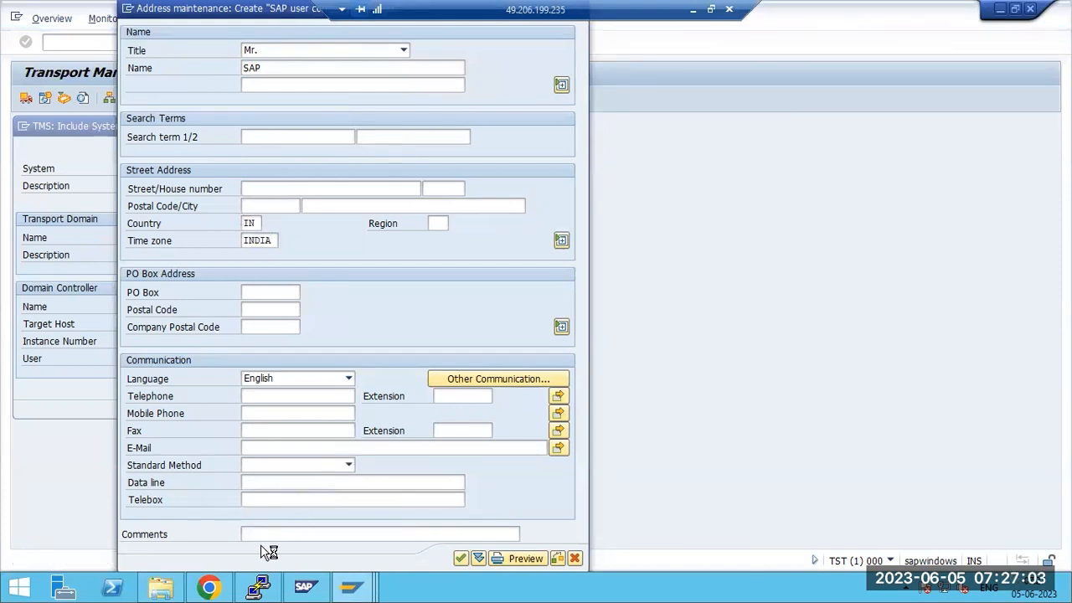
Review DOMAIN.CFG from usr\sap\trans\bin in Notepad, close it, and switch to the RFC connections window
left_click(160, 589)
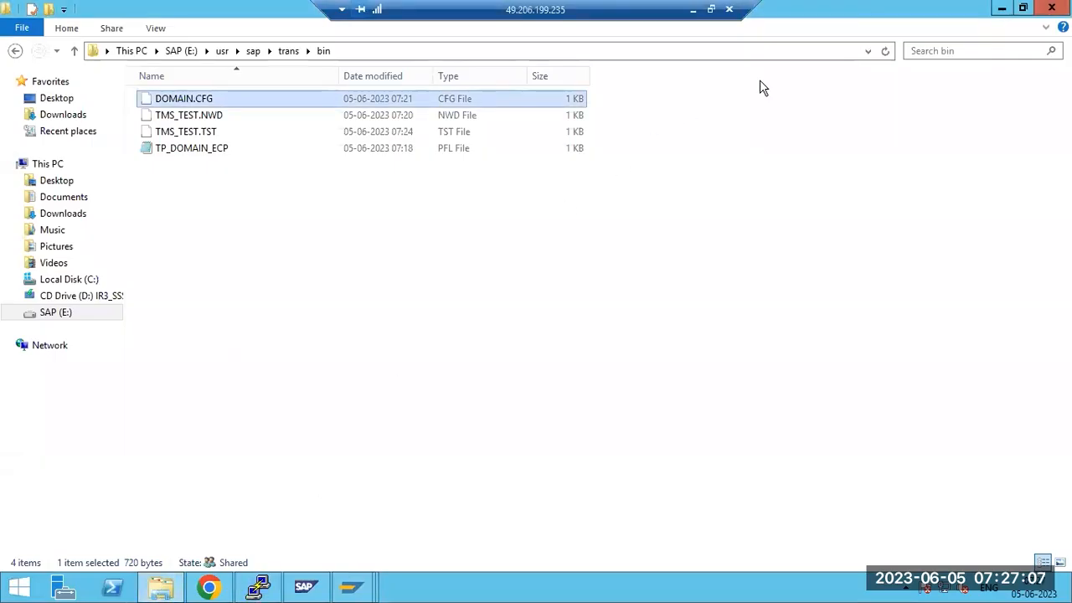
double_click(186, 101)
left_click(449, 235)
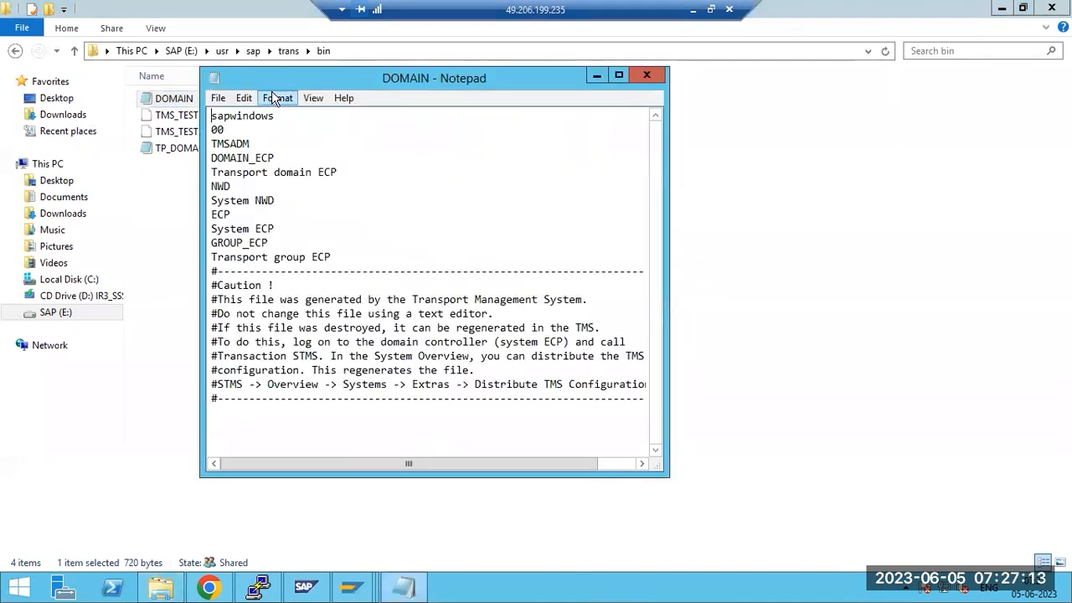
left_click_drag(271, 78, 282, 149)
left_click(658, 148)
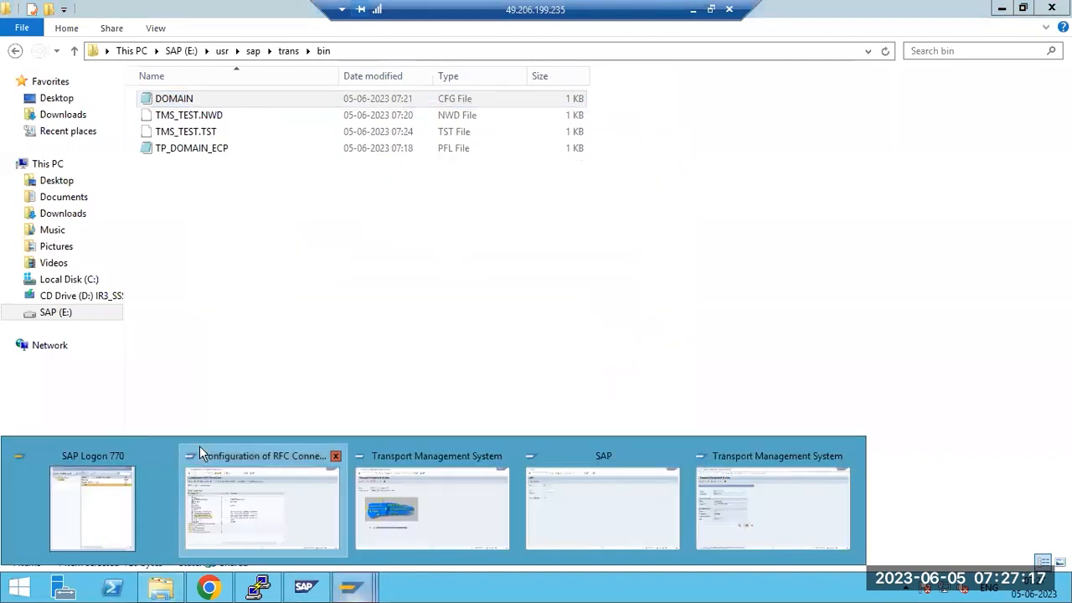
left_click(199, 445)
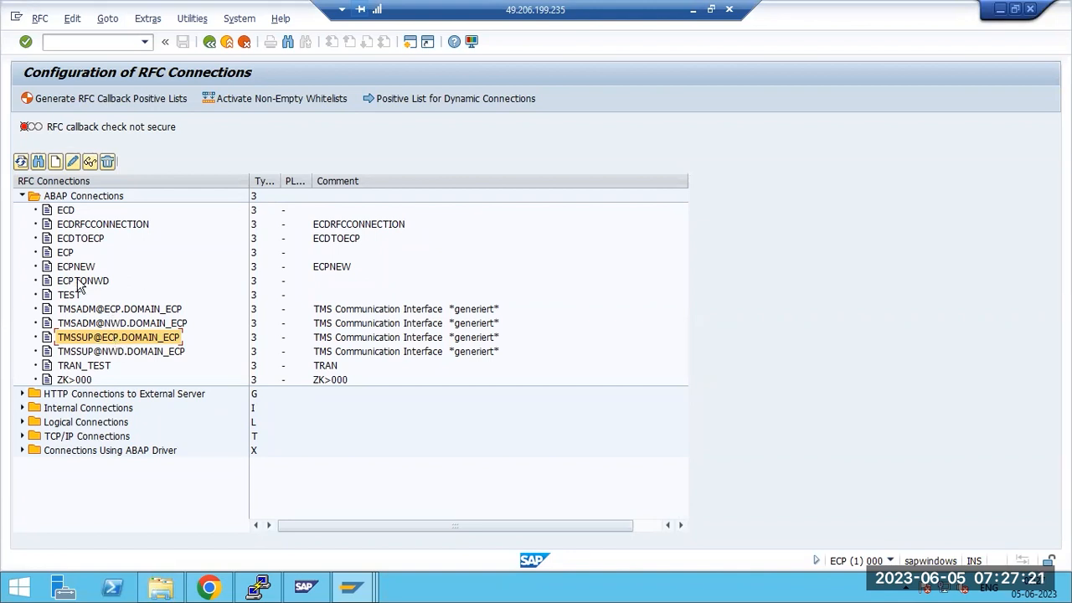
Expand ABAP Connections in SM59 and inspect the TMSADM and TMSSUP entries for ECP, NWD and TST
left_click(21, 161)
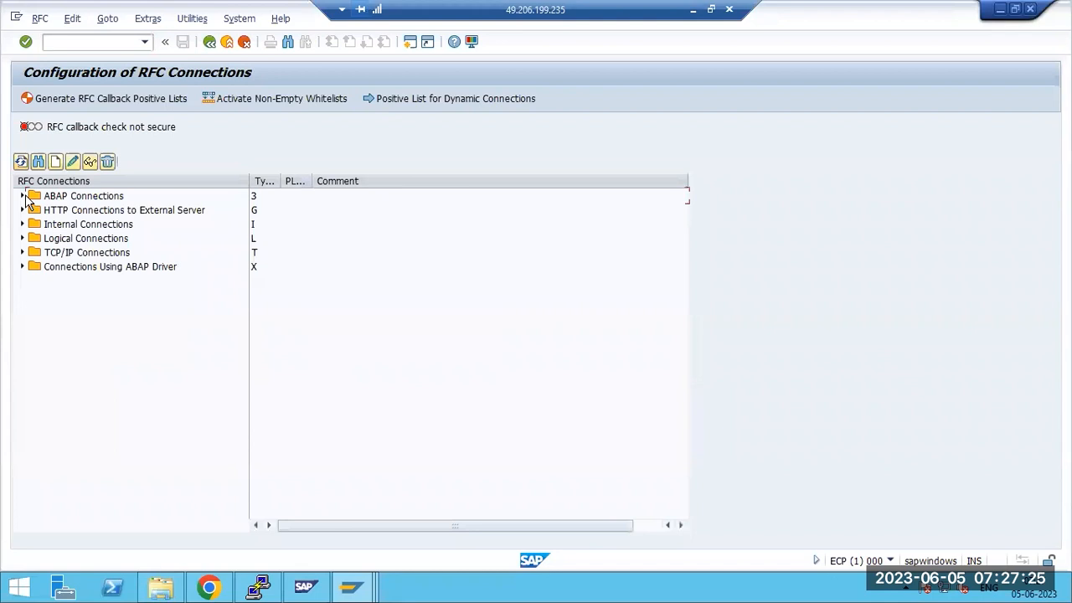
left_click(23, 196)
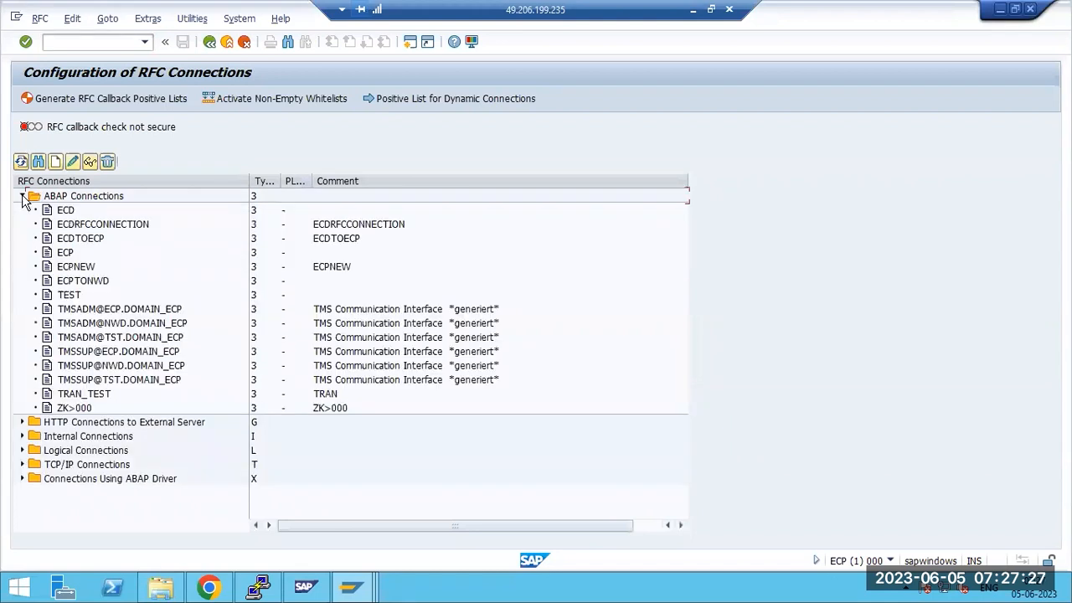
left_click(118, 310)
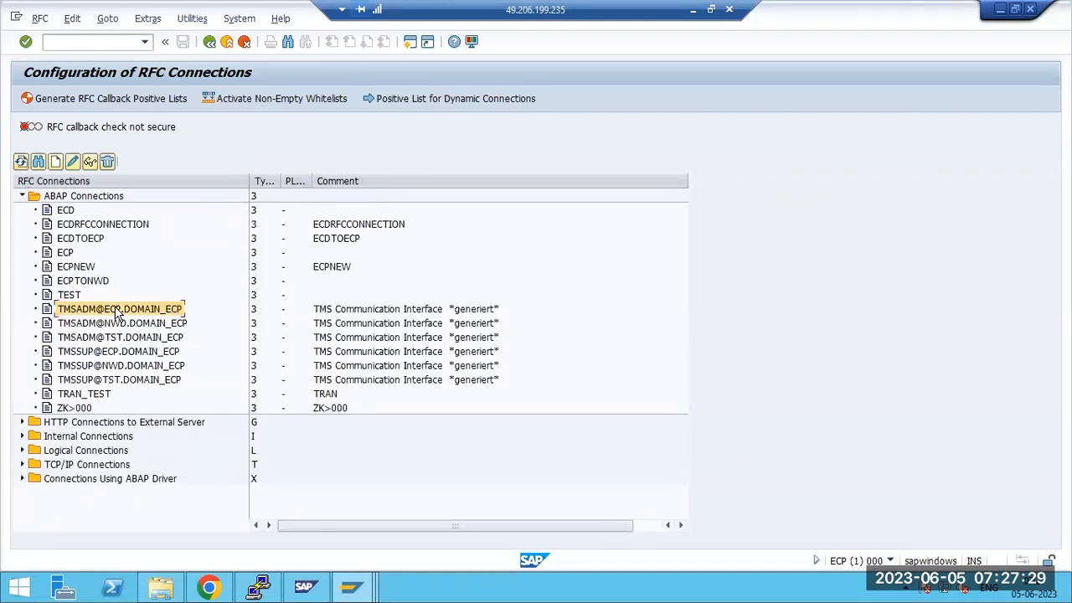
left_click(120, 324)
left_click(119, 337)
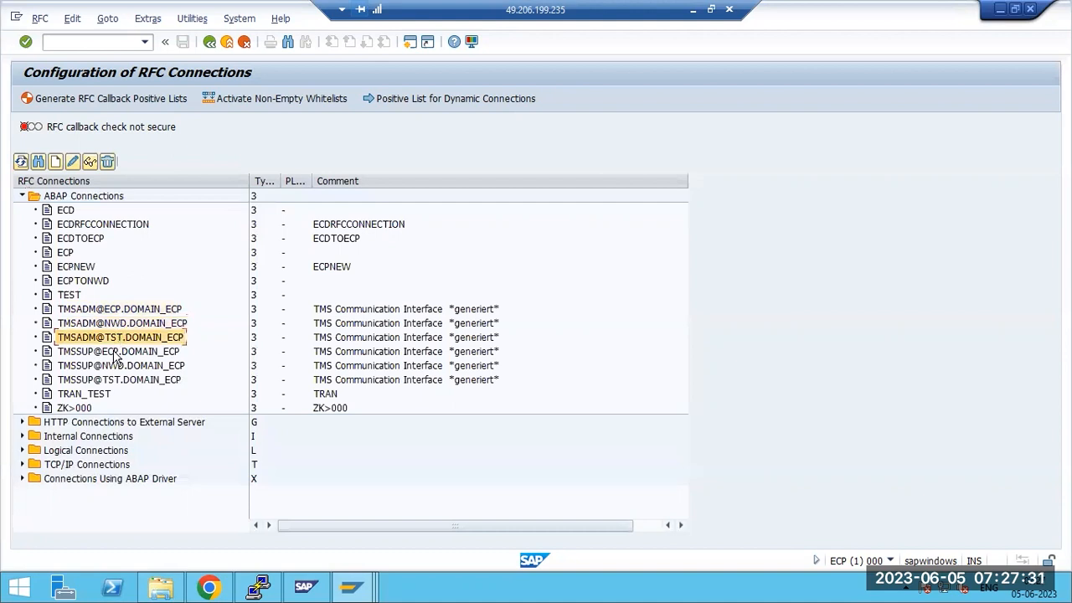
left_click(115, 352)
left_click(116, 366)
left_click(118, 381)
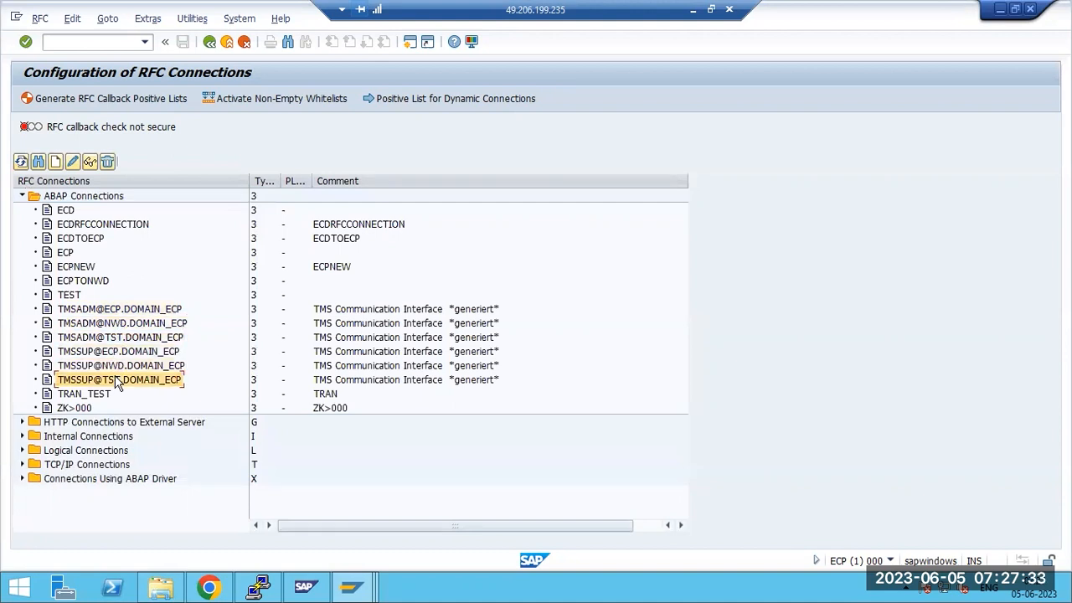
Compare the TMSADM@ECP and TMSSUP@ECP connections, then return to the Transport Management address dialog
left_click(75, 312)
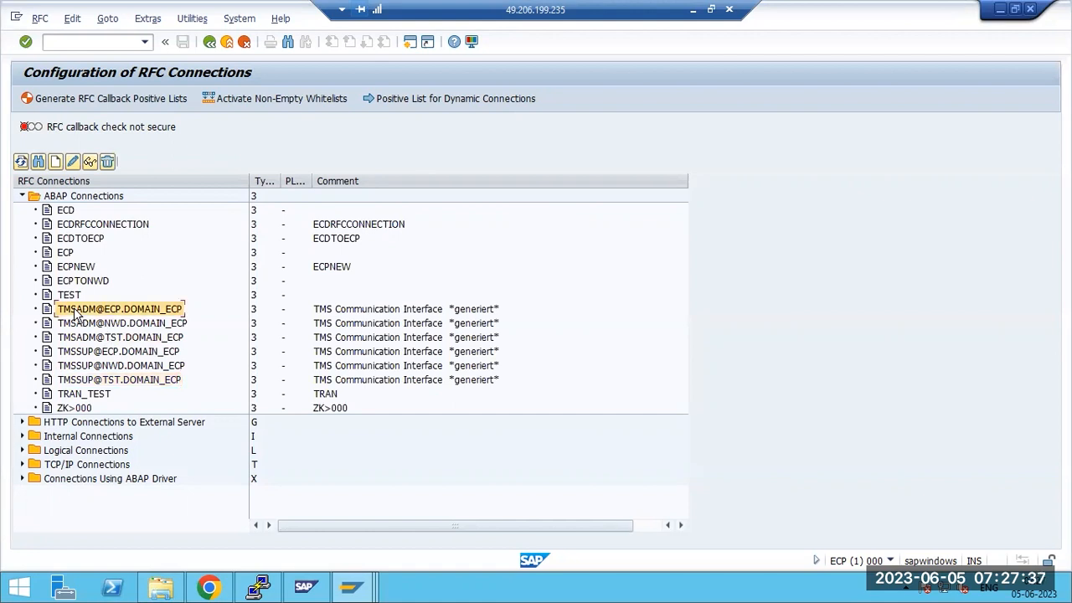
left_click(87, 355)
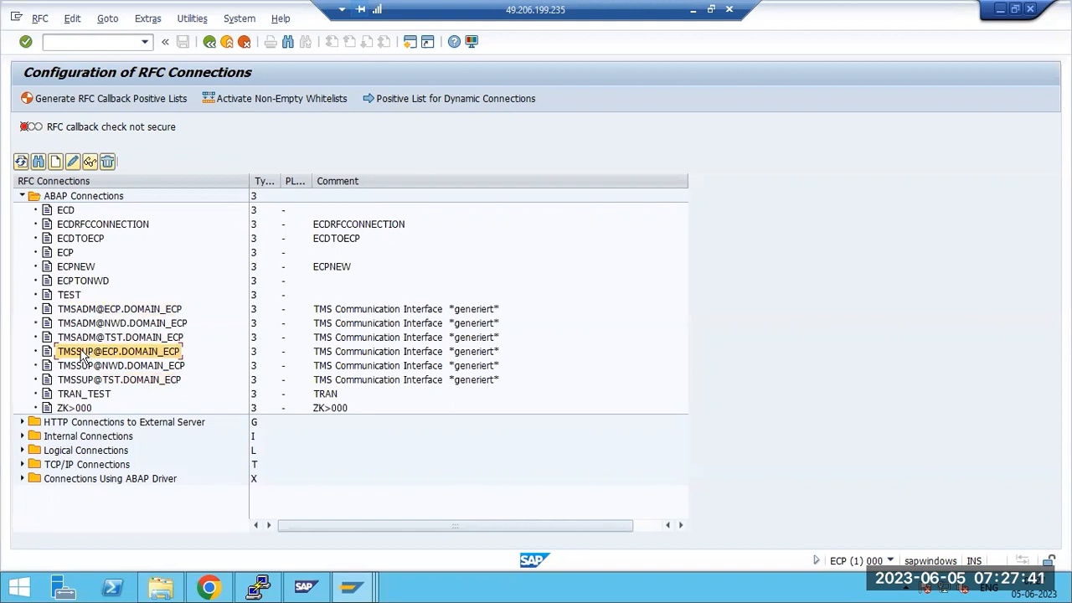
left_click(87, 311)
left_click(95, 352)
left_click(94, 325)
left_click(93, 311)
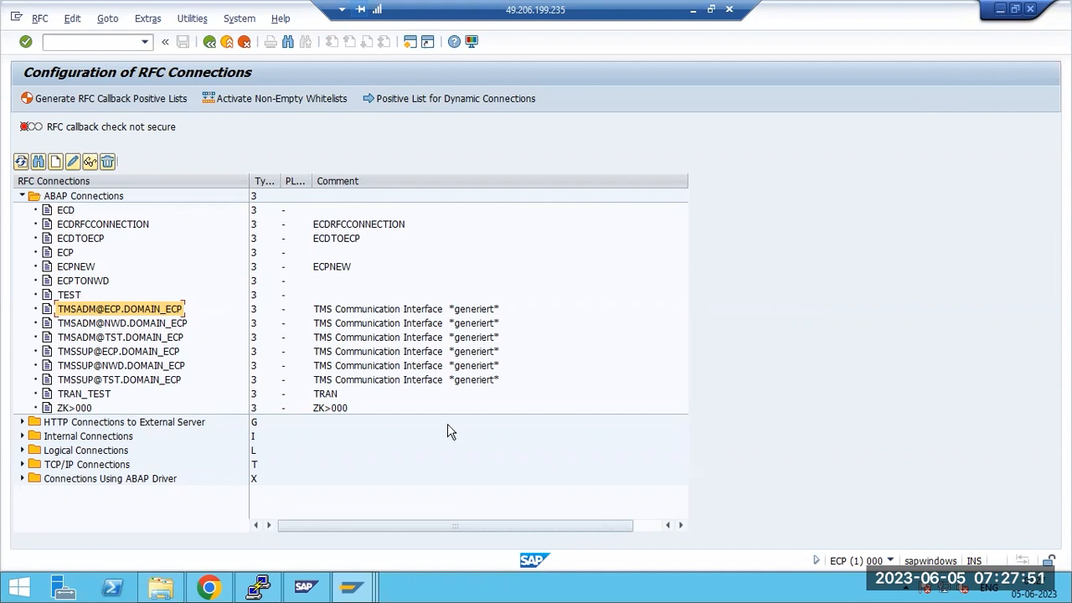
left_click(351, 587)
left_click(731, 524)
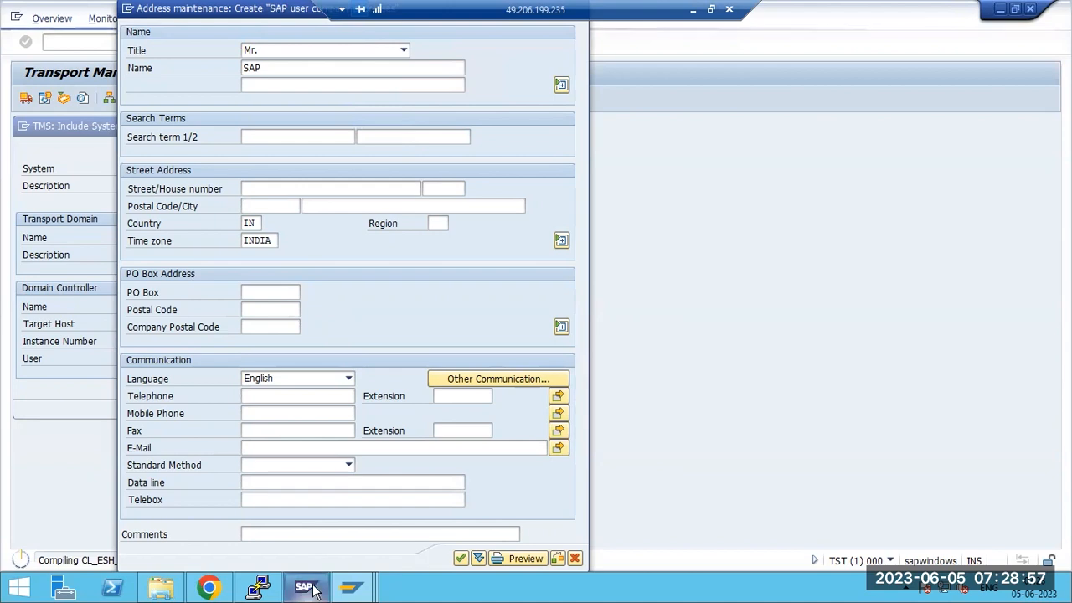
Leave the RFC connections configuration with F3 (Back) to SAP Easy Access, then minimise the remote session
mouse_move(346, 587)
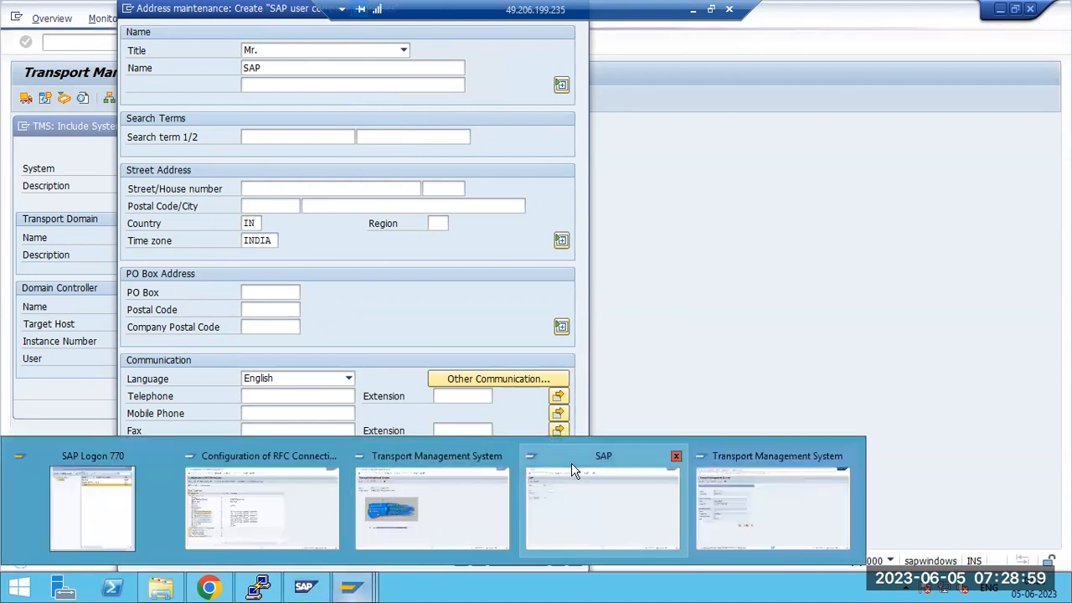
left_click(730, 484)
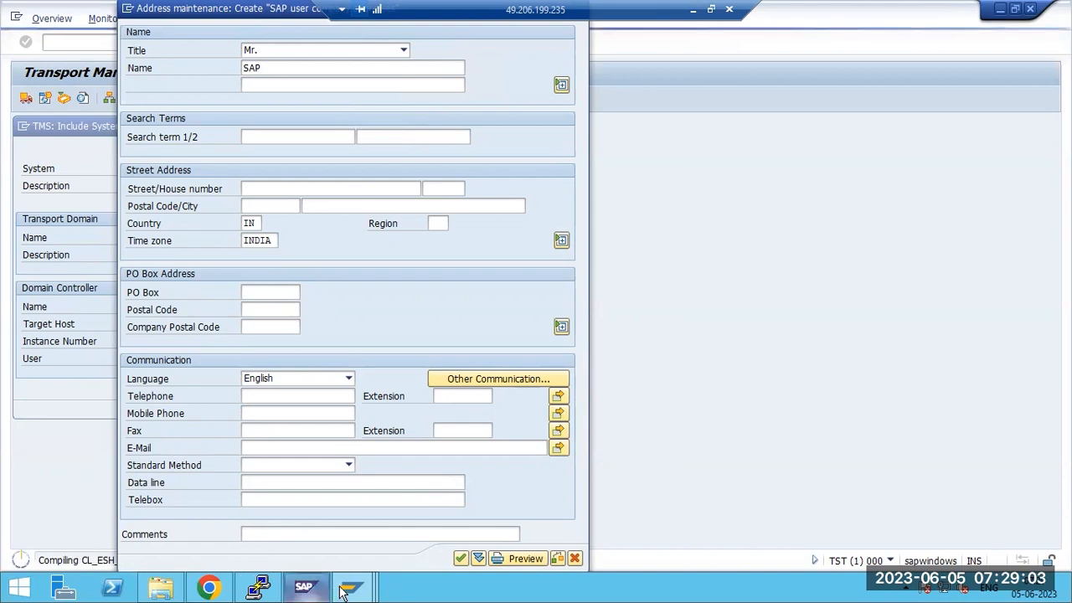
mouse_move(350, 586)
left_click(326, 541)
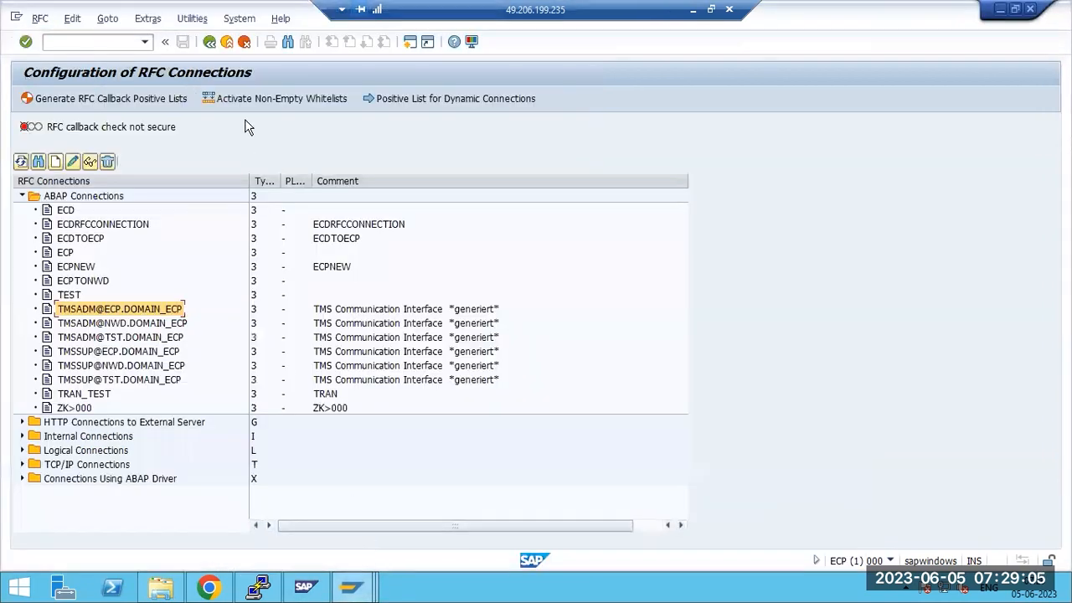
key("F3")
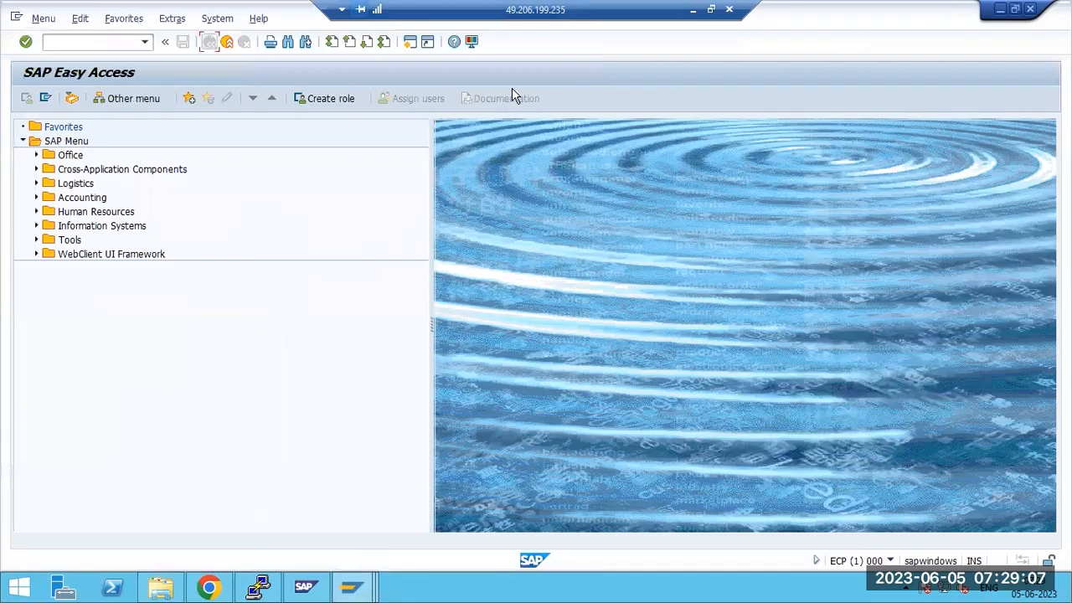
left_click(692, 9)
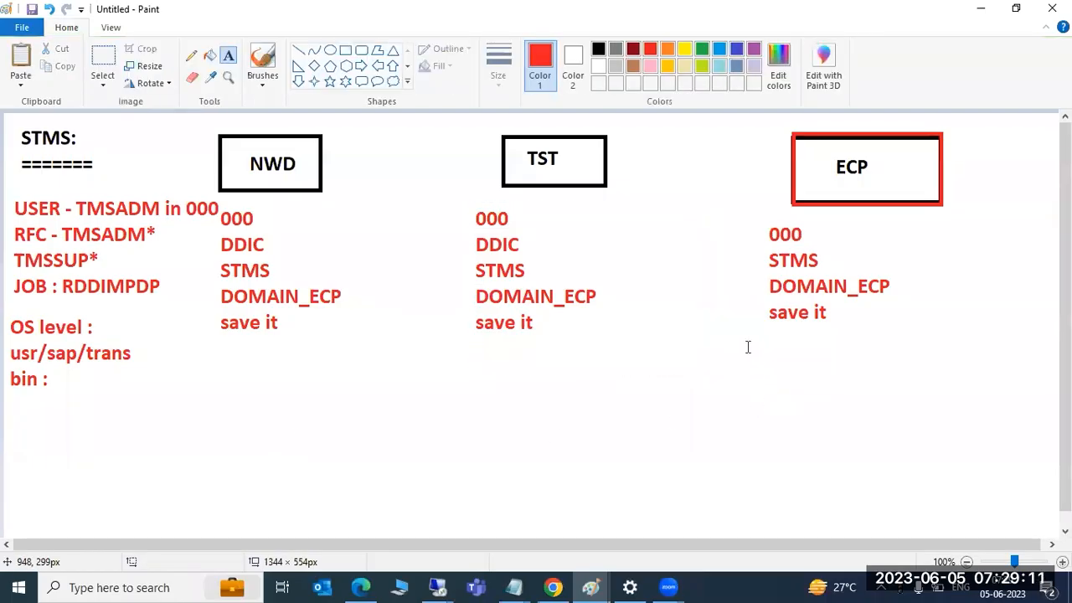
Add a red text note under the ECP steps reading 000, STMS, SYSTEMS, APPROVE it
left_click_drag(739, 344, 1005, 514)
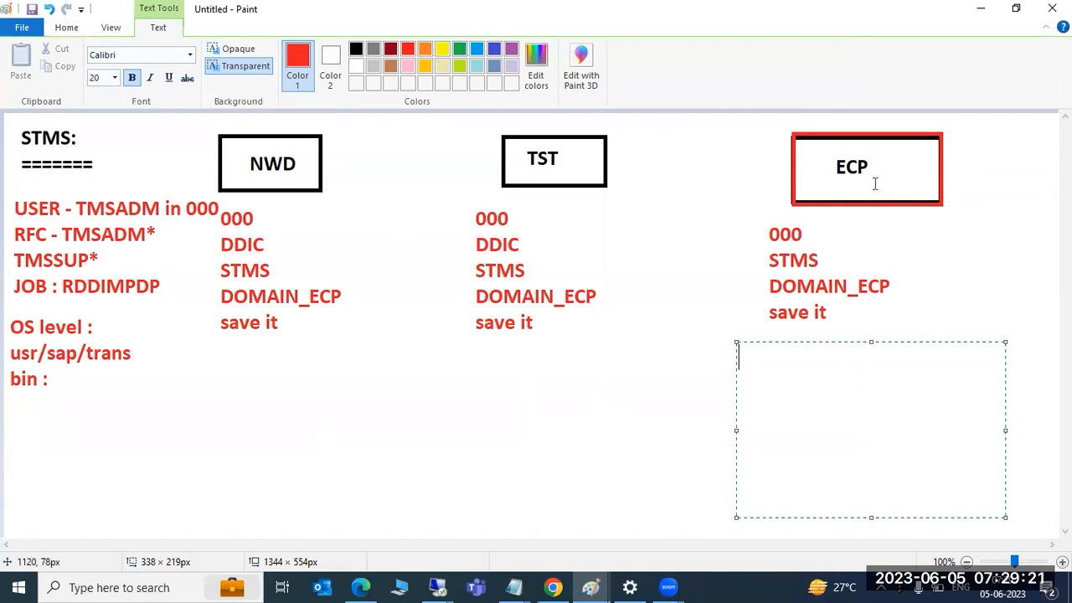
type("000")
key("Return")
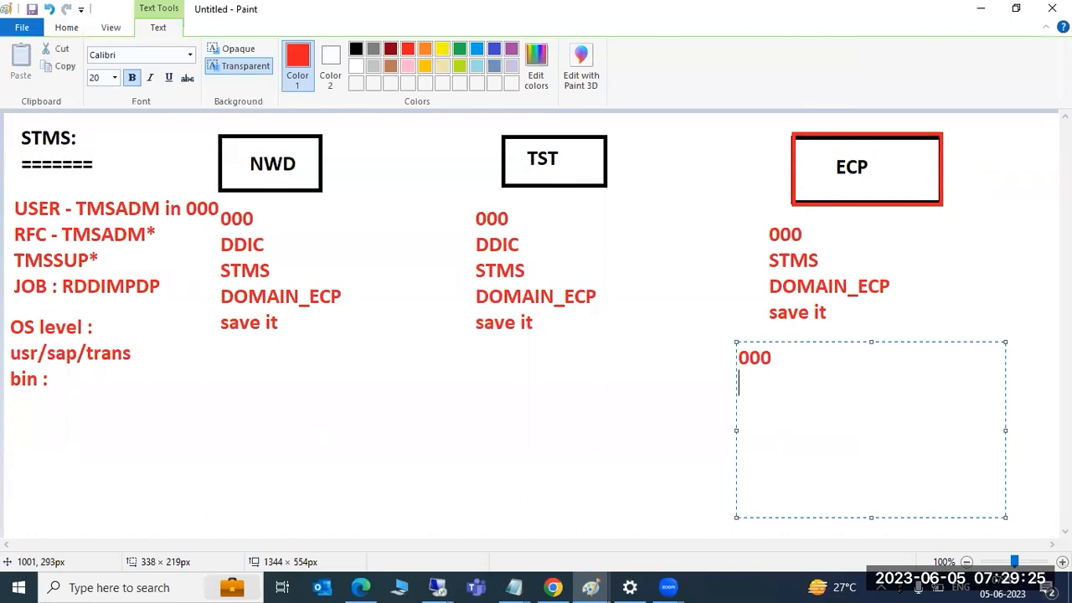
type("STMS ")
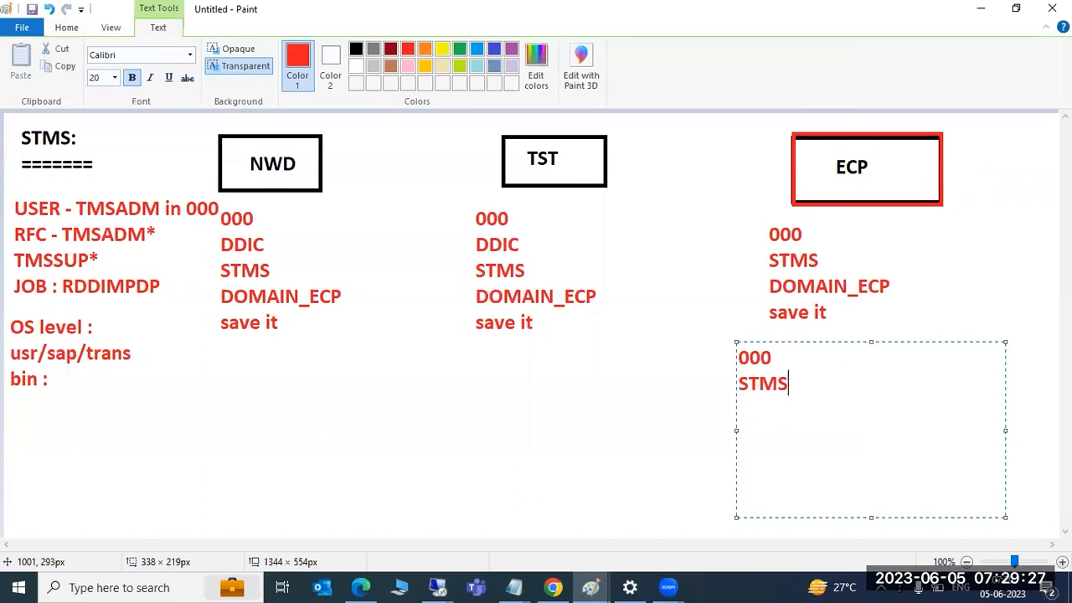
type("SYSTEMS ")
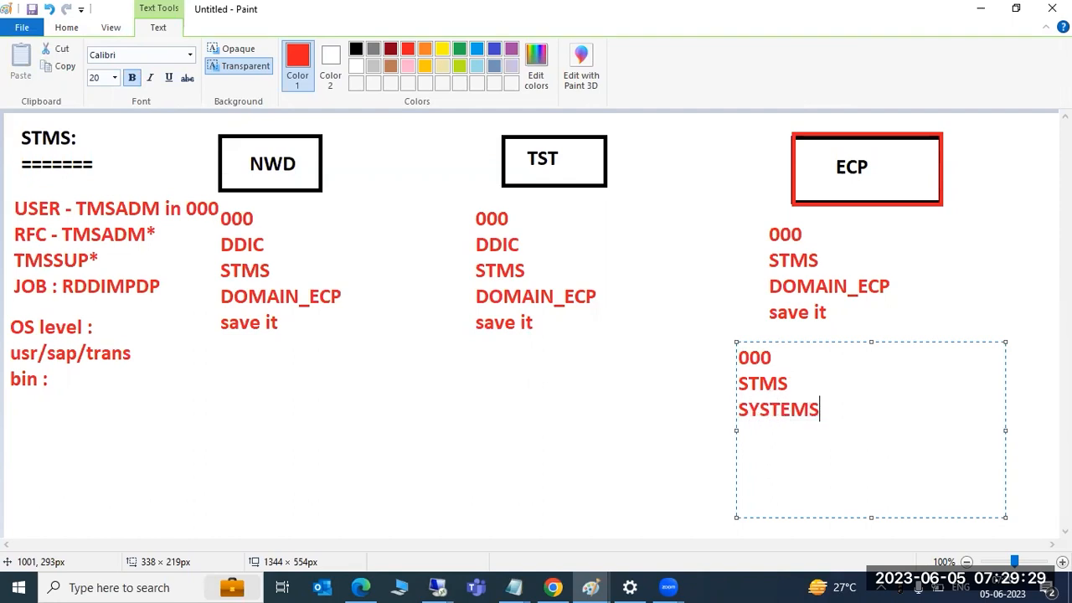
type("APPROVE it")
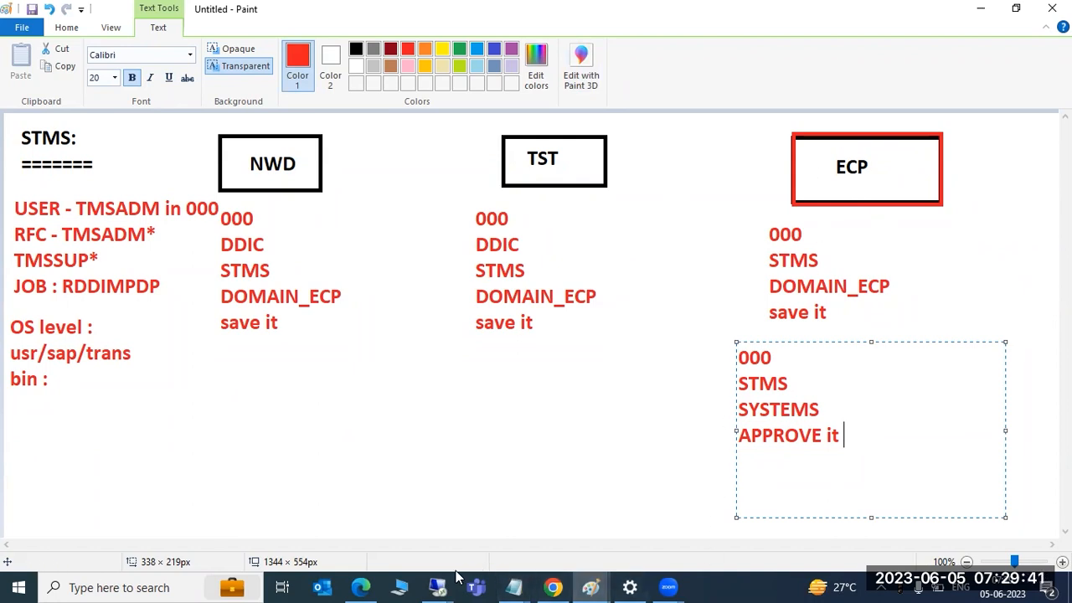
mouse_move(457, 577)
left_click(506, 509)
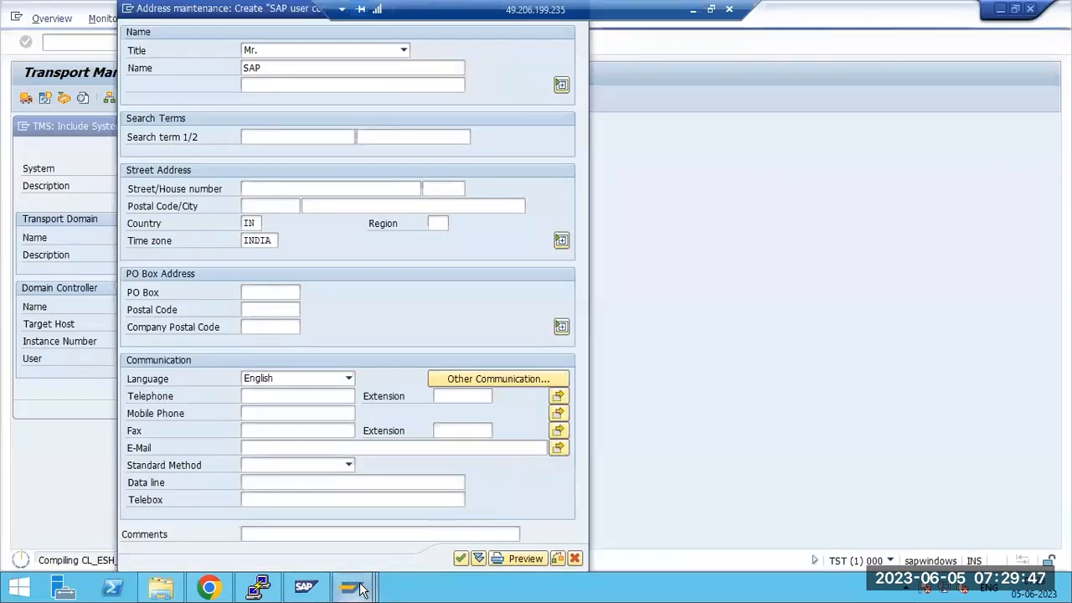
Run STMS on ECP and choose Overview > Systems to list ECP, NWD and TST
mouse_move(358, 589)
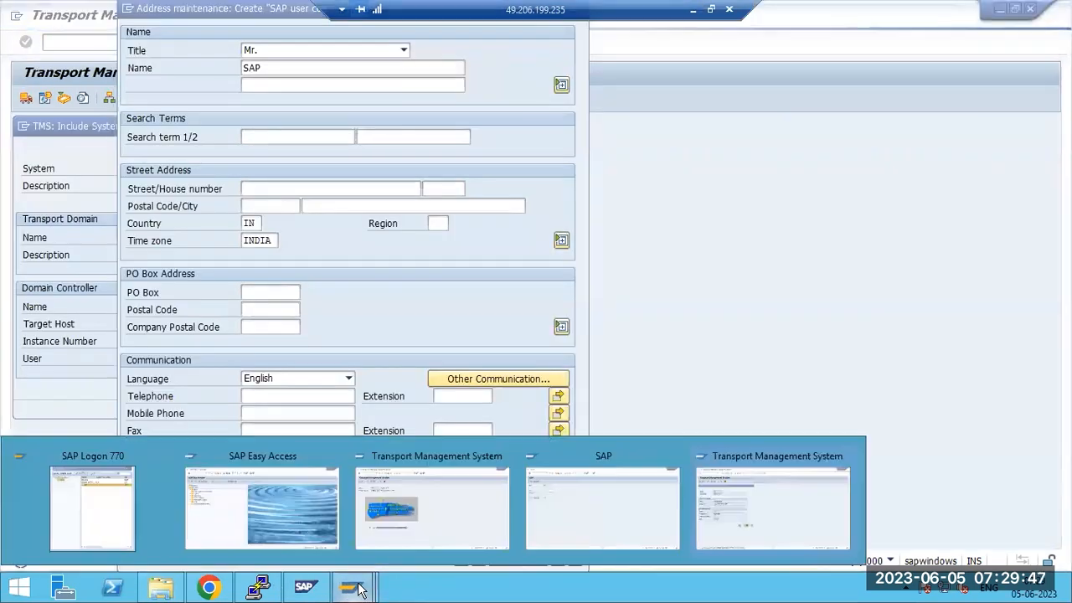
left_click(304, 508)
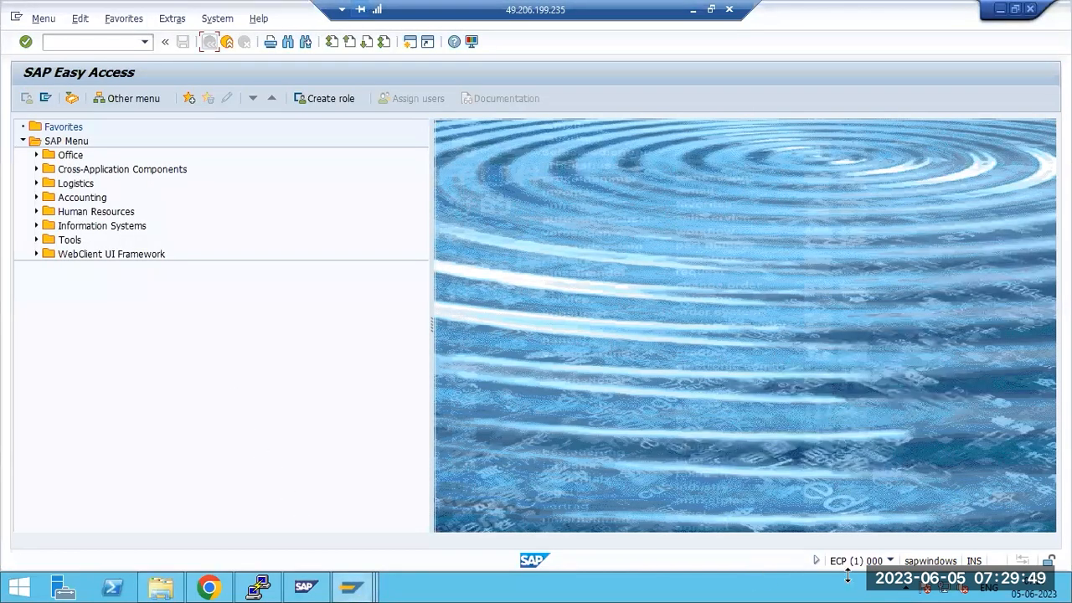
left_click(64, 41)
type("stms")
key("Return")
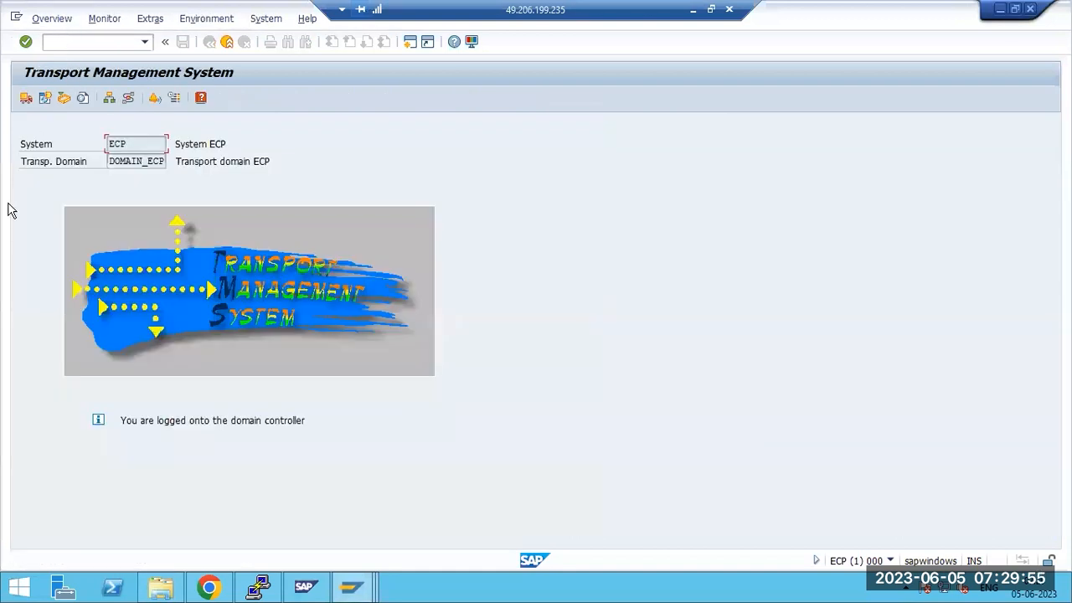
left_click(46, 24)
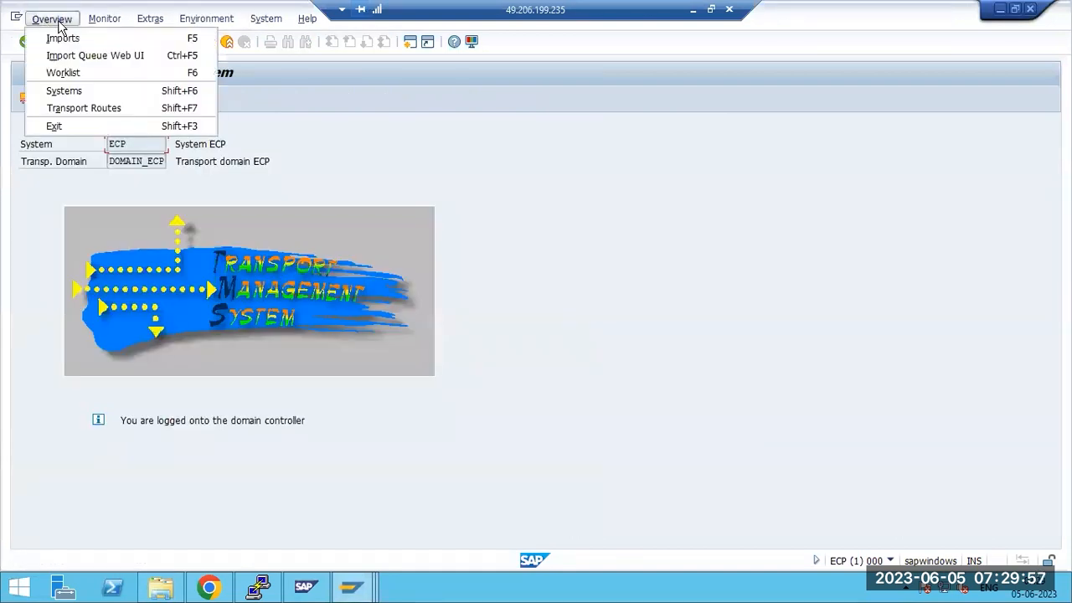
left_click(66, 93)
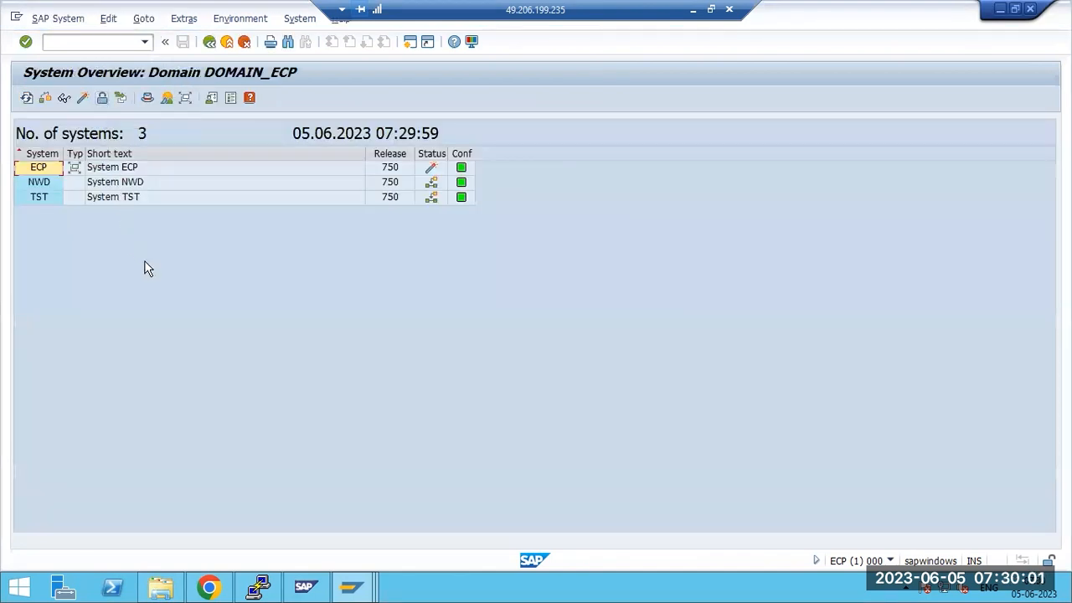
Check the NWD and TST rows in the DOMAIN_ECP overview and the other open SAP windows
left_click(32, 183)
left_click(31, 195)
left_click(32, 186)
left_click(36, 197)
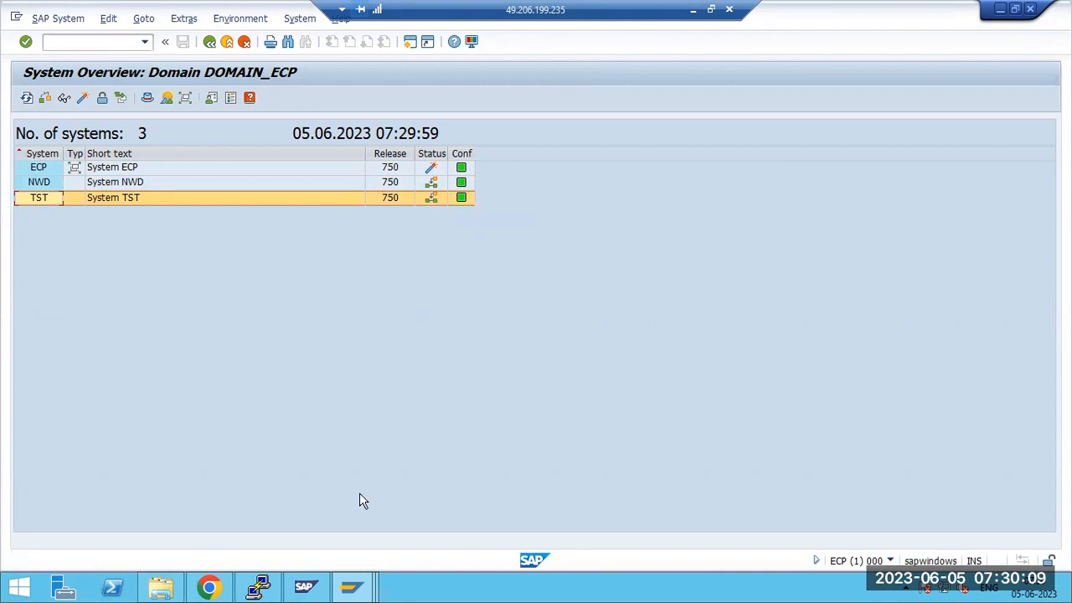
left_click(352, 587)
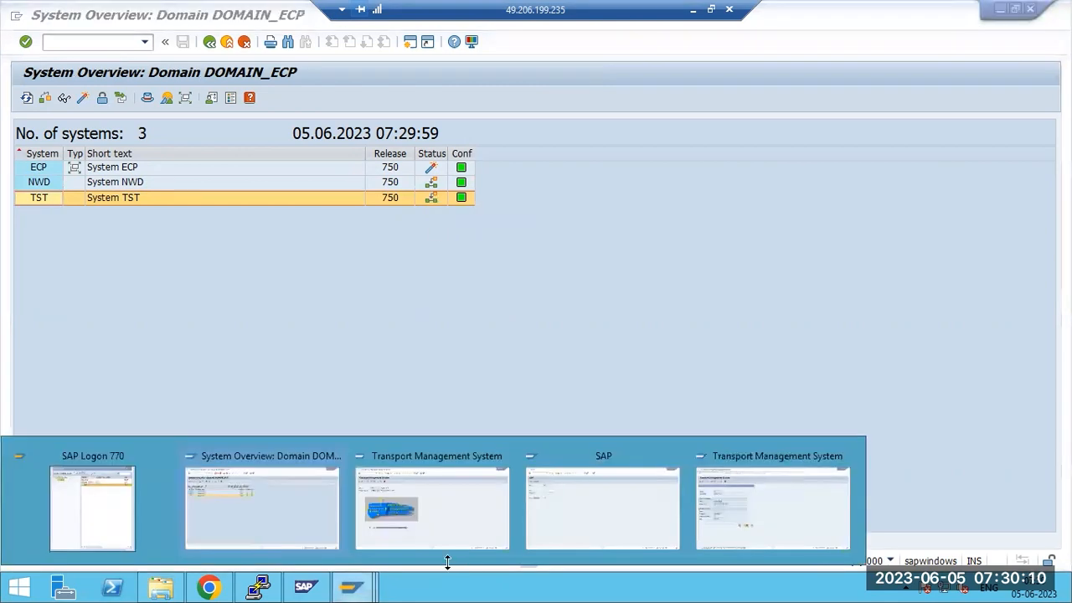
left_click(584, 518)
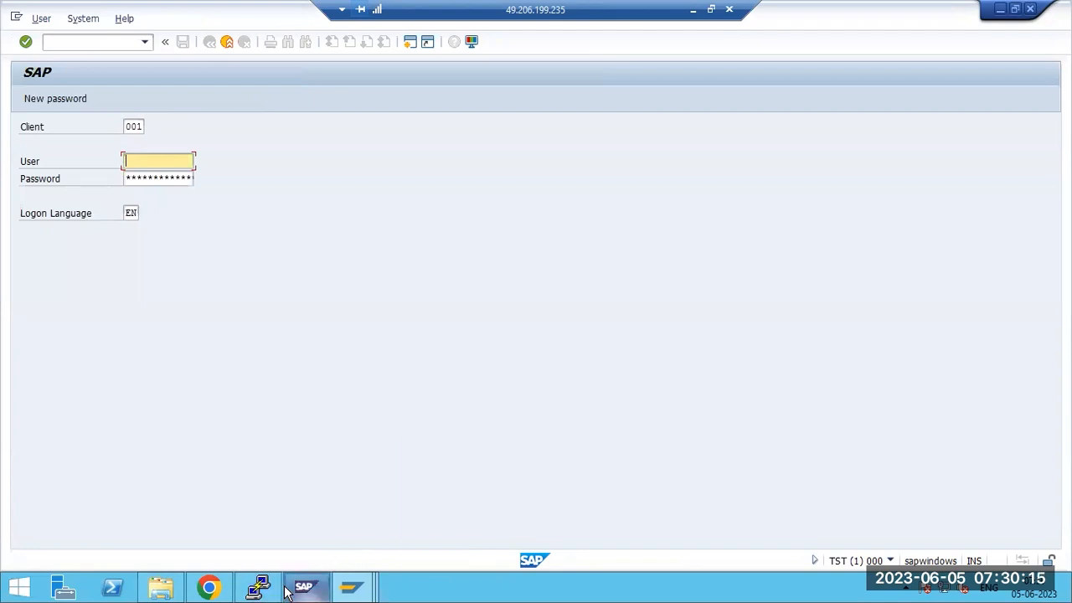
mouse_move(366, 591)
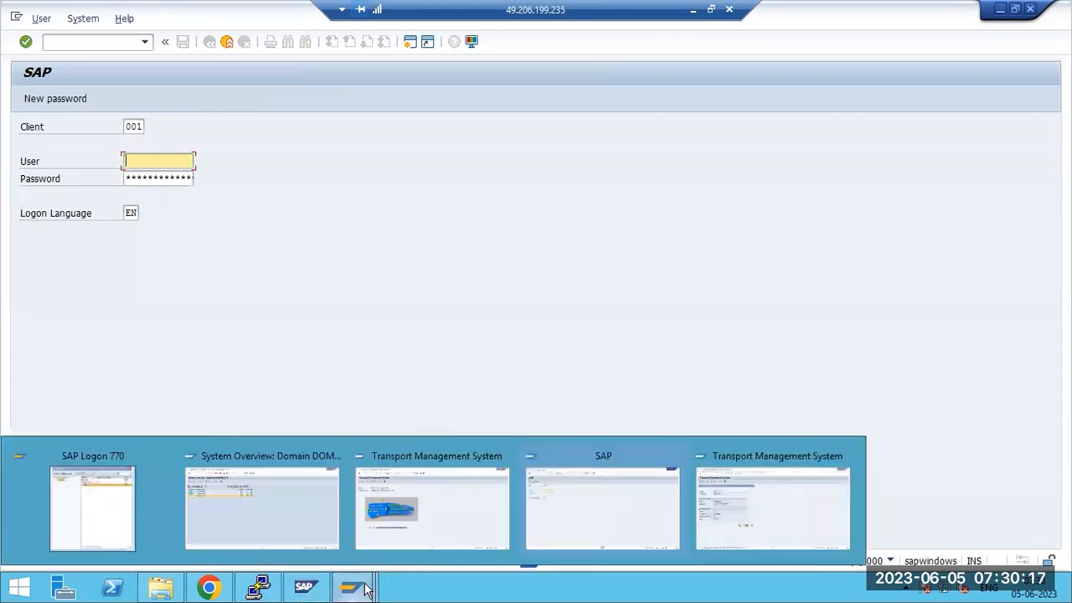
left_click(751, 517)
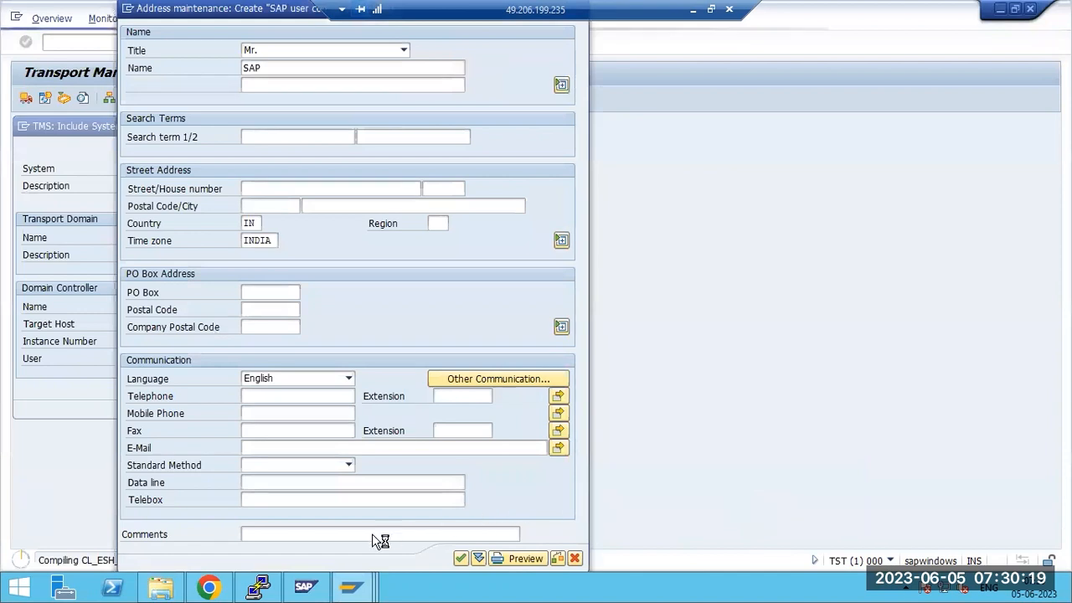
mouse_move(351, 587)
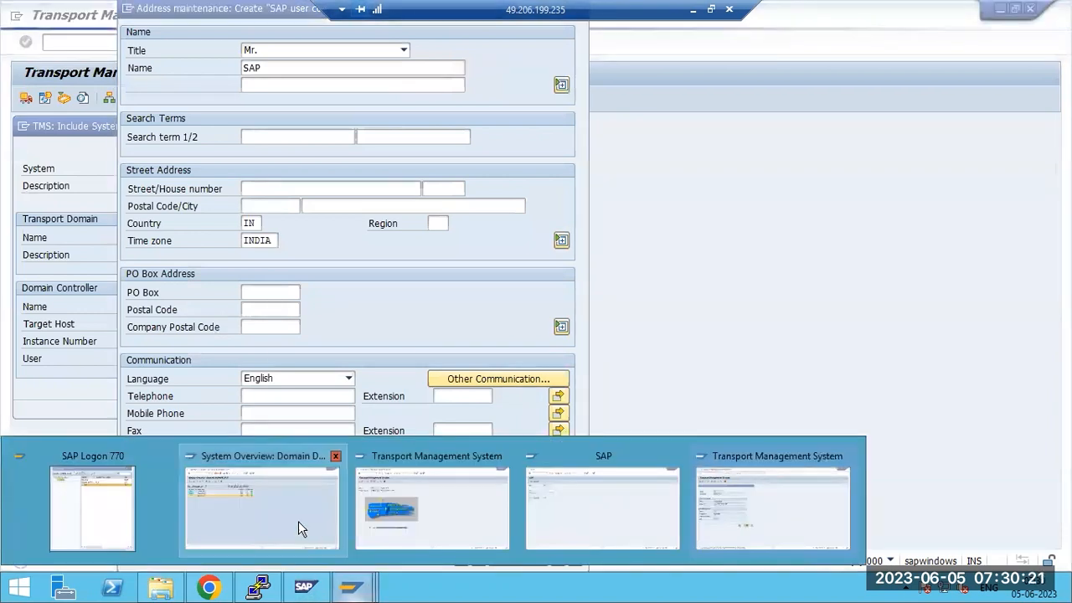
left_click(298, 522)
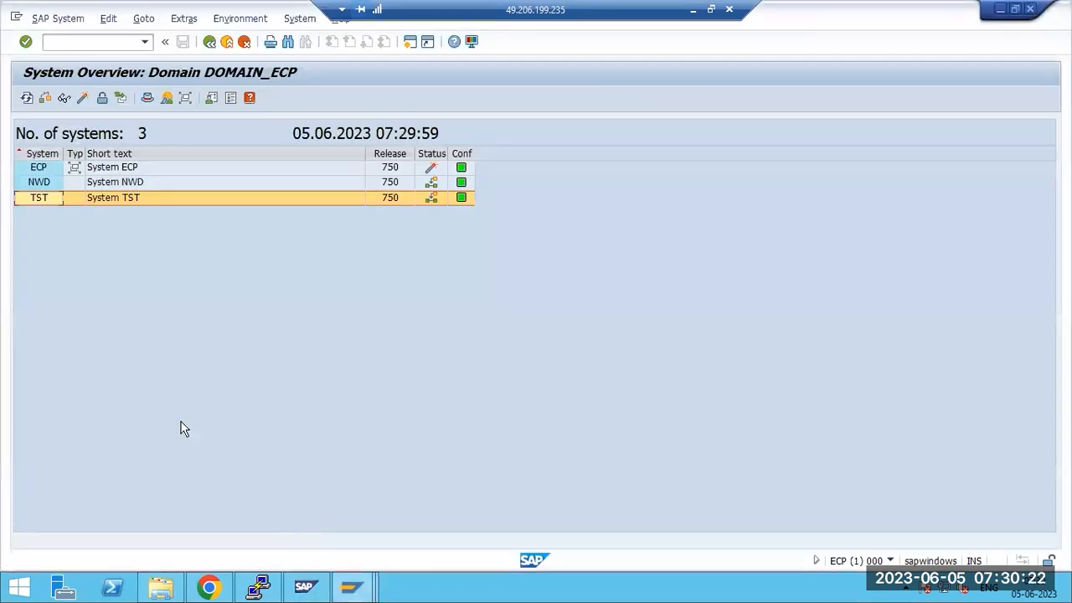
Select NWD, confirm its waiting-for-domain message, and open the SAP System menu
left_click(37, 184)
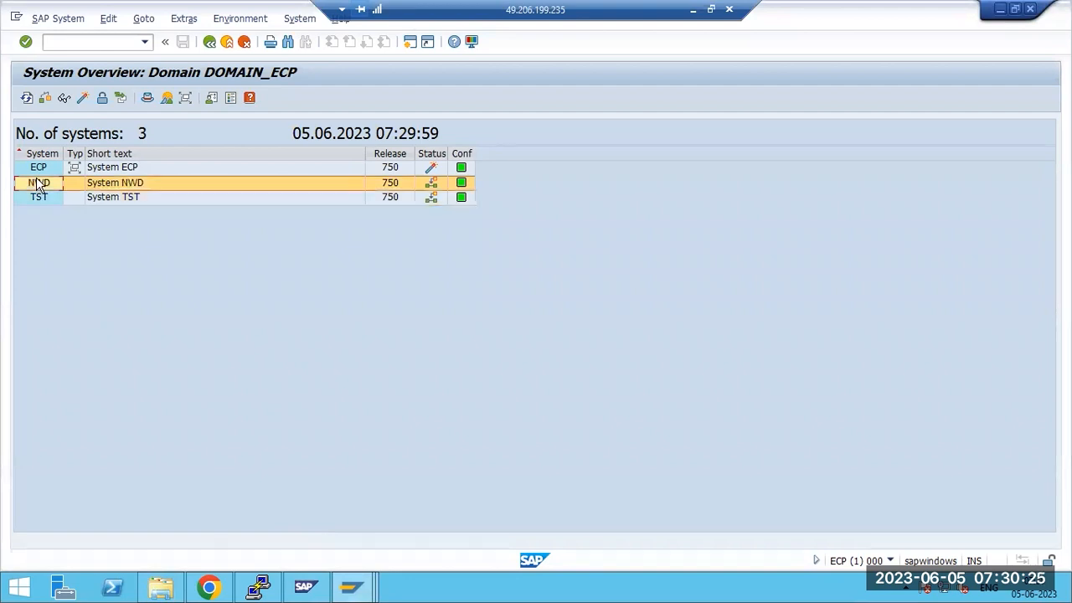
left_click(52, 20)
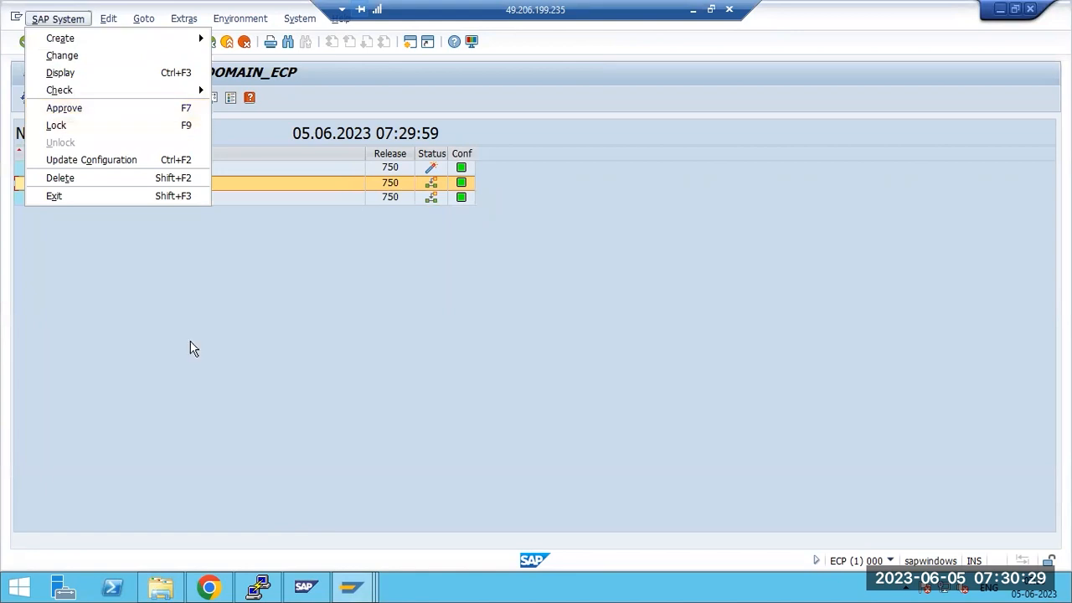
left_click(351, 586)
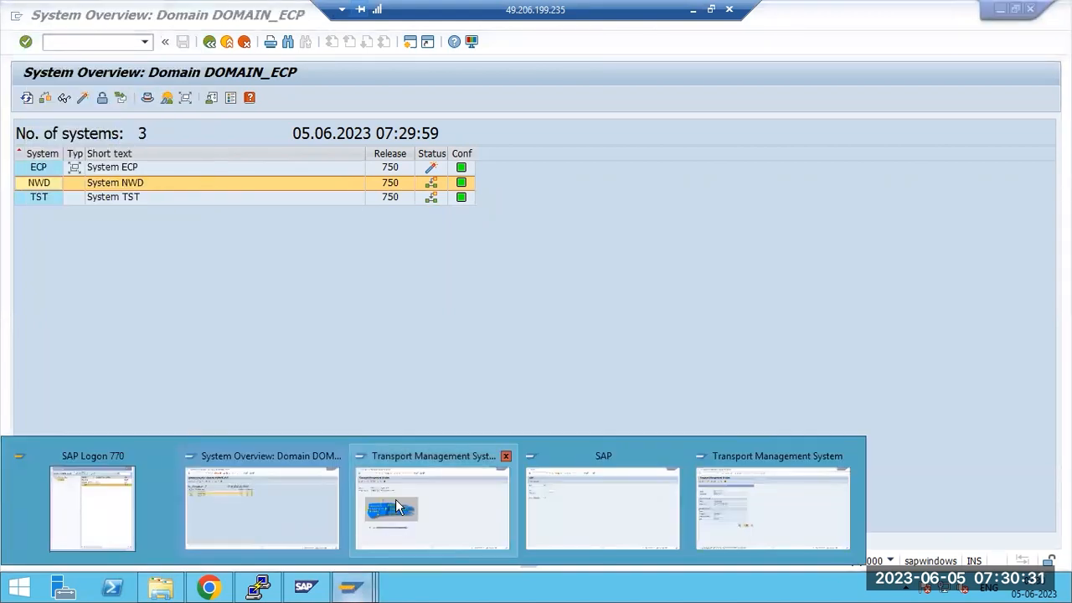
left_click(396, 503)
left_click_drag(120, 419, 362, 420)
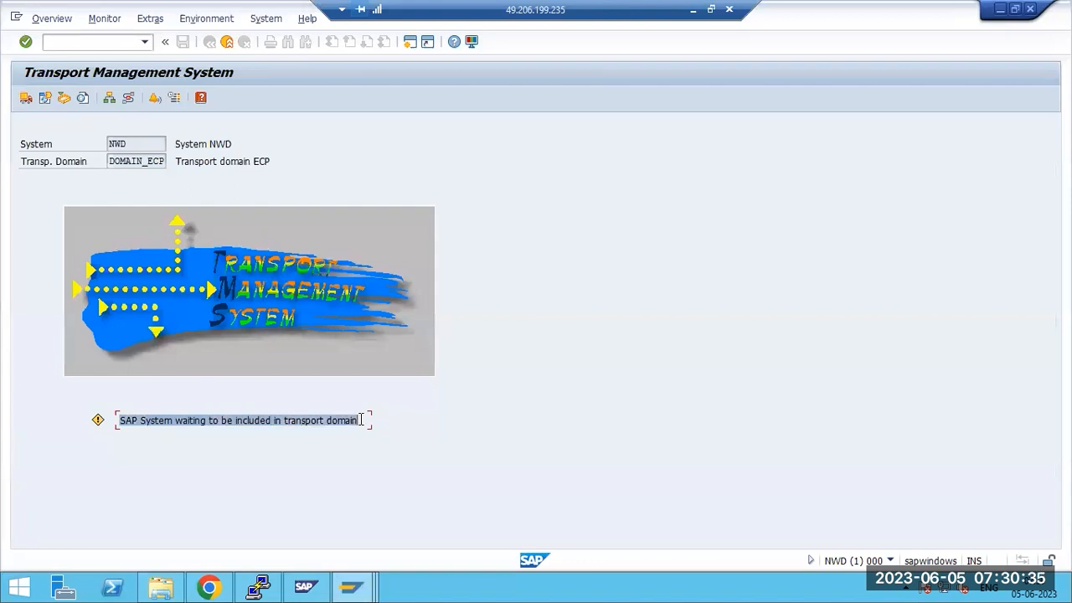
left_click(363, 586)
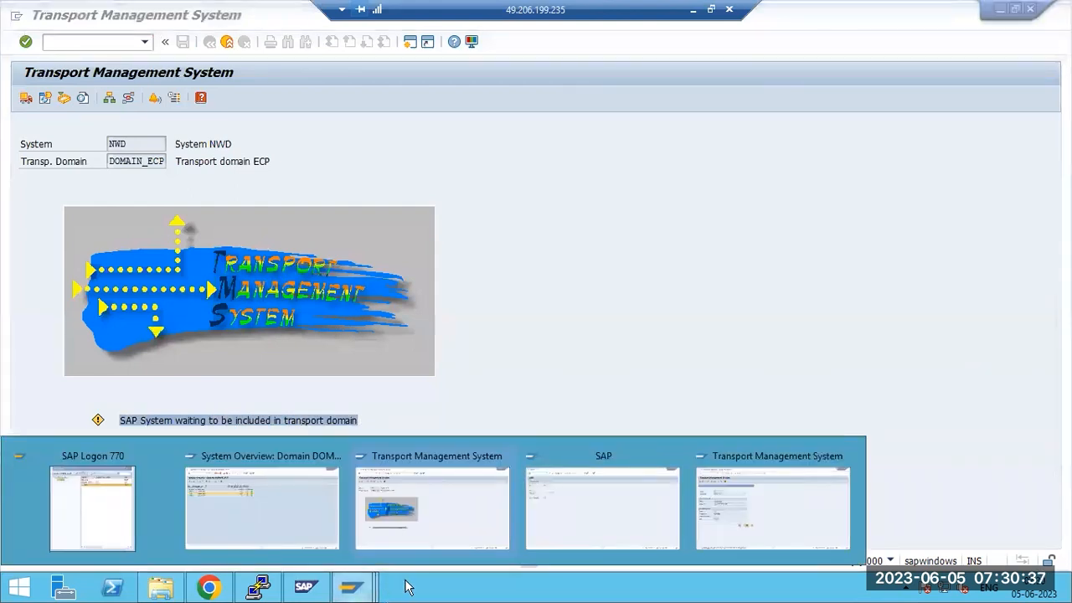
left_click(264, 507)
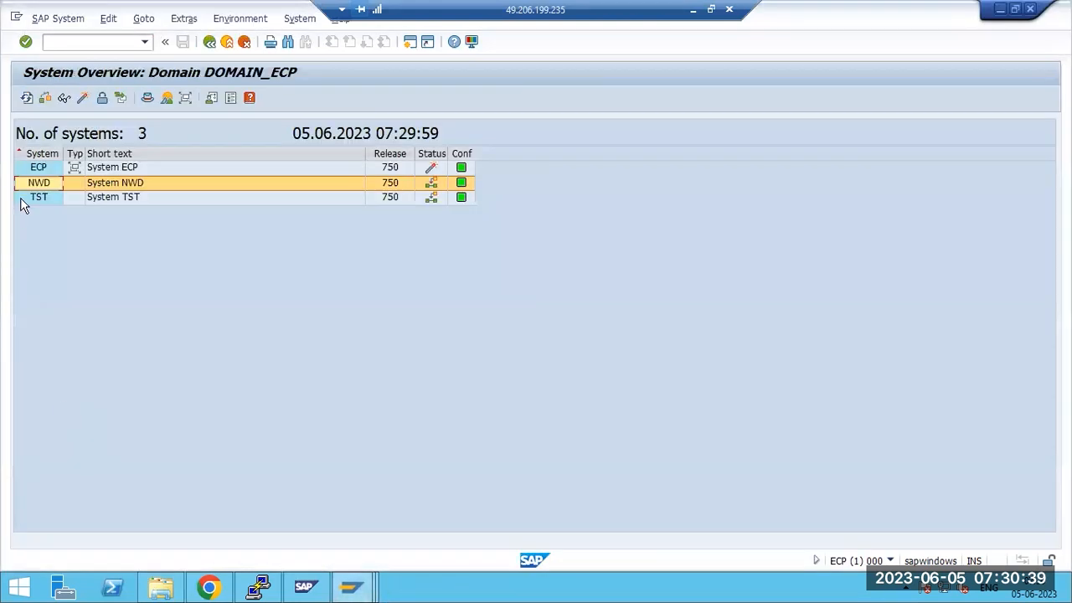
left_click(52, 18)
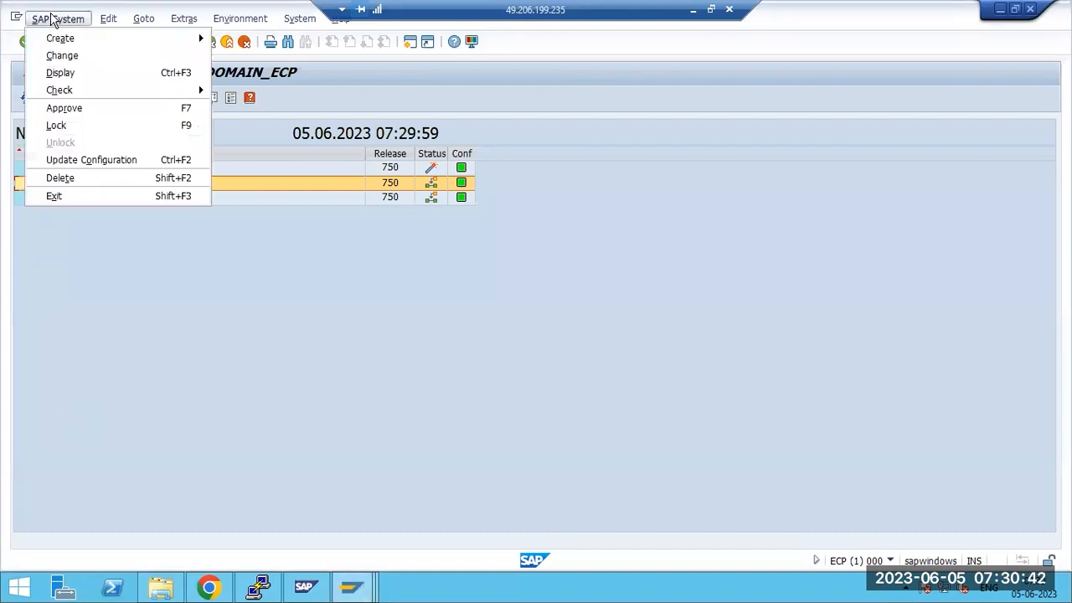
Approve NWD into DOMAIN_ECP, dismissing the security warning and confirming Yes in Accept system
left_click(72, 110)
left_click(225, 343)
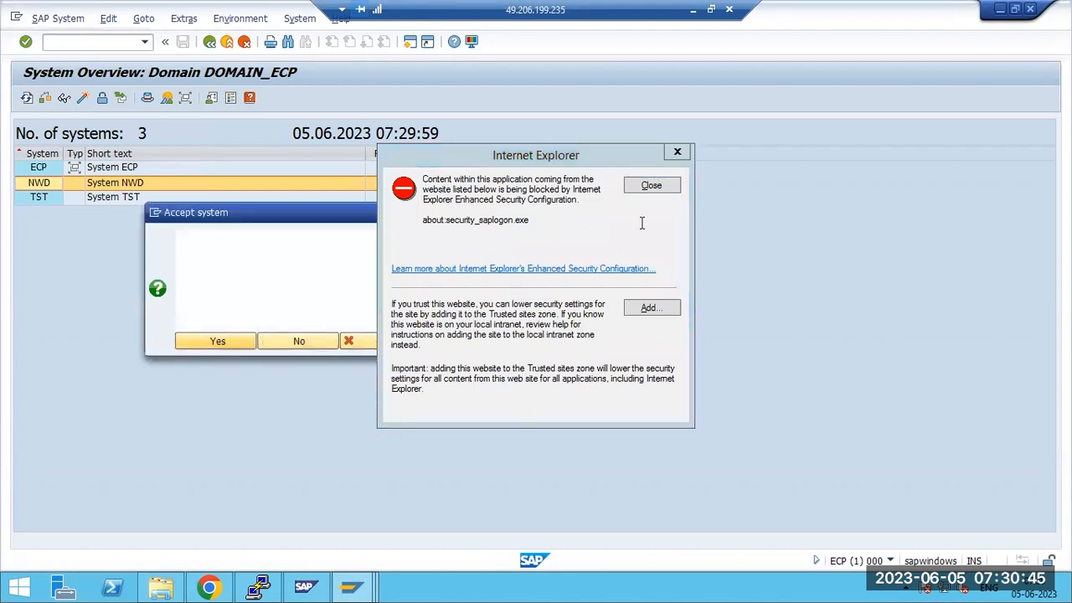
left_click(658, 188)
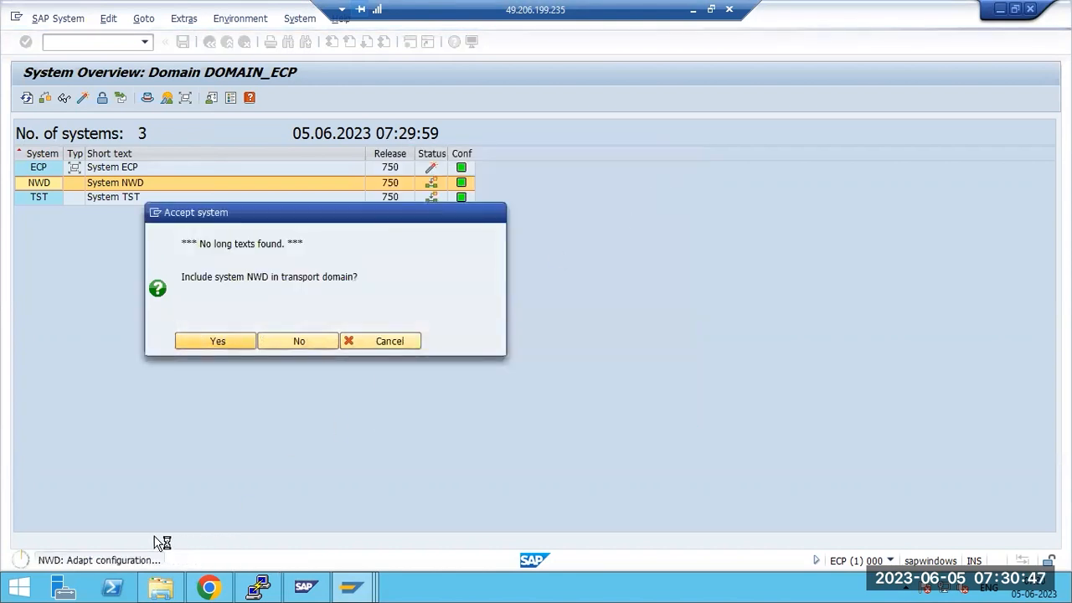
left_click(204, 336)
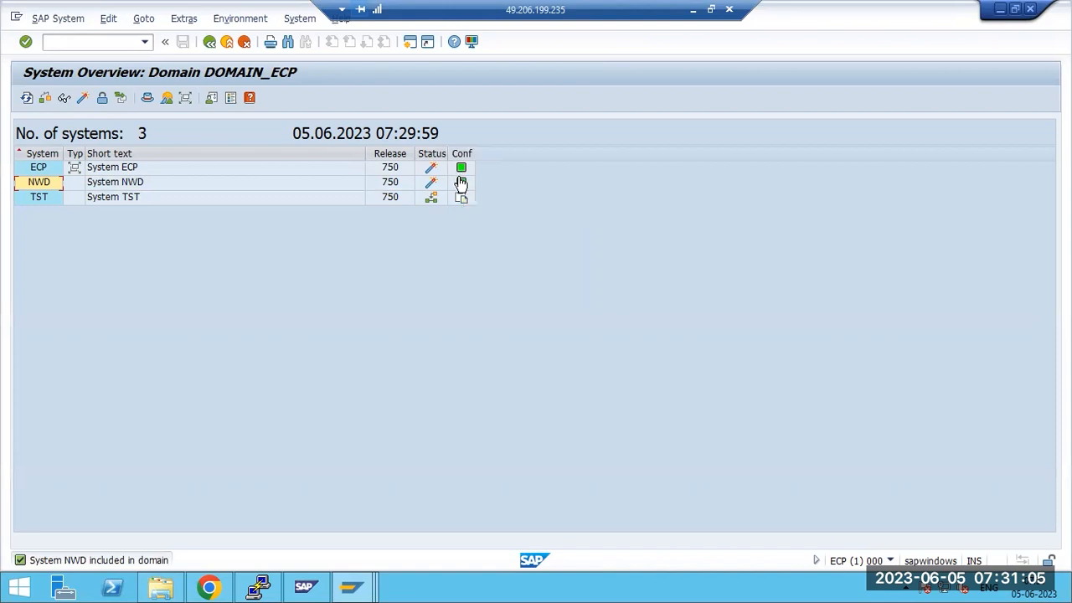
left_click(44, 174)
Review the NWD row and the TST STMS window, then minimise the remote desktop to show Paint
left_click(48, 182)
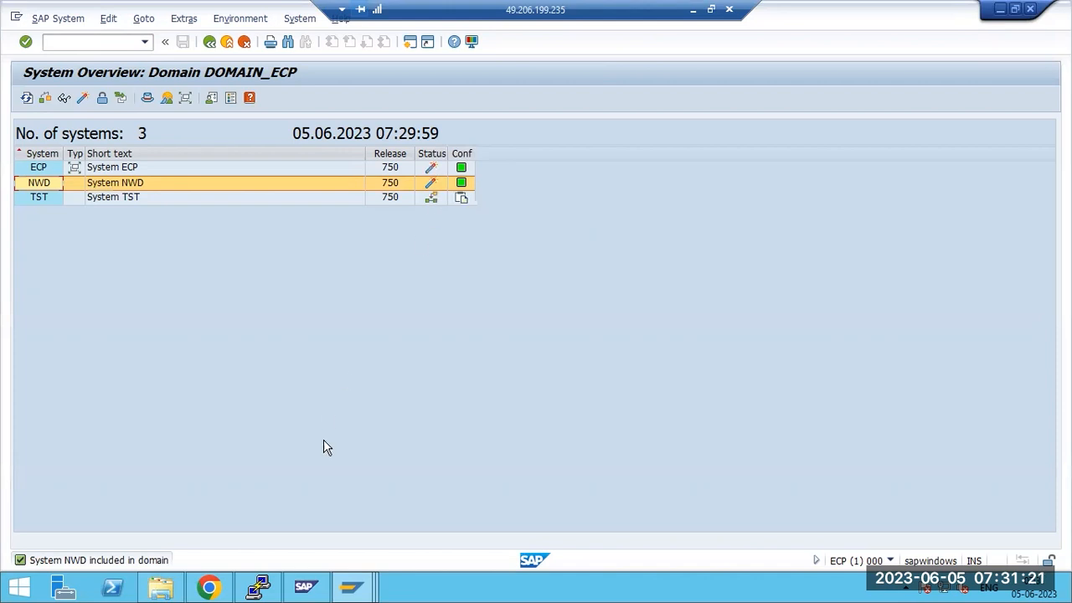
mouse_move(350, 589)
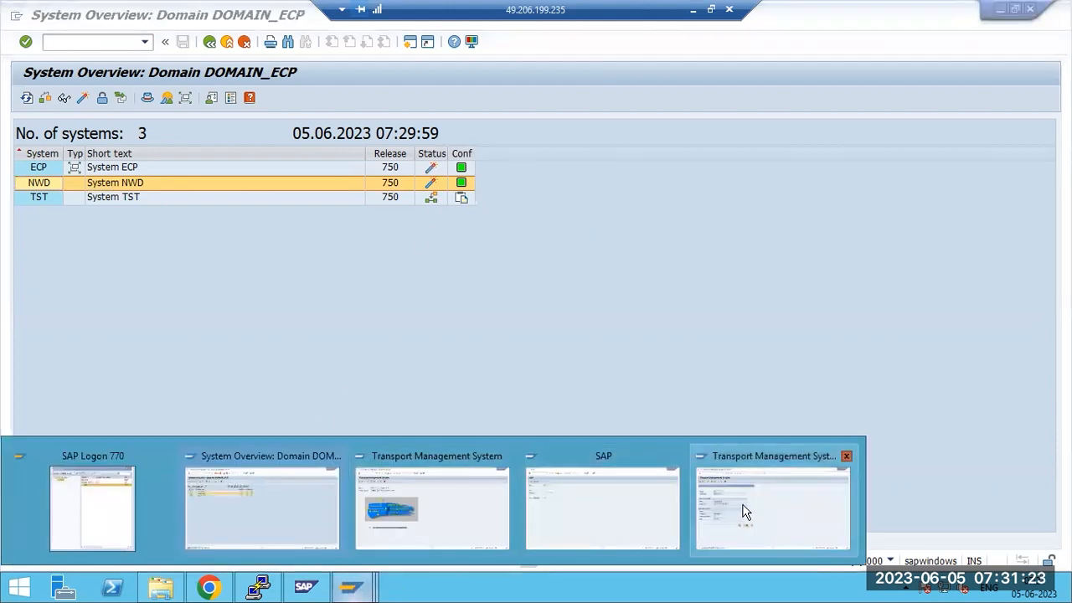
left_click(742, 510)
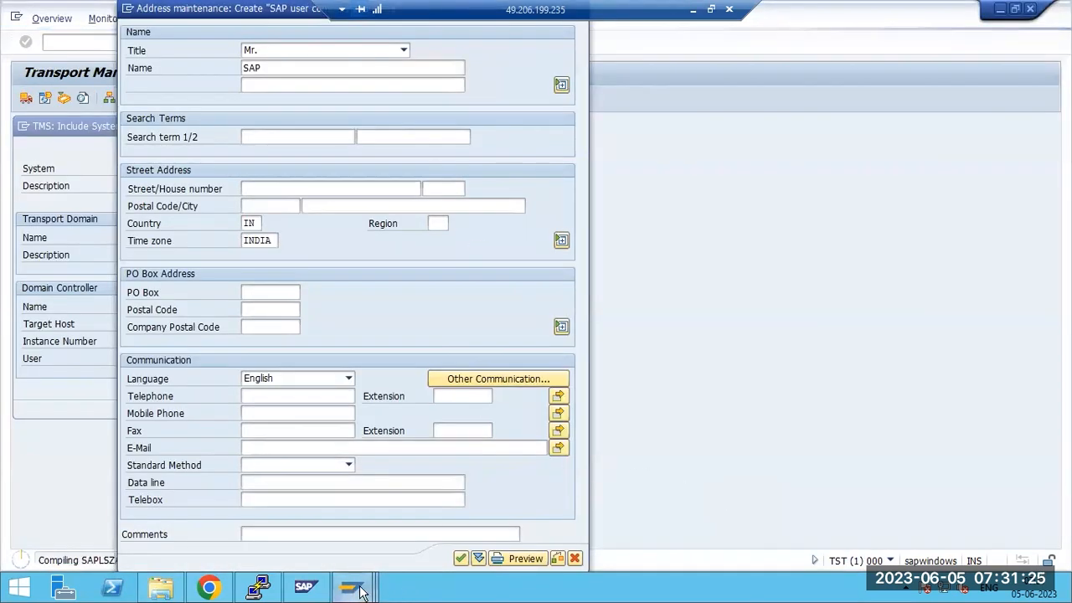
mouse_move(350, 588)
left_click(255, 516)
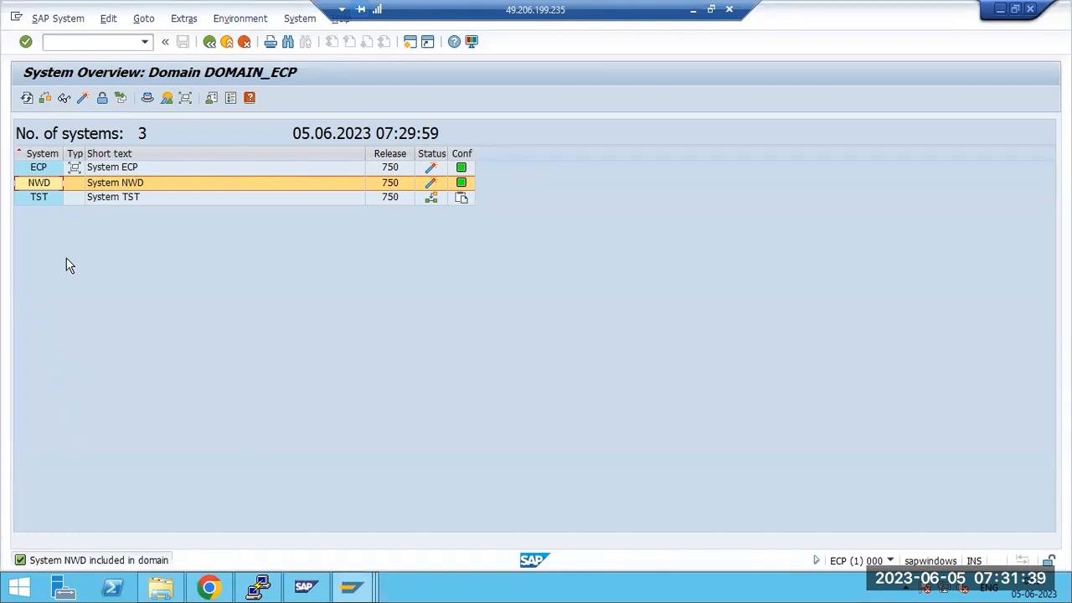
left_click(693, 10)
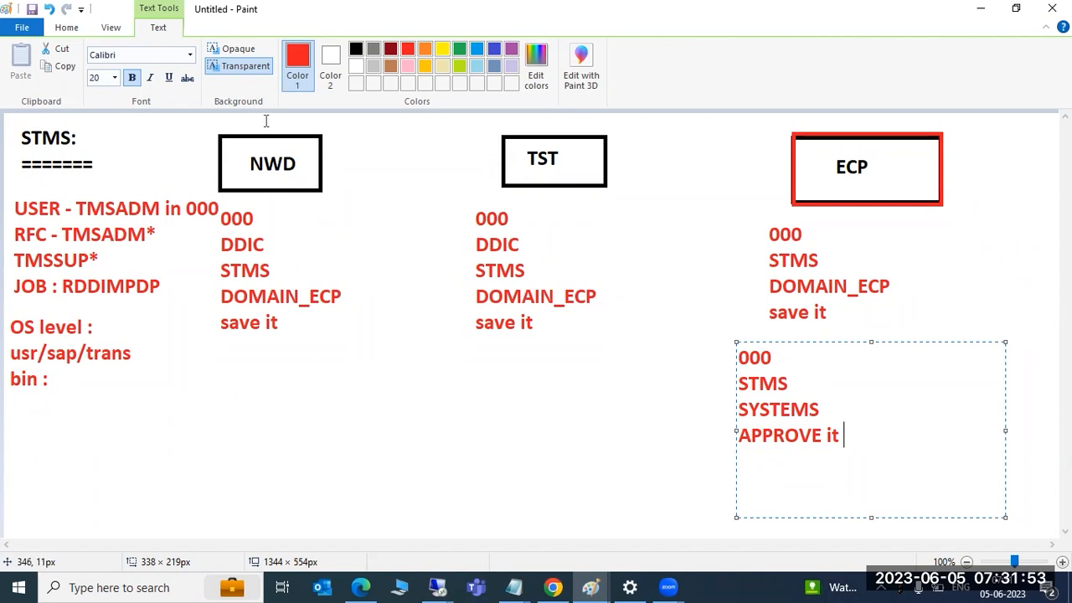
Draw red lines linking TST to ECP and NWD to TST in the STMS sketch
left_click(68, 29)
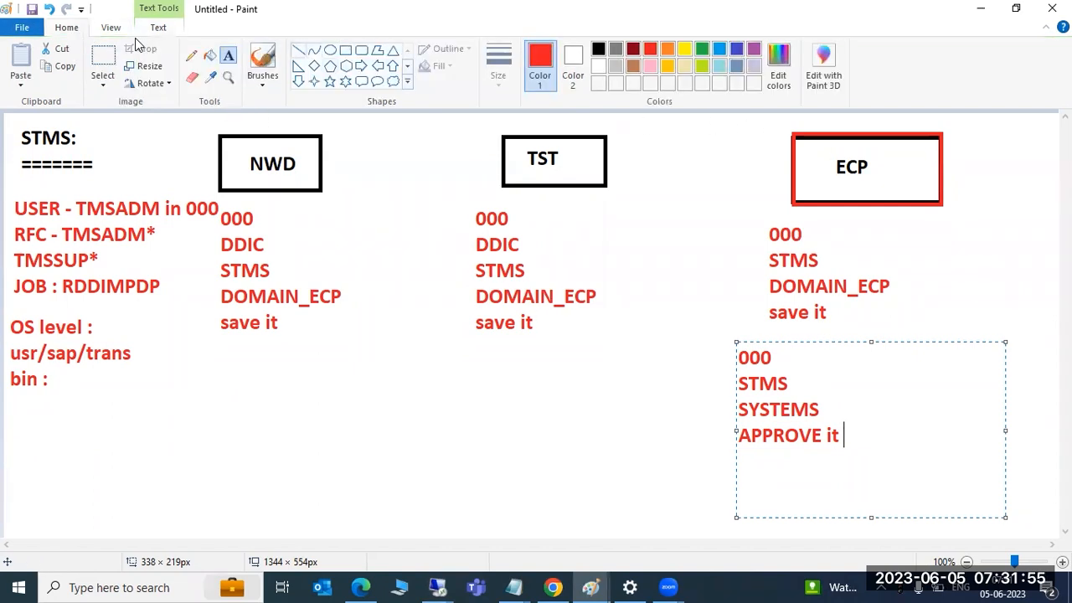
left_click(298, 50)
mouse_move(607, 159)
left_mouse_down()
mouse_move(798, 154)
mouse_move(769, 175)
left_mouse_up()
left_click_drag(316, 157, 503, 160)
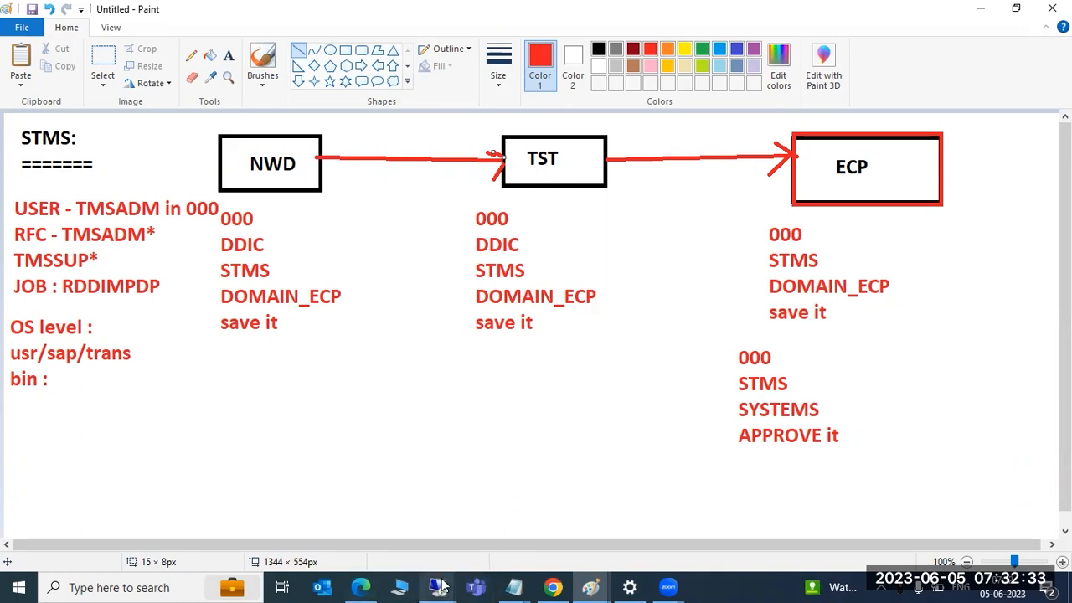
Review the waiting-for-domain messages in the TST and NWD STMS windows
mouse_move(442, 586)
left_click(483, 517)
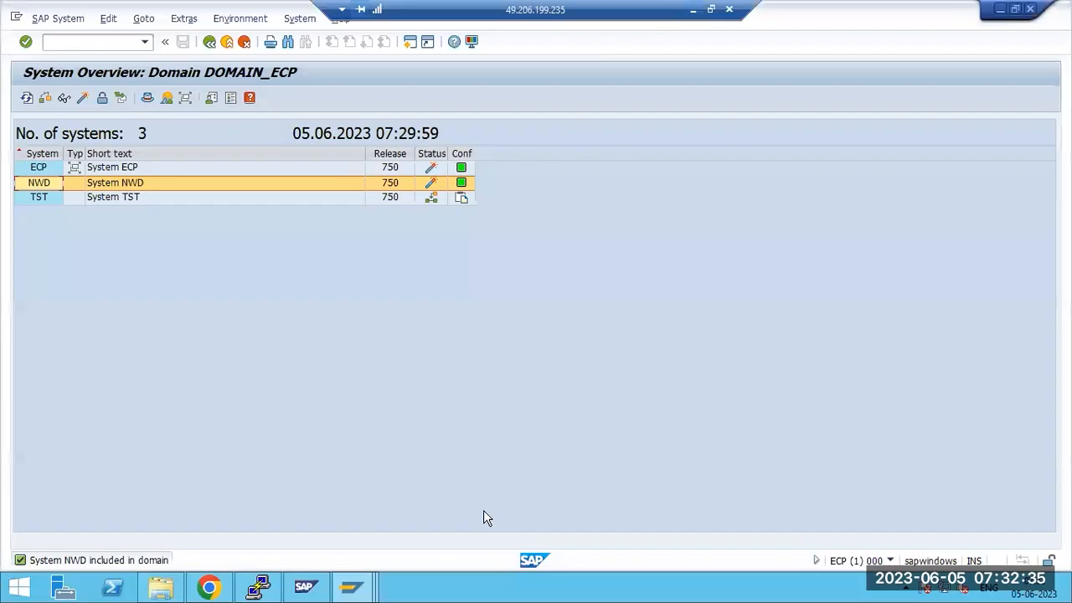
left_click(351, 588)
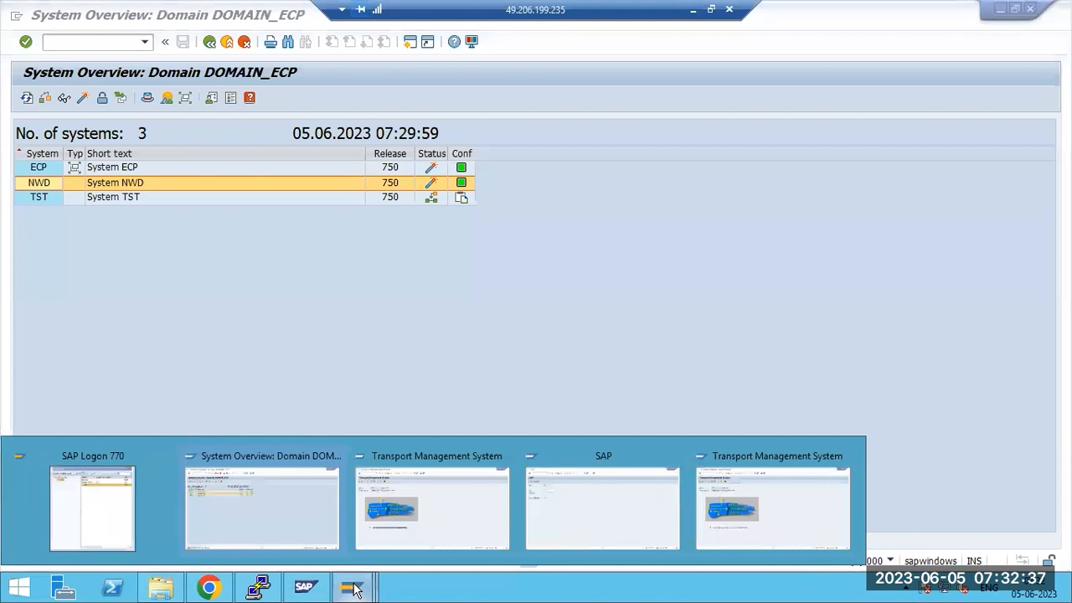
left_click(717, 490)
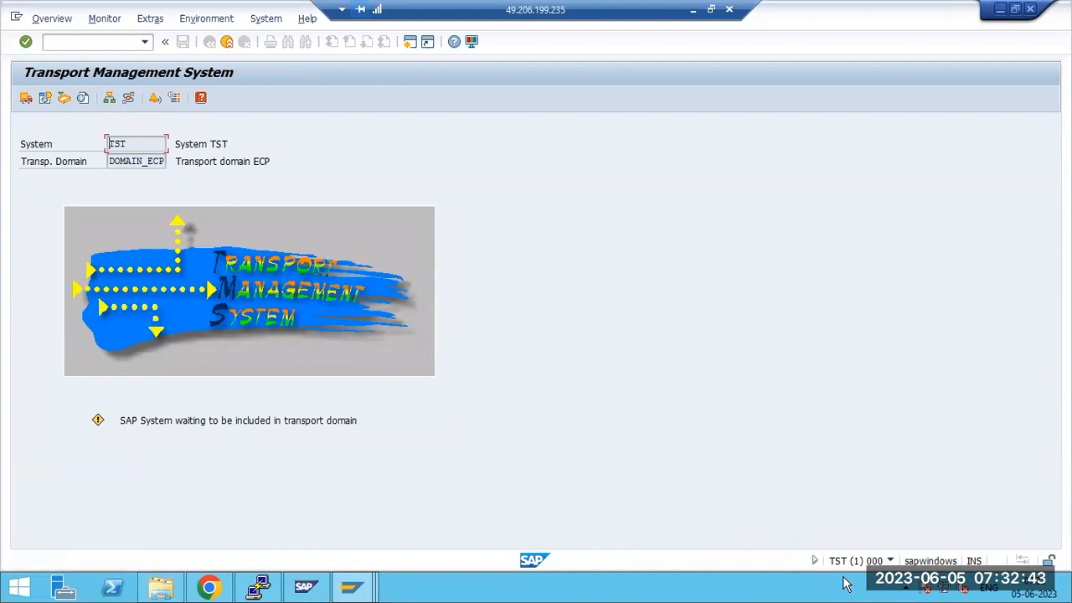
left_click_drag(159, 421, 285, 422)
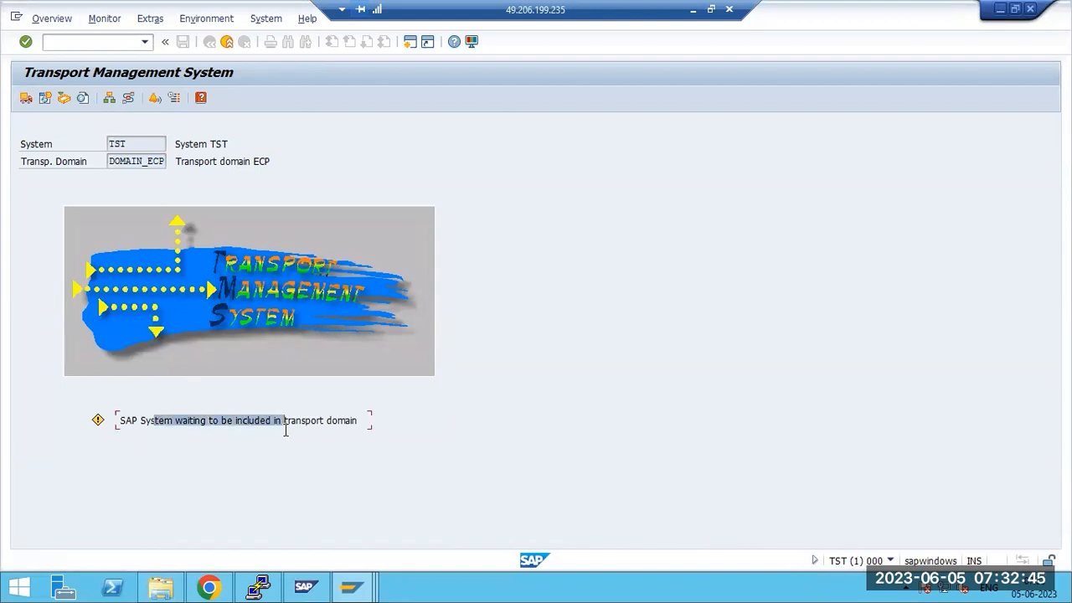
mouse_move(358, 592)
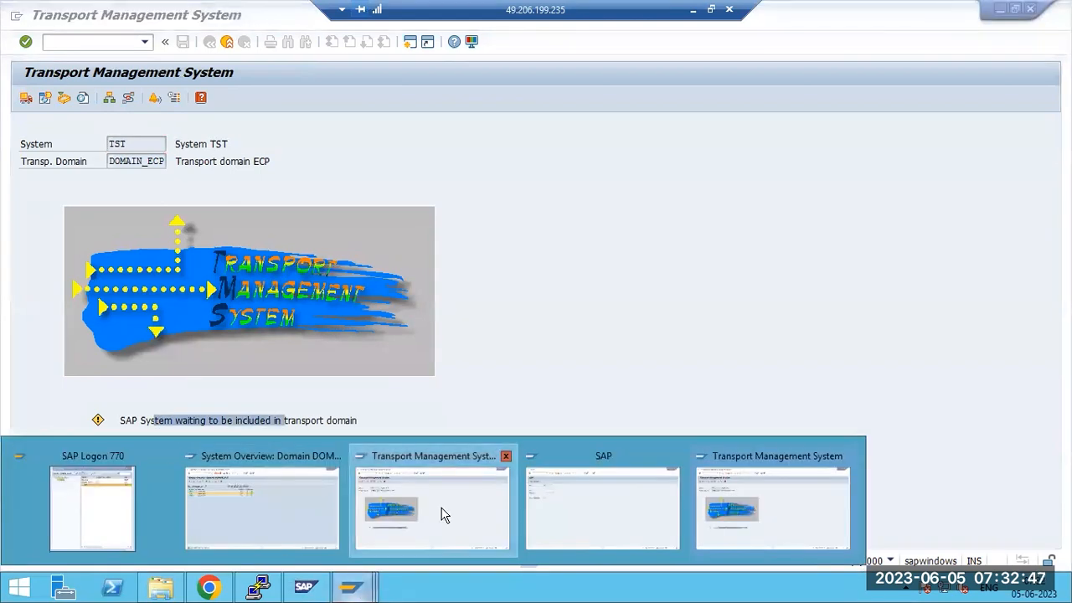
left_click(444, 514)
left_click(165, 420)
left_click_drag(165, 420, 208, 421)
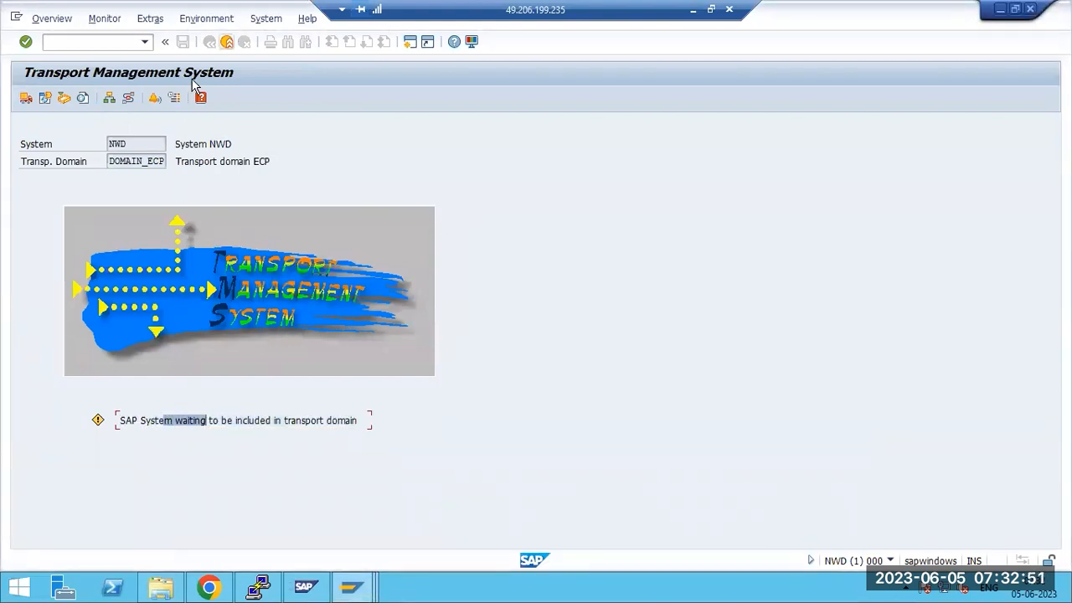
Rerun STMS, check the transport domain DOMAIN_ECP, and switch to the system overview
left_click(227, 41)
type("stms")
key("Return")
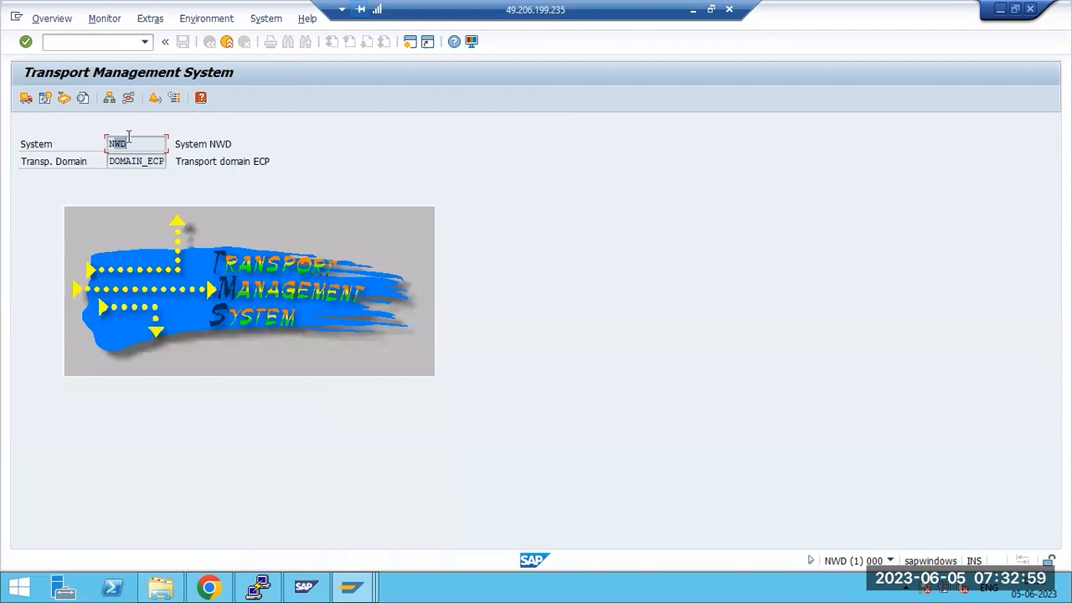
left_click(112, 162)
left_click_drag(132, 164, 167, 164)
left_click(356, 587)
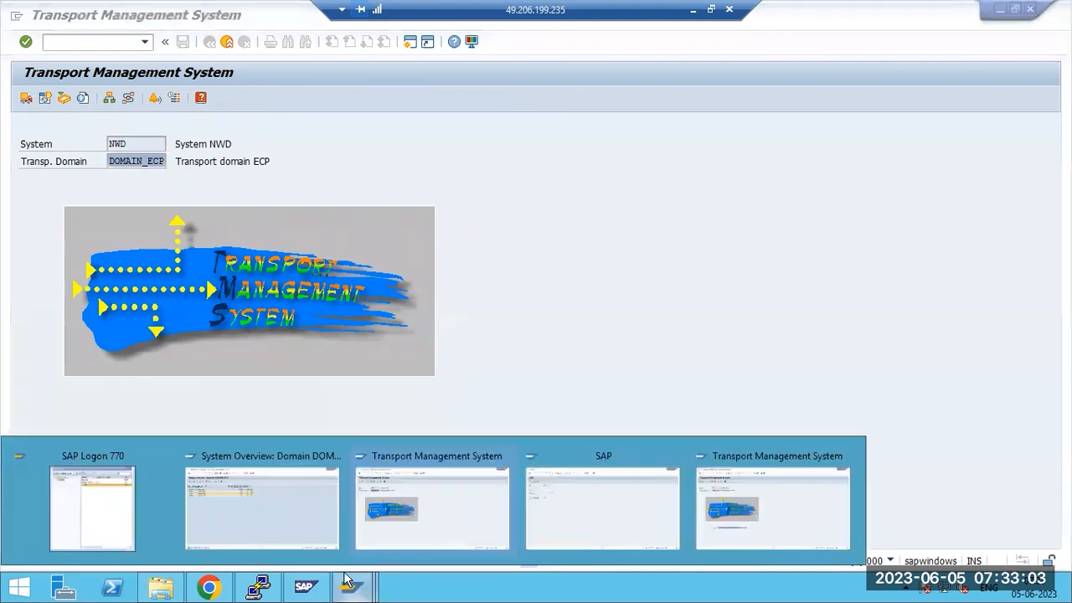
left_click(270, 524)
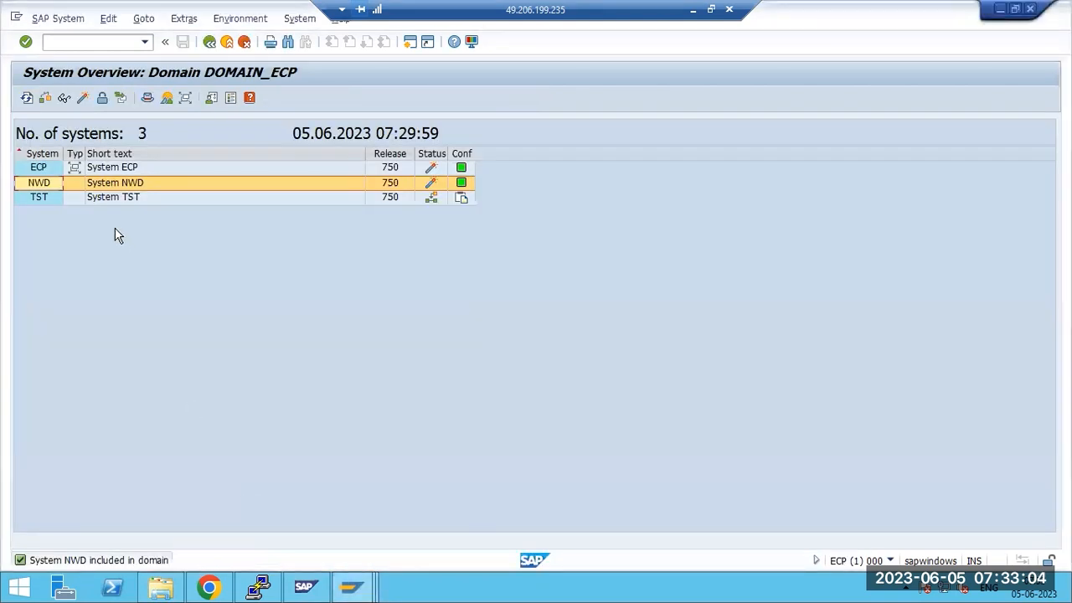
Reload Overview > Systems, select TST, and open the SAP System menu to approve it
left_click(34, 201)
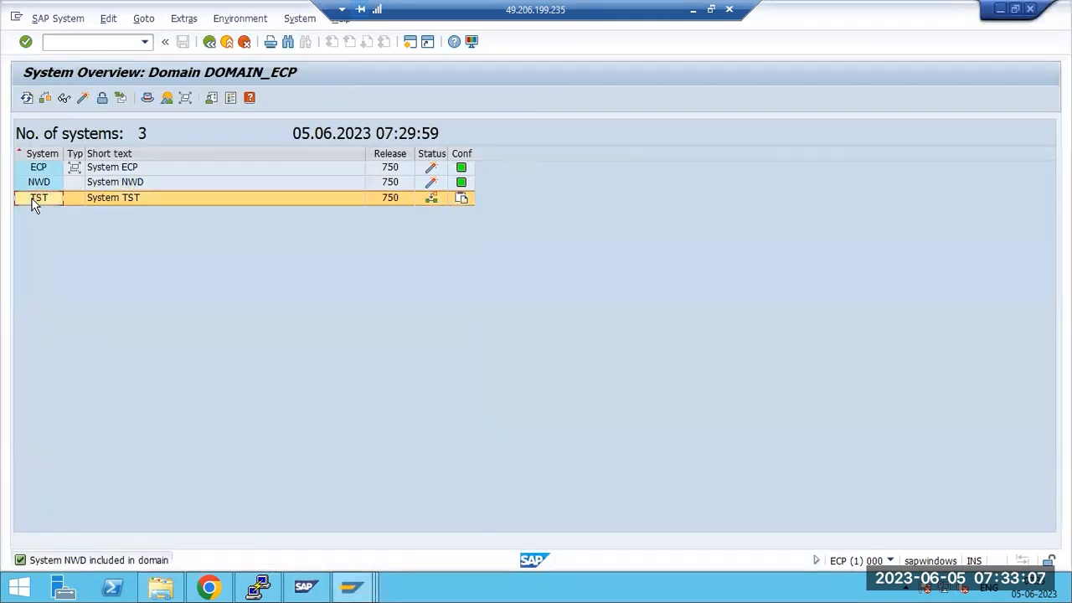
key("F3")
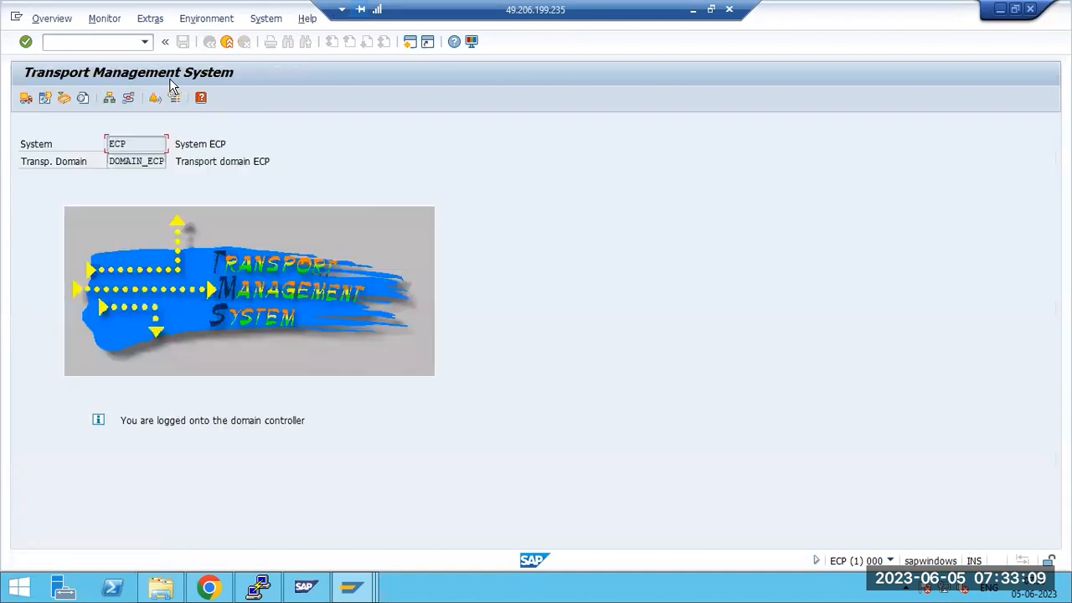
left_click(52, 19)
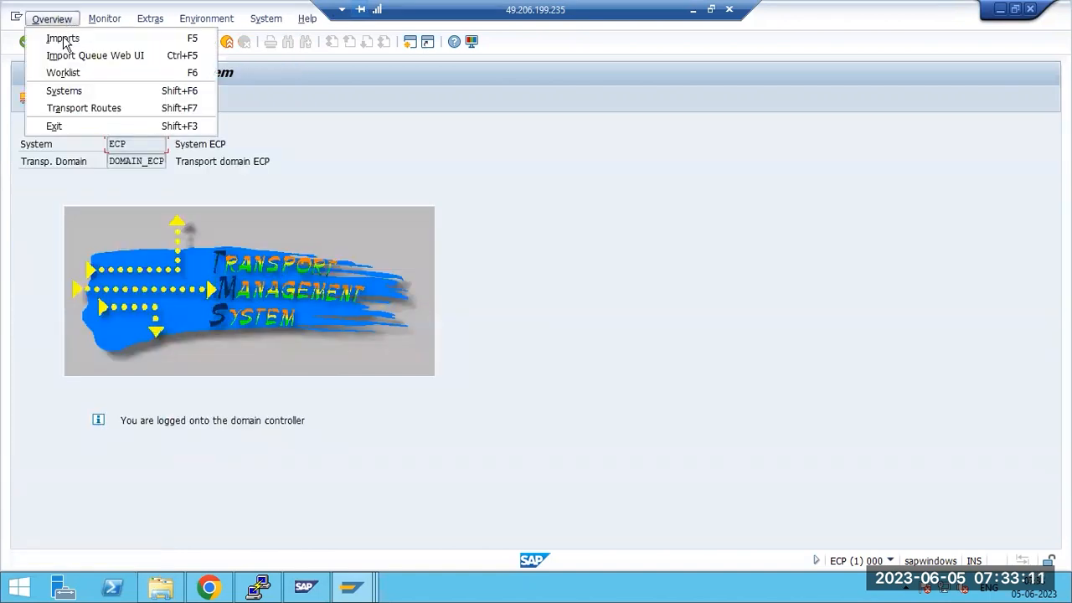
left_click(65, 92)
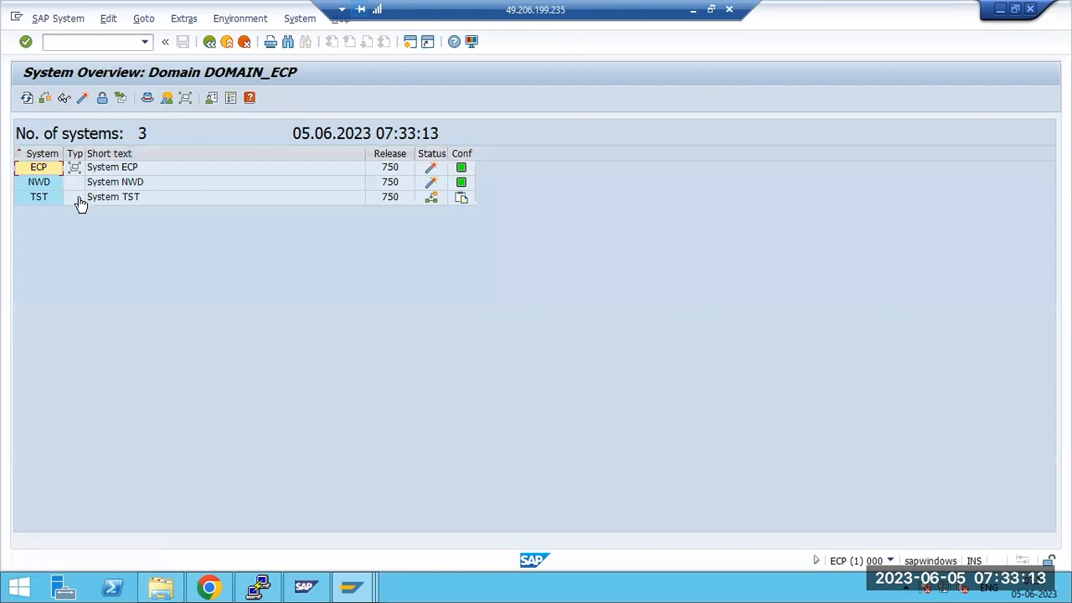
left_click(40, 198)
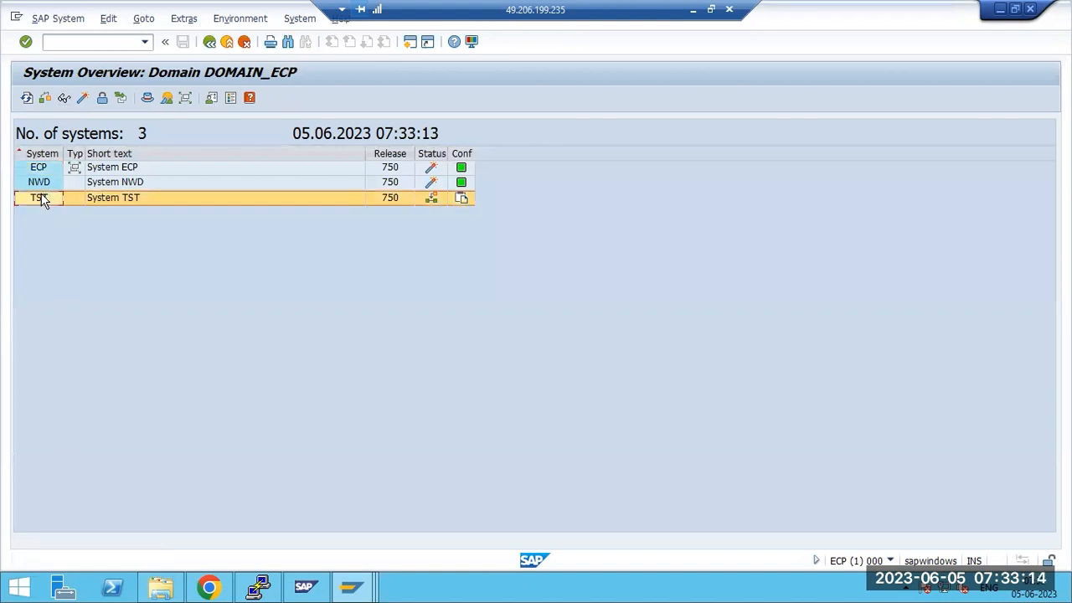
left_click(52, 22)
Approve TST into the transport domain and distribute the configuration change immediately
left_click(61, 110)
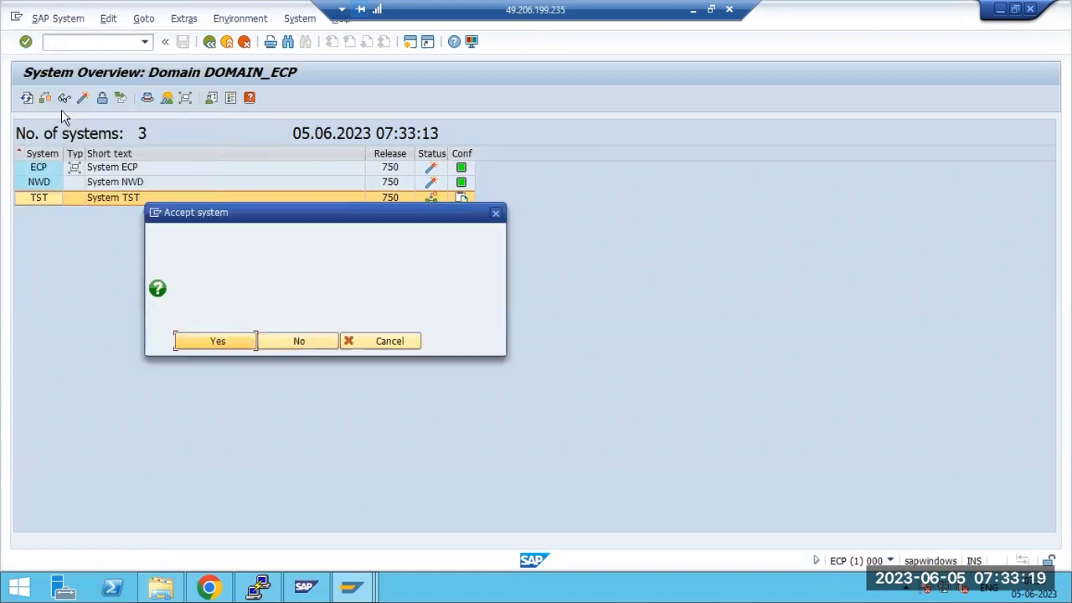
left_click(216, 341)
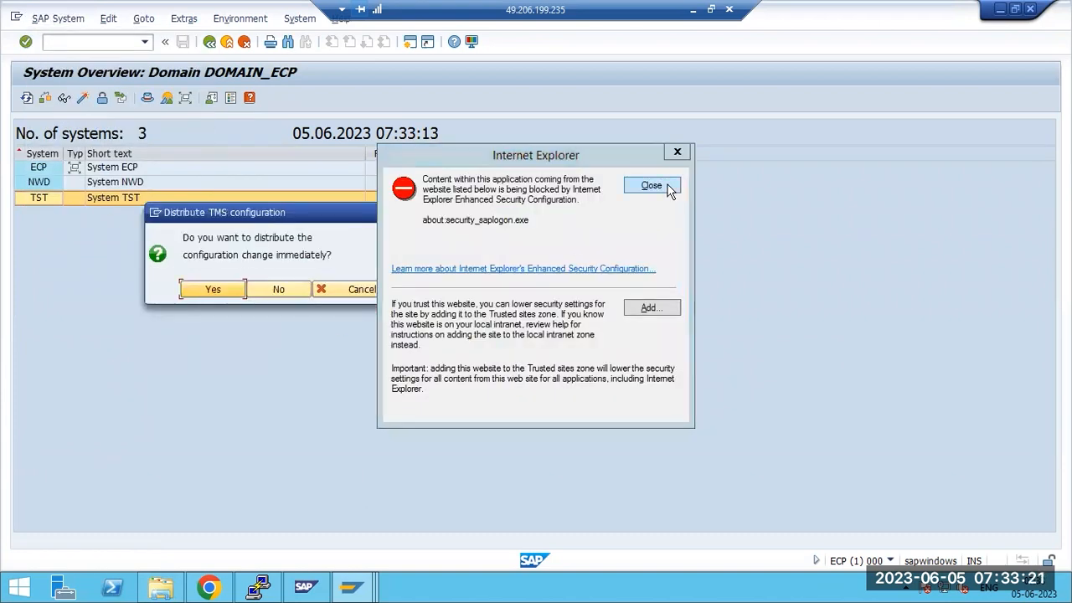
left_click(652, 186)
left_click(221, 292)
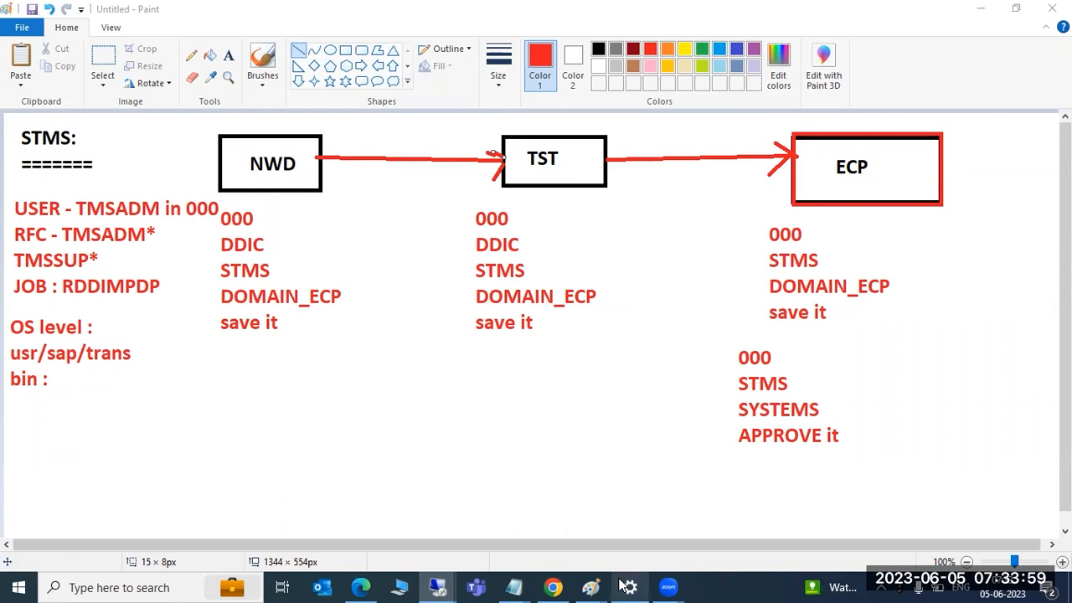
In the DOMAIN CONTROLLER notes, write TRANSPORTS ROUTES and TRANSPORT LAYERS below the DC heading
mouse_move(596, 585)
left_click(618, 528)
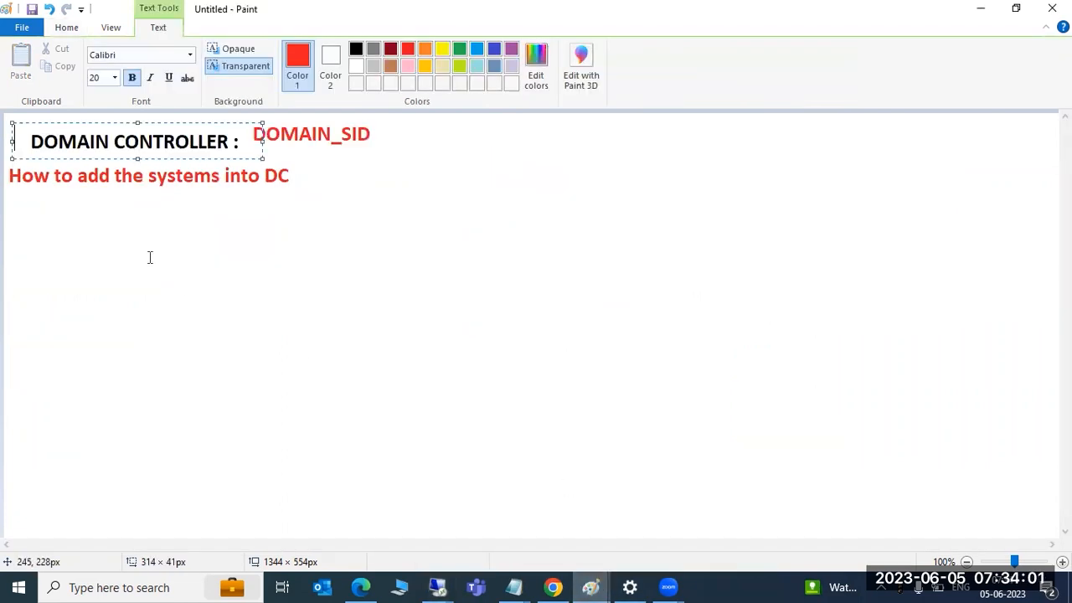
left_click(55, 193)
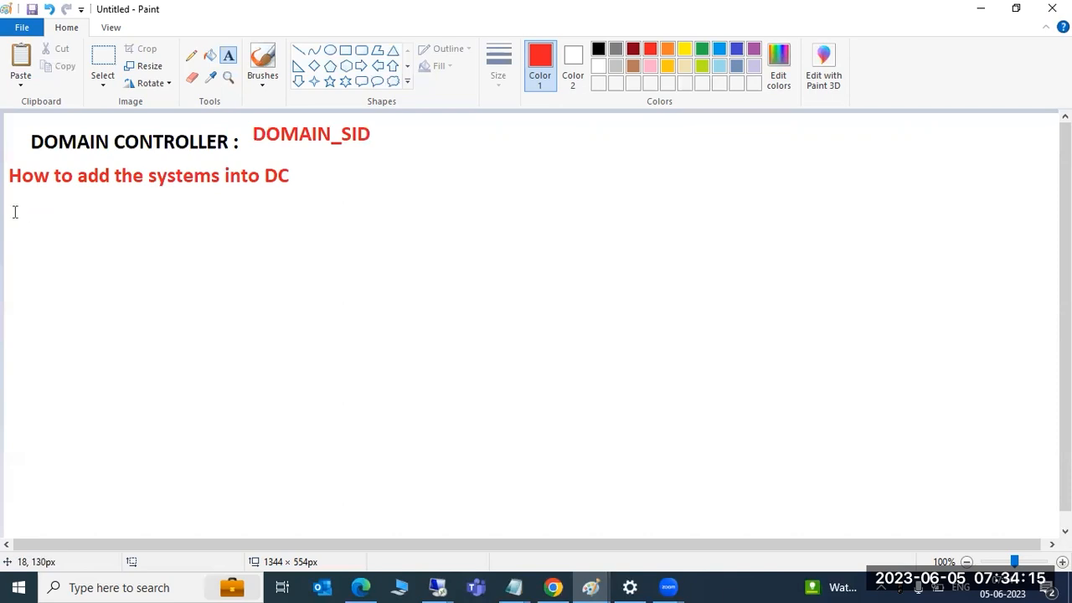
left_click_drag(11, 192, 410, 244)
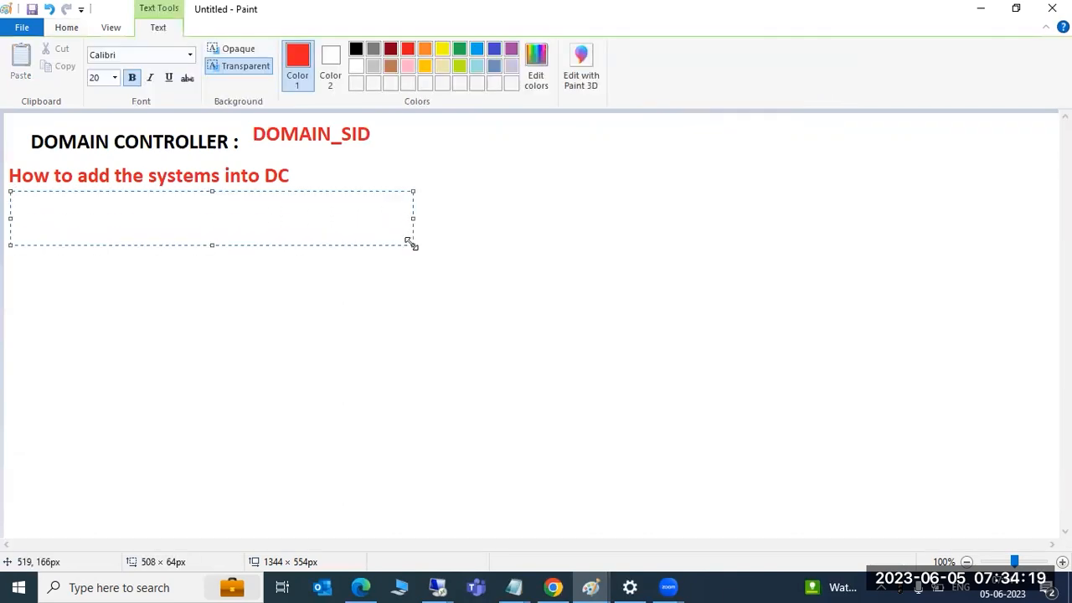
type("TRANSP")
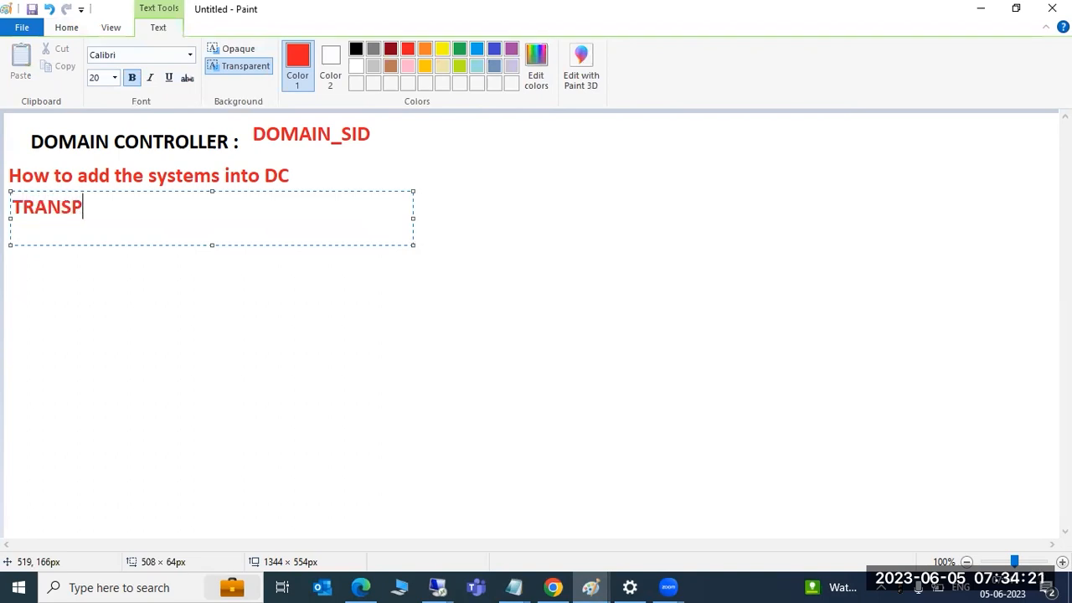
type("ORTS ROUTES")
key("Return")
type("TR")
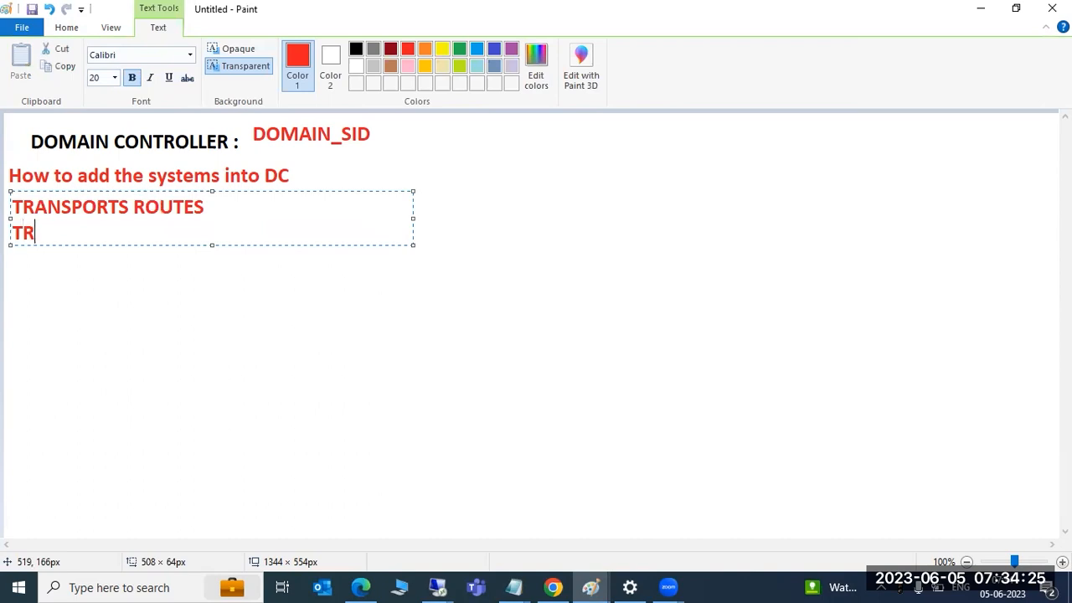
type("ANSPORT LAY")
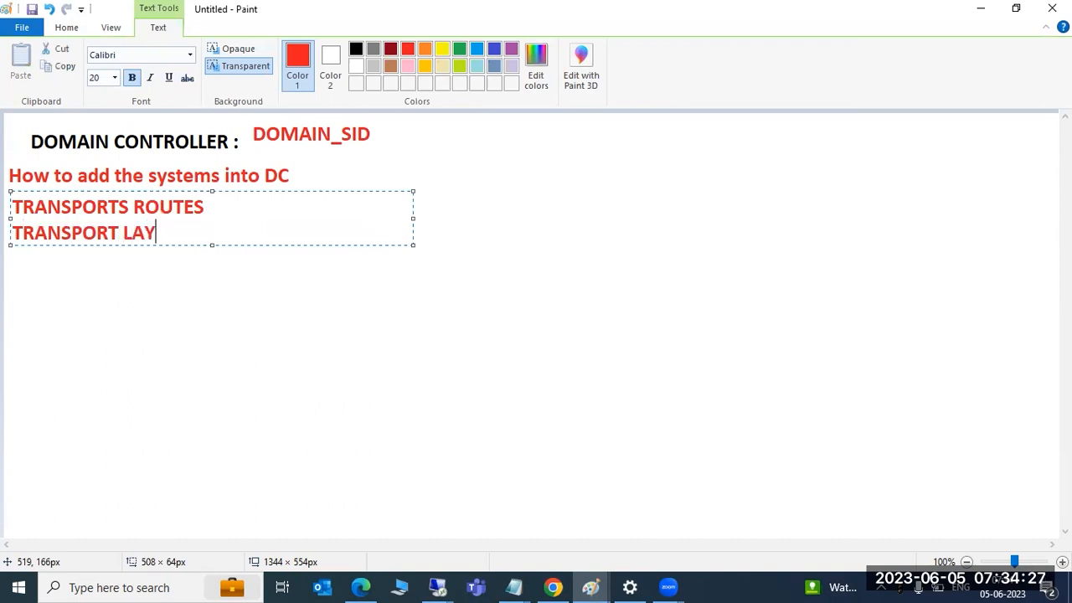
type("ERS")
left_click(198, 311)
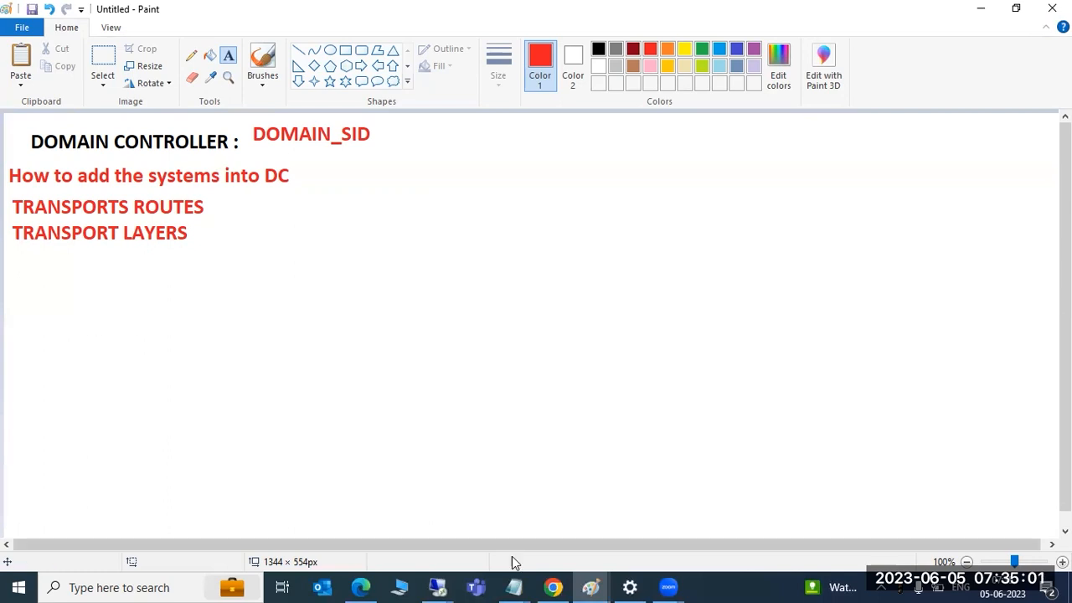
Minimize the remote session and return to the DOMAIN CONTROLLER notes in Paint
mouse_move(441, 587)
left_click(469, 516)
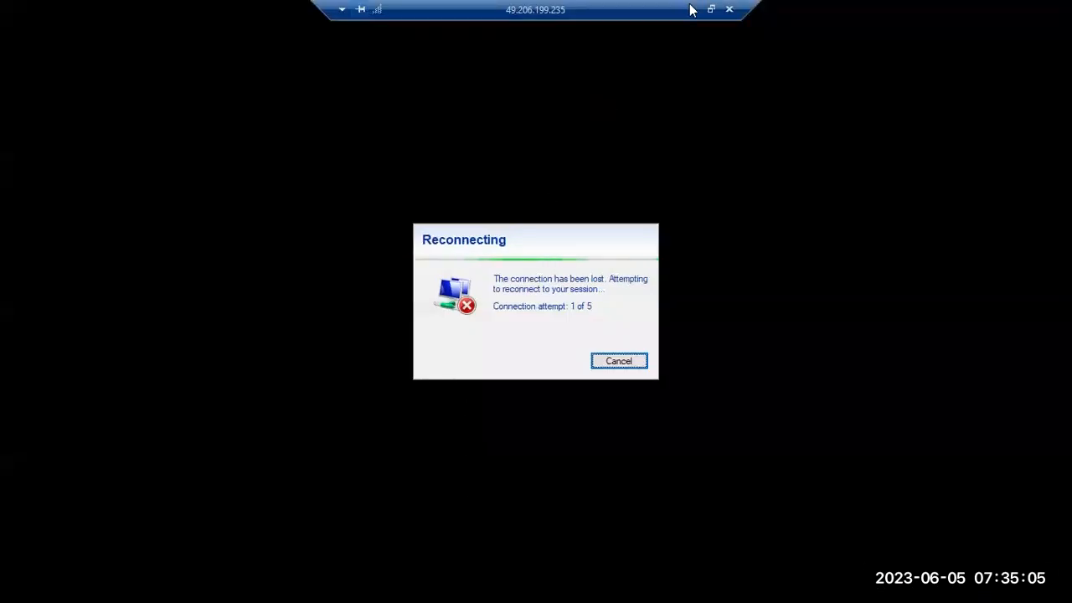
left_click(692, 10)
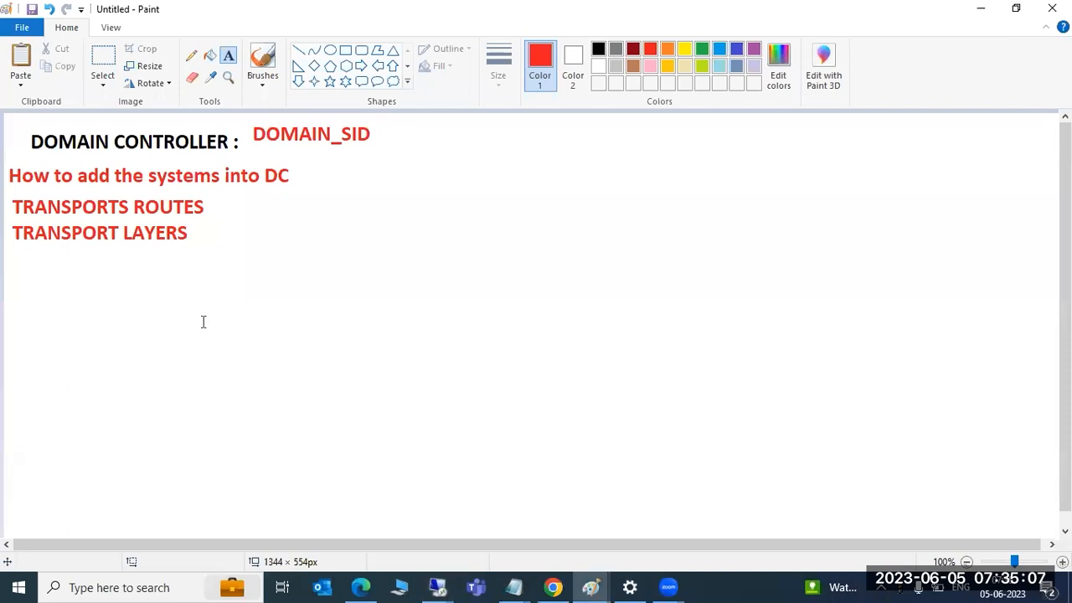
left_click(345, 51)
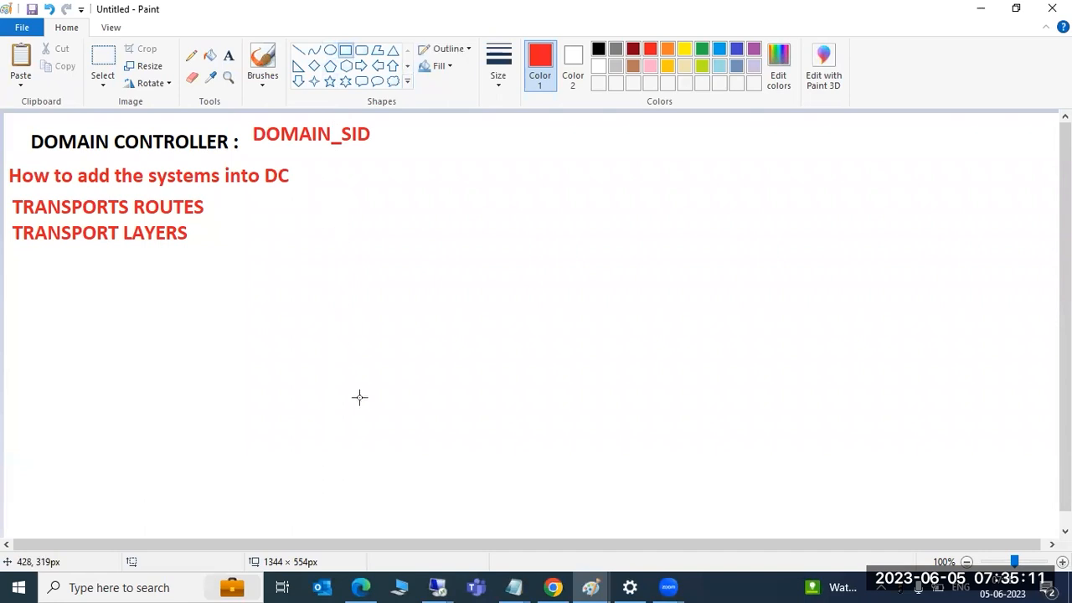
mouse_move(591, 587)
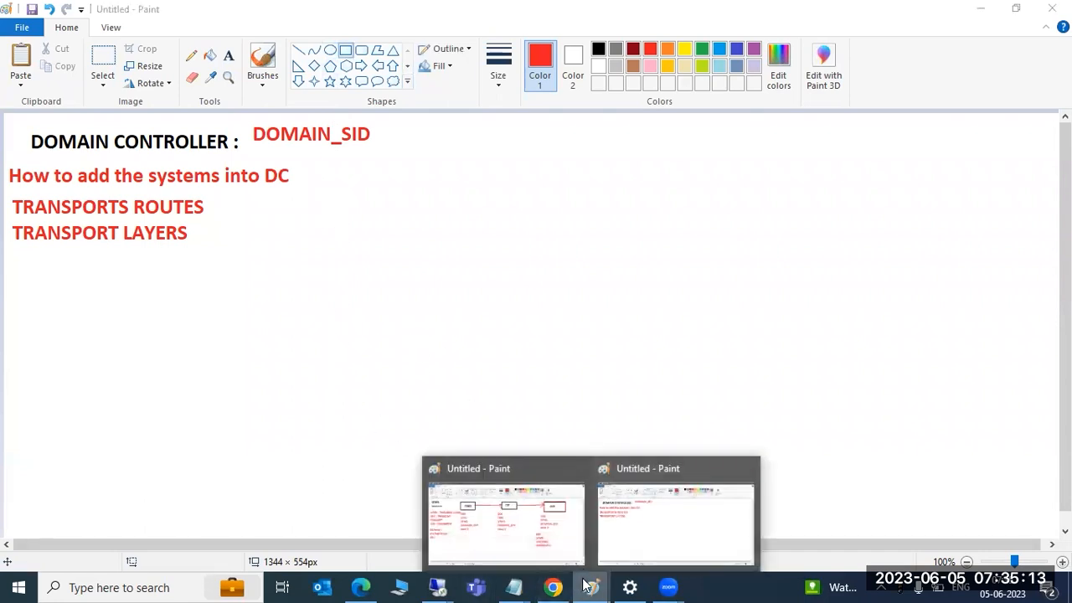
left_click(546, 526)
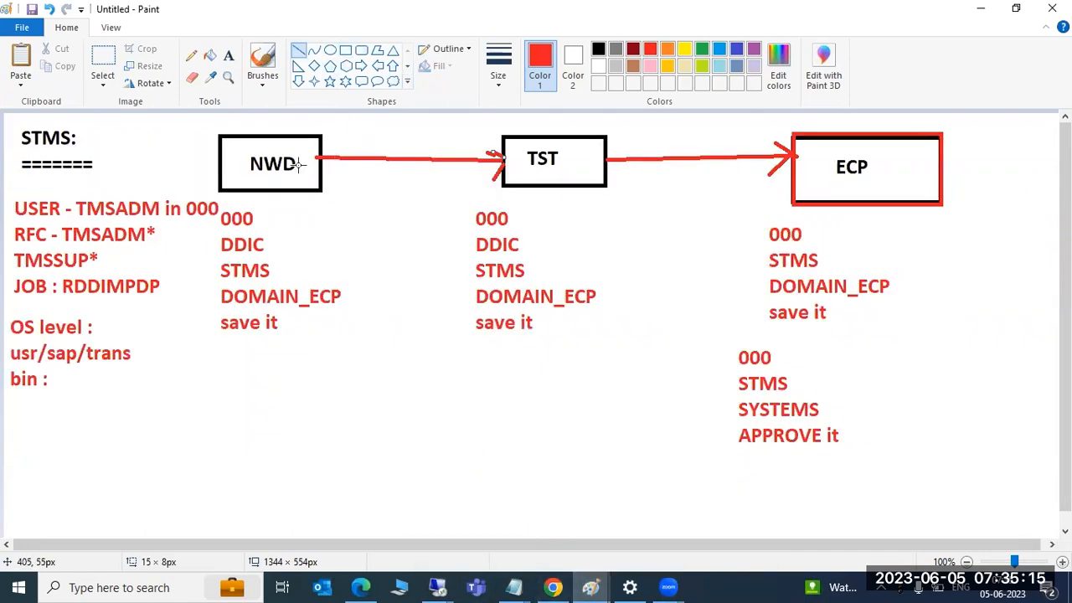
mouse_move(590, 586)
left_click(506, 521)
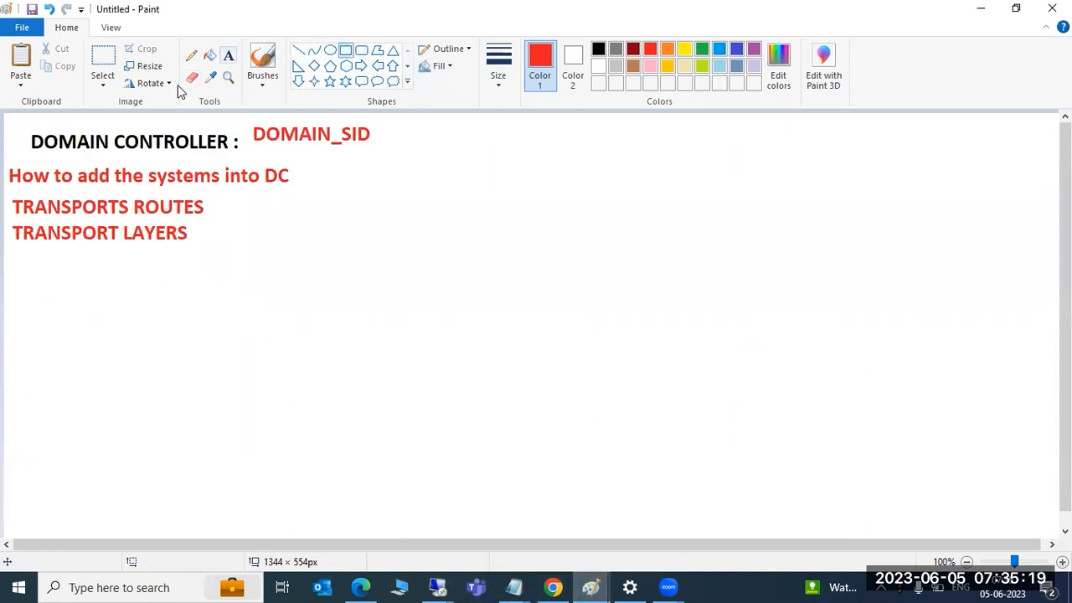
Add the note '2 types of ROUTES' to the right of TRANSPORTS ROUTES
left_click(229, 55)
left_click(285, 210)
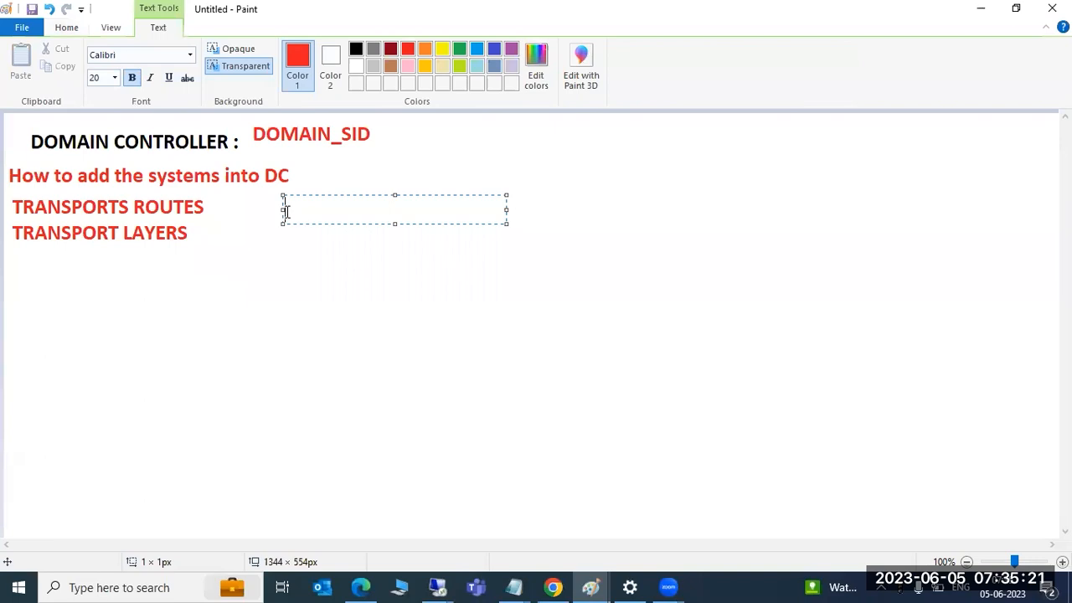
type("2 types of ")
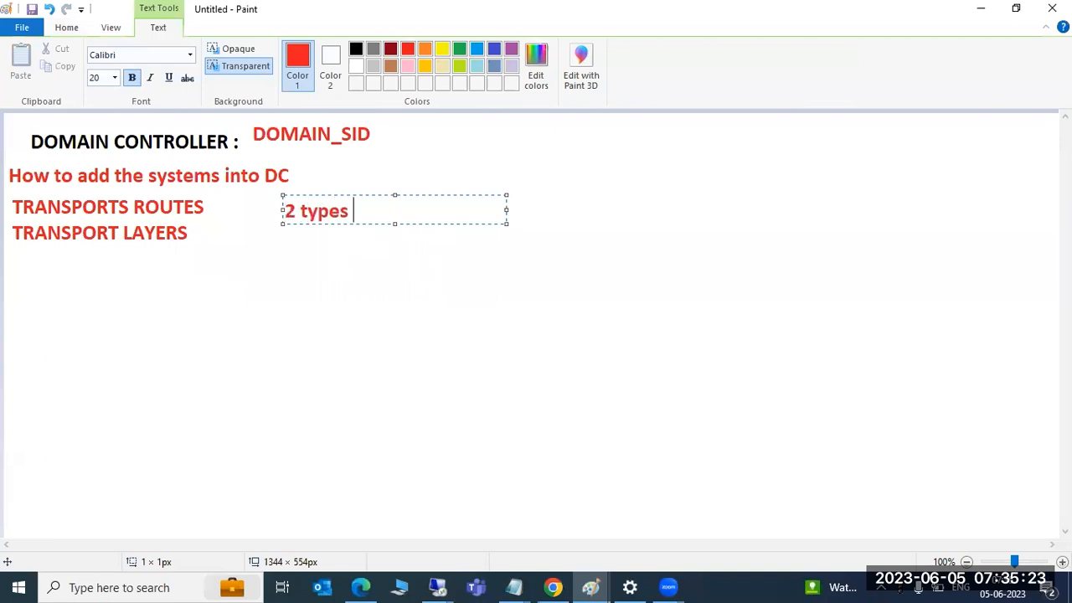
type("ROUTE")
type("S")
key("Return")
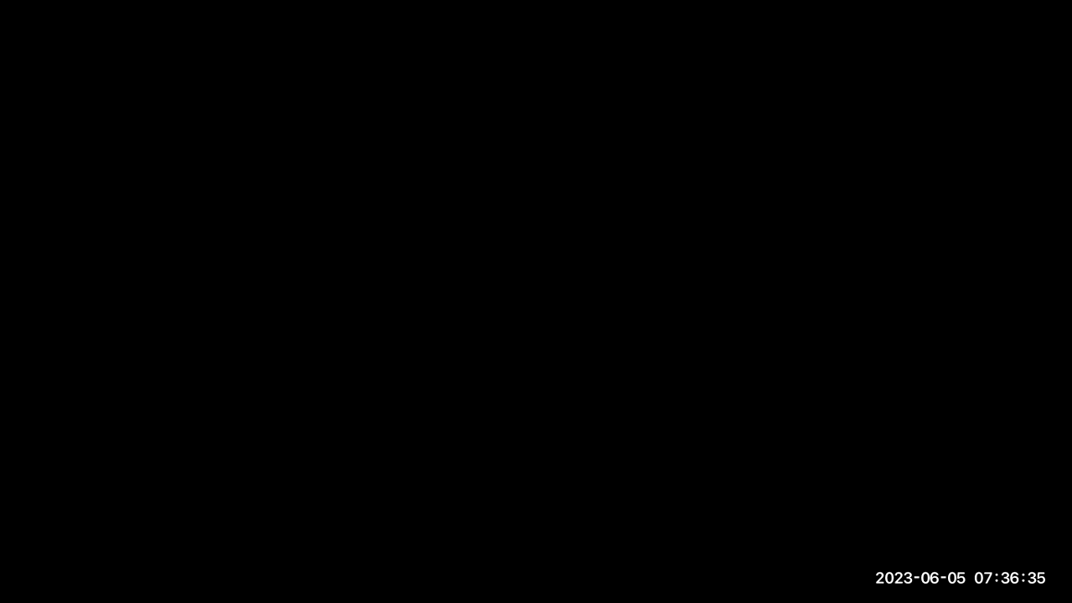
left_click(58, 388)
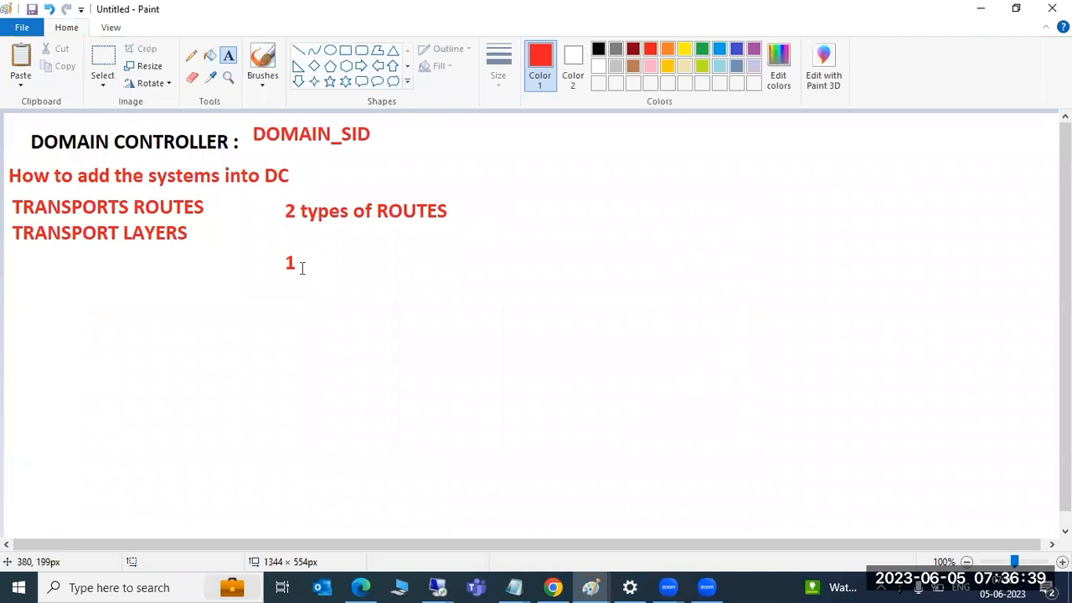
Add a text box listing CONSOLIDATION ROUTE and DELIVERY ROUTE beside the 1
left_click_drag(316, 243, 747, 303)
type("CO")
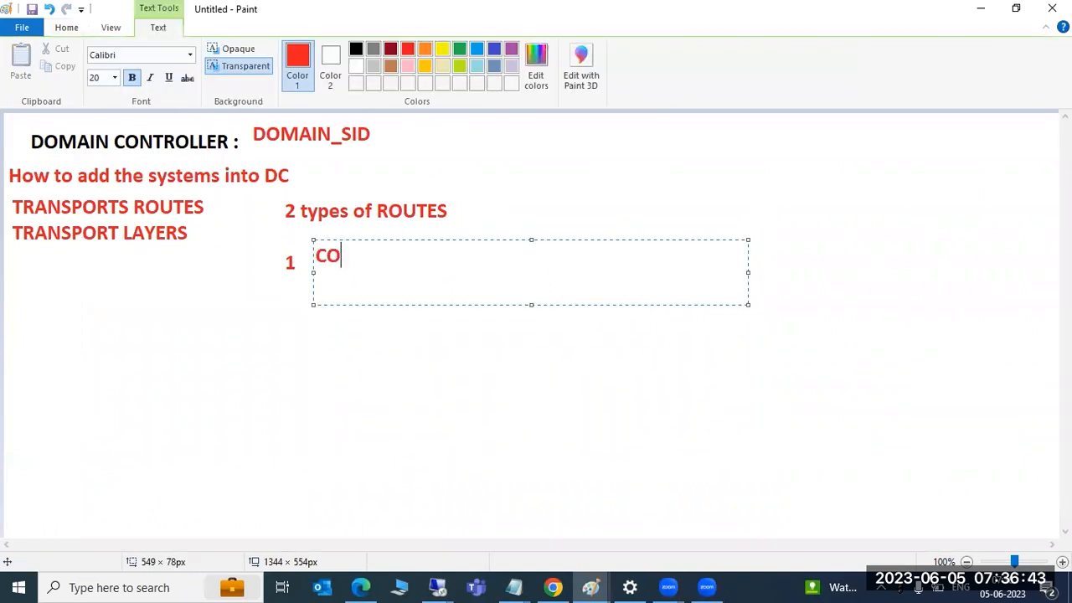
type("NSOLIDATION")
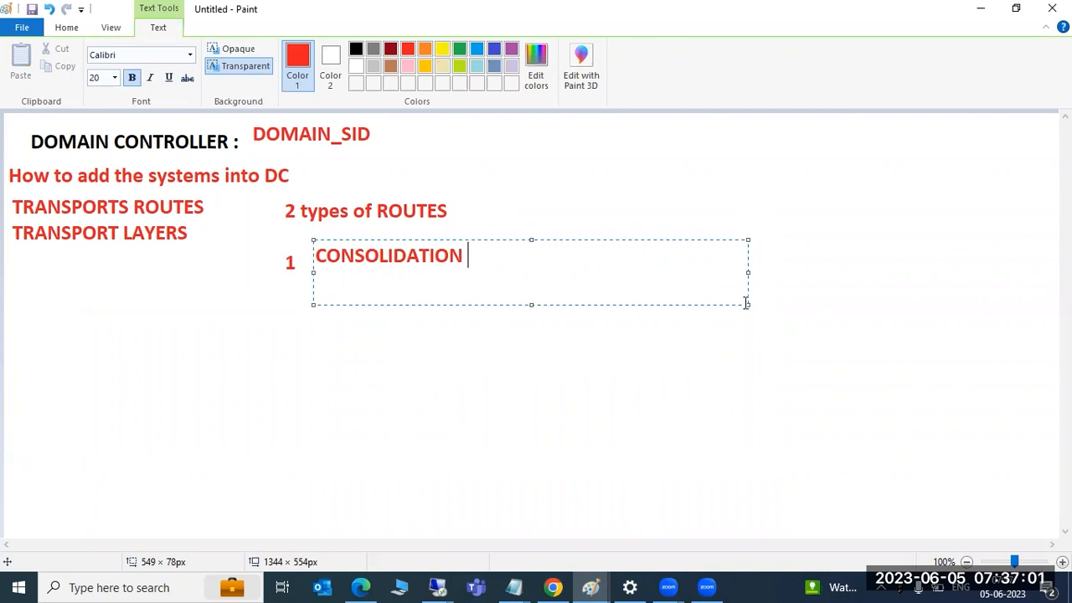
type("ROUTE")
key("Return")
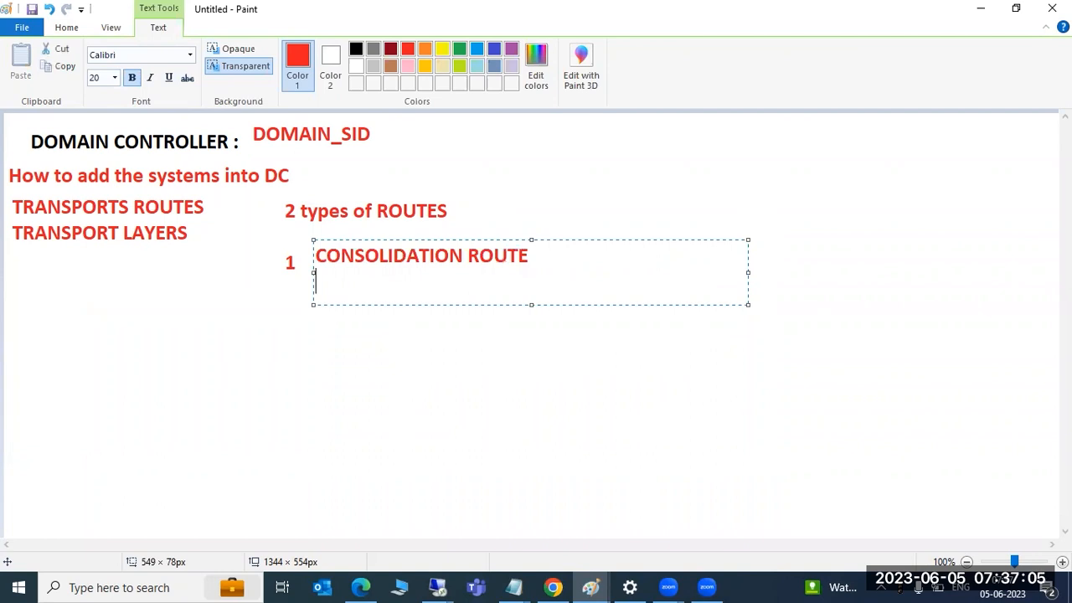
type("DELIVER")
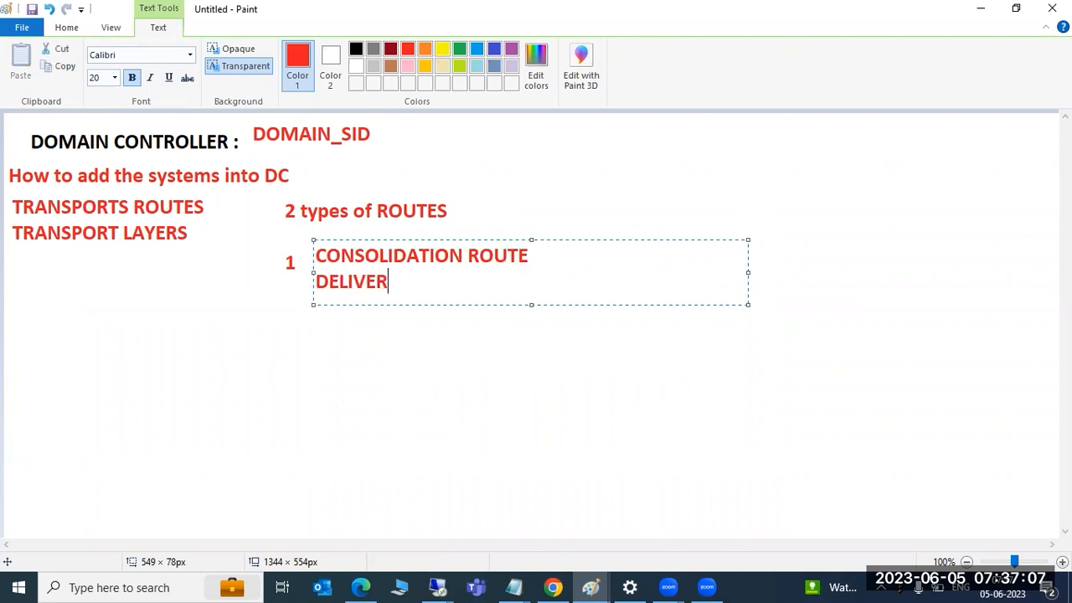
type("Y ROUTE")
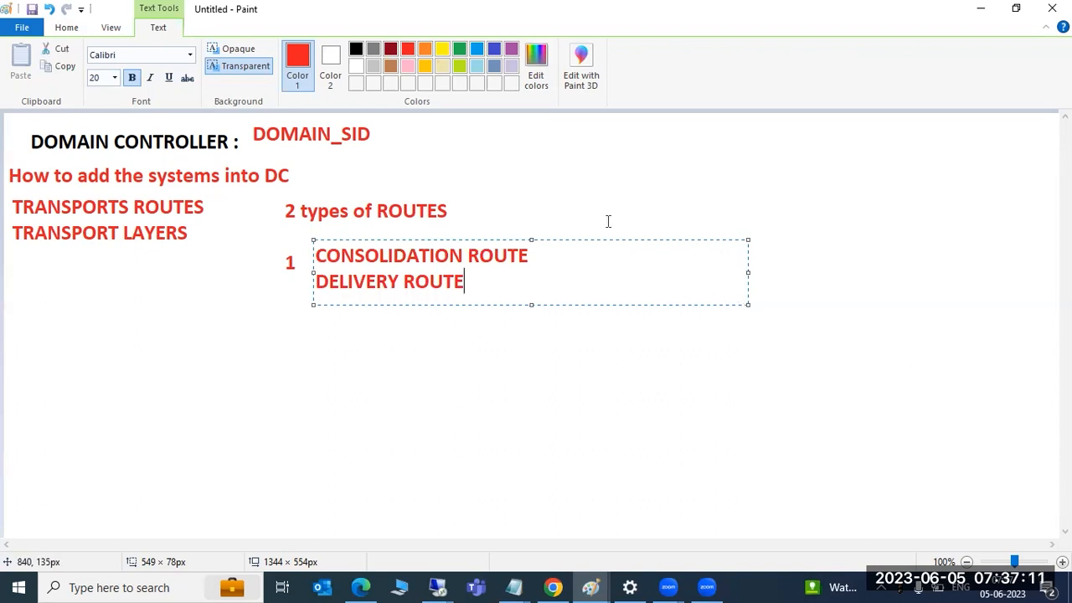
left_click(438, 586)
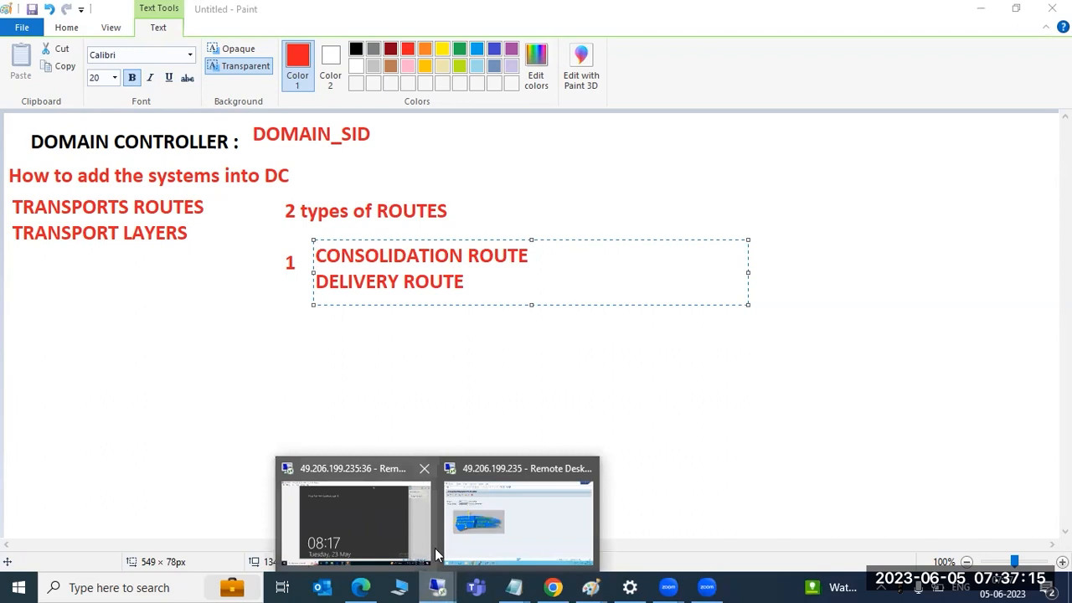
Label the STMS diagram: CONS between NWD and TST, Delivery between TST and ECP
mouse_move(590, 586)
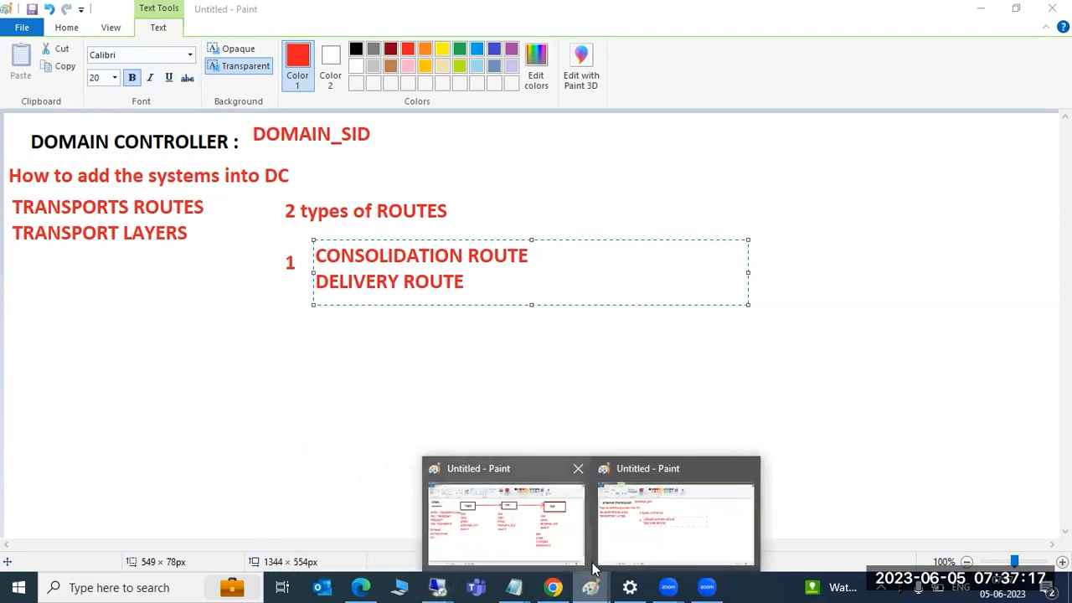
left_click(484, 505)
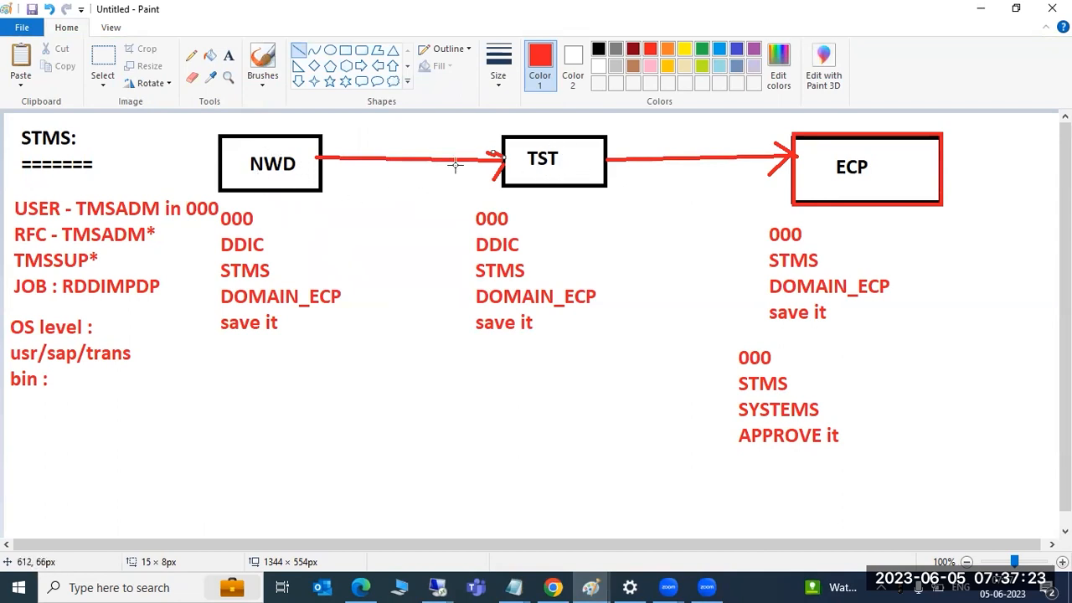
left_click(228, 56)
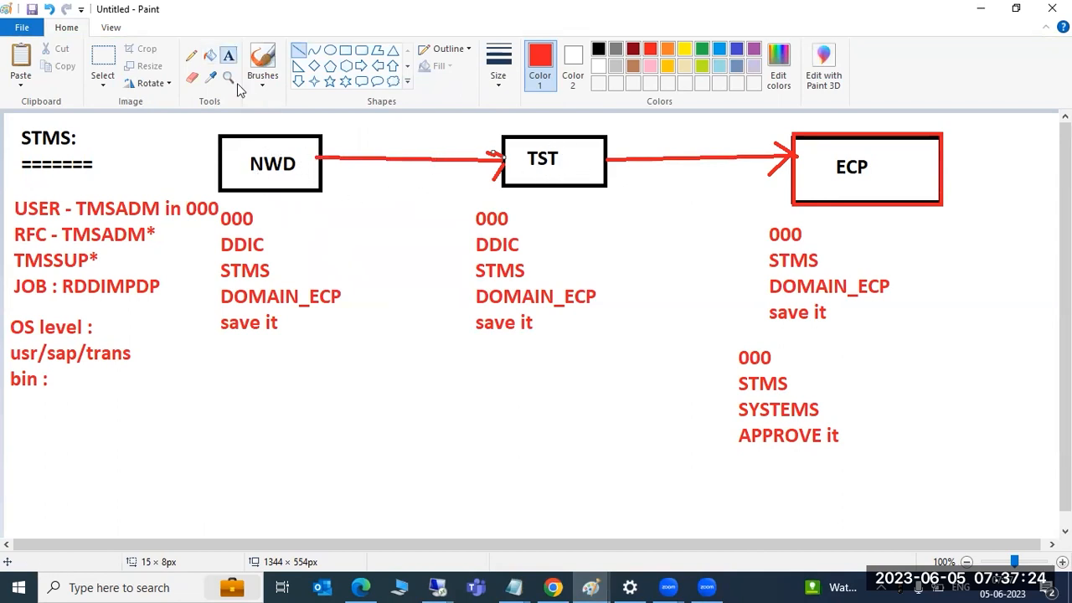
left_click(351, 188)
type("CONS")
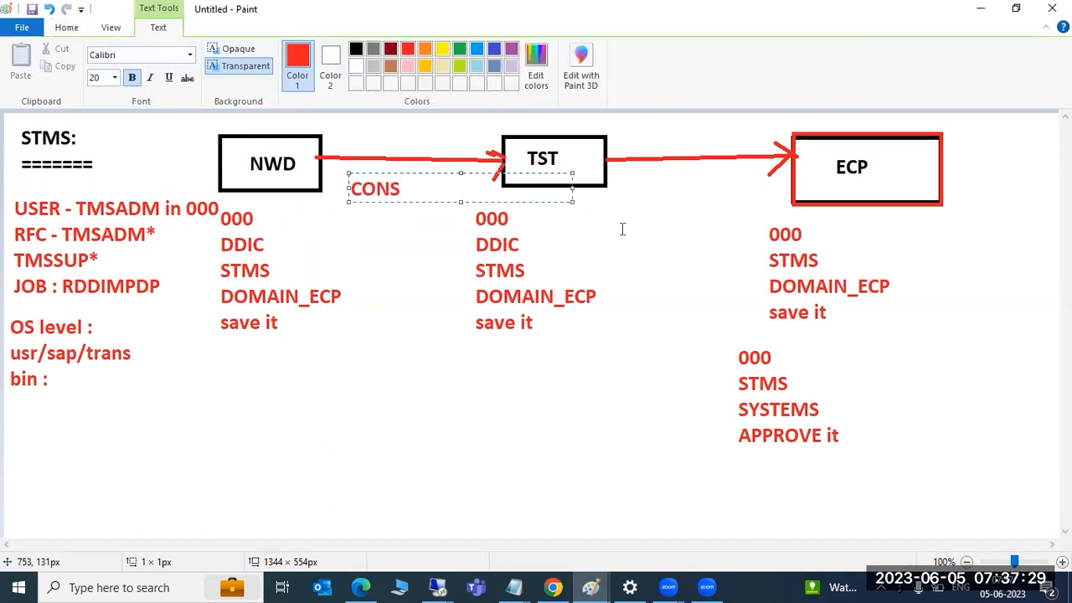
left_click(623, 201)
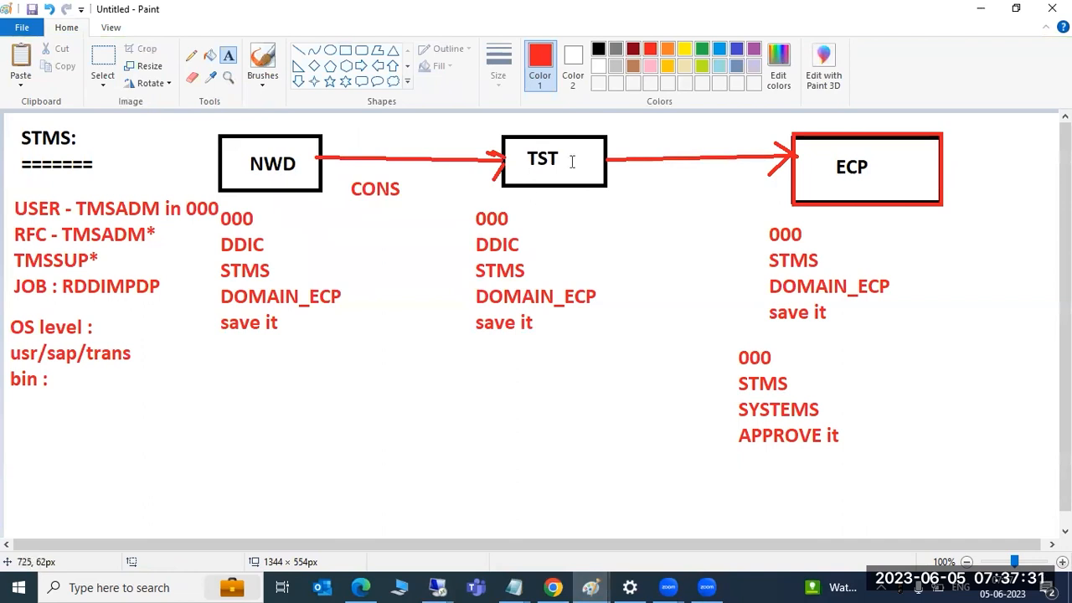
left_click(651, 183)
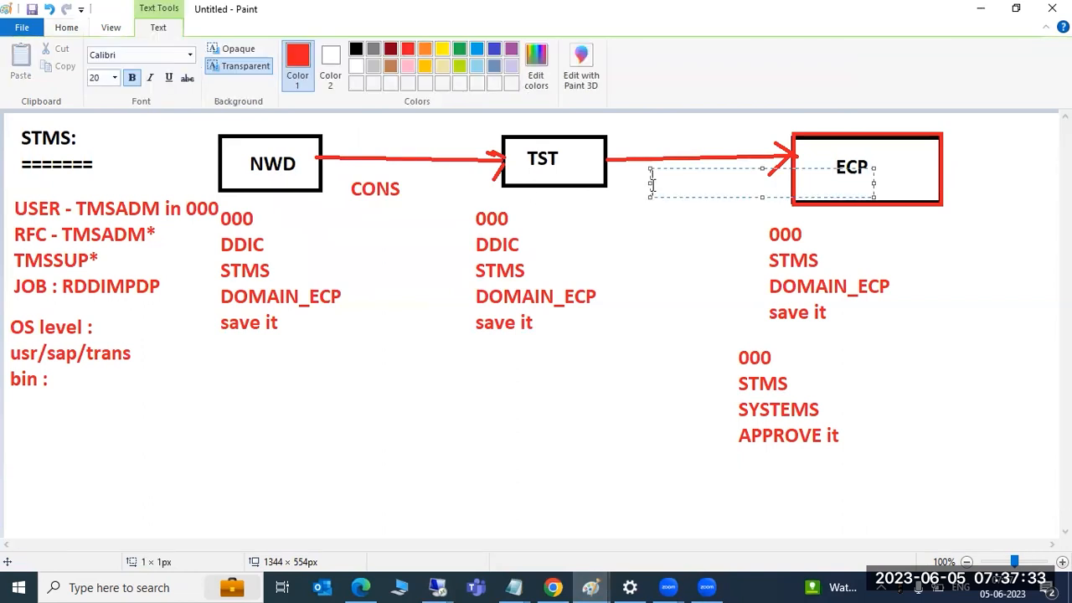
type("Delivery")
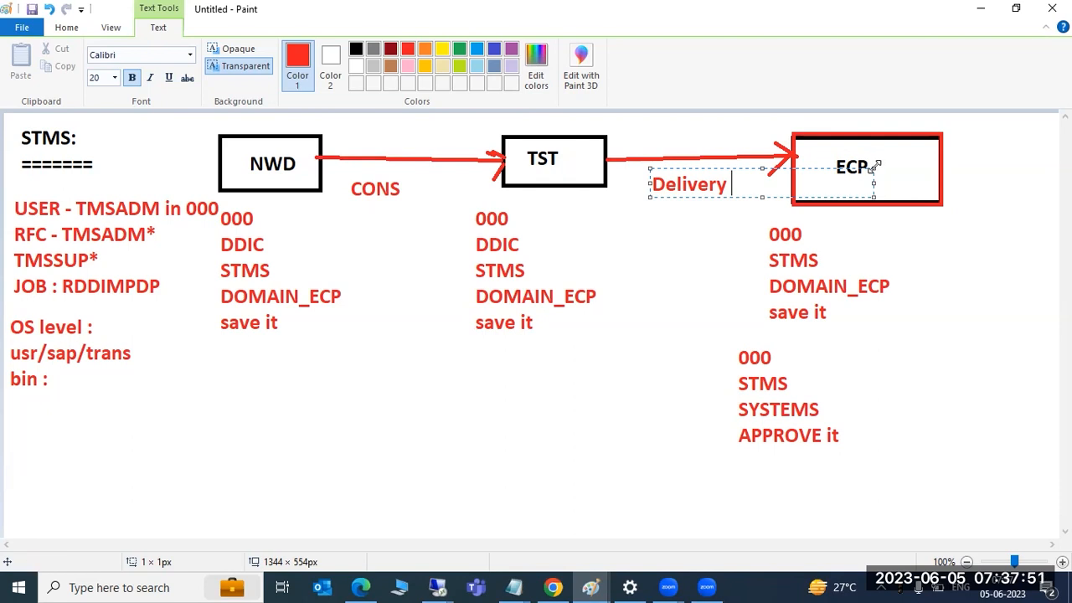
left_click(632, 268)
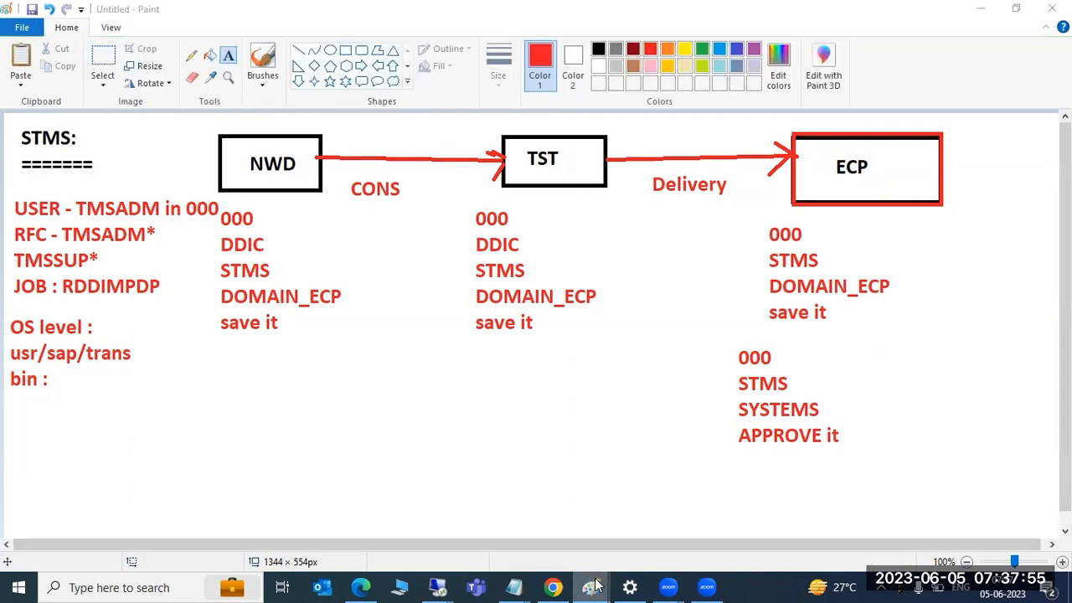
Close the recordings folder, go over the CONSOLIDATION and DELIVERY ROUTE notes, then return to SAP
mouse_move(588, 585)
left_click(553, 528)
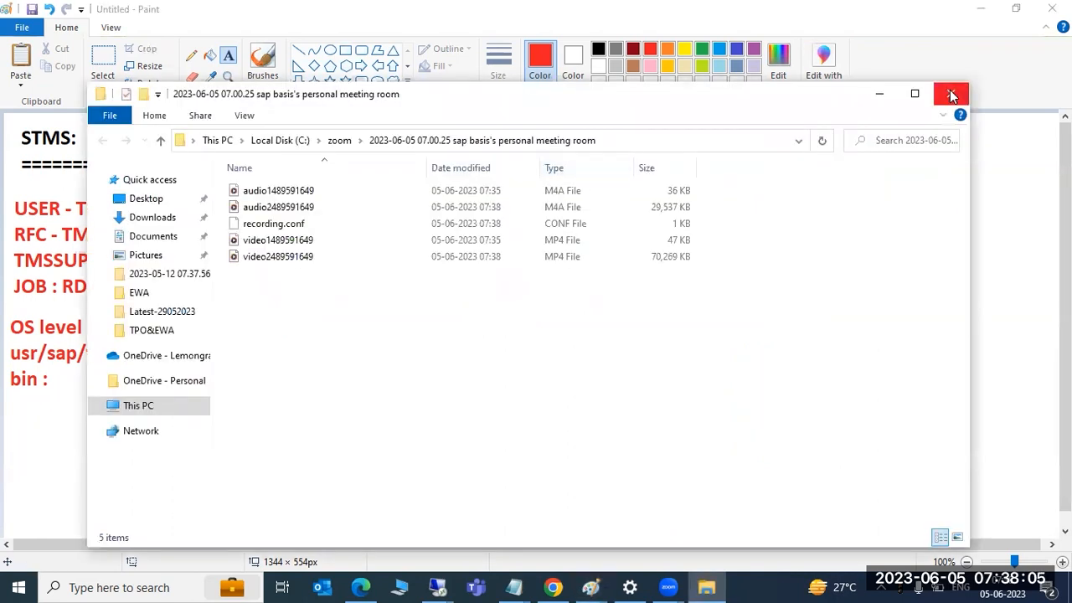
left_click(951, 95)
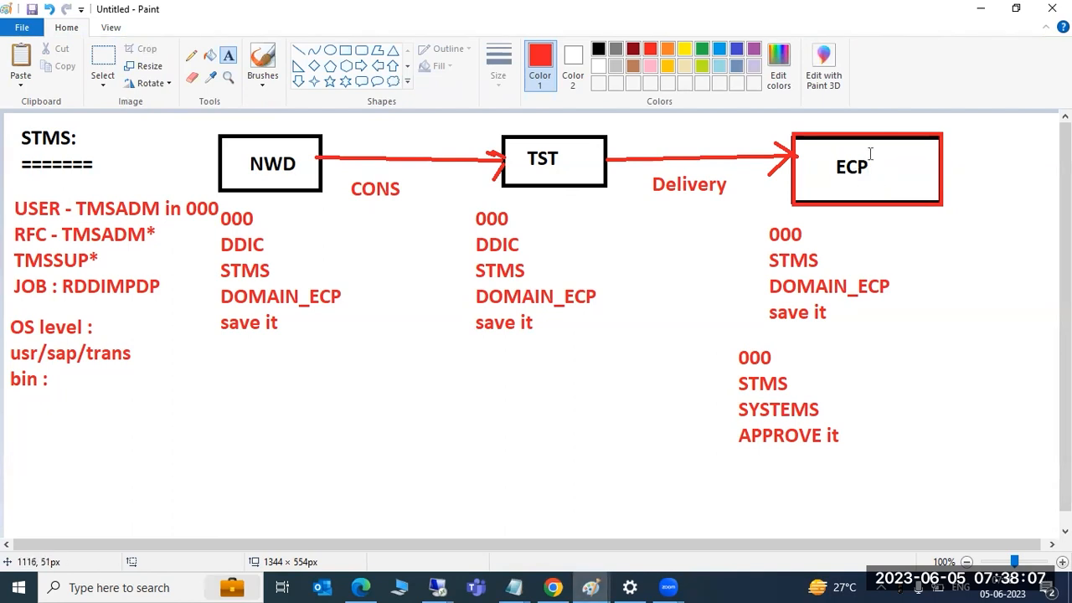
left_click(597, 581)
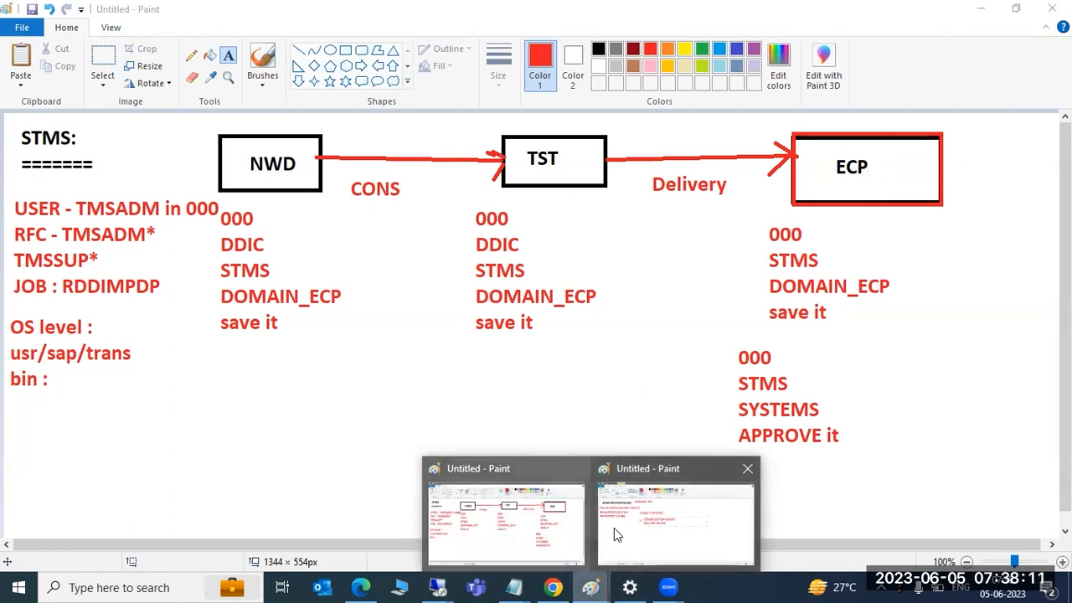
left_click(616, 533)
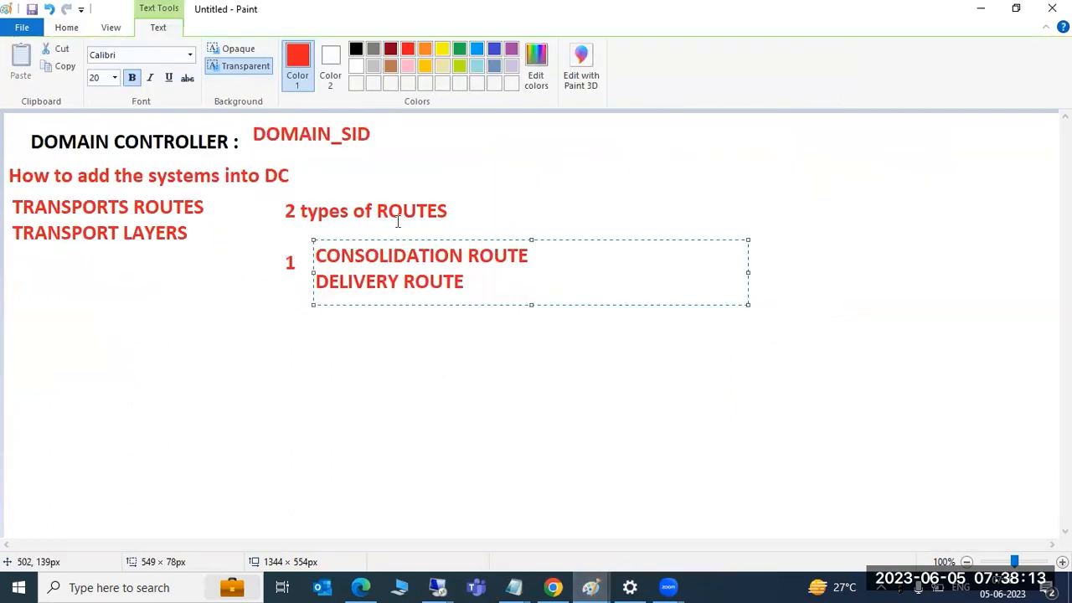
left_click_drag(379, 256, 467, 256)
left_click_drag(366, 282, 430, 282)
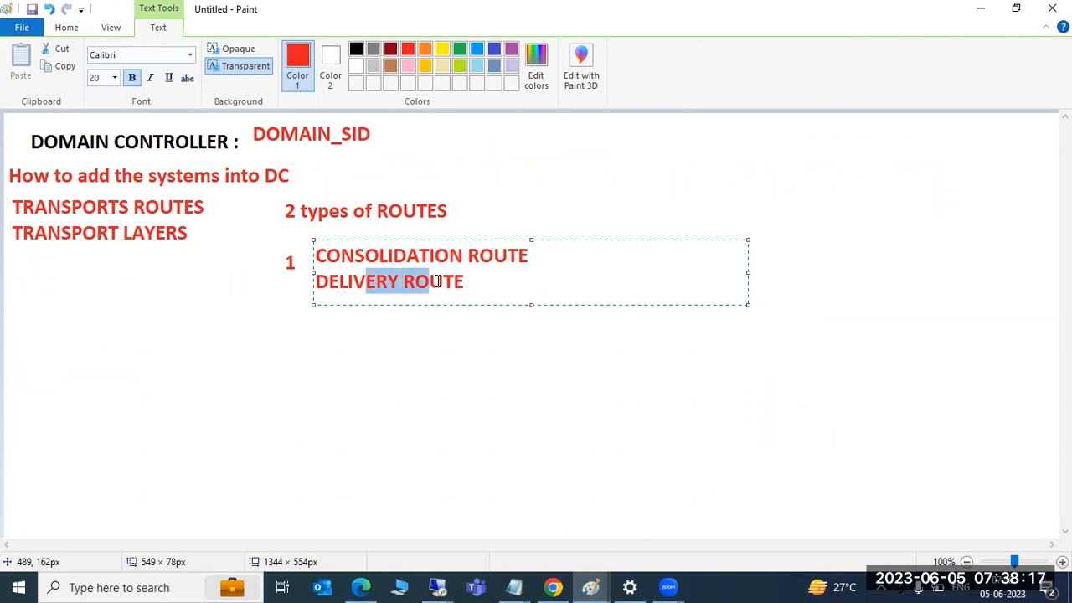
left_click(437, 587)
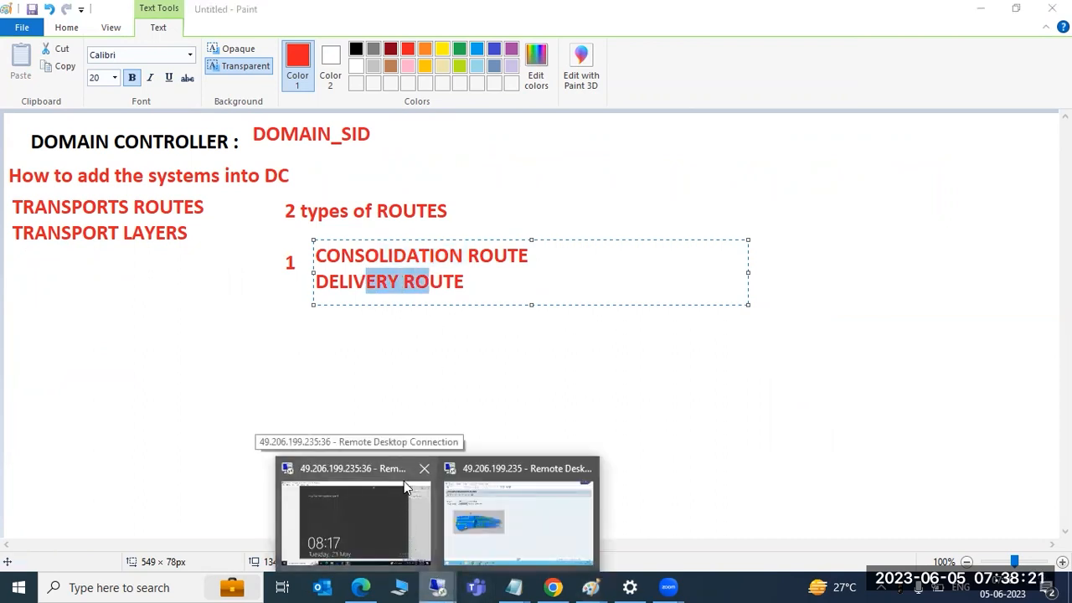
left_click(480, 493)
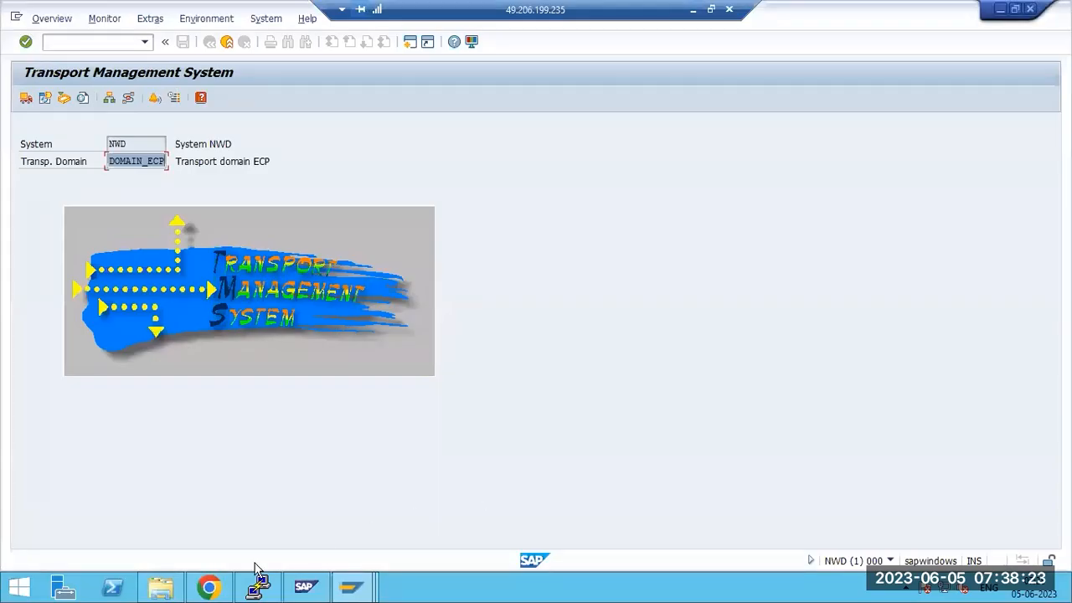
Leave the system overview, run STMS, and open the Transport Routes display for DOMAIN_ECP
left_click(350, 589)
left_click(224, 523)
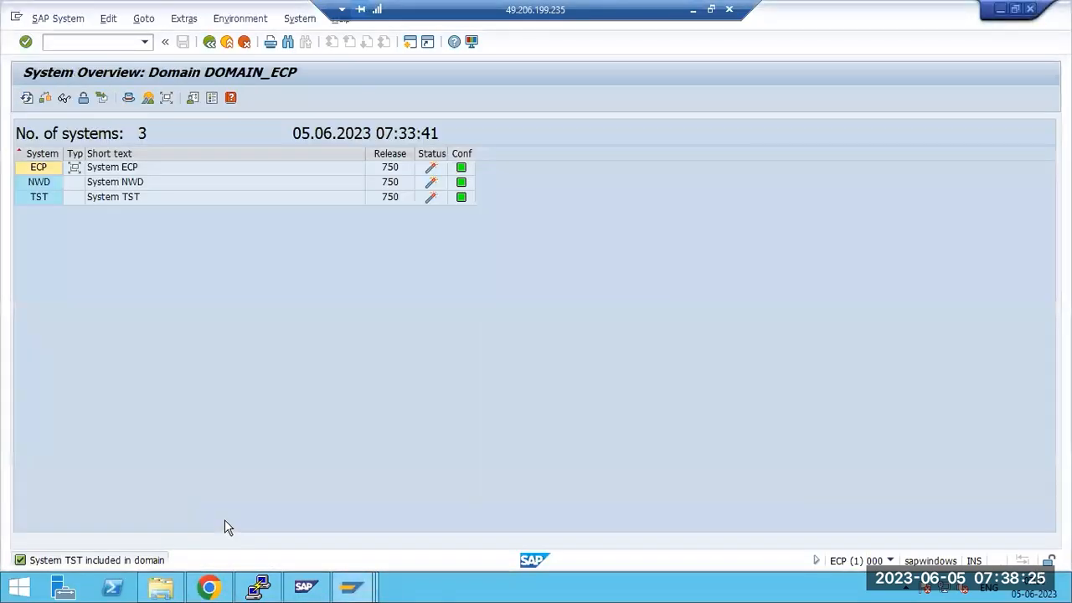
key("F3")
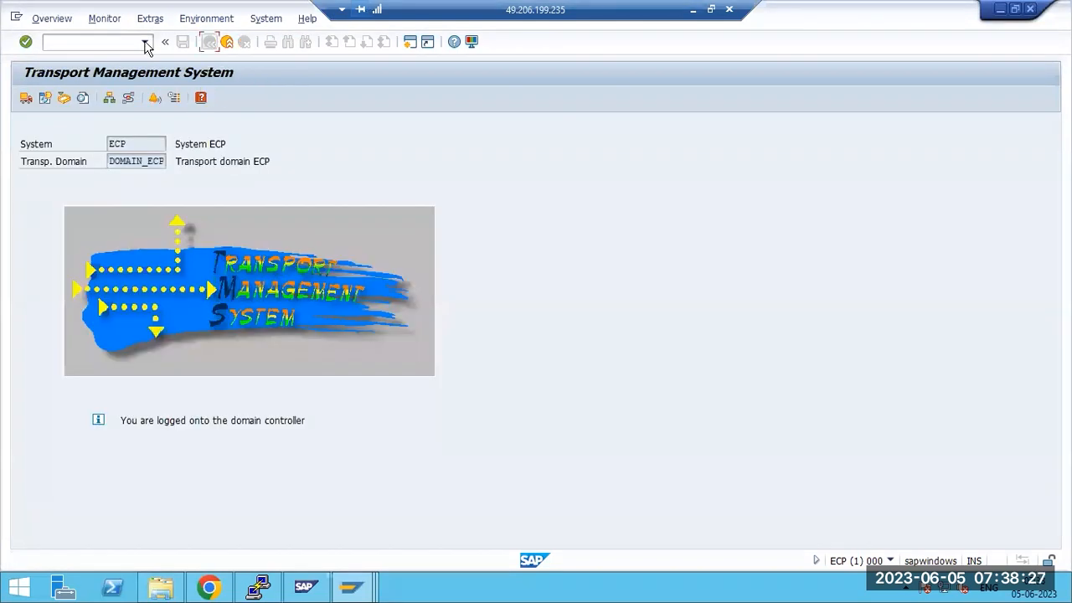
left_click(227, 41)
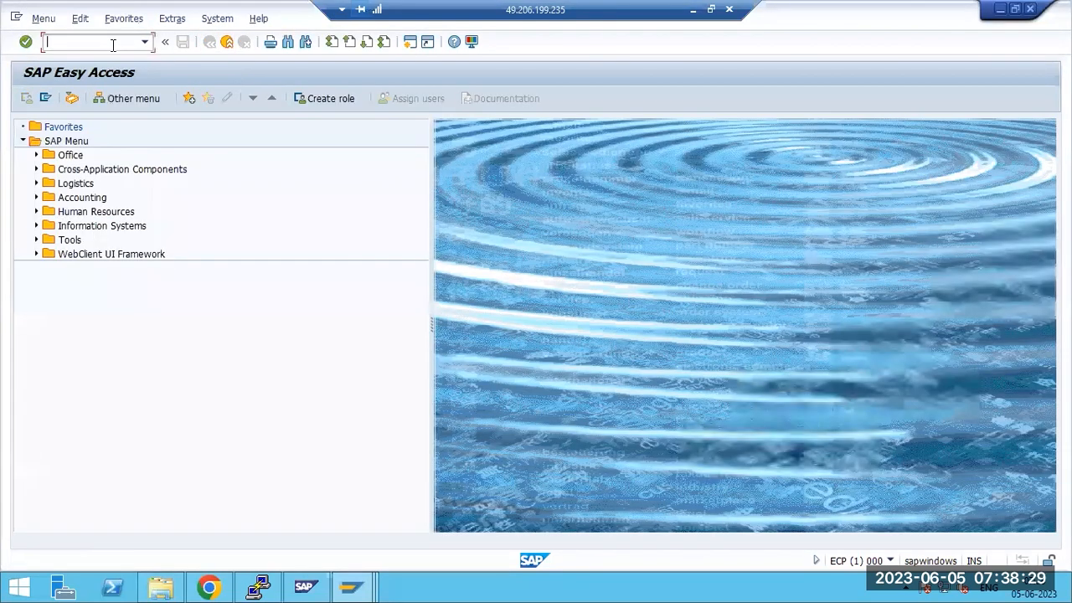
type("stms")
key("Return")
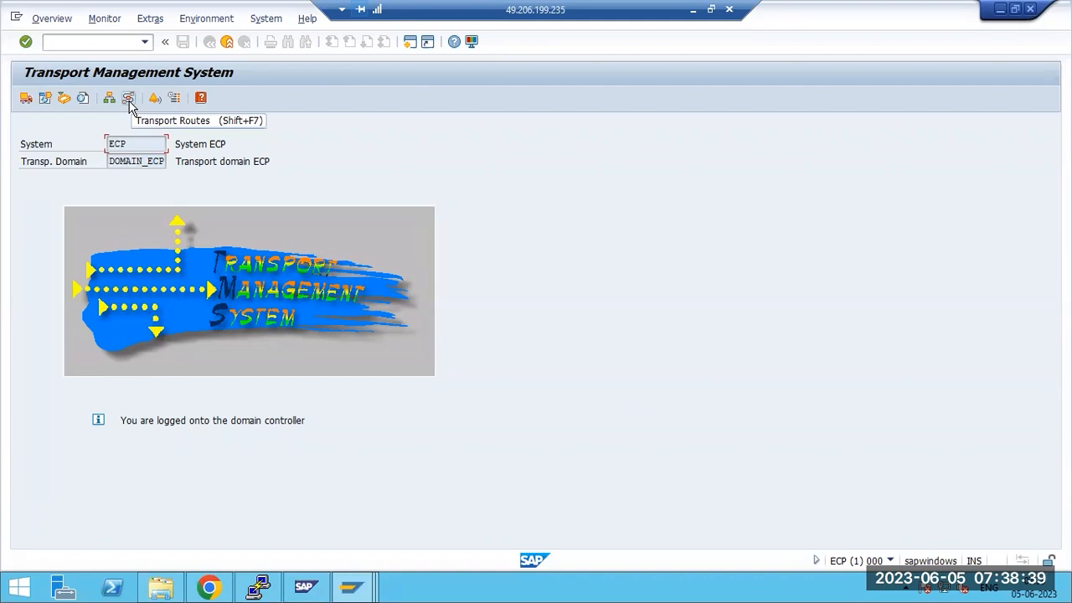
left_click(129, 98)
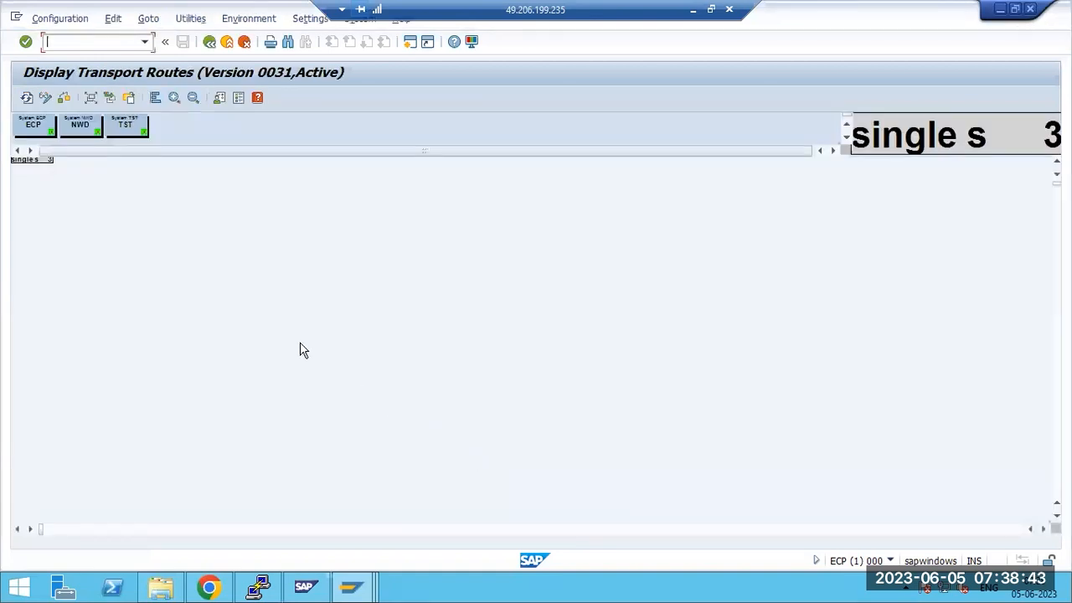
In change mode, apply the Three Systems in Group standard configuration with NWD, TST and ECP
left_click(46, 99)
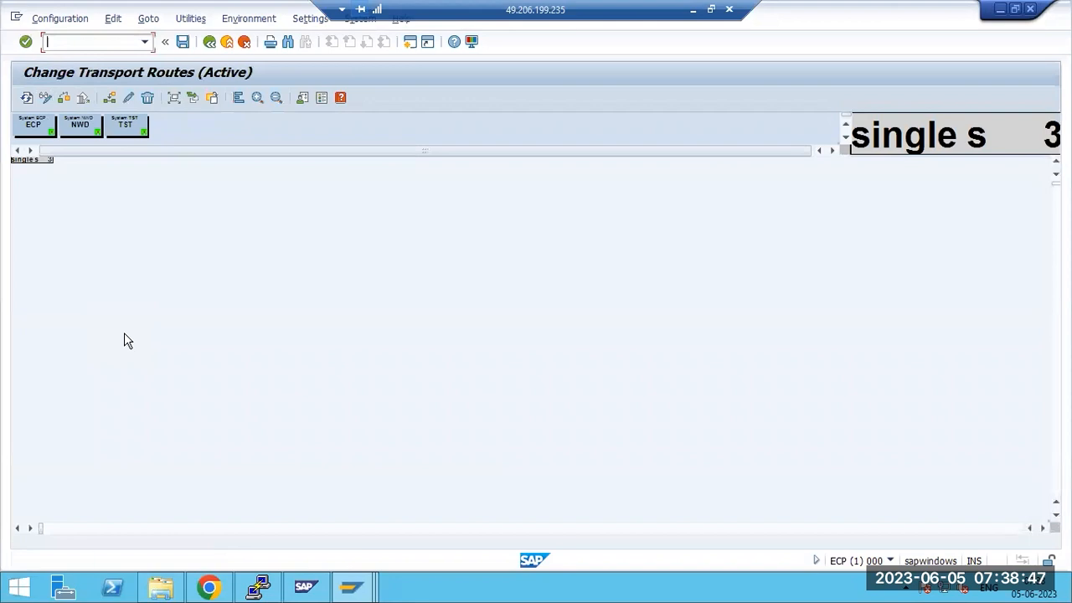
left_click(77, 21)
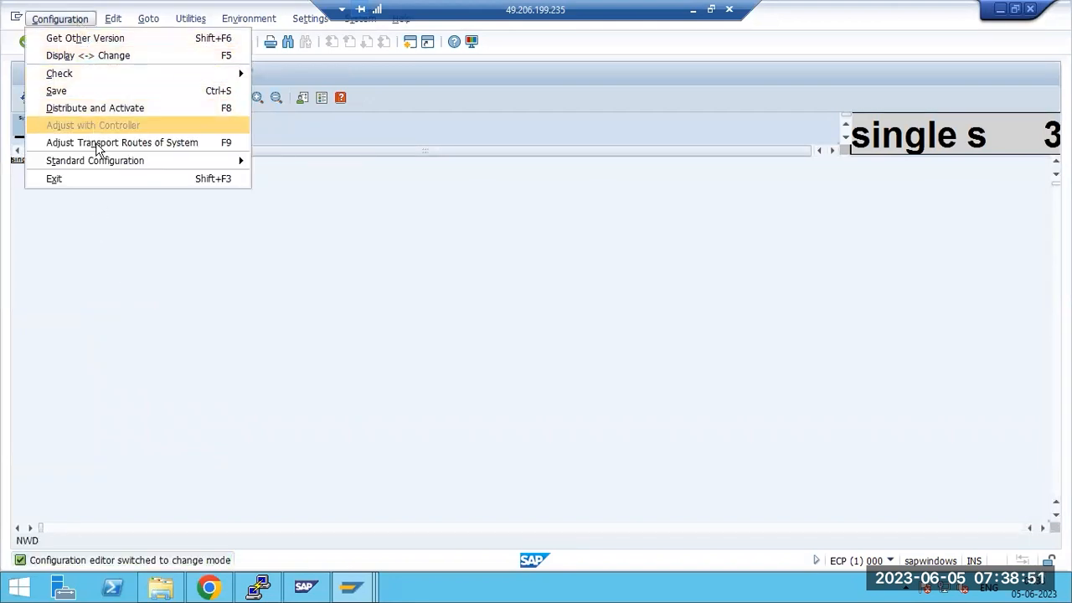
mouse_move(192, 166)
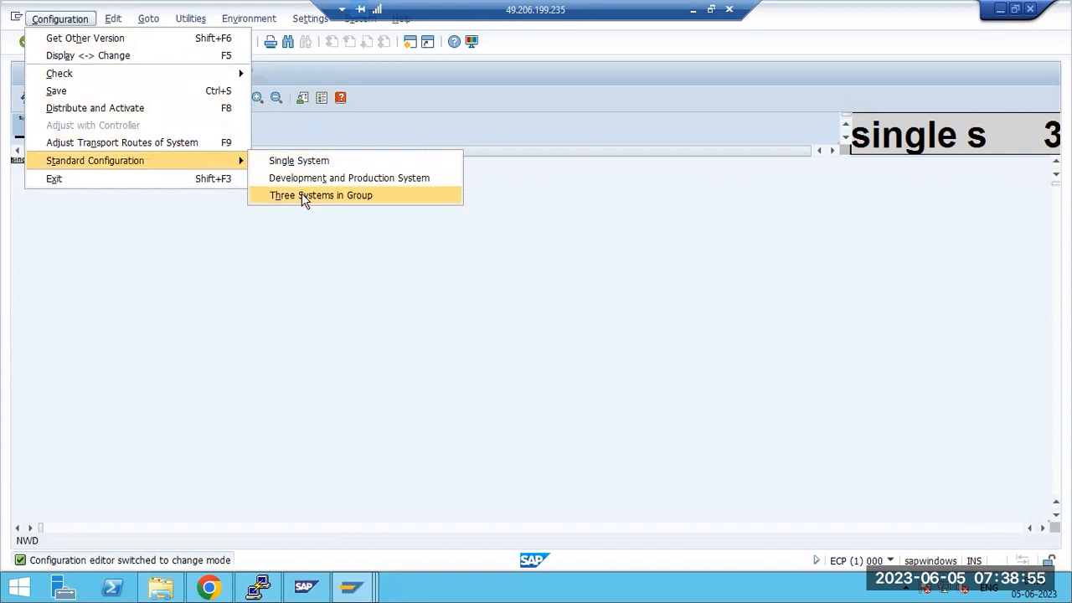
left_click(303, 197)
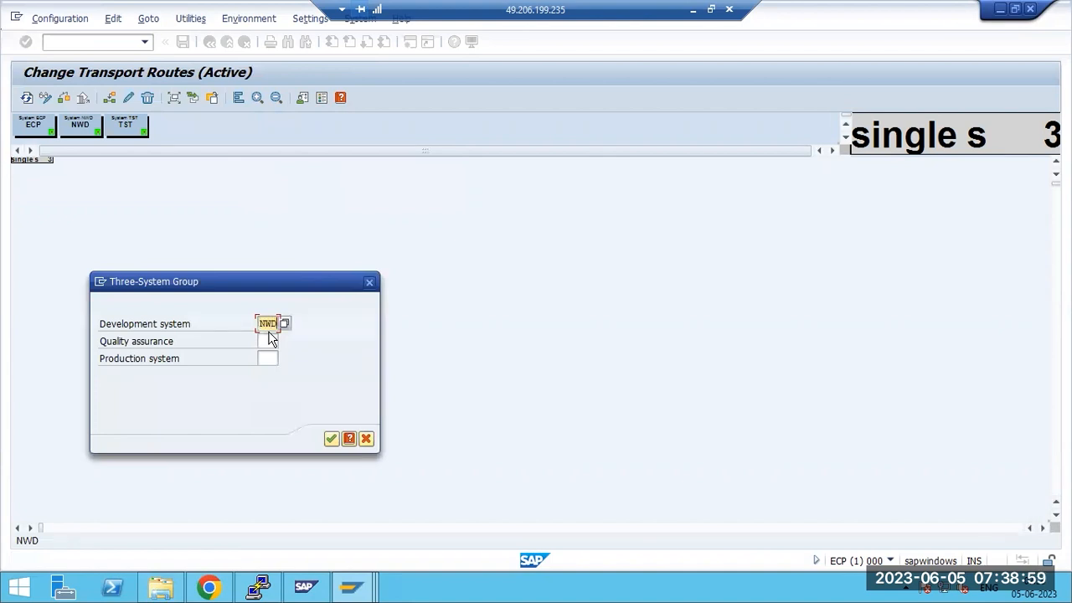
left_click(265, 341)
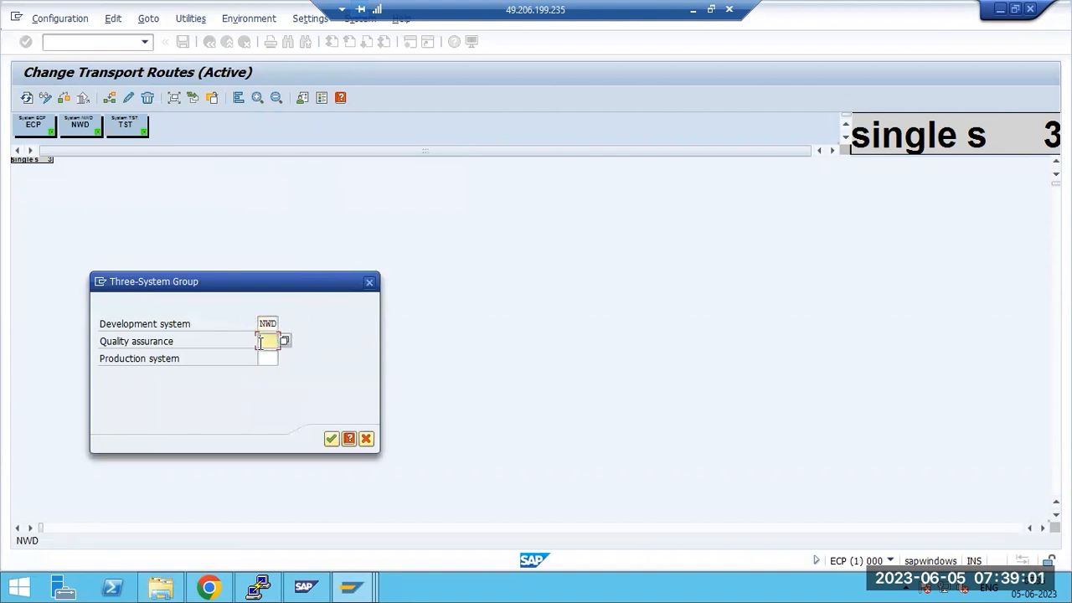
type("TST")
left_click(262, 358)
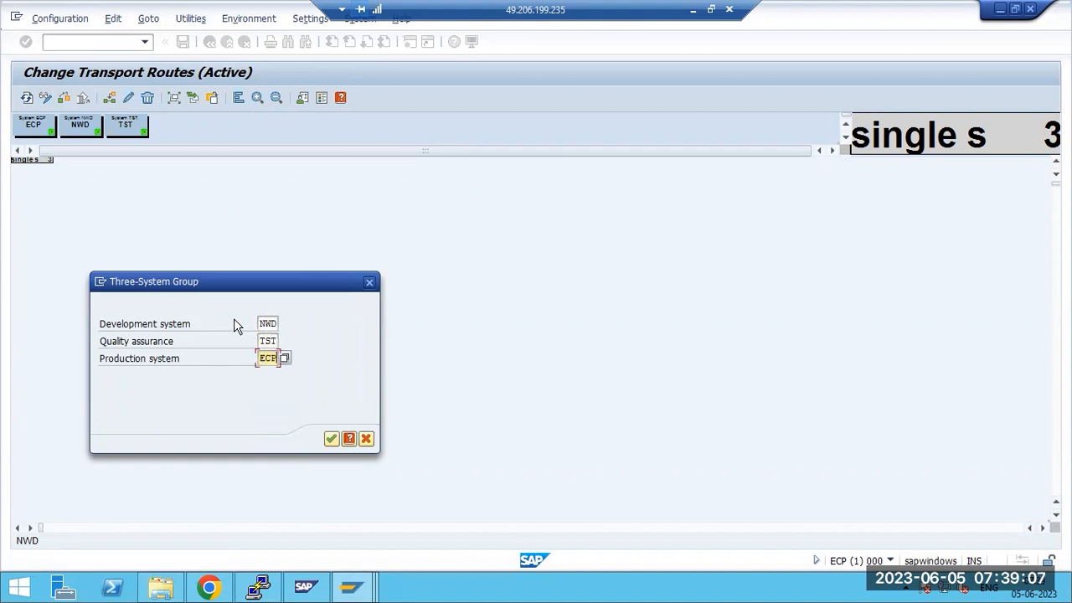
left_click(127, 331)
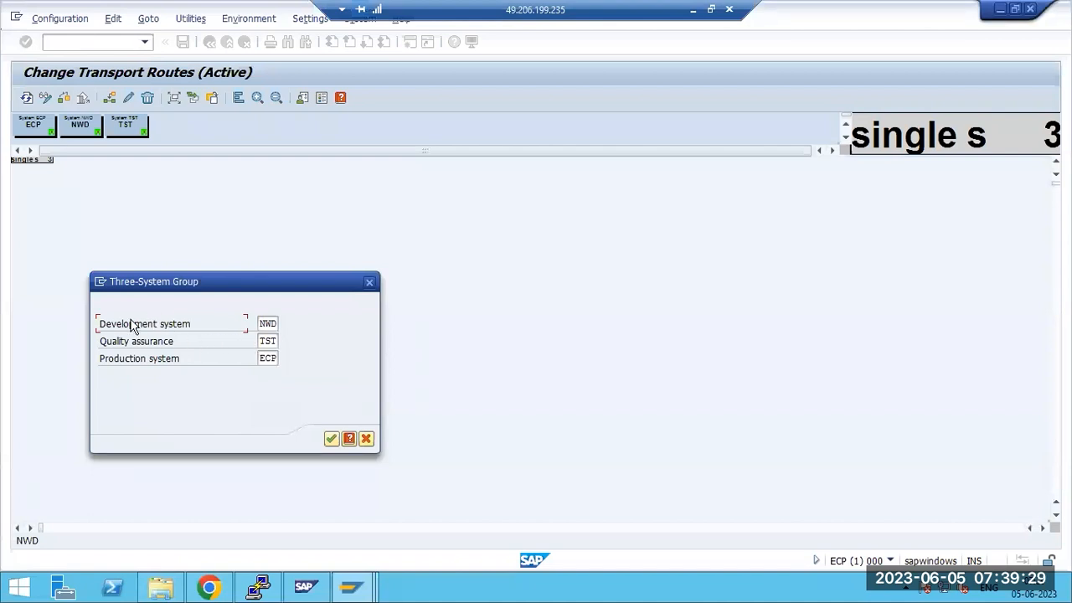
Review NWD as development, TST as quality assurance, ECP as production, and confirm
left_click(265, 341)
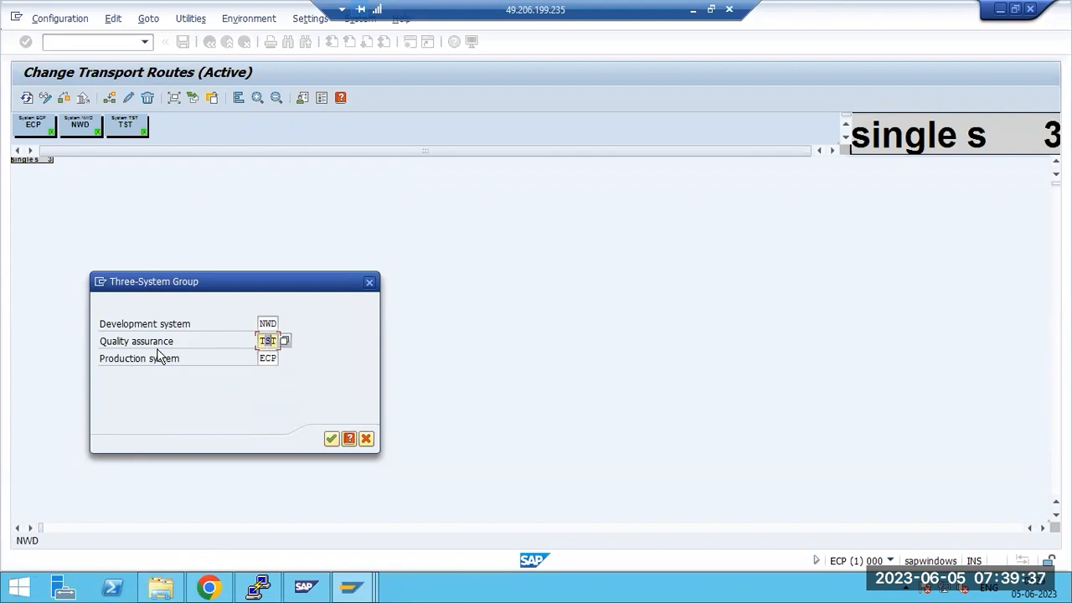
left_click(268, 359)
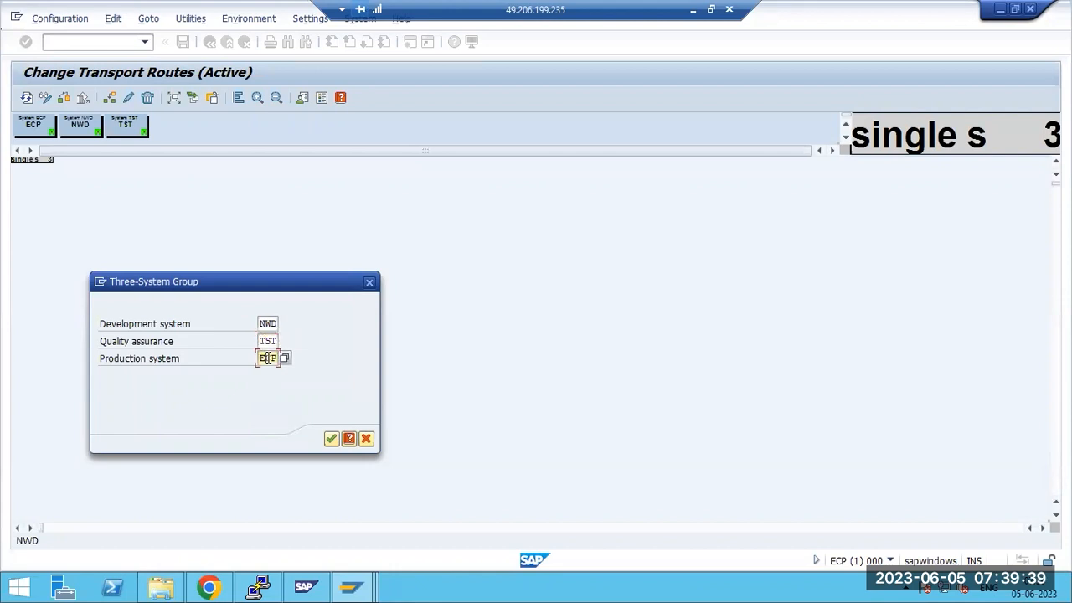
left_click(268, 324)
left_click(266, 341)
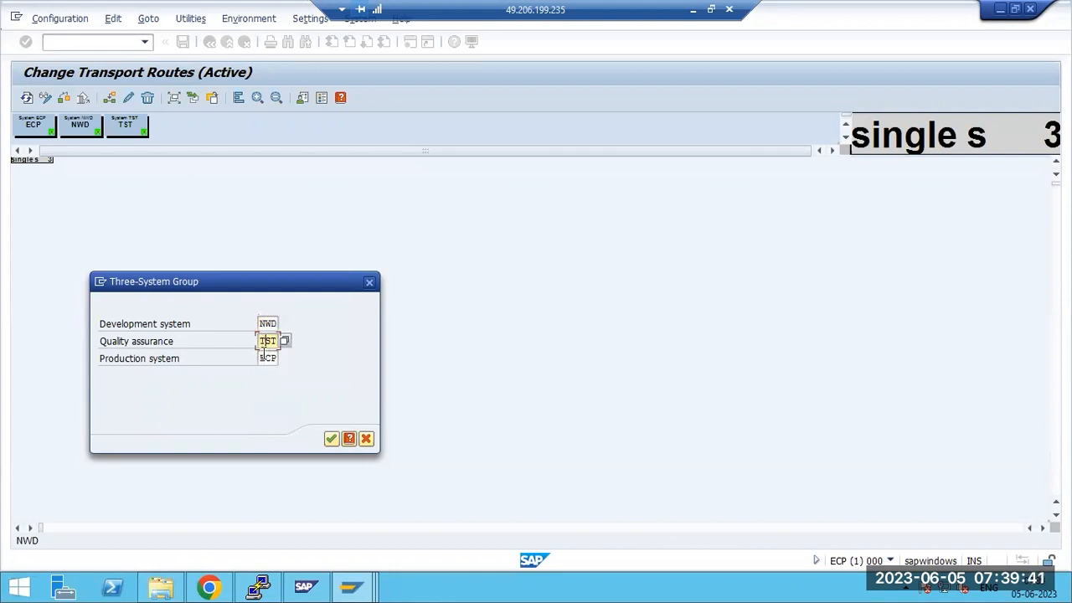
left_click(331, 439)
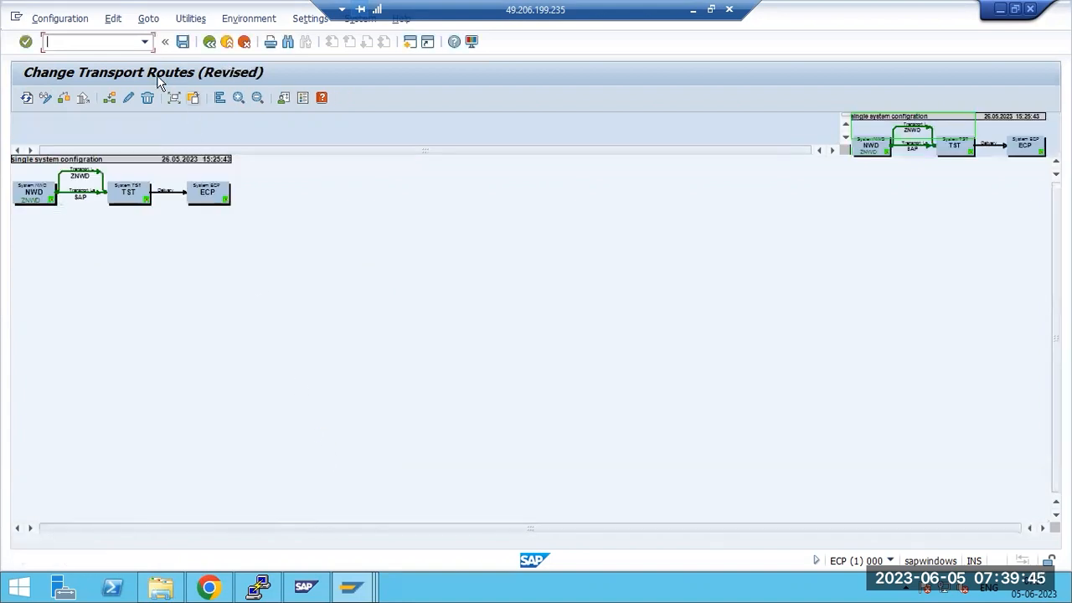
Save the route configuration, distribute and activate it, then zoom in on the route diagram
key("ctrl+s")
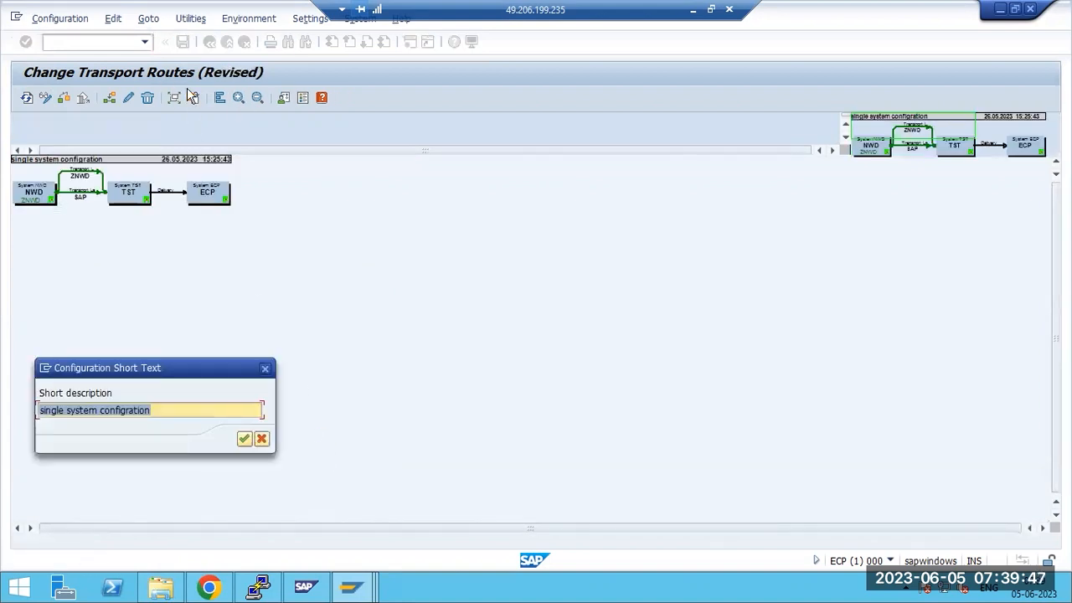
left_click(244, 437)
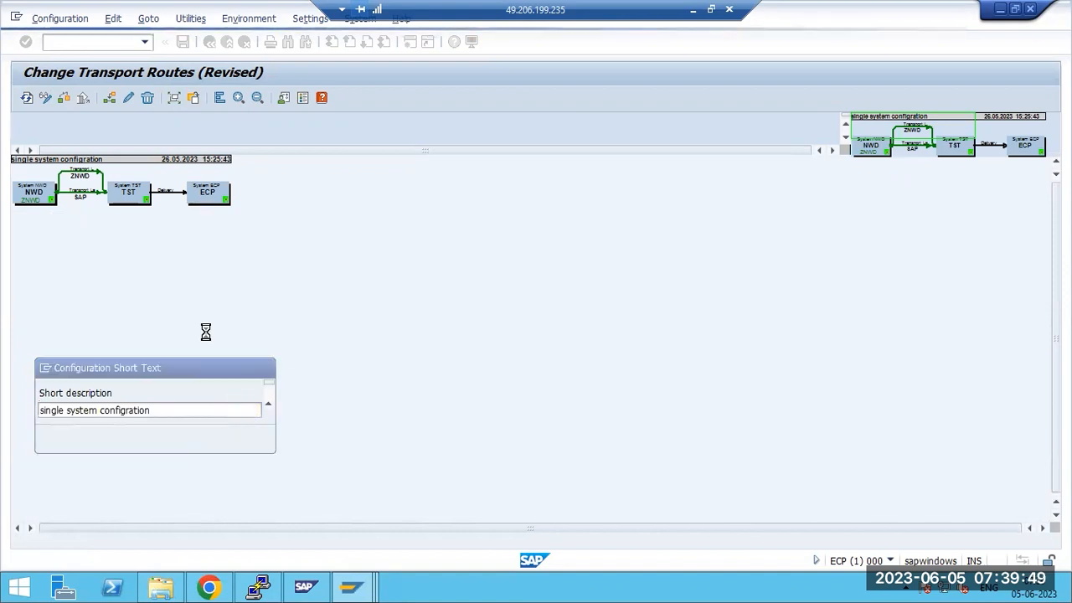
left_click(217, 306)
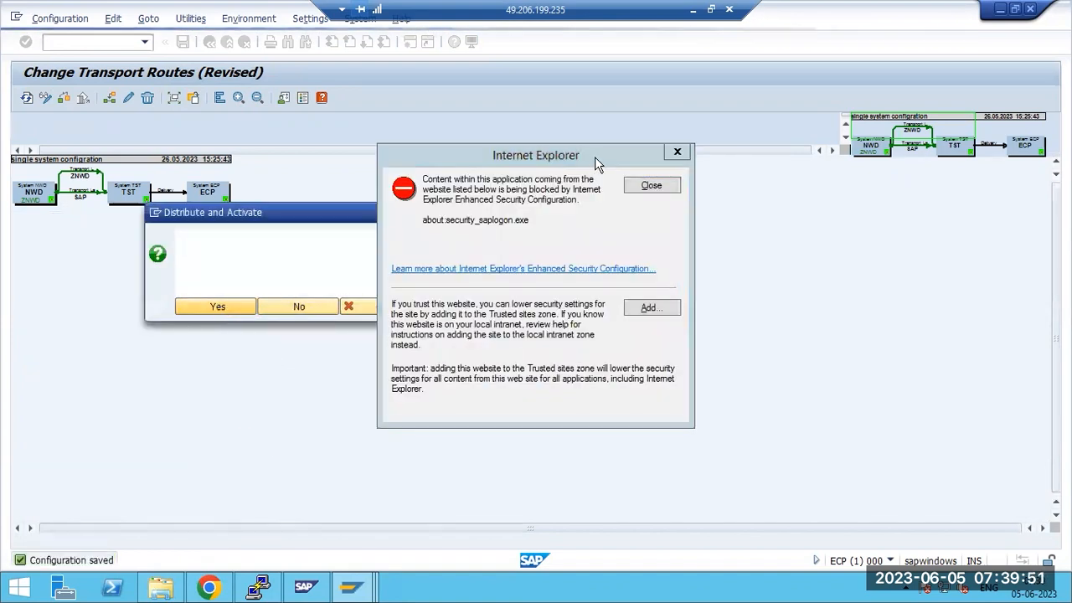
left_click(636, 186)
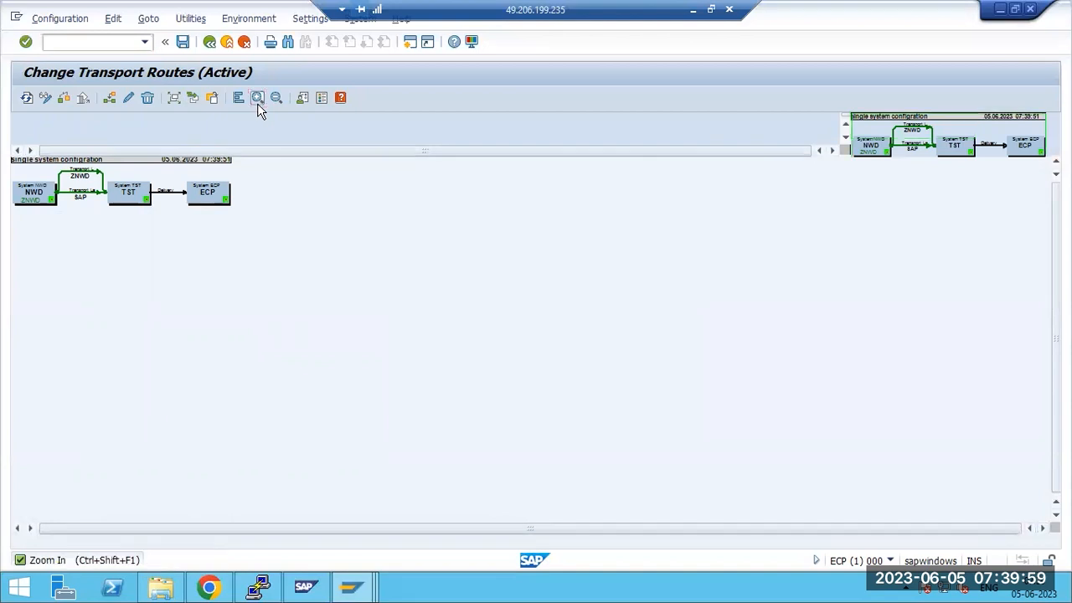
left_click(257, 99)
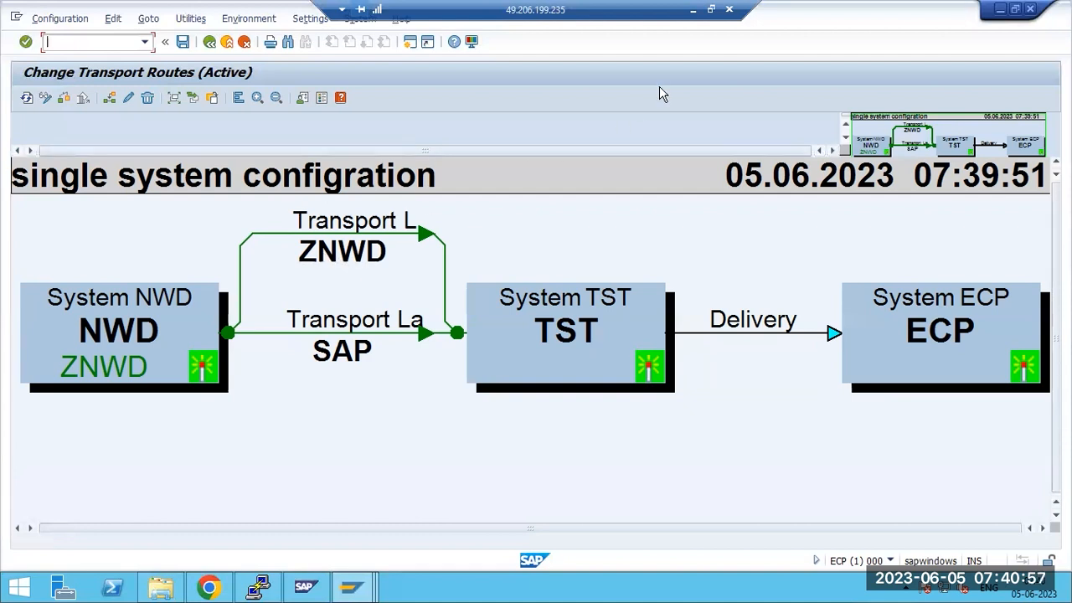
Back in Paint, add the heading '2 types fo LAYERS' below the route notes
left_click(693, 9)
left_click(222, 434)
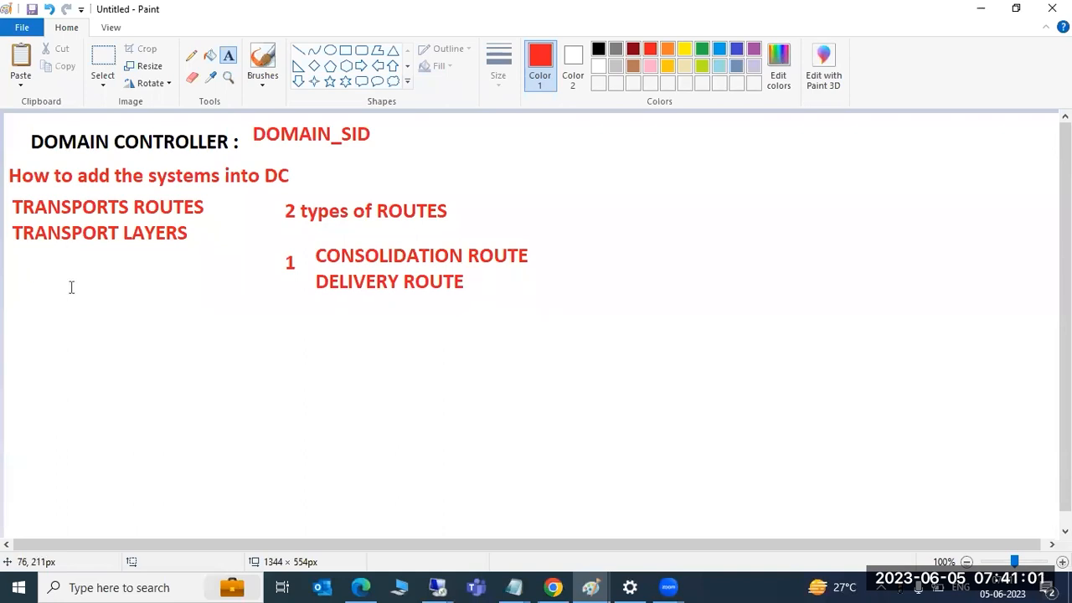
left_click_drag(67, 299, 360, 494)
type("2 types fo ")
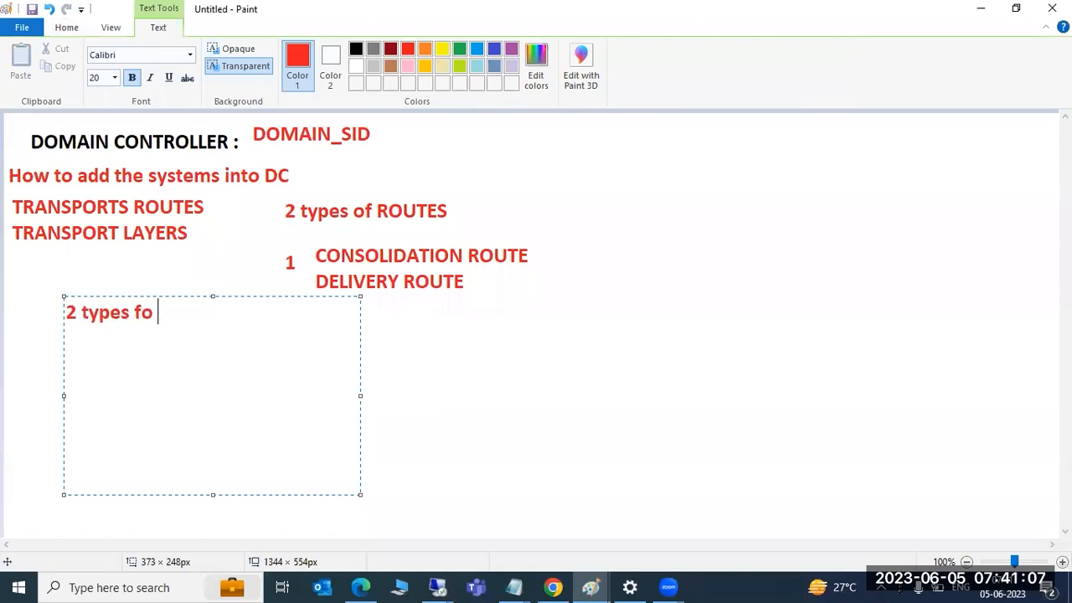
type("LAYERS")
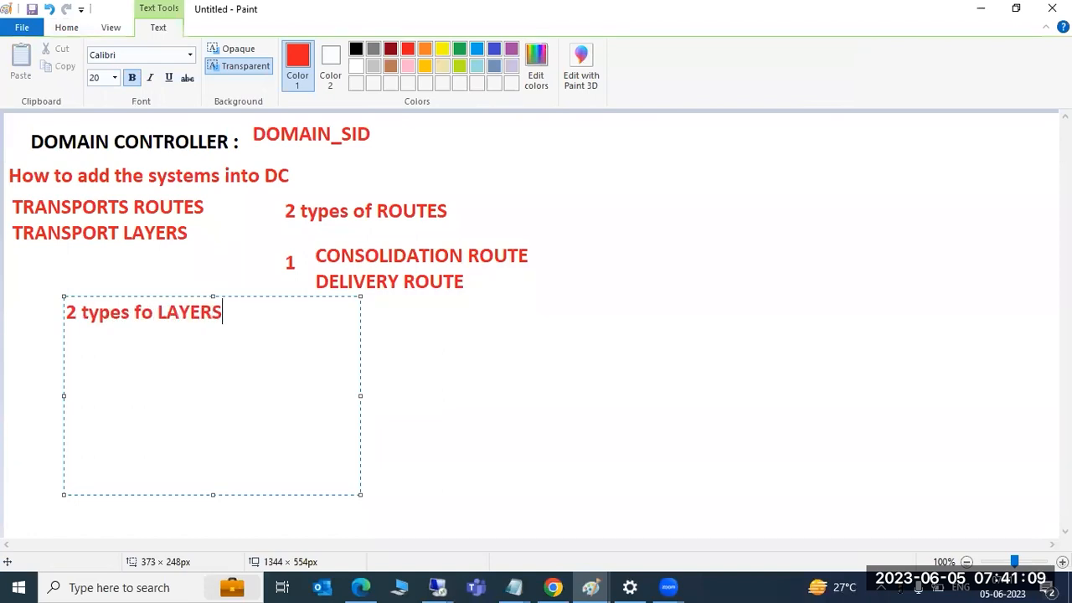
left_click(460, 421)
Under it, list SAP for SAP standard objects and ZSID for custom objects, widening the box
left_click_drag(83, 335, 303, 460)
type("SAP")
key("Return")
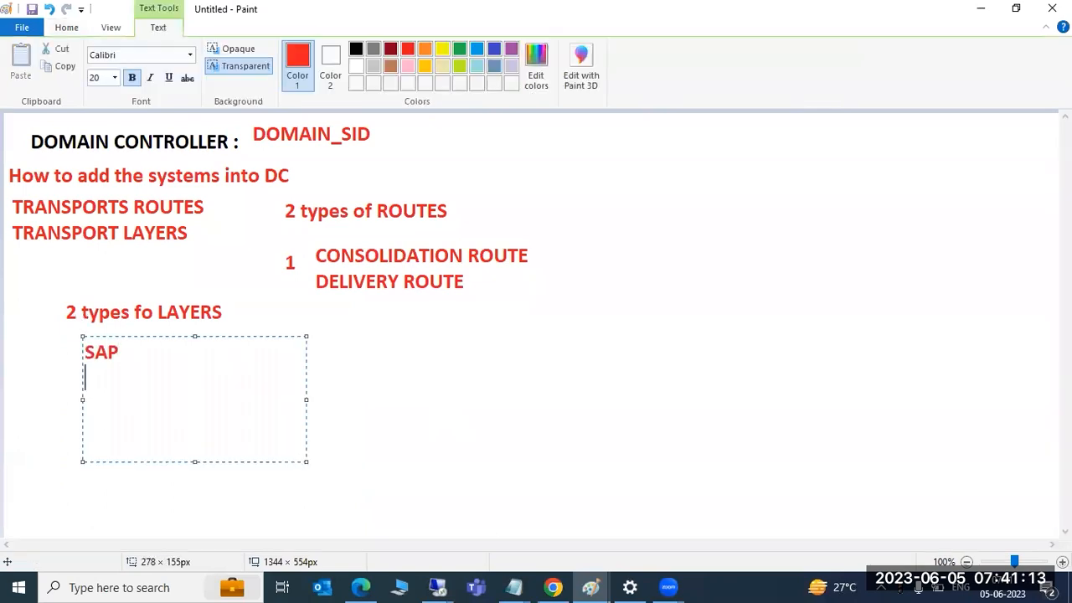
type("ZSID")
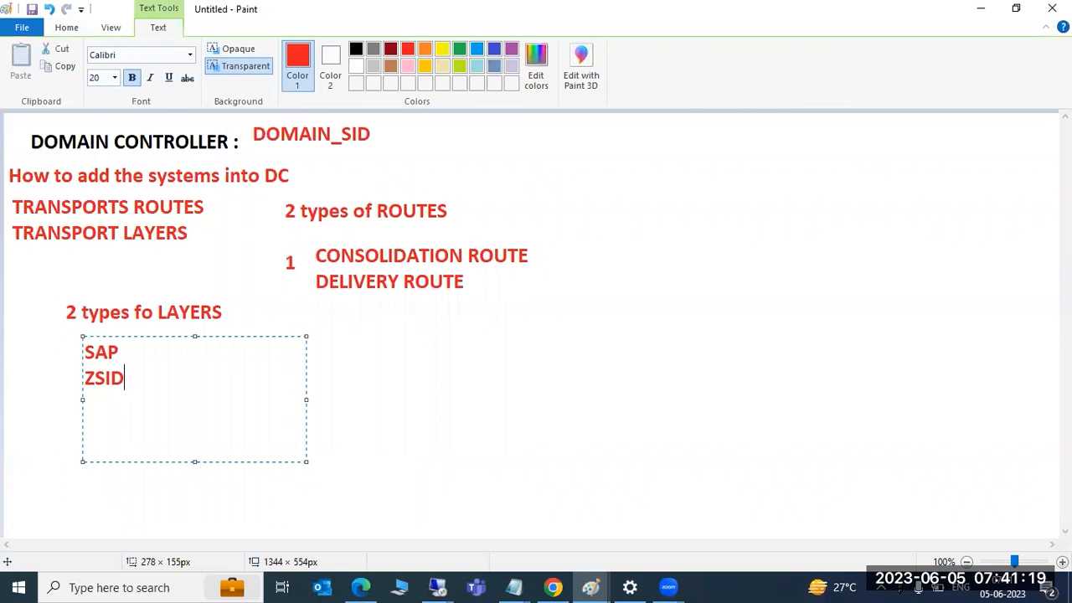
type("-SAP ")
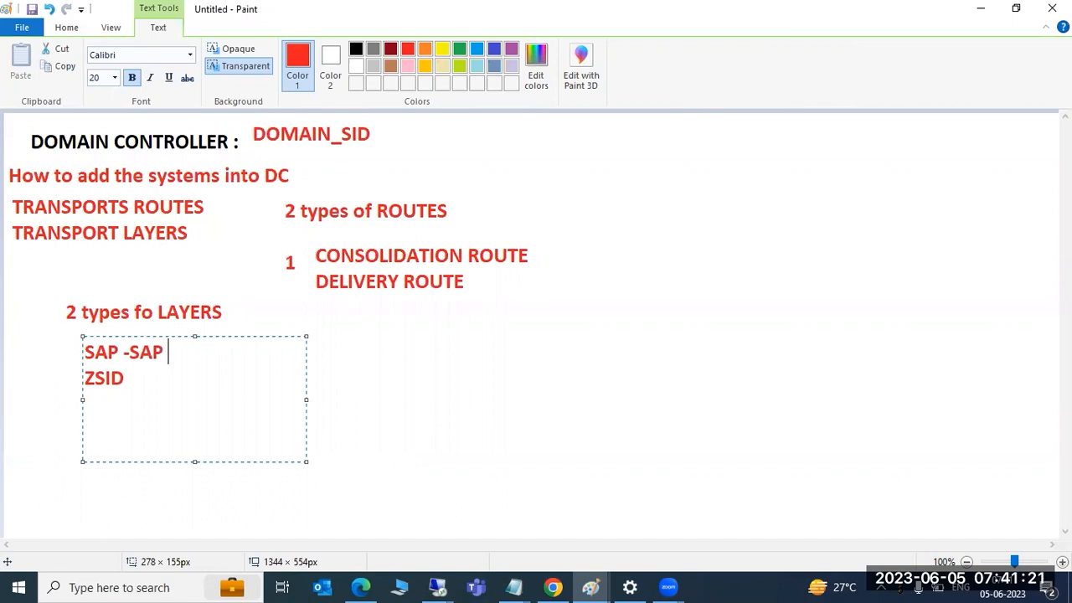
type("std ob")
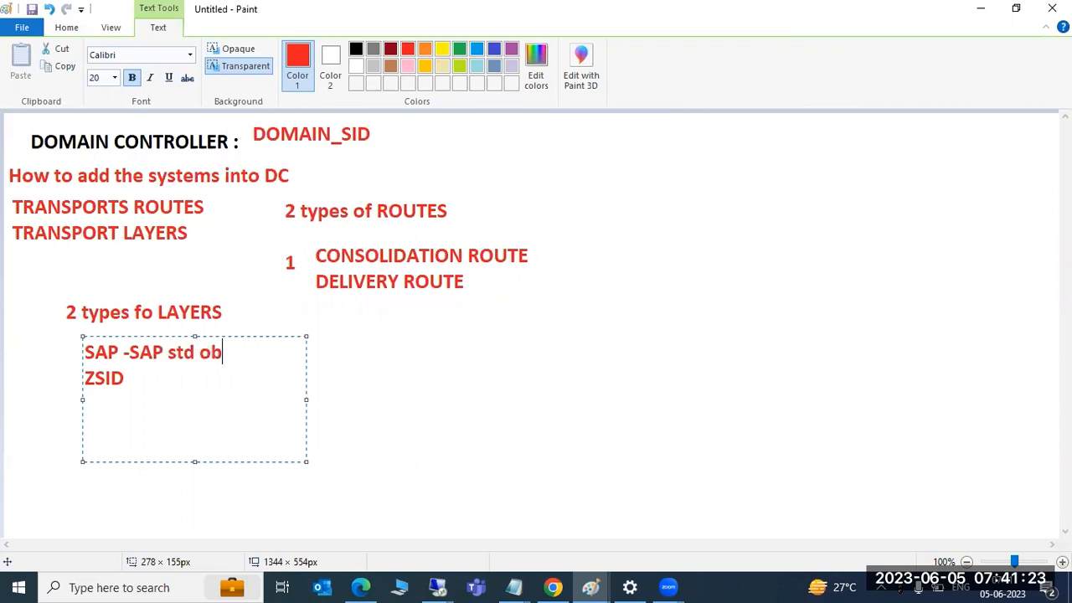
type("jects wiol")
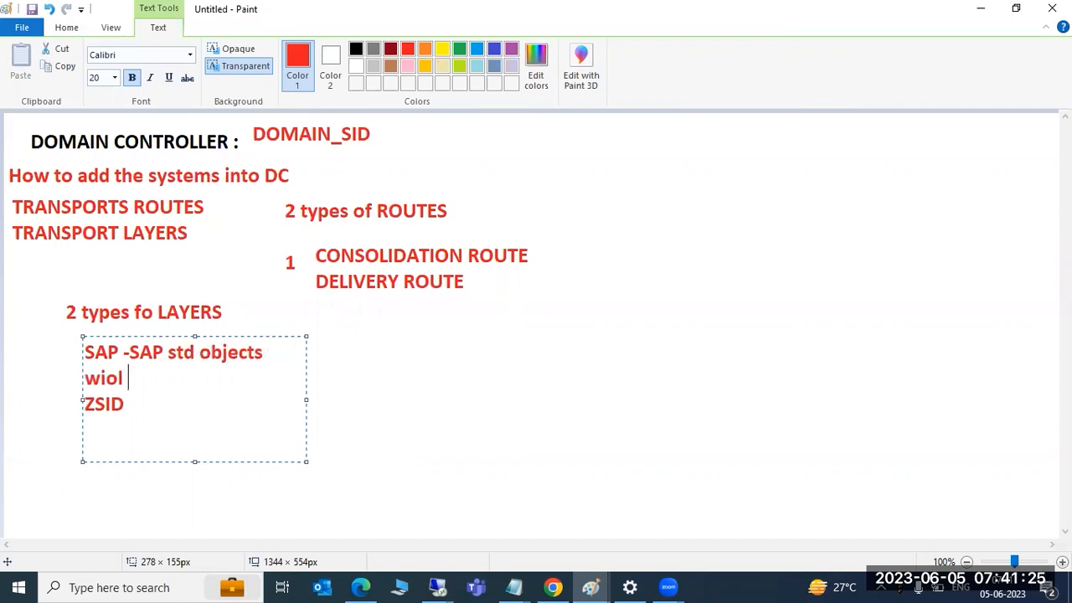
key("BackSpace")
key("BackSpace")
key("BackSpace")
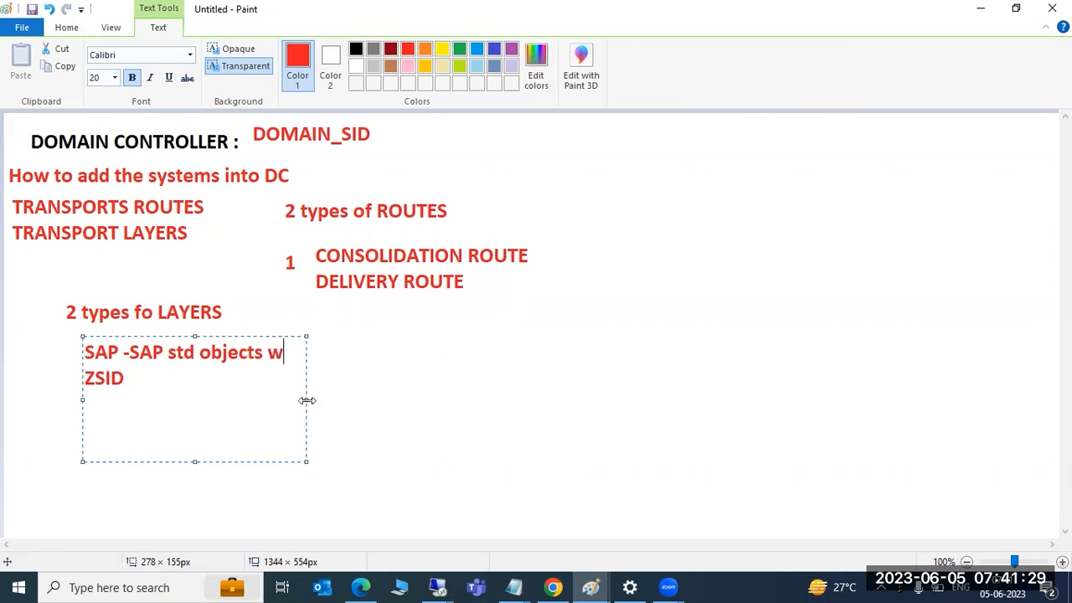
left_click_drag(306, 400, 720, 390)
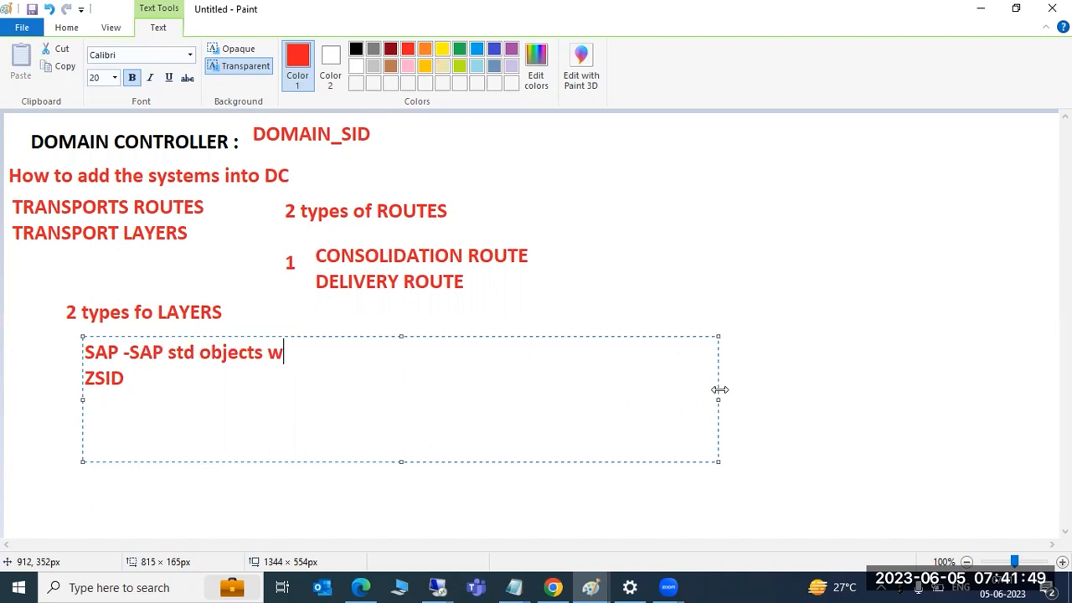
key("Down")
type("-custom")
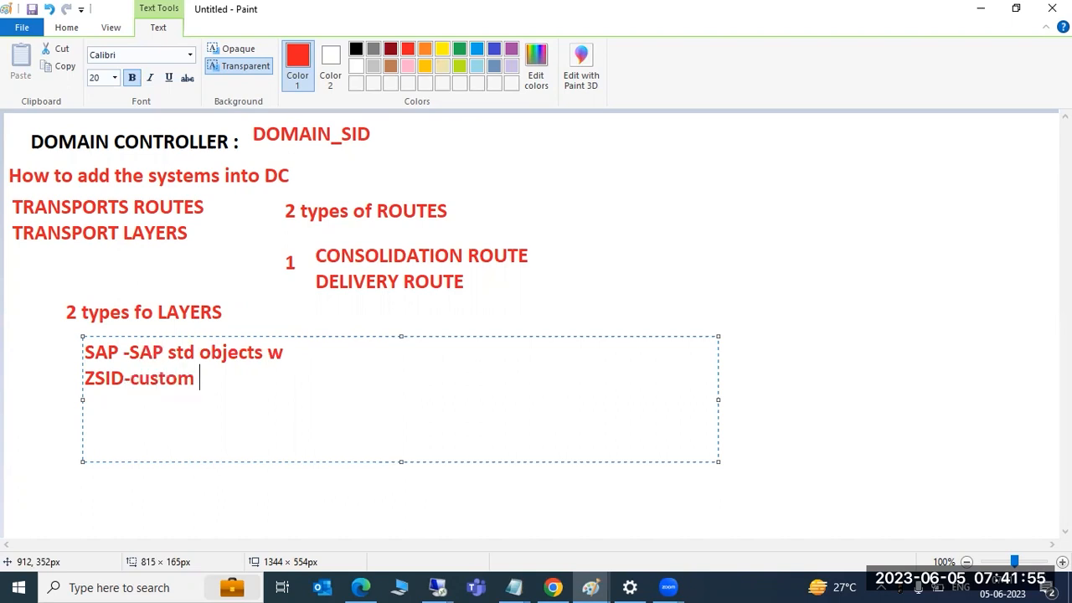
type(" objecct")
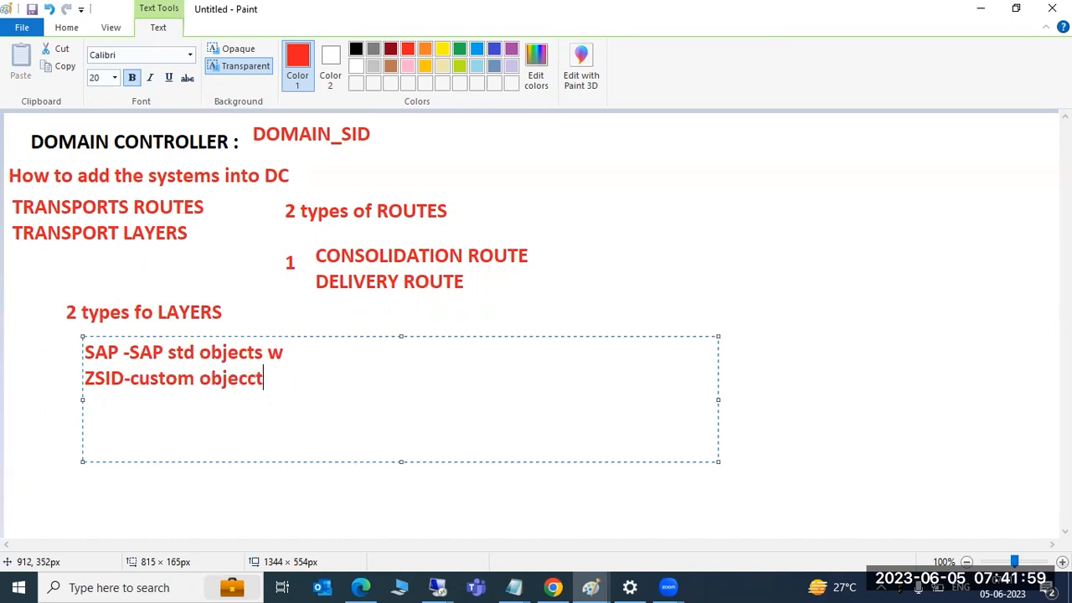
type("s will")
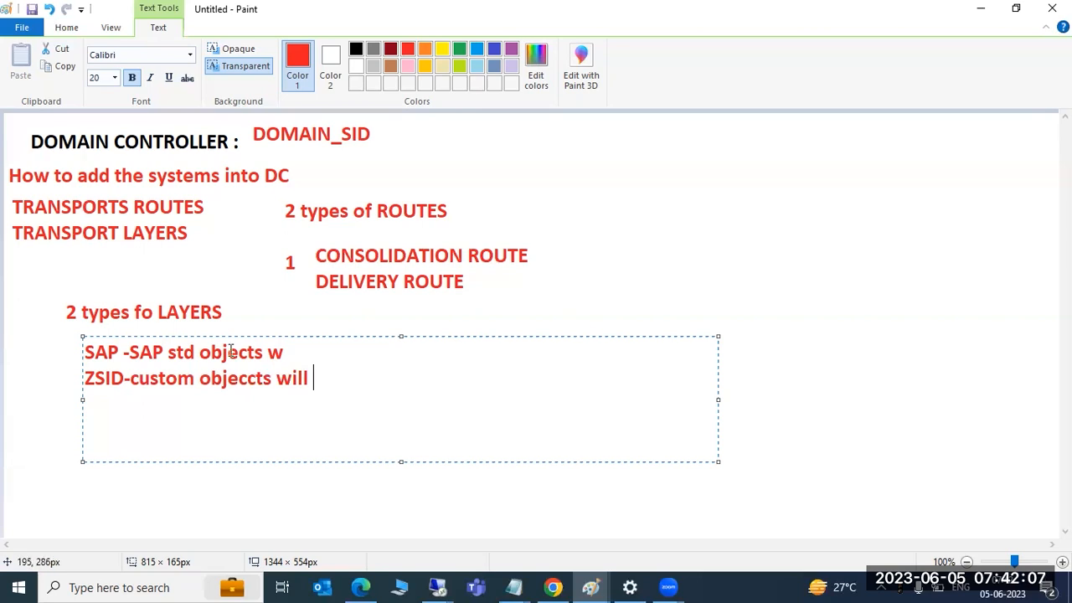
Save, distribute and activate the NWD→TST→ECP route configuration, then return to the STMS start screen
mouse_move(440, 586)
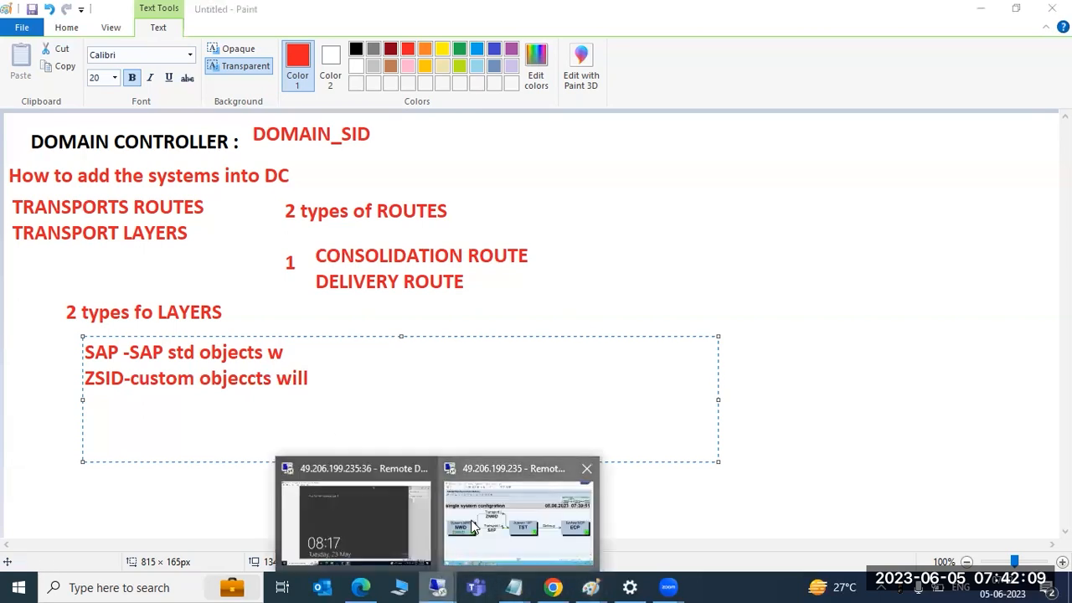
left_click(473, 530)
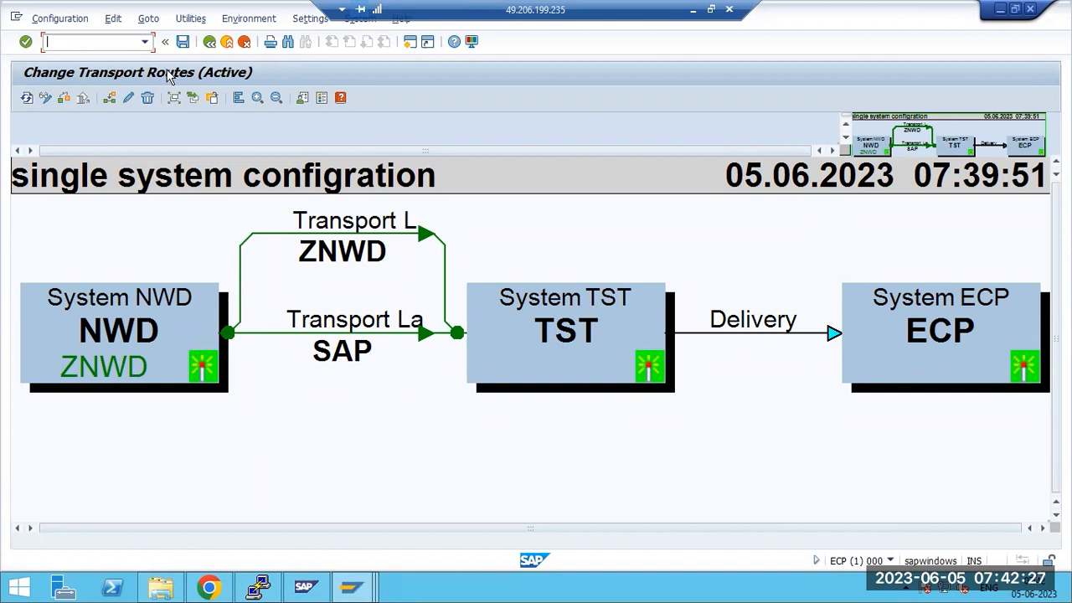
left_click(183, 41)
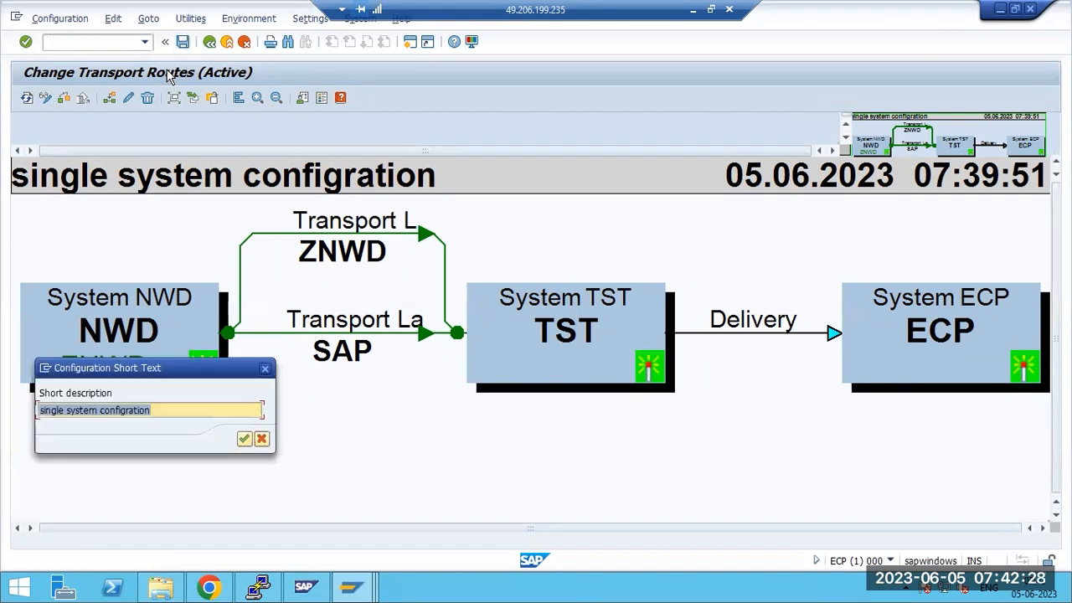
left_click(245, 440)
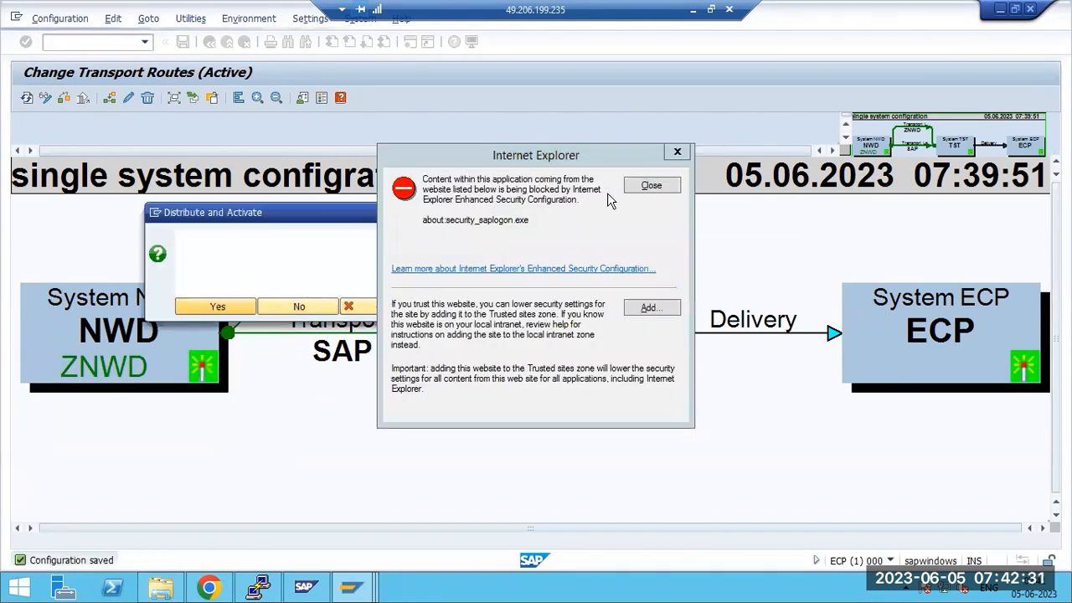
left_click(651, 186)
left_click(243, 306)
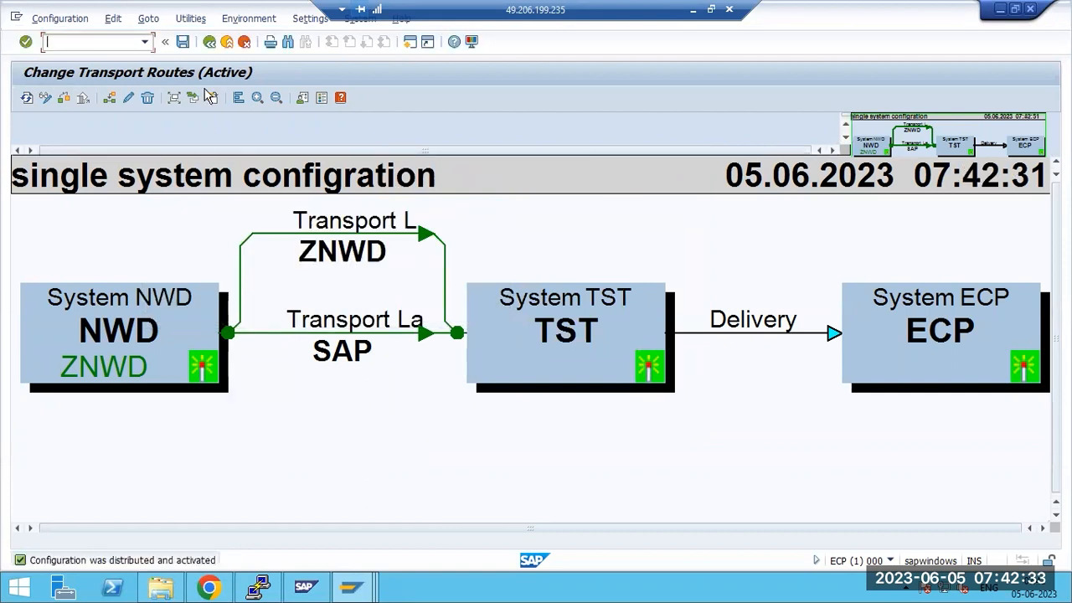
left_click(210, 41)
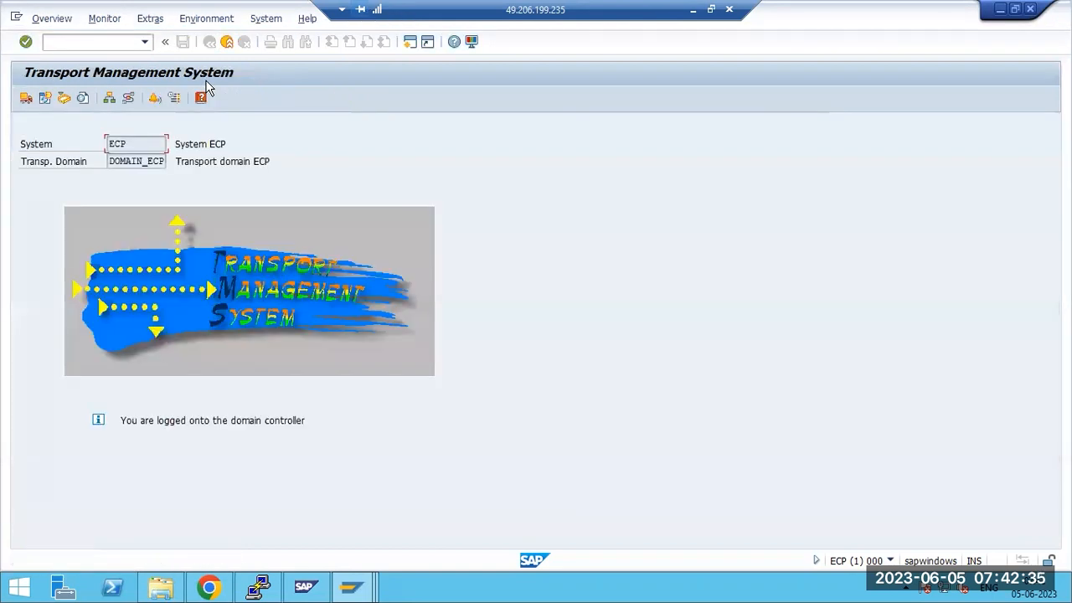
left_click(692, 10)
Draw three rounded boxes in a row to the right of the layer notes
left_click(525, 239)
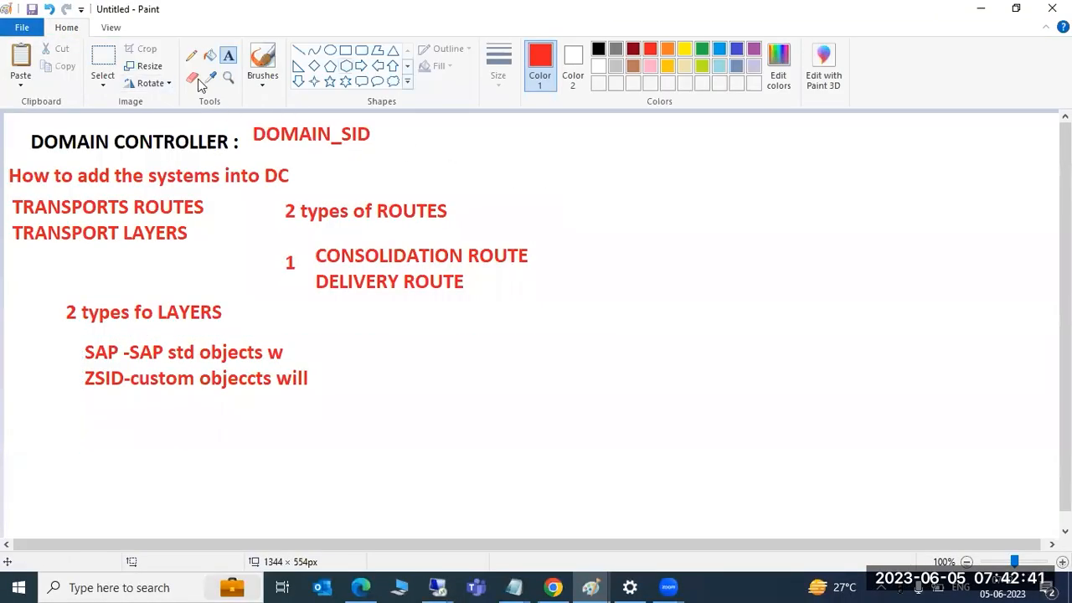
left_click(361, 49)
left_click_drag(310, 335, 392, 429)
left_click_drag(597, 331, 684, 421)
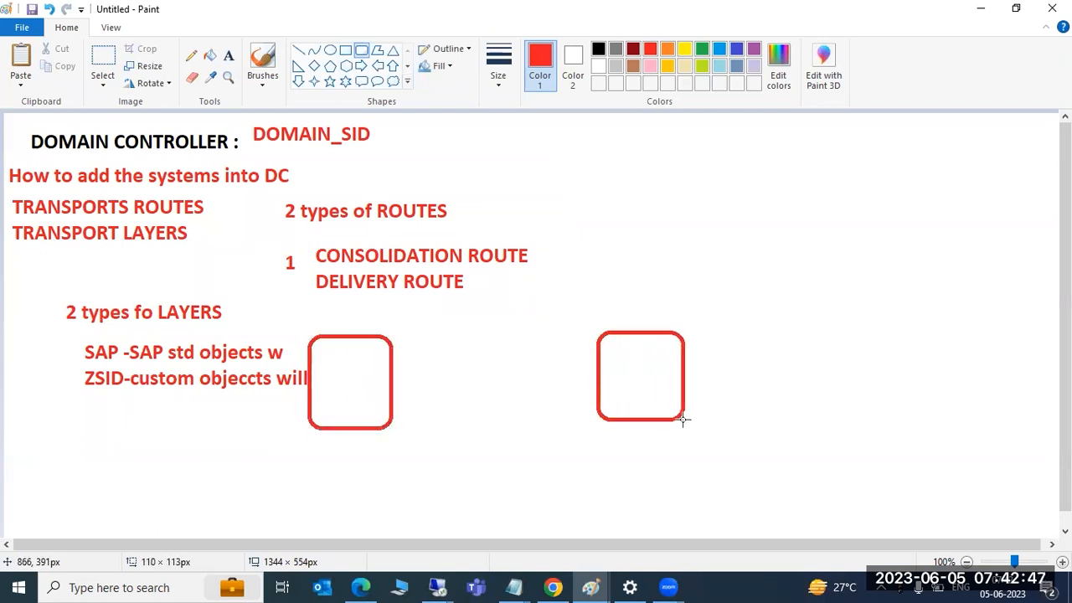
left_click_drag(683, 421, 683, 421)
left_click_drag(922, 326, 1046, 445)
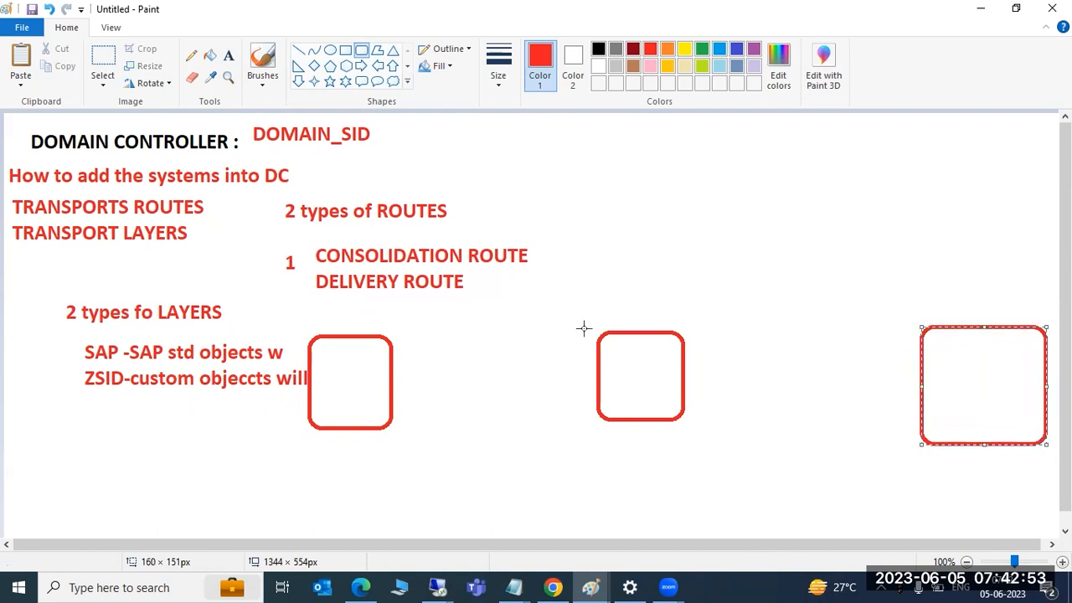
Label the boxes HYD, KDD and VIJAYA from left to right
left_click(228, 55)
left_click(324, 377)
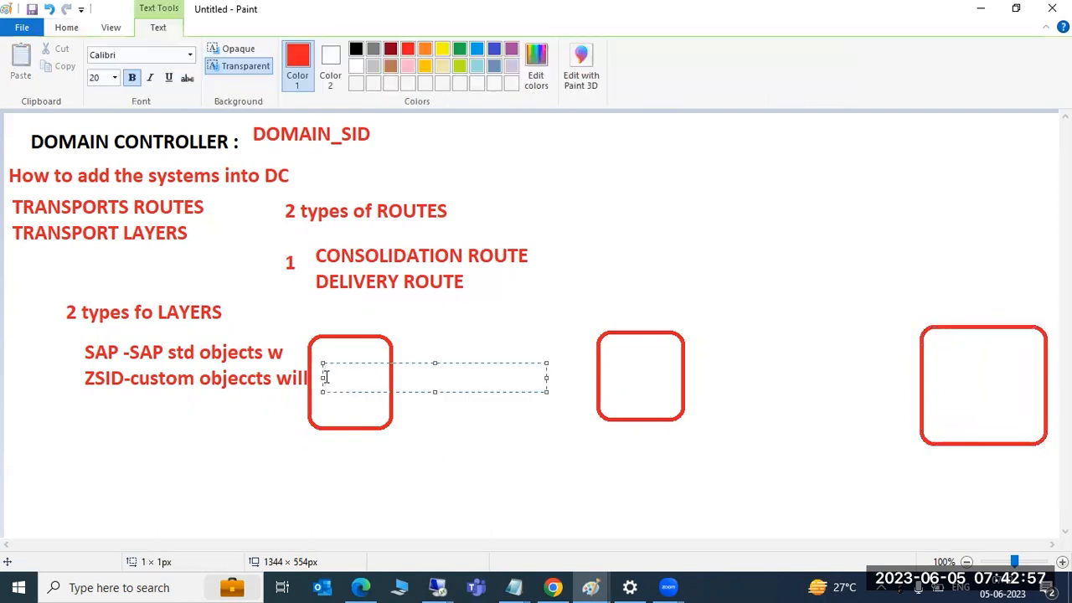
type("HYD")
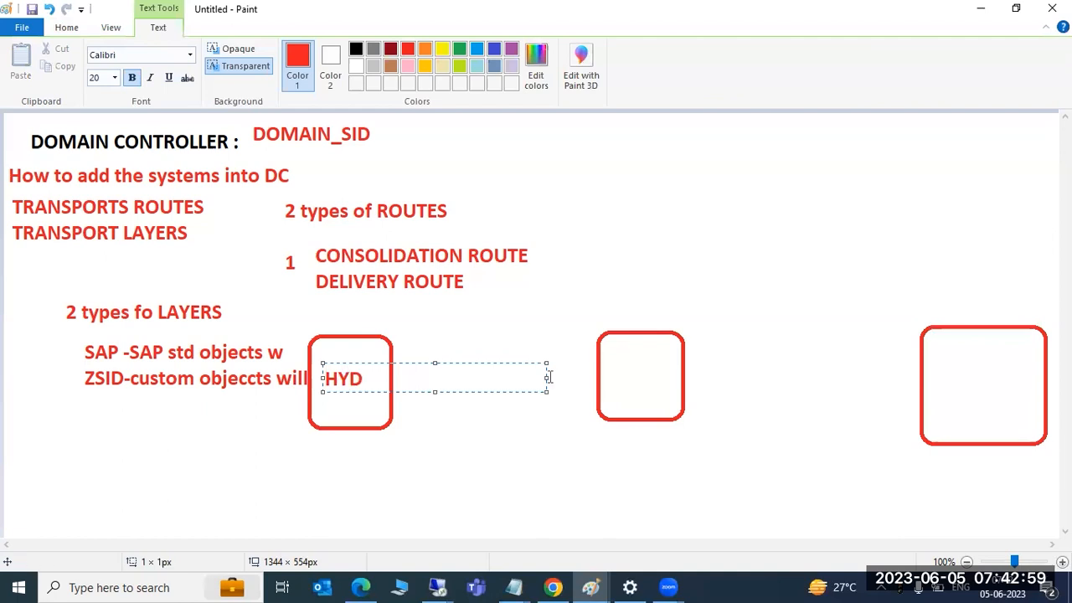
left_click(615, 376)
left_click(614, 376)
type("KDD")
left_click(947, 377)
left_click(946, 377)
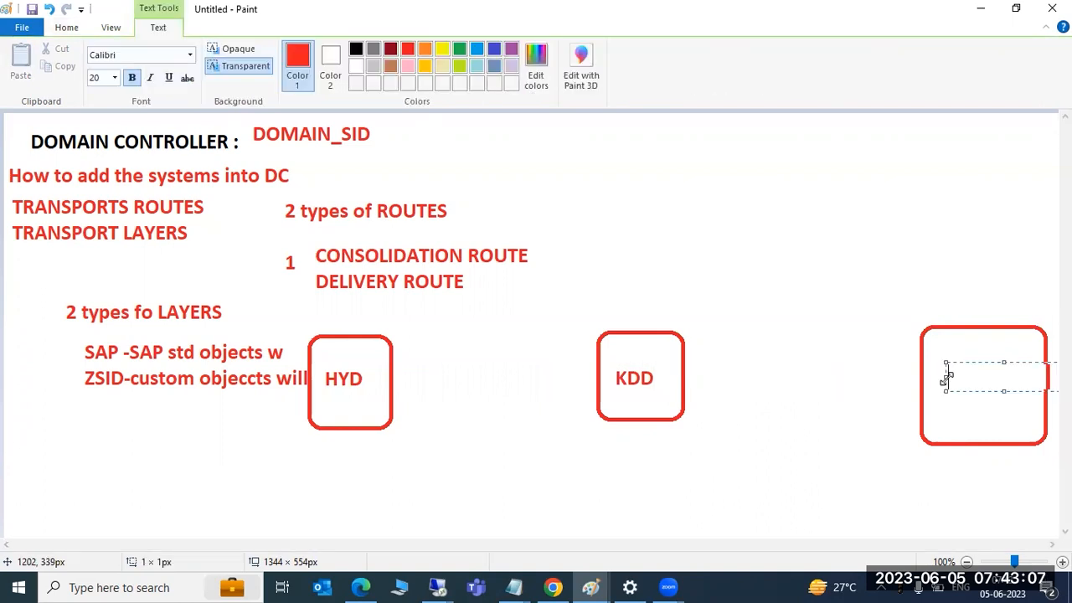
type("VIJAYA")
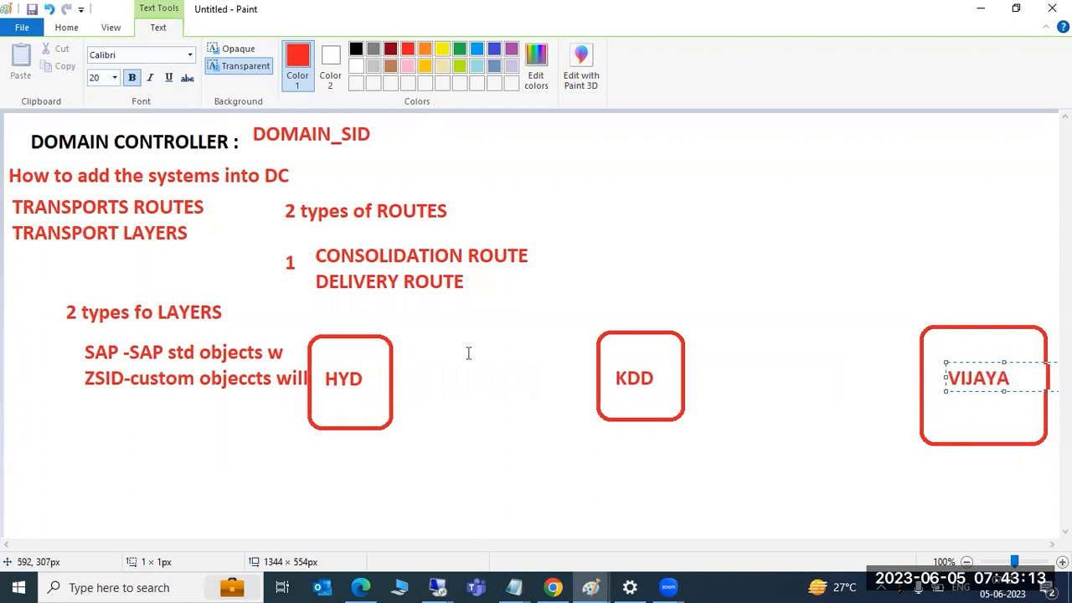
left_click(469, 354)
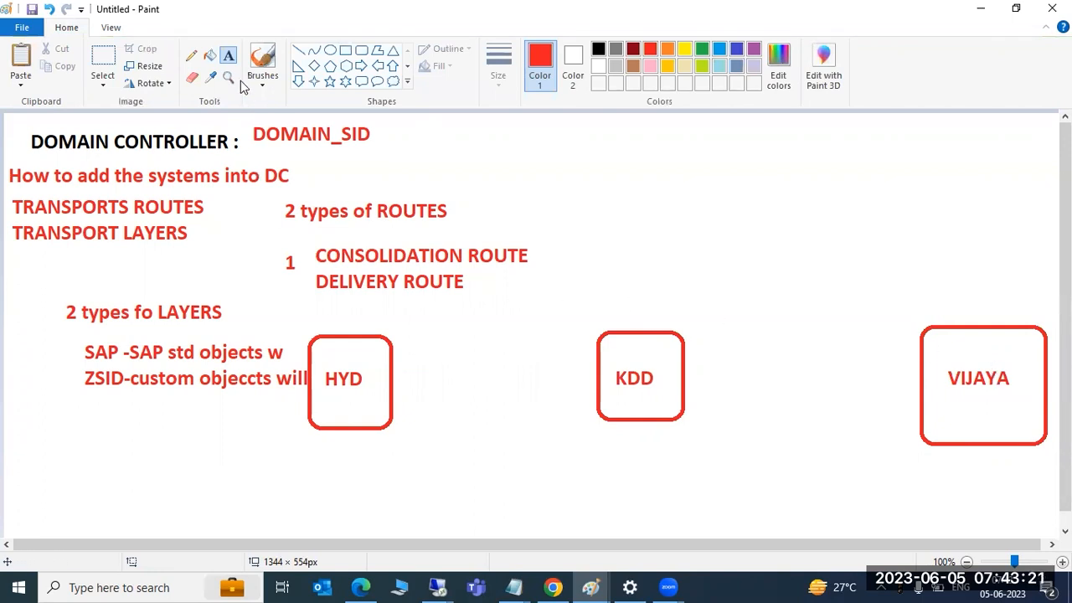
Connect HYD to KDD with two straight lines
left_click(298, 51)
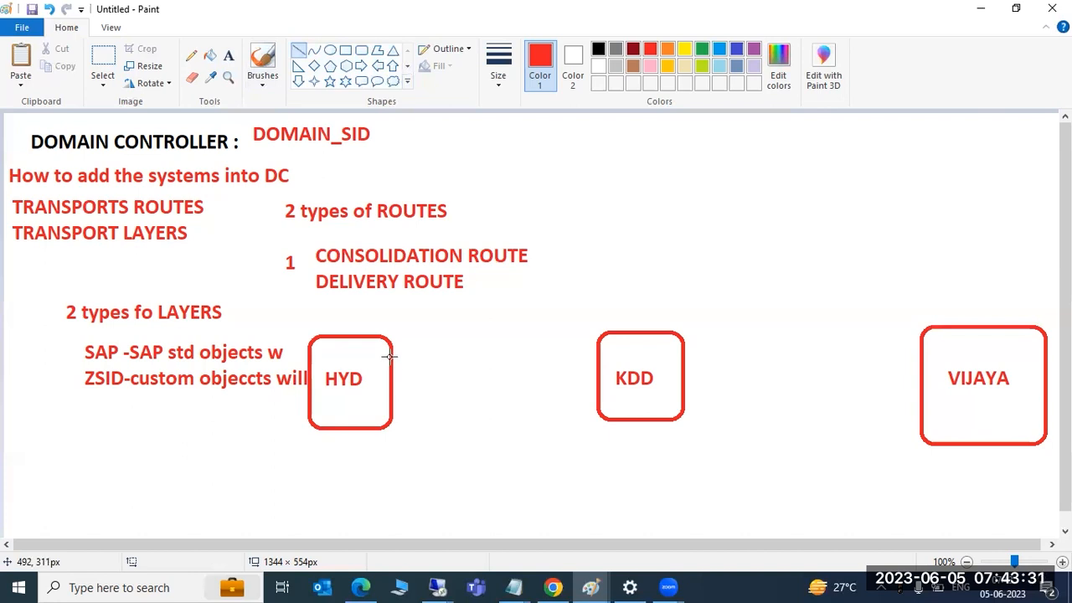
left_click_drag(389, 356, 601, 353)
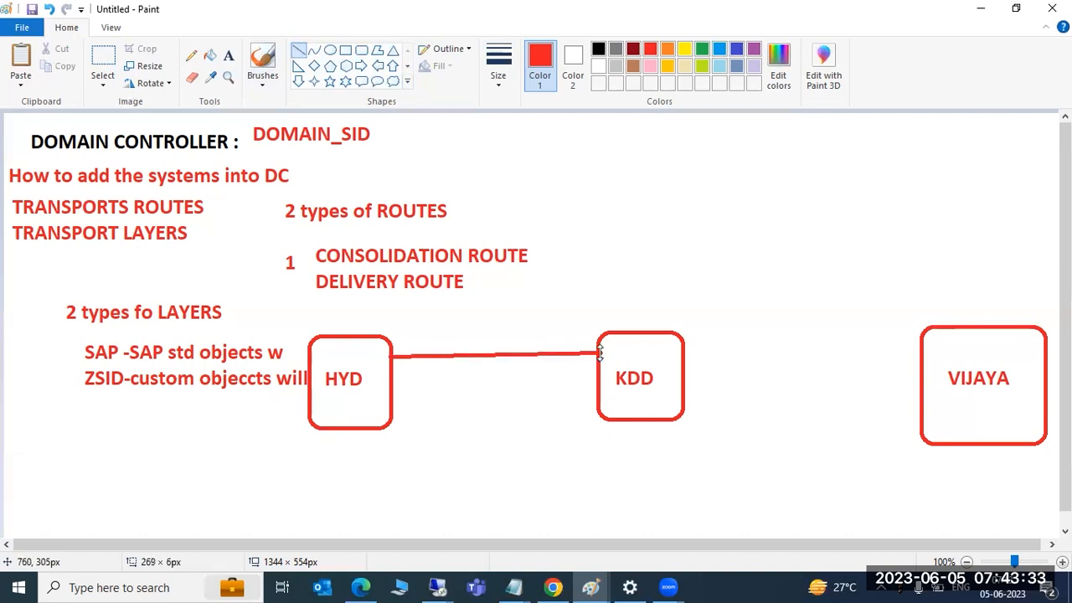
left_click_drag(390, 400, 601, 387)
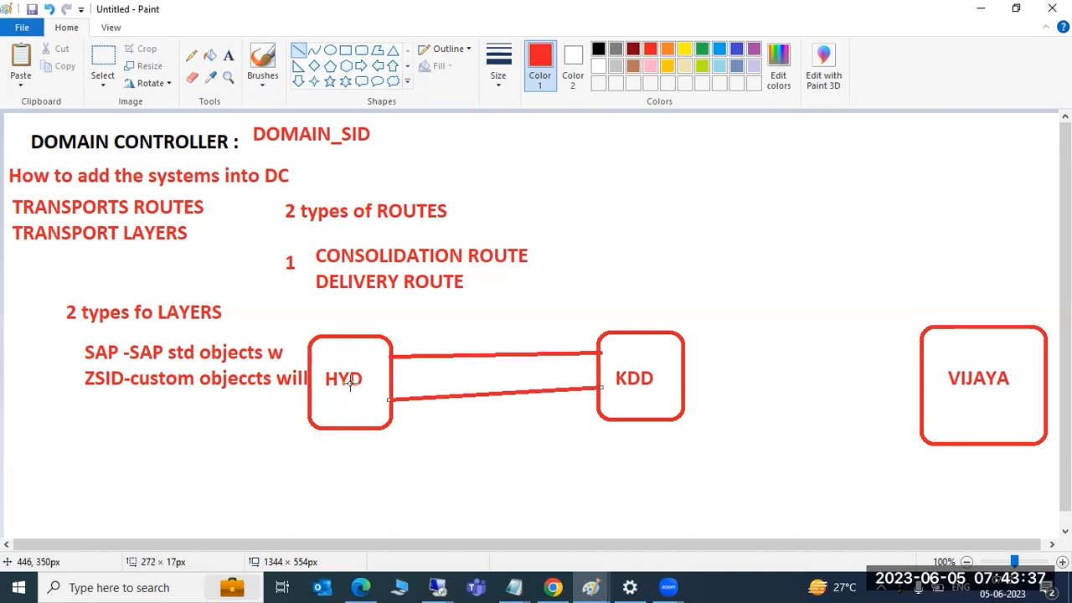
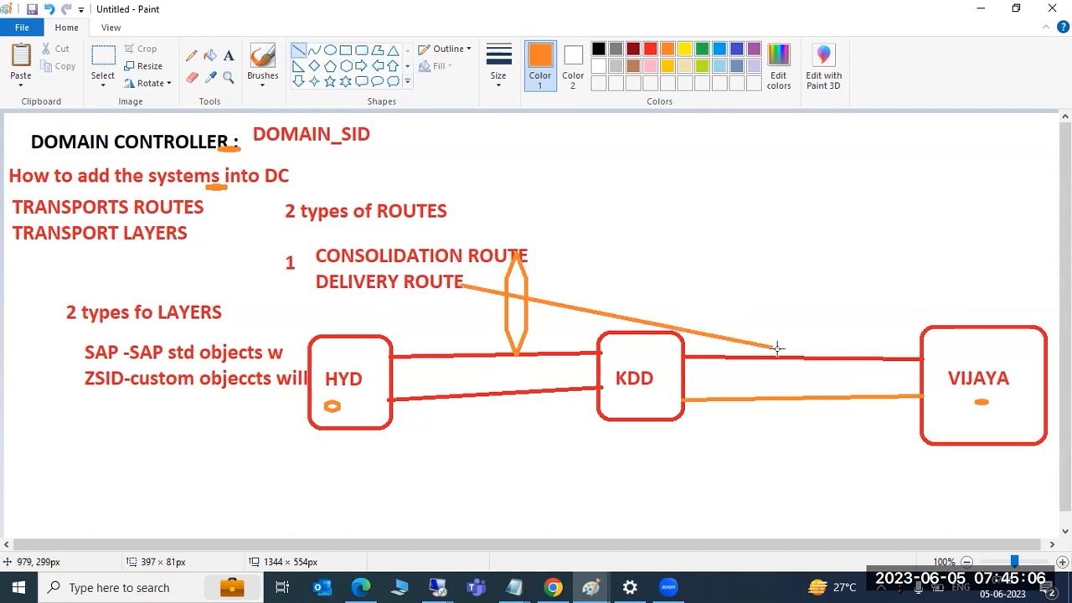
Draw an orange line from below CONSOLIDATION ROUTE down to the red HYD–KDD line
left_click_drag(435, 262, 442, 357)
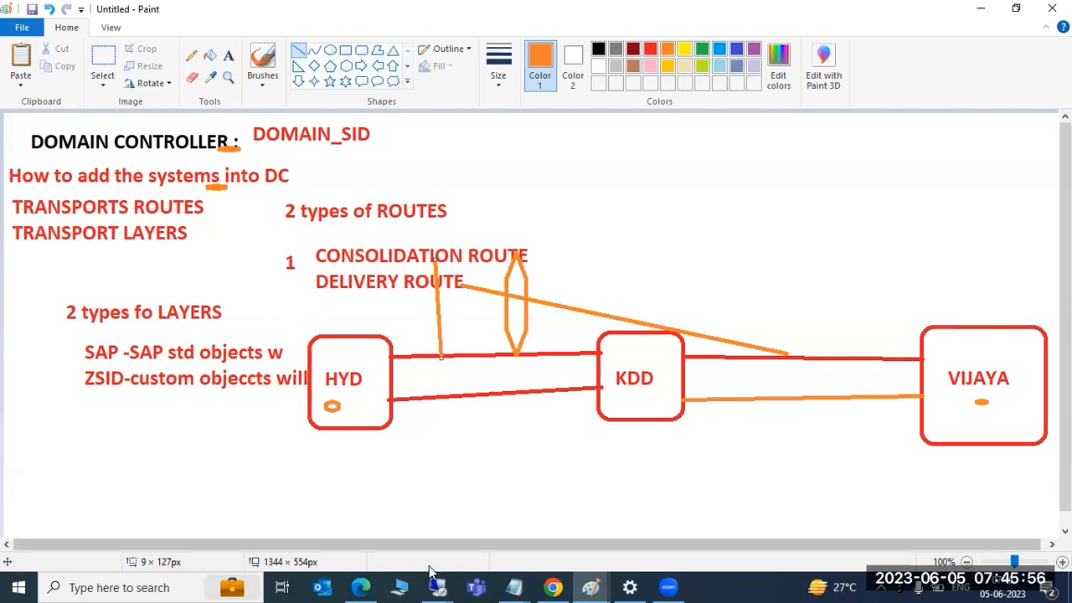
In the SAP session, show the STMS transport routes diagram zoomed in, then minimize the session
mouse_move(431, 572)
left_click(397, 447)
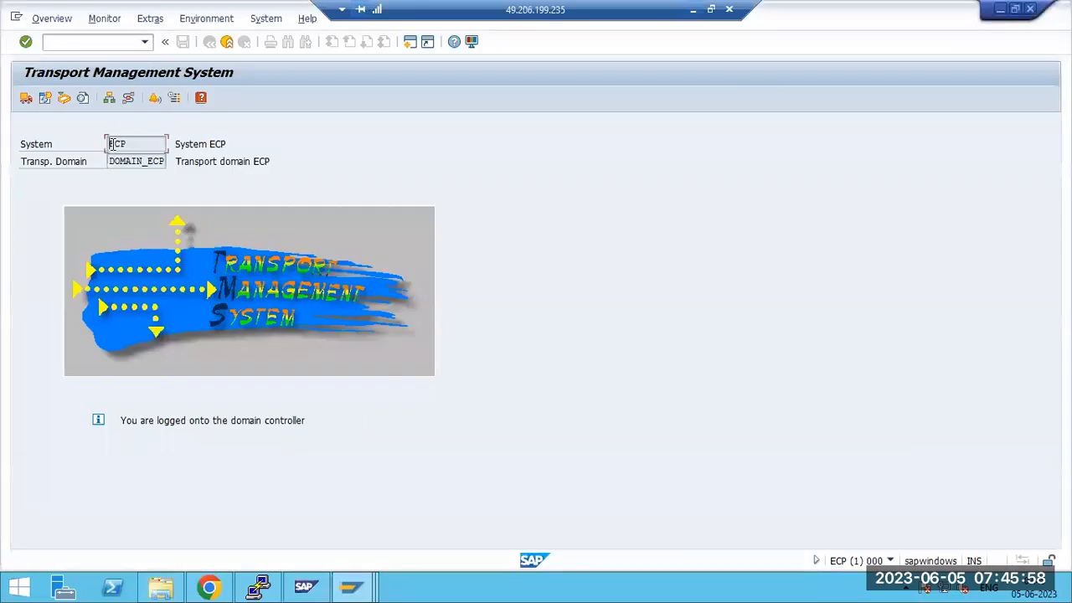
left_click(128, 98)
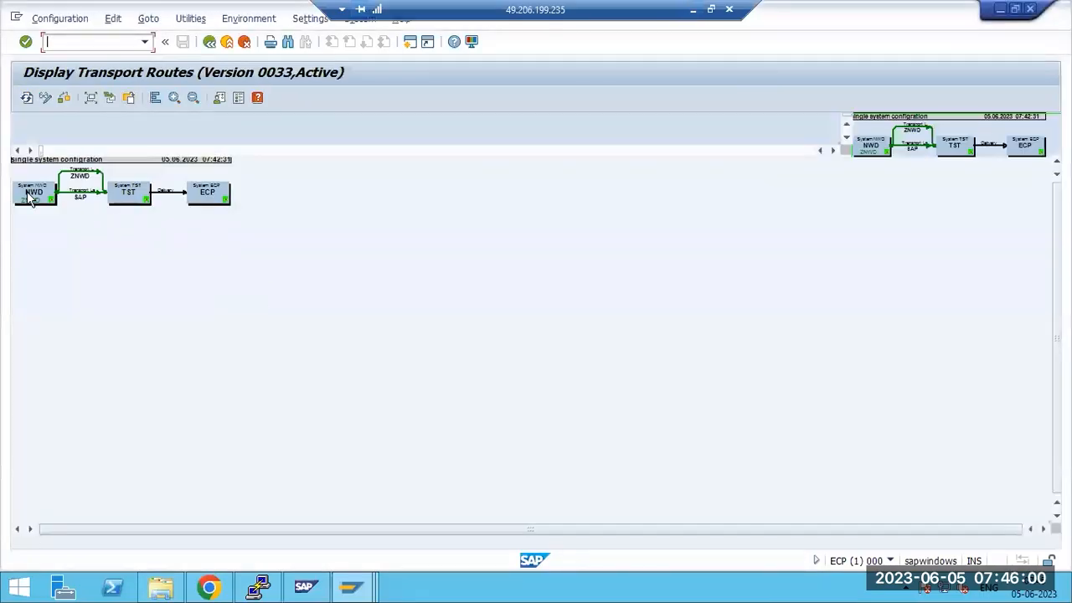
left_click(175, 98)
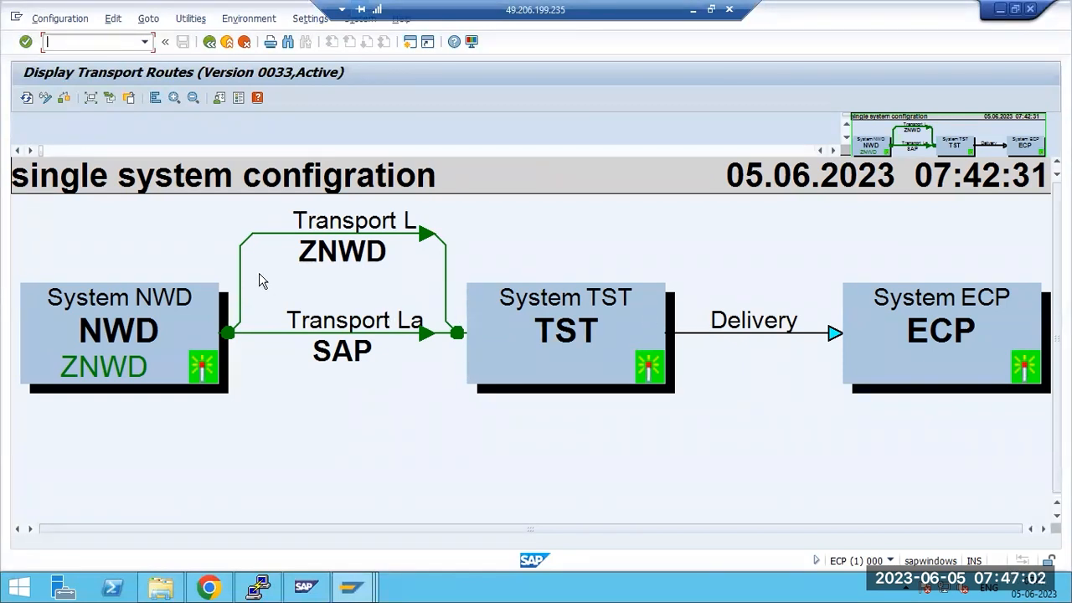
left_click(693, 10)
Underline '2 types of ROUTES' and LAYERS in orange, marking CONSOLIDATION ROUTE, SAP and ZSID lines
left_click_drag(337, 235, 472, 225)
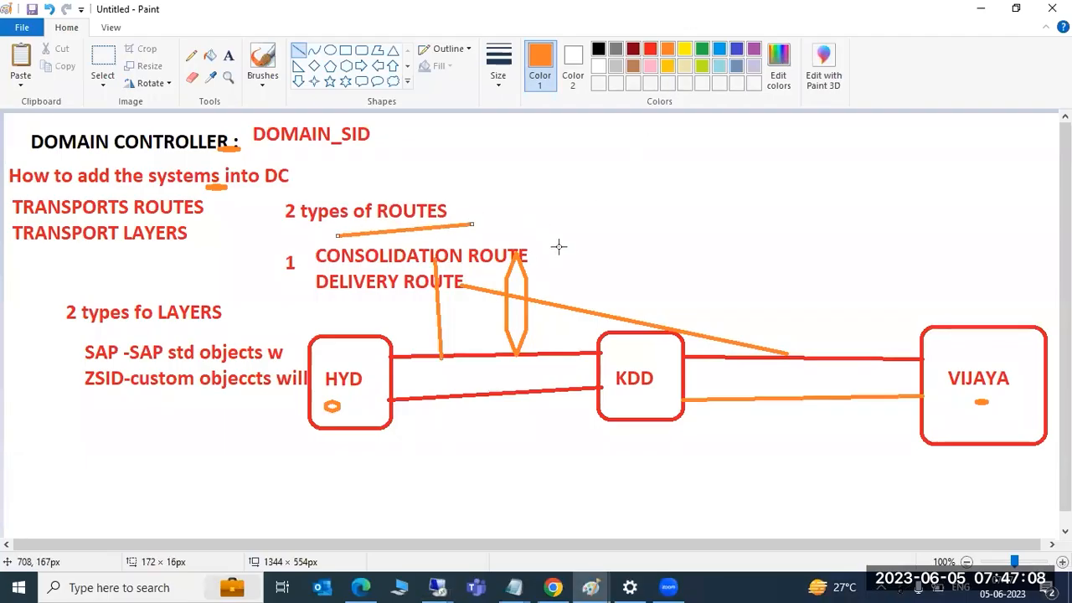
left_click_drag(548, 261, 555, 243)
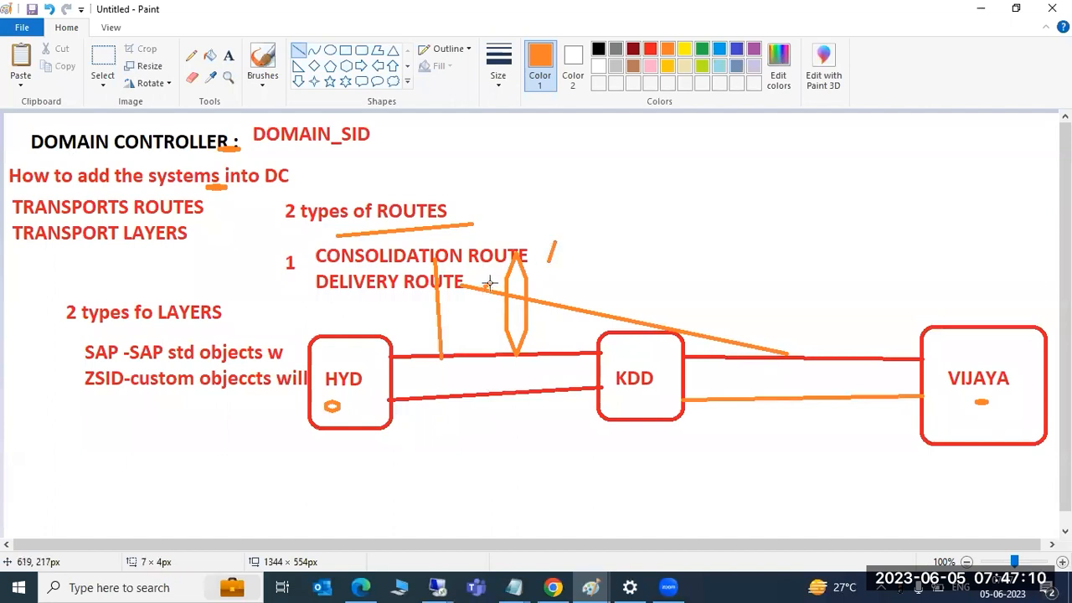
left_click_drag(169, 328, 225, 323)
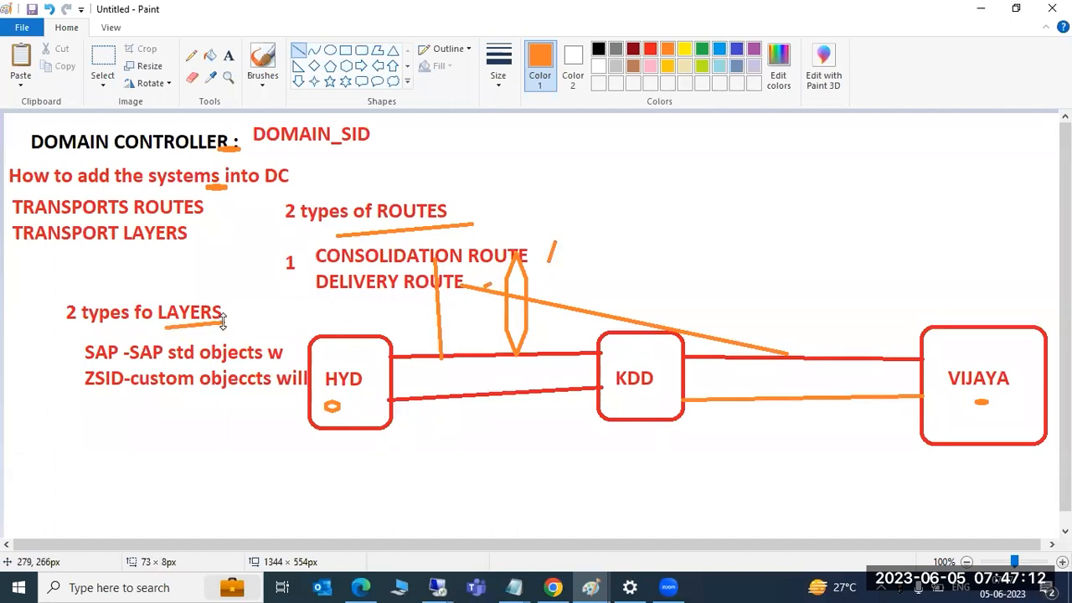
left_click_drag(57, 358, 76, 339)
mouse_move(68, 389)
left_mouse_down()
mouse_move(66, 369)
mouse_move(117, 397)
left_mouse_up()
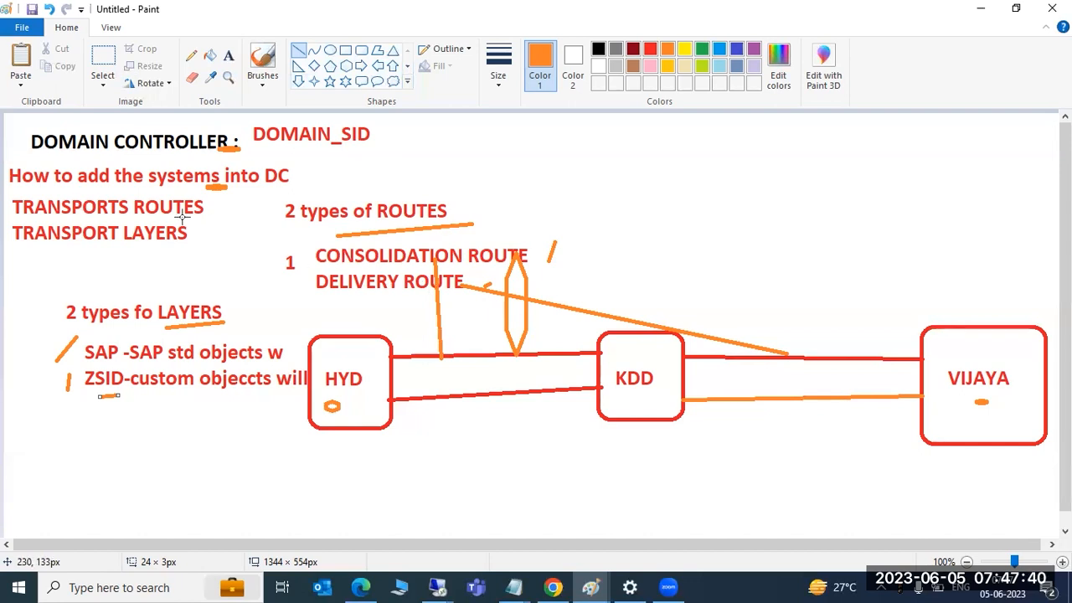
Add orange ticks beside DOMAIN_SID, the into-DC question, TRANSPORTS ROUTES and TRANSPORT LAYERS
left_click_drag(382, 132, 402, 121)
left_click_drag(296, 176, 310, 165)
left_click_drag(218, 205, 229, 197)
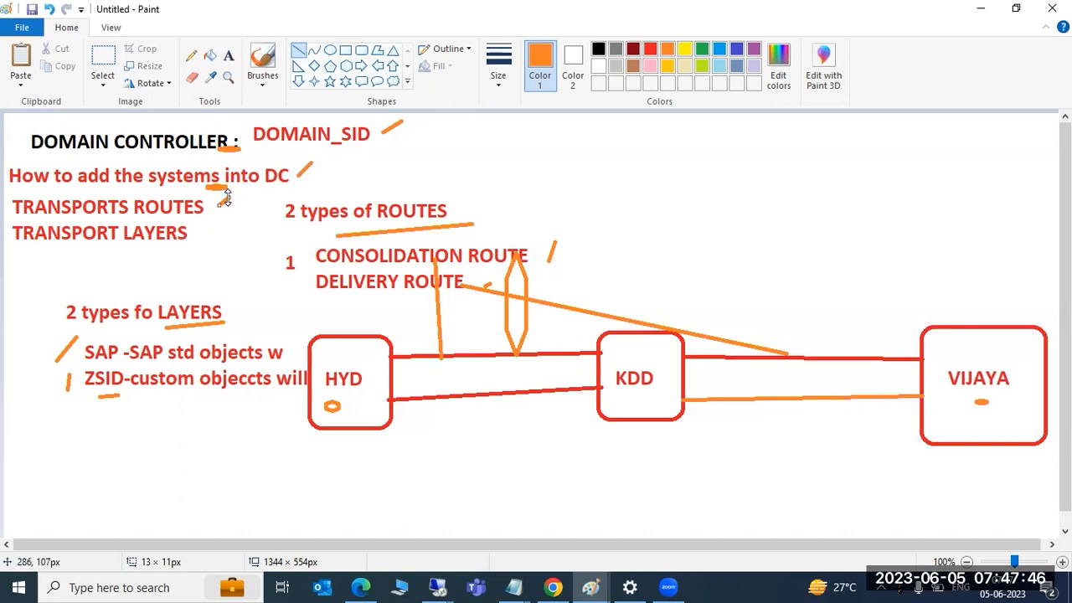
left_click_drag(202, 241, 203, 235)
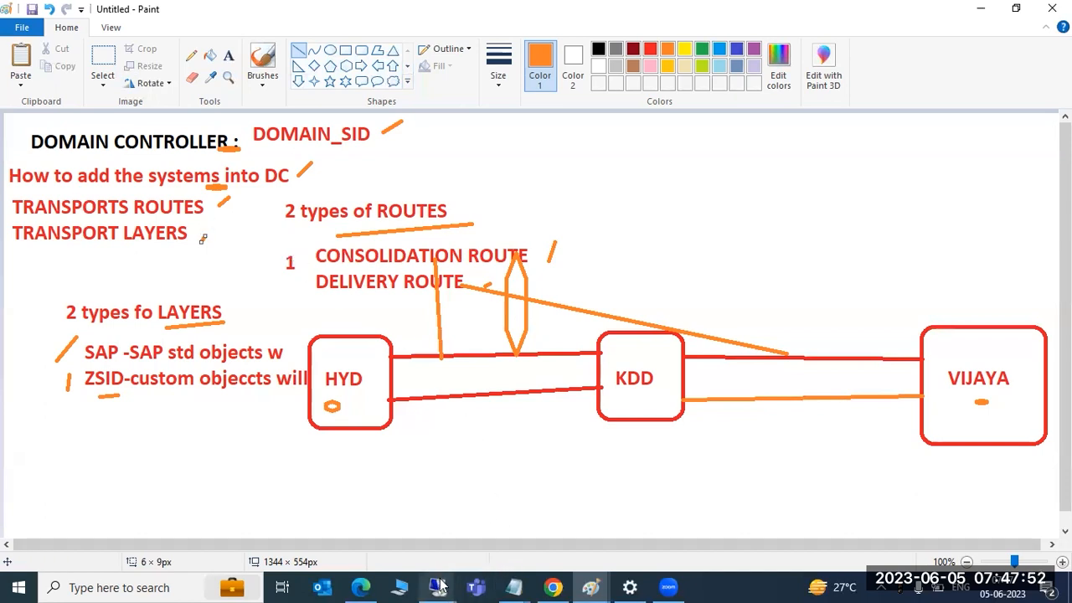
Exit the transport routes display and STMS back to SAP Easy Access
mouse_move(437, 587)
left_click(562, 503)
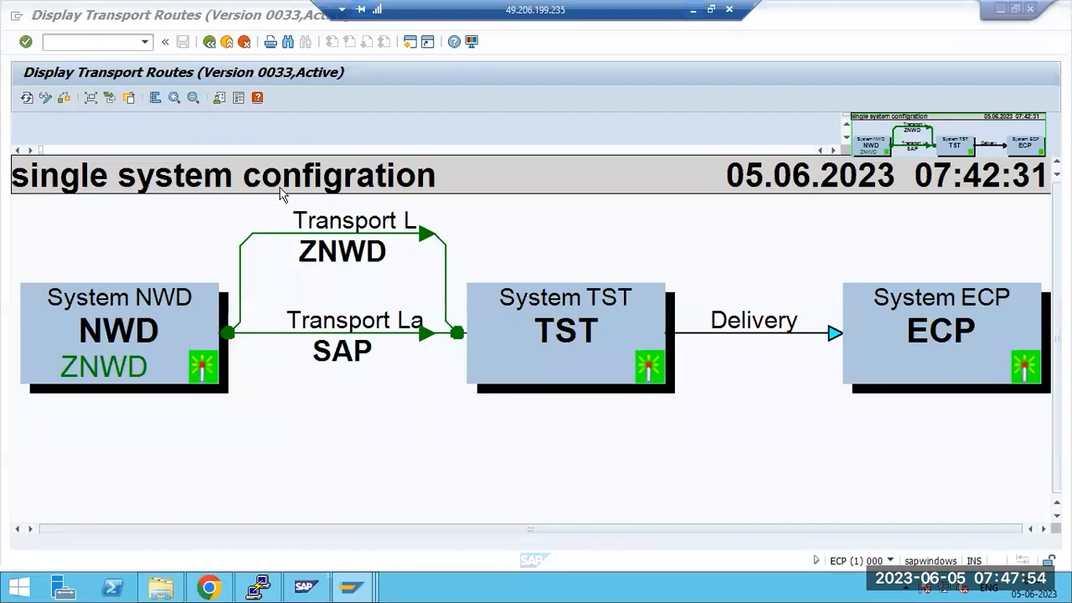
left_click(211, 42)
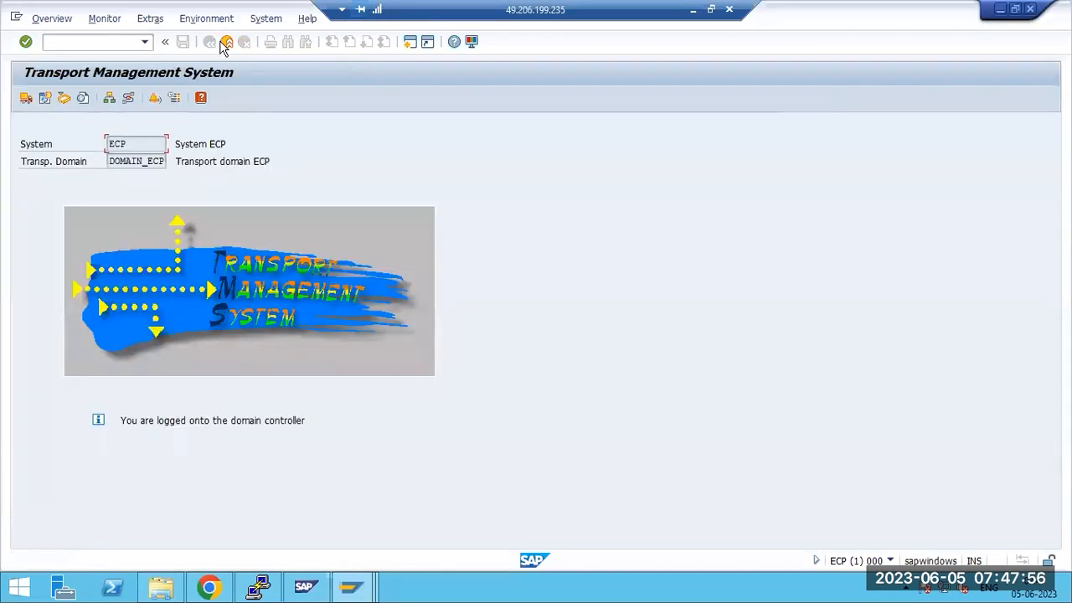
left_click(226, 42)
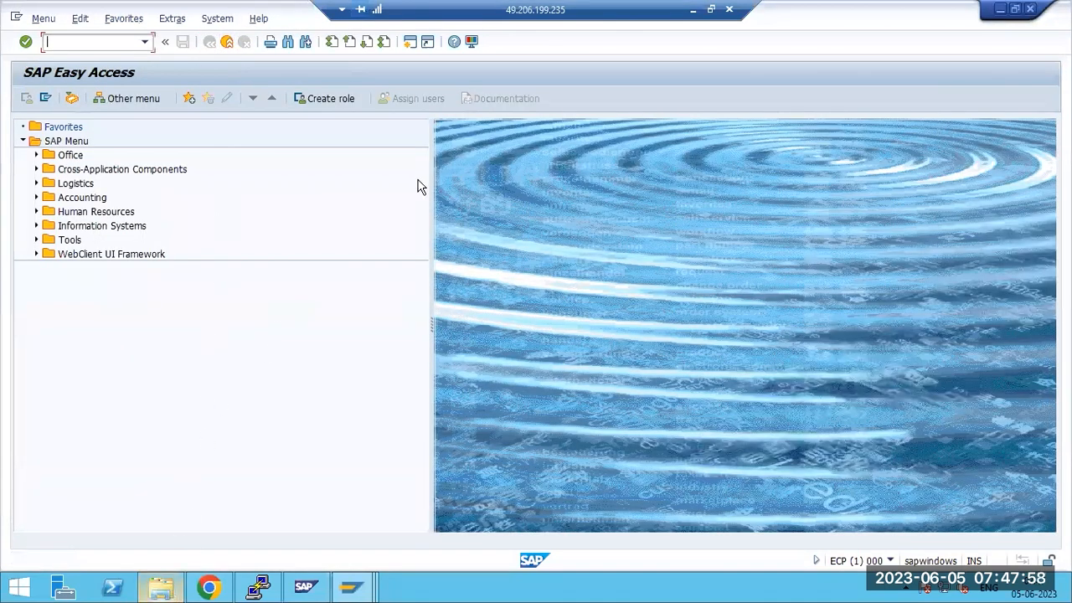
Browse to E:\usr\sap\trans\bin in Explorer and select all five TMS files
left_click(1000, 9)
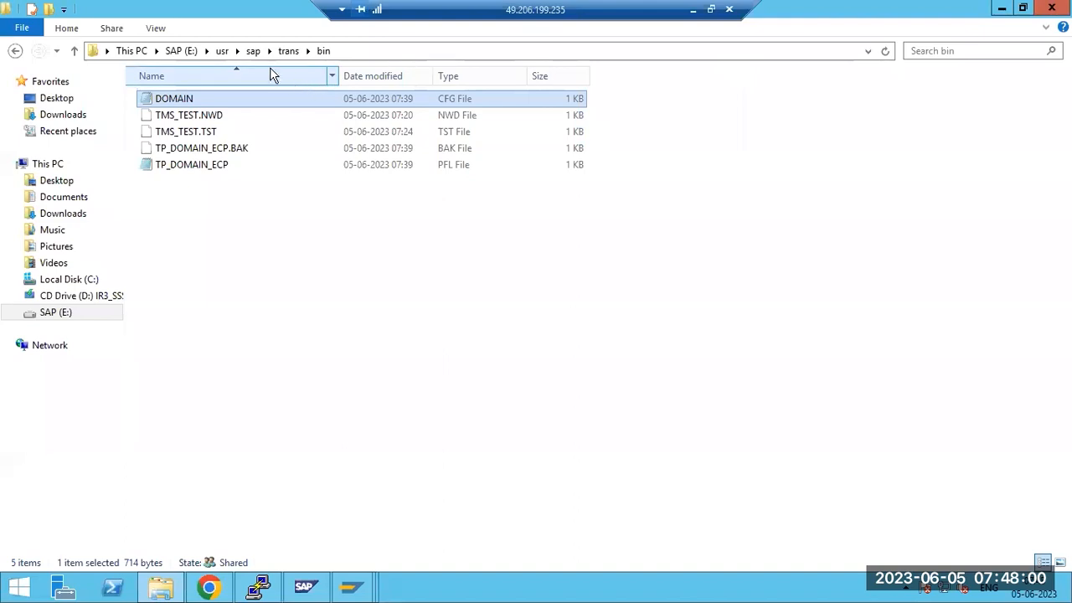
left_click(285, 51)
left_click(253, 53)
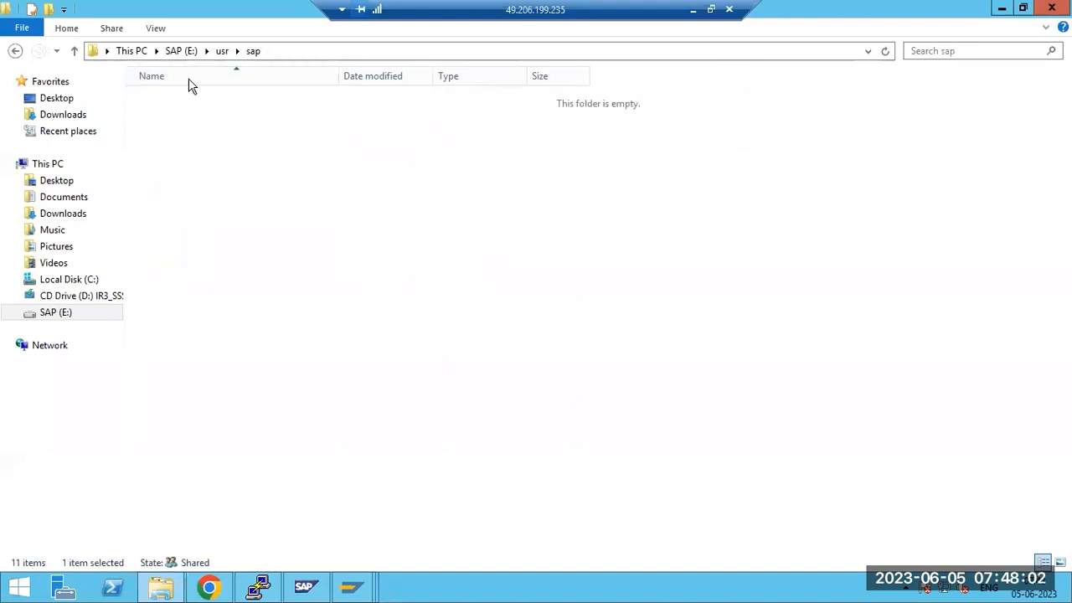
double_click(167, 168)
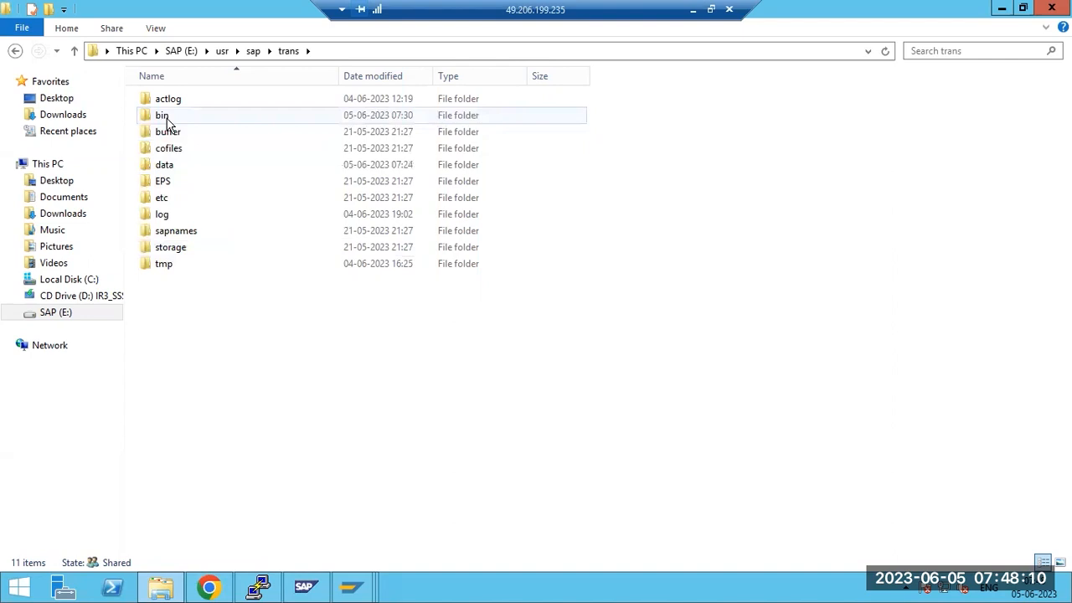
double_click(167, 122)
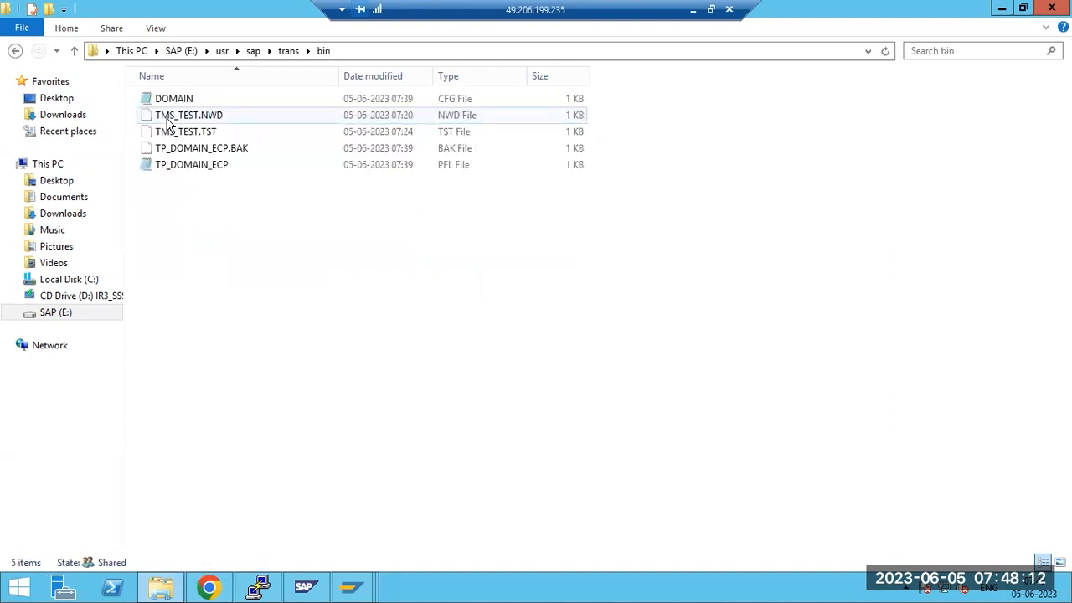
left_click_drag(245, 226, 167, 90)
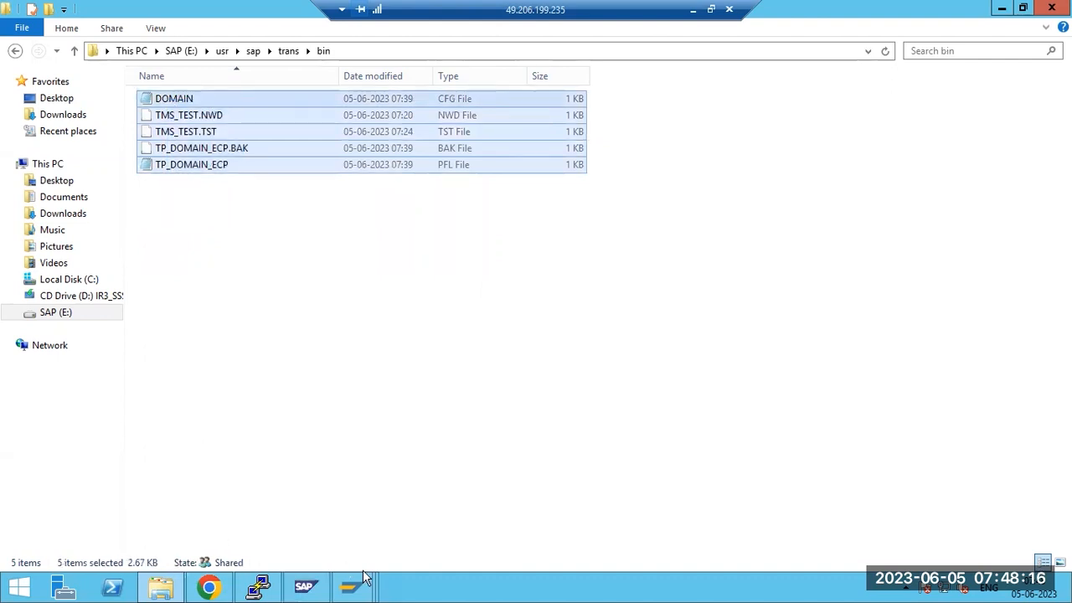
Go back up to the trans folder and close File Explorer, leaving SAP Easy Access showing
mouse_move(356, 587)
left_click(289, 501)
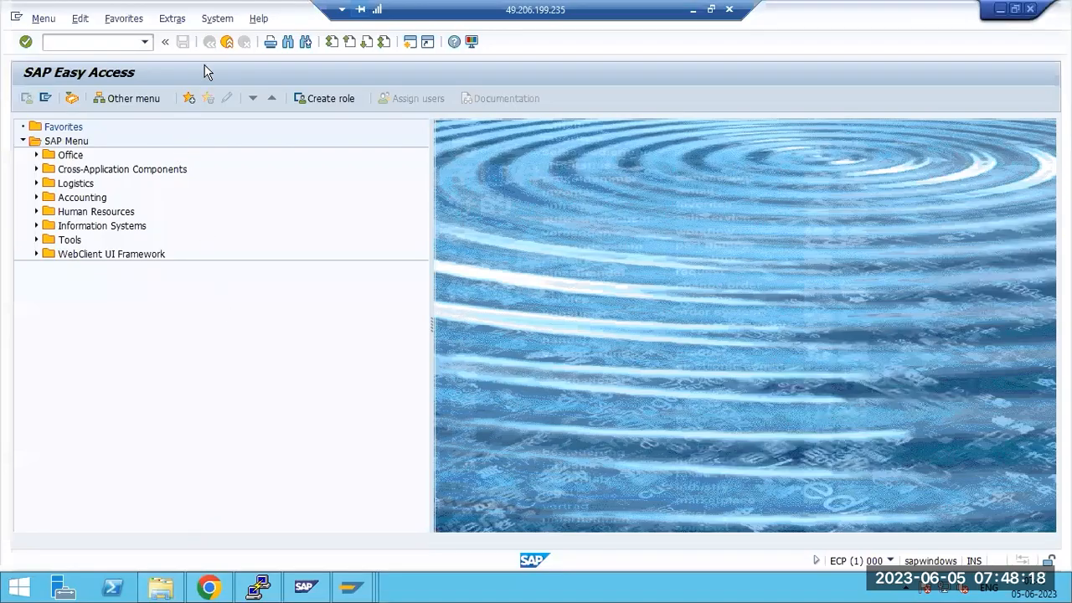
left_click(694, 9)
mouse_move(437, 587)
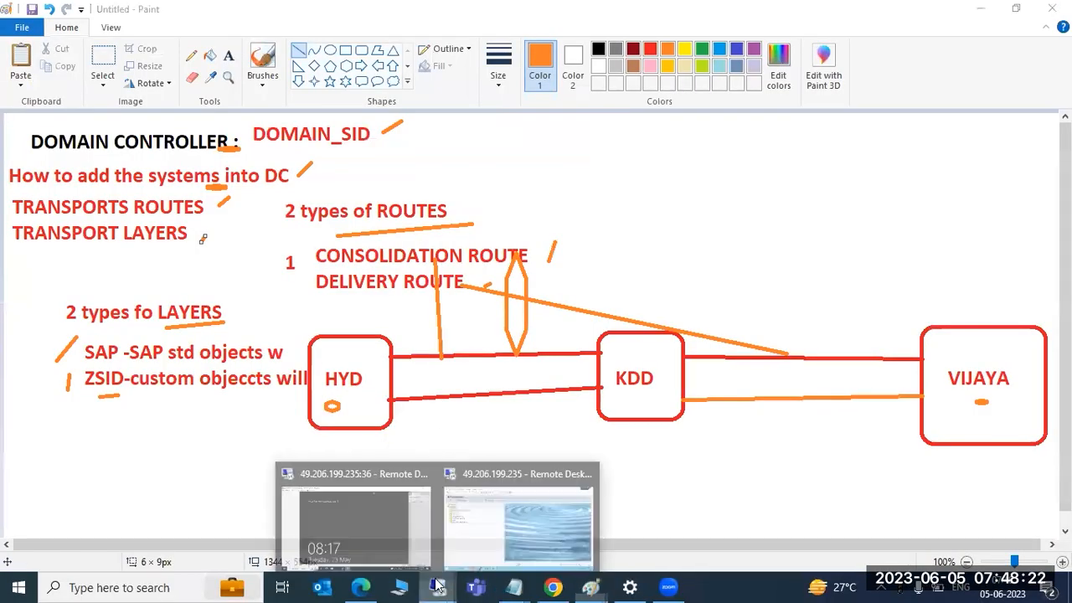
left_click(484, 524)
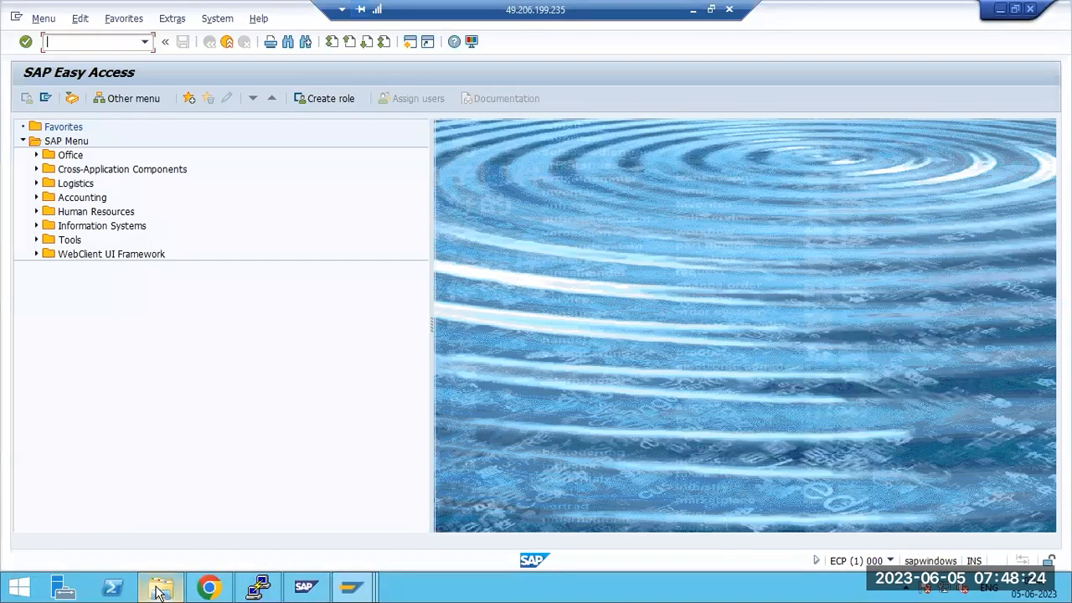
left_click(160, 590)
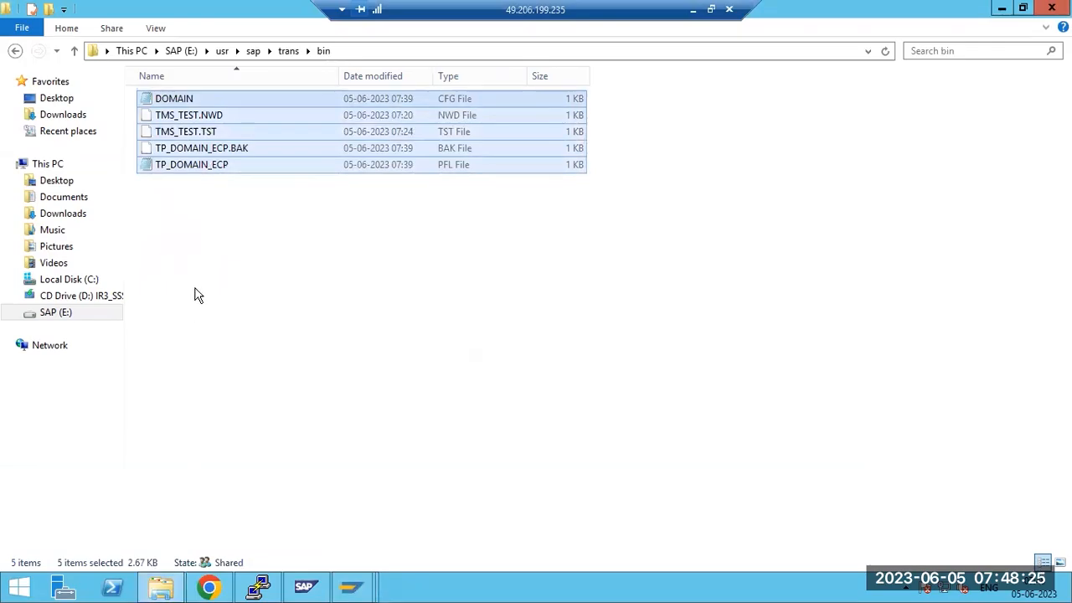
left_click(287, 52)
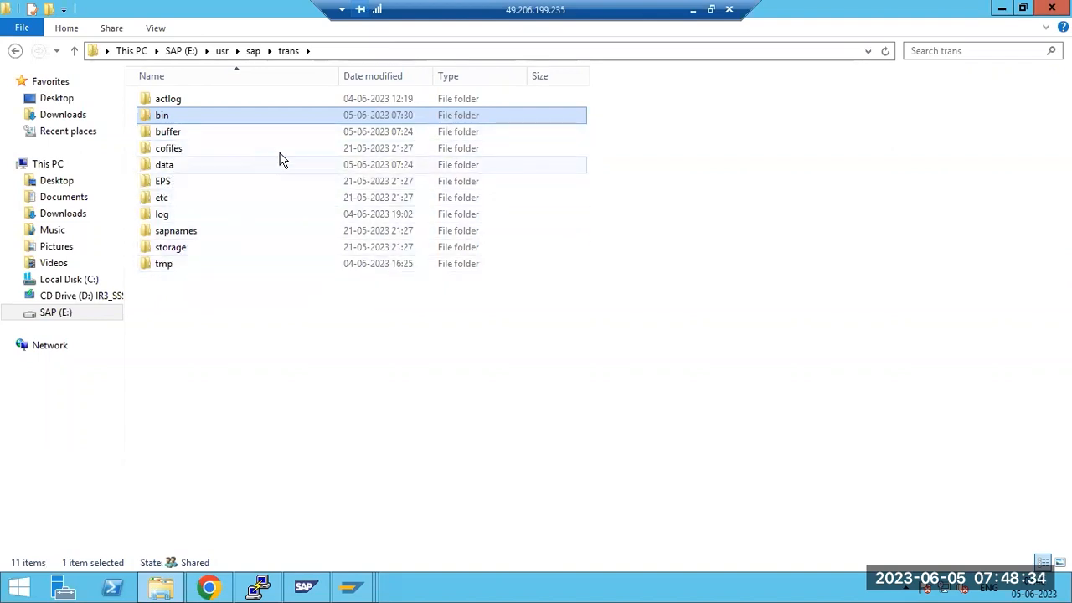
left_click(1052, 9)
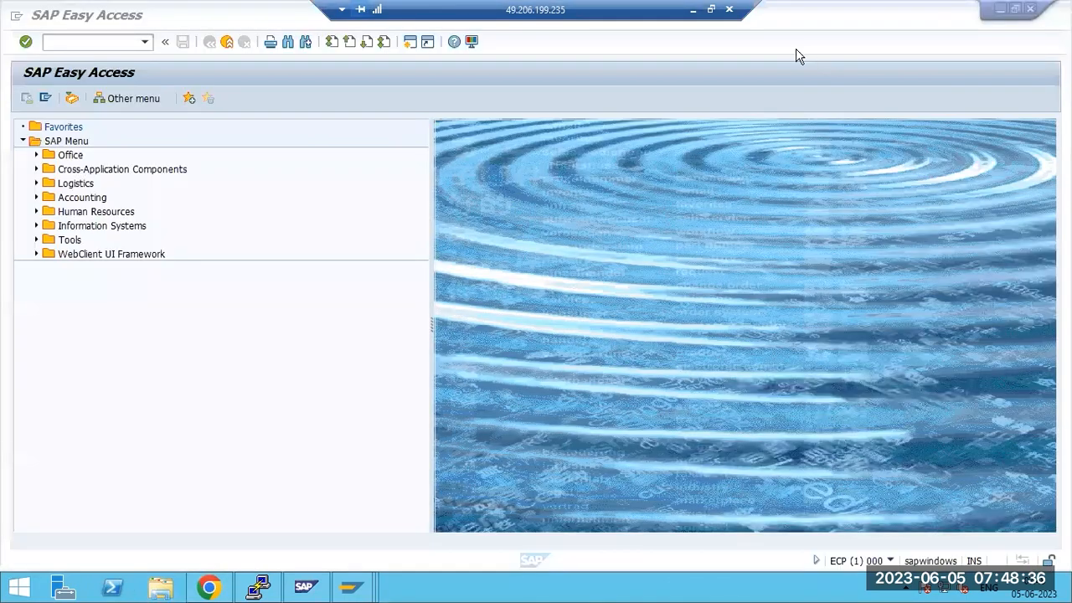
Draw a short orange diagonal stroke and three orange lines beneath the SAP and ZSID layer notes
left_click(694, 10)
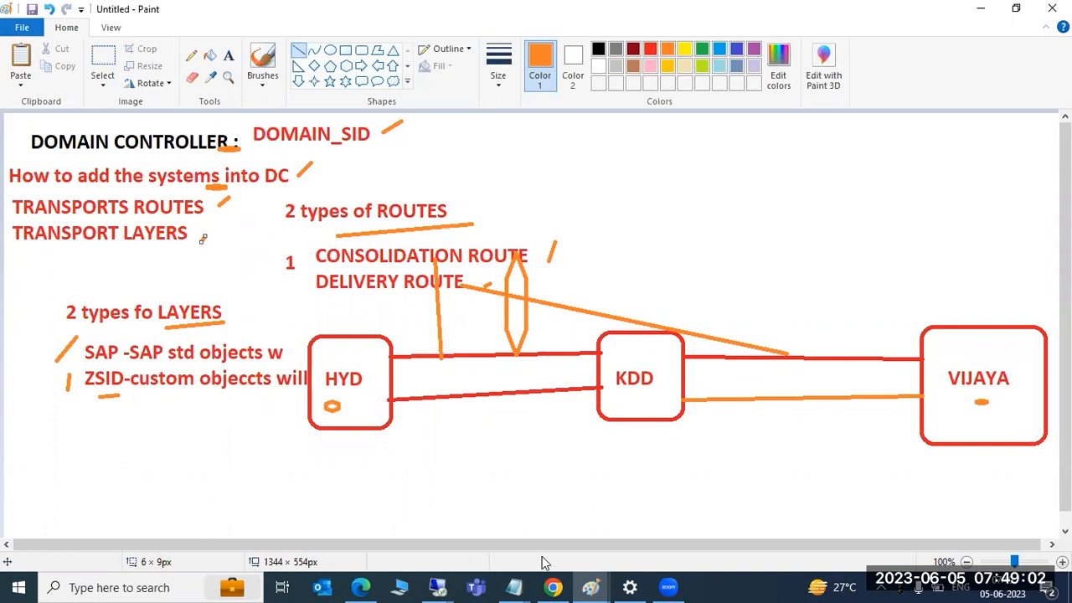
mouse_move(592, 587)
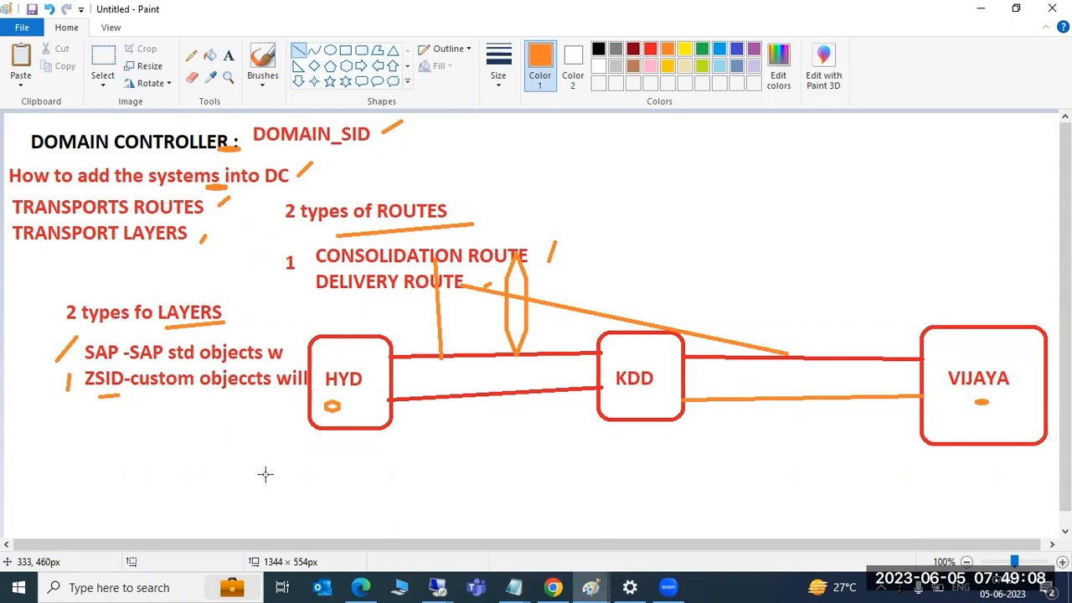
left_click_drag(58, 431, 78, 450)
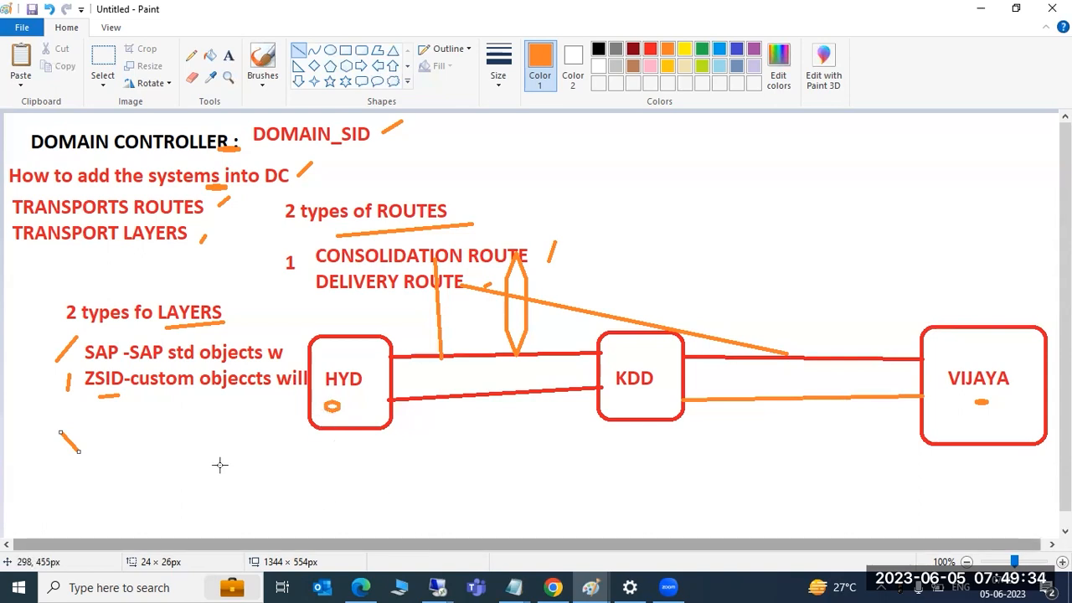
mouse_move(100, 436)
left_mouse_down()
mouse_move(210, 433)
mouse_move(239, 418)
left_mouse_up()
left_click_drag(107, 472, 241, 451)
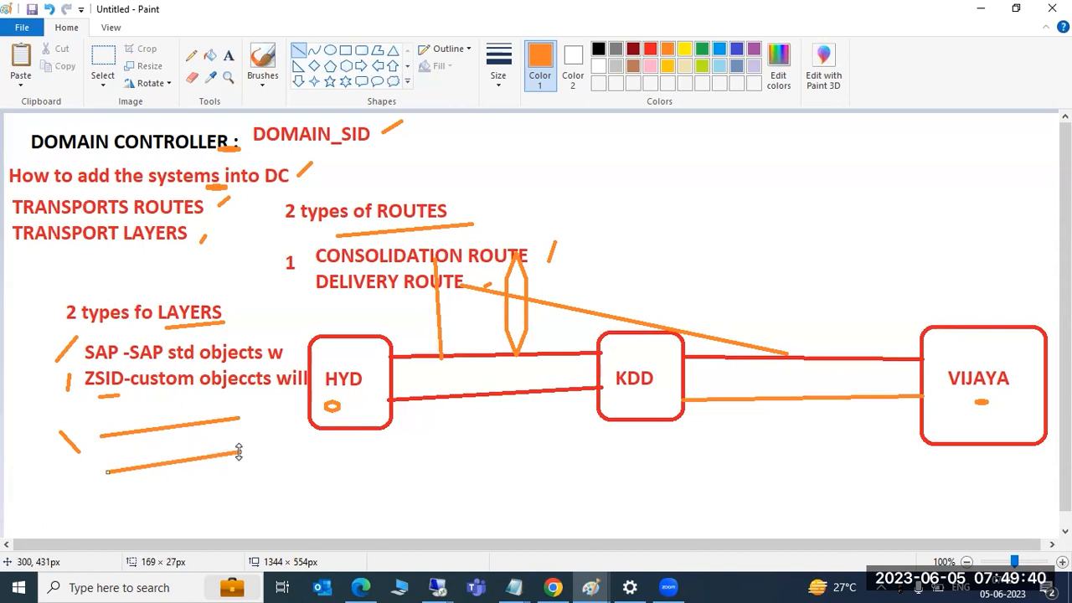
left_click_drag(115, 503, 255, 484)
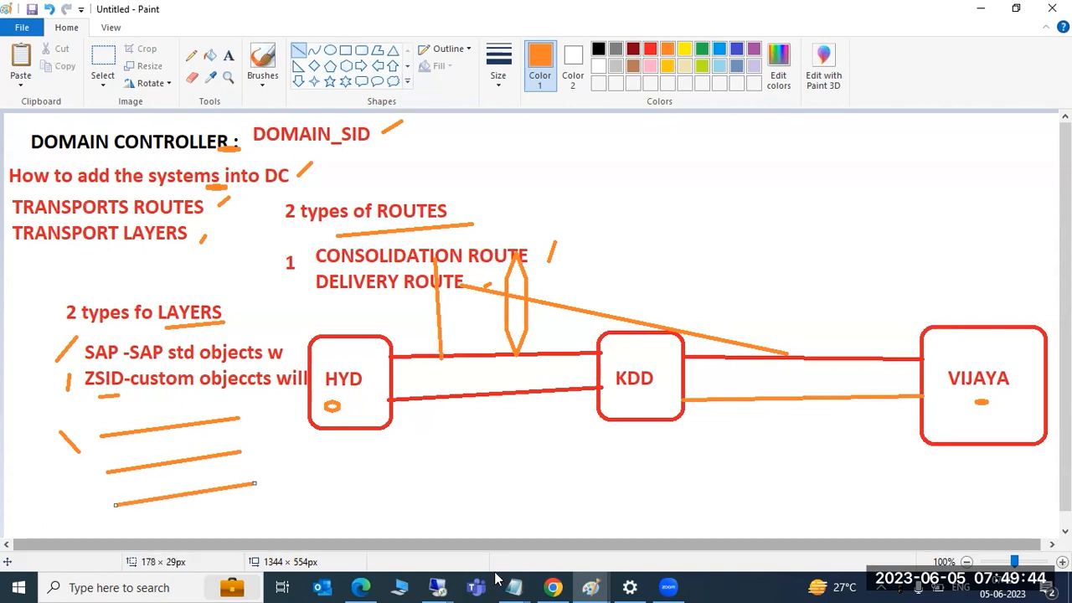
left_click(663, 585)
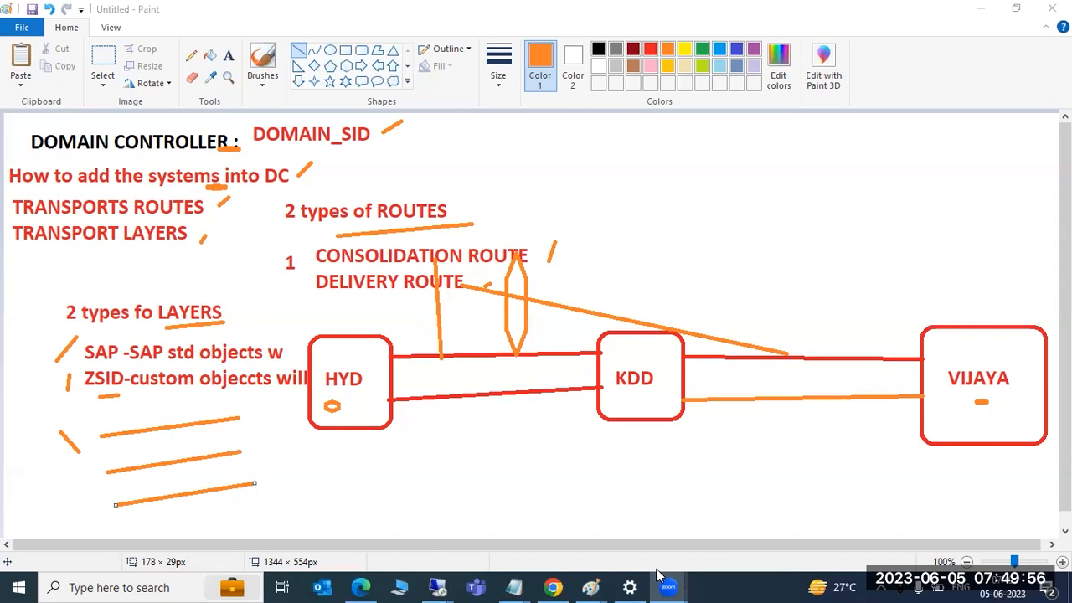
left_click(1004, 230)
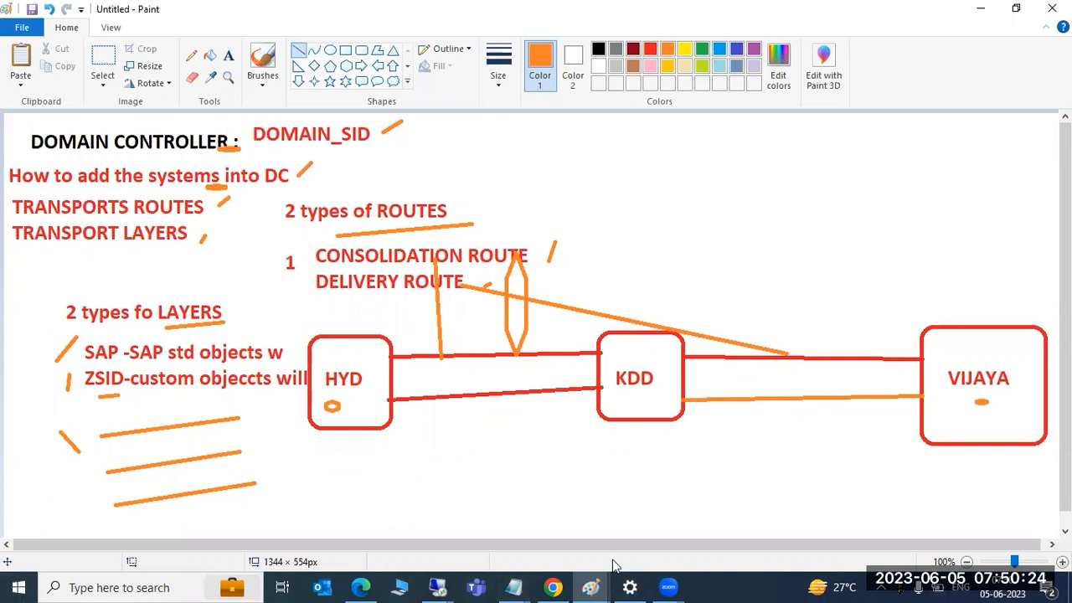
Run STMS from SAP Easy Access and check the System Overview of the domain
mouse_move(442, 585)
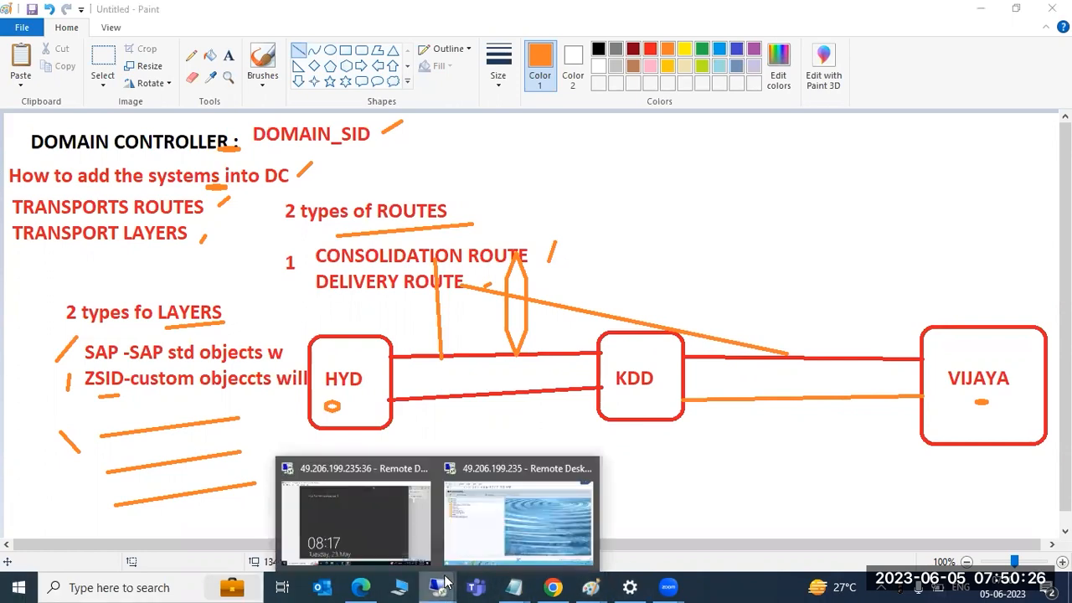
left_click(501, 518)
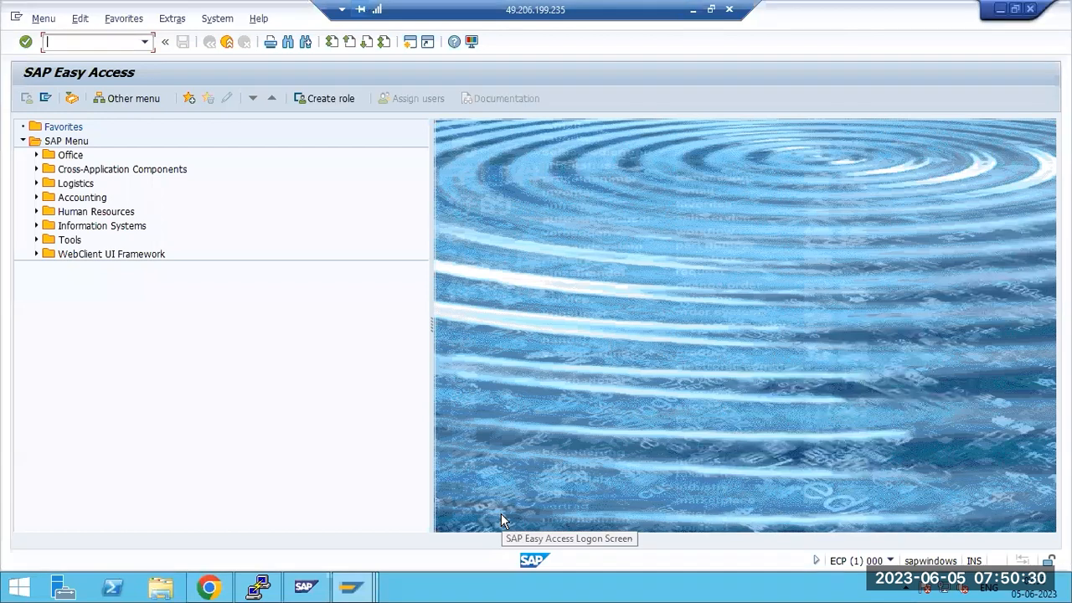
left_click(352, 588)
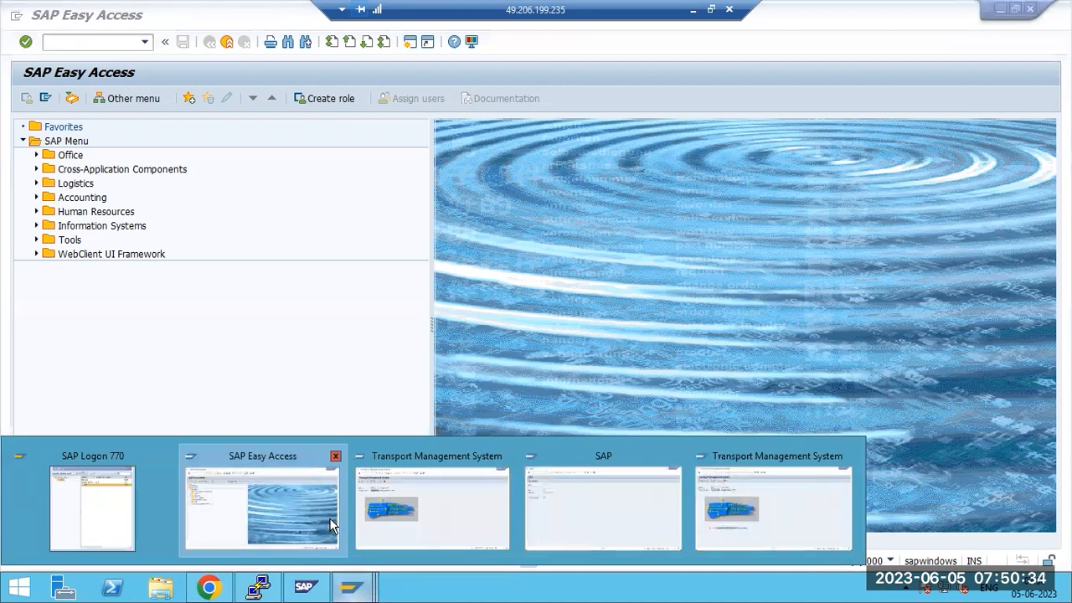
left_click(284, 509)
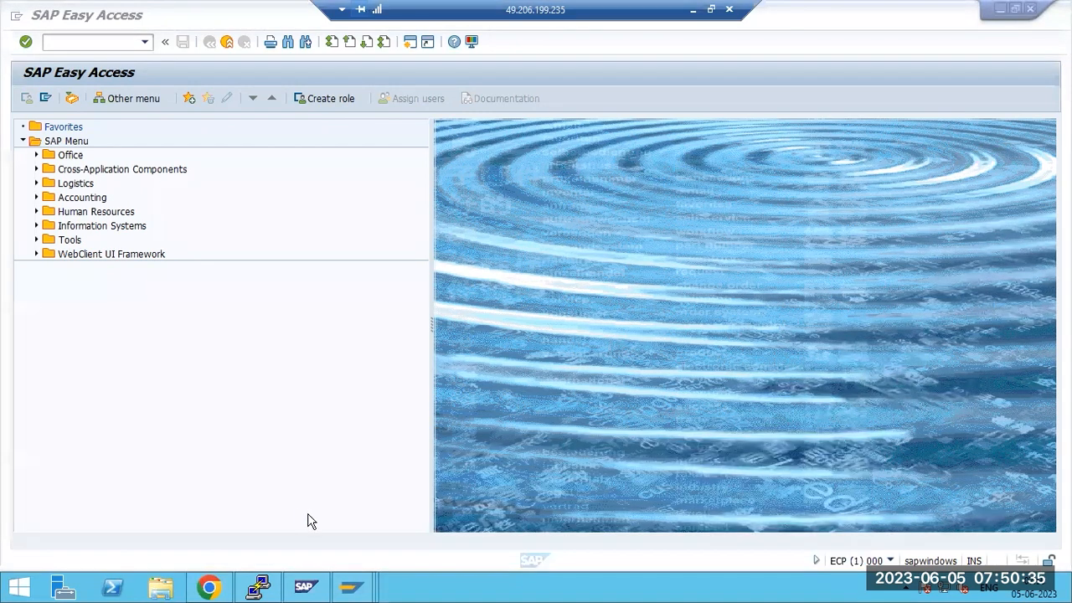
left_click(54, 41)
type("stms")
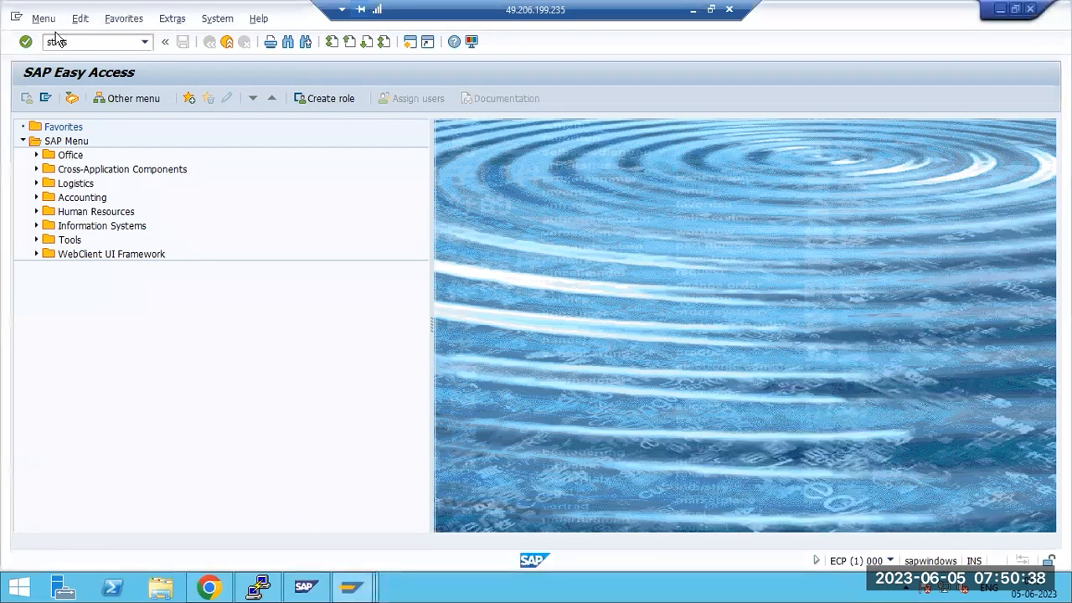
key("Return")
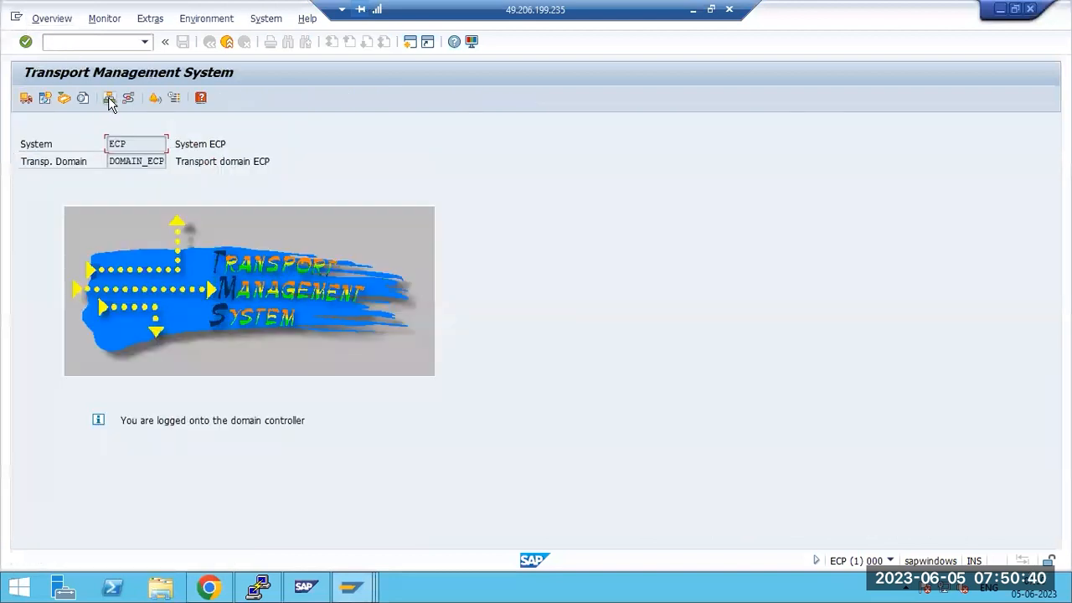
left_click(109, 98)
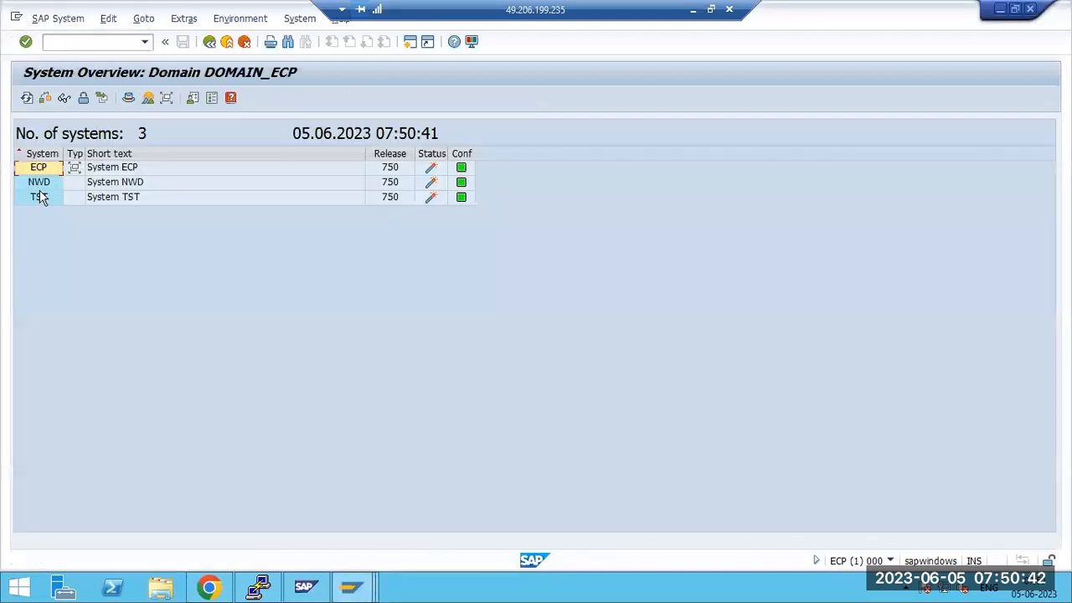
key("F3")
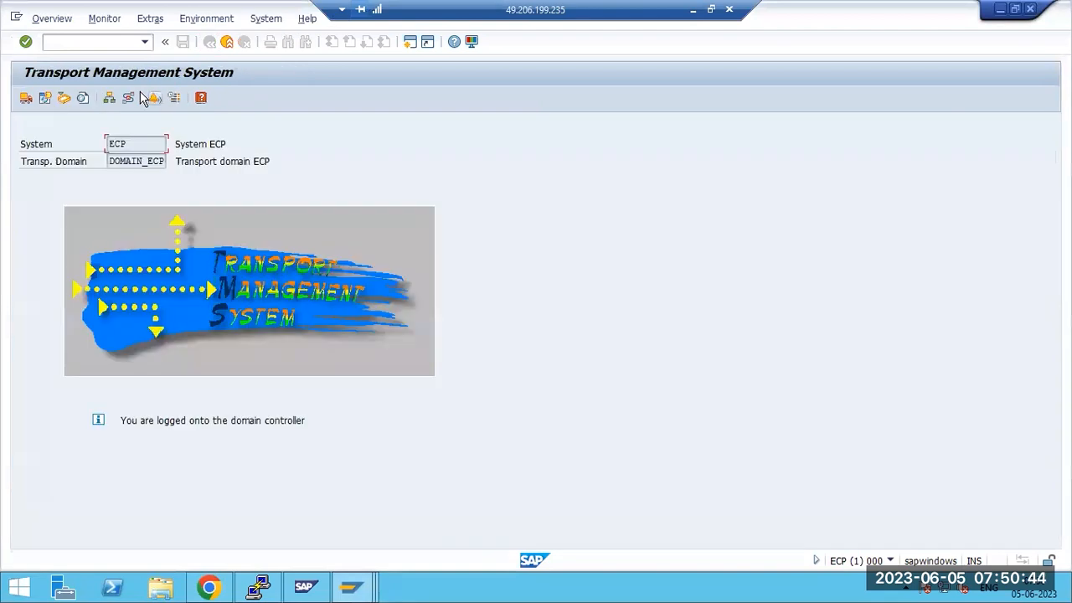
View the NWD, TST and ECP transport routes, zooming in and out, then return to the start screen
left_click(132, 98)
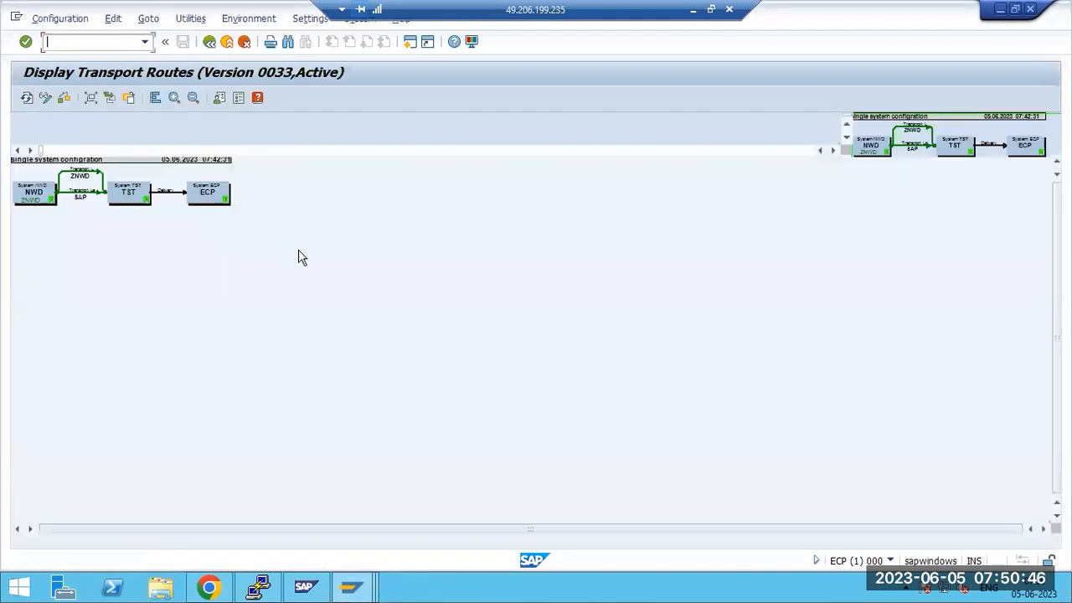
left_click(174, 99)
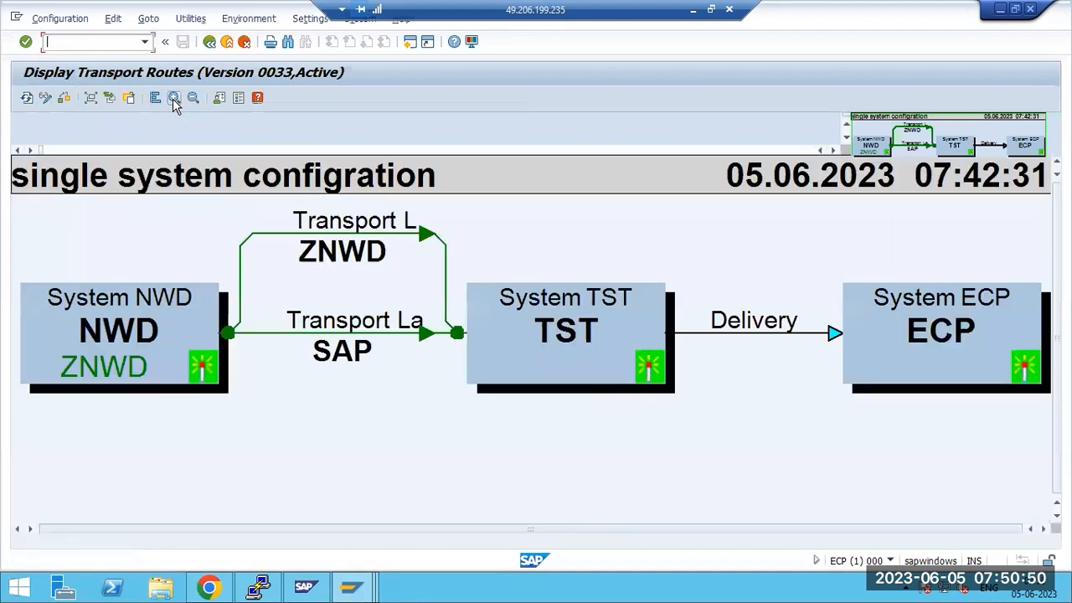
left_click(175, 99)
left_click(174, 99)
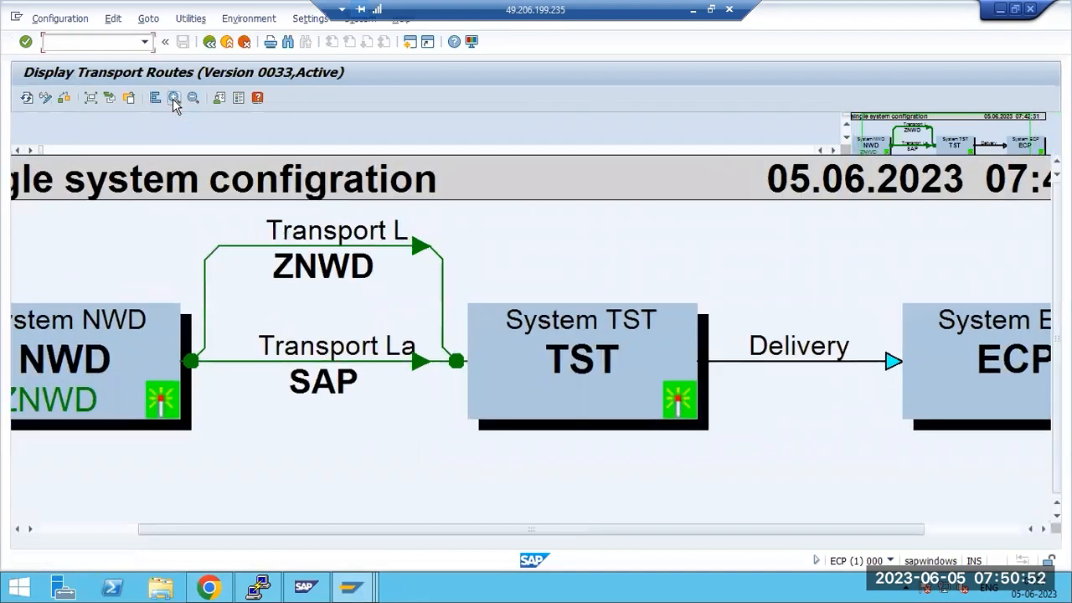
left_click(174, 99)
left_click(175, 99)
left_click(174, 98)
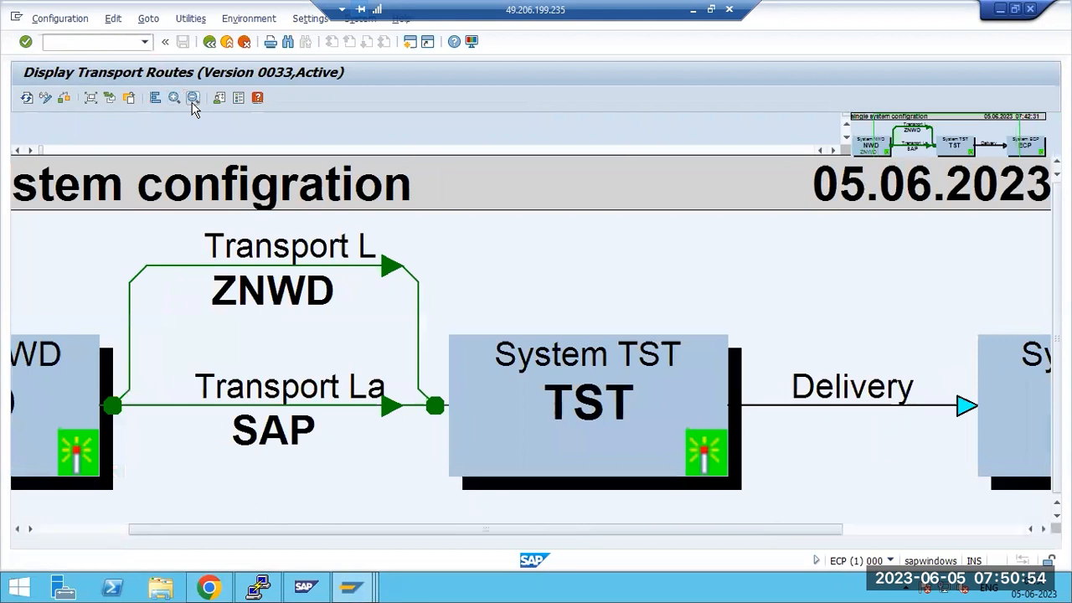
left_click(193, 104)
left_click(193, 104)
left_click(193, 104)
left_click(193, 104)
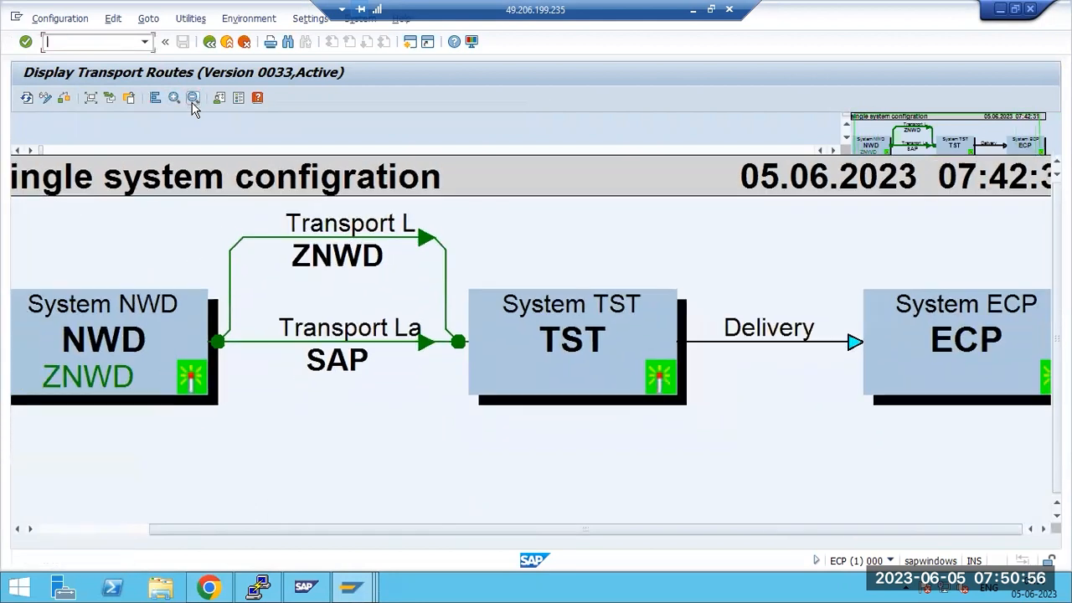
left_click(192, 104)
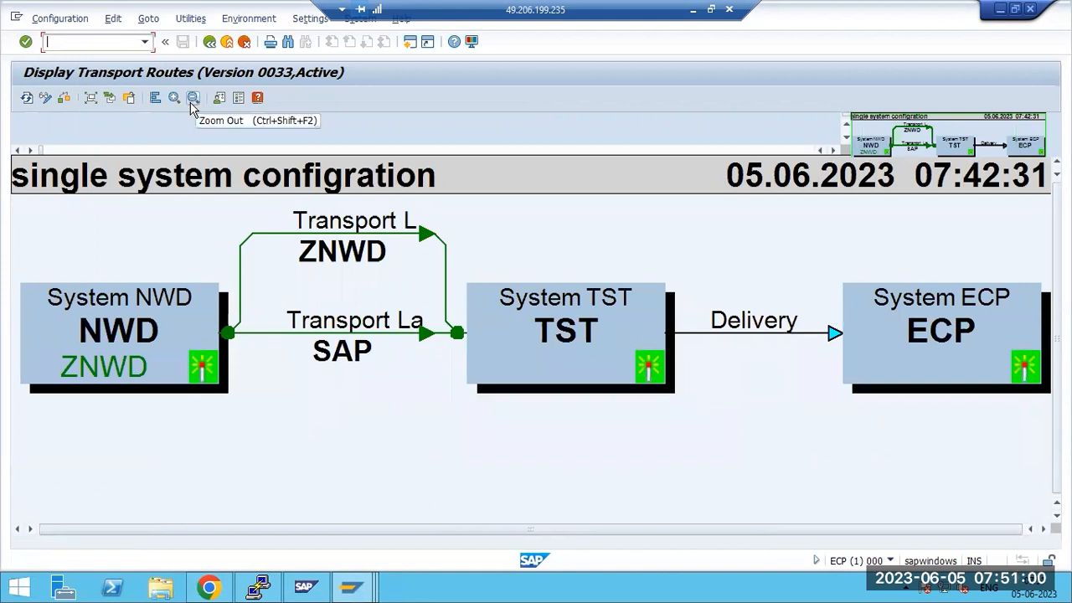
key("F3")
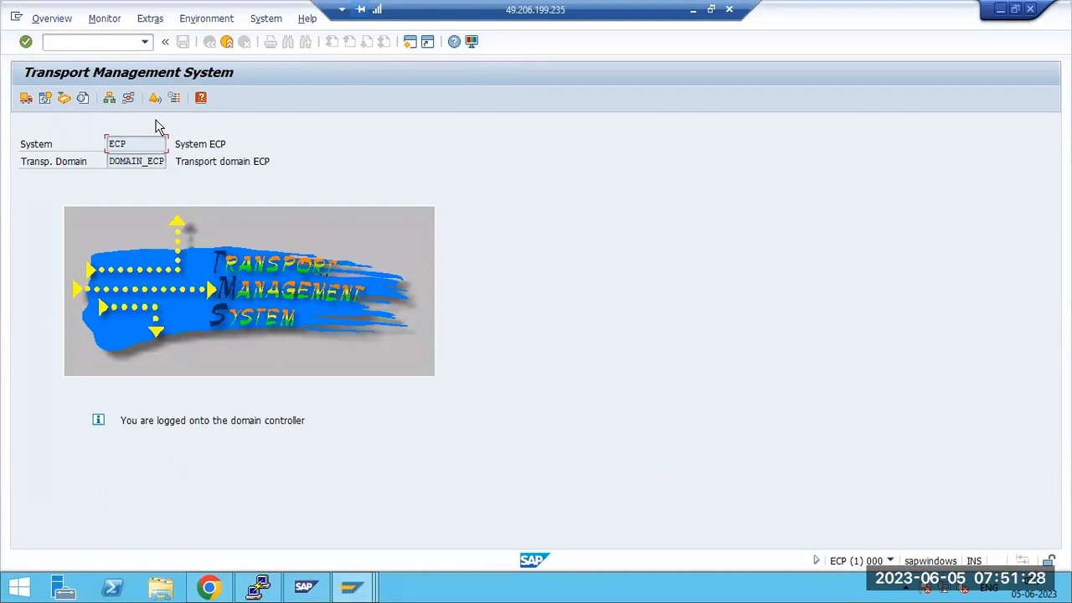
Redisplay the transport routes enlarged, then return to the STMS start screen
left_click(129, 99)
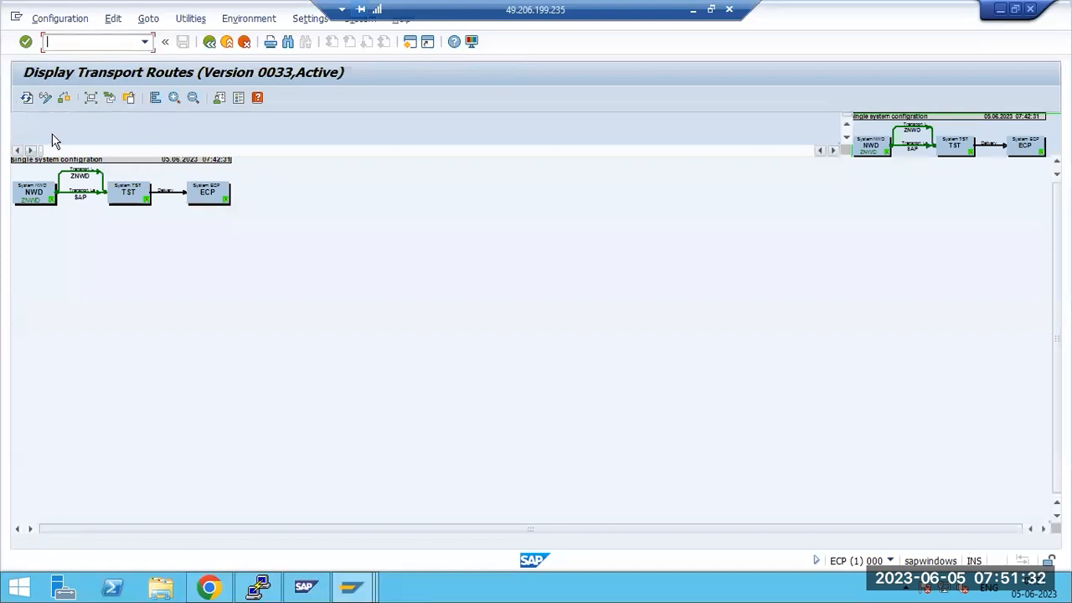
left_click(175, 97)
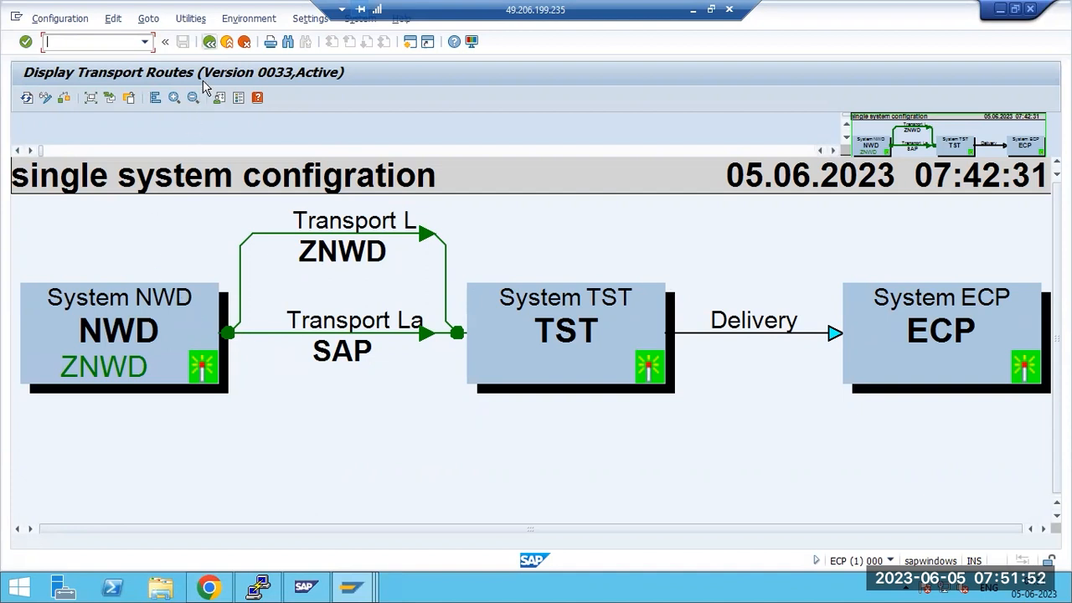
left_click(209, 41)
Inspect the Extras menu's delete TMS configuration option without using it, then select the DOMAIN_ECP name
left_click(150, 19)
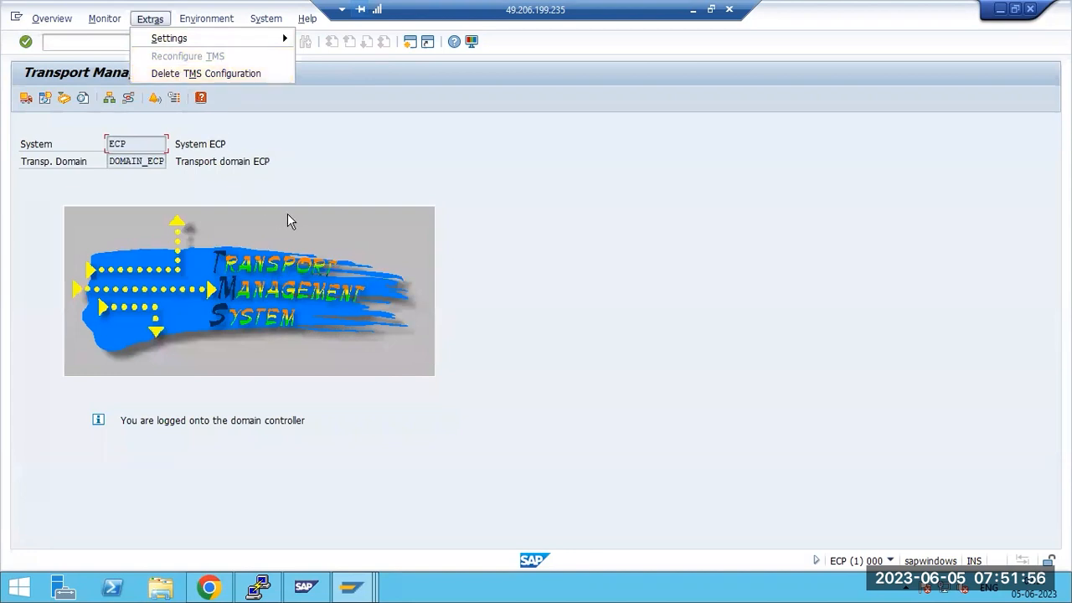
left_click(362, 203)
left_click_drag(131, 164, 171, 164)
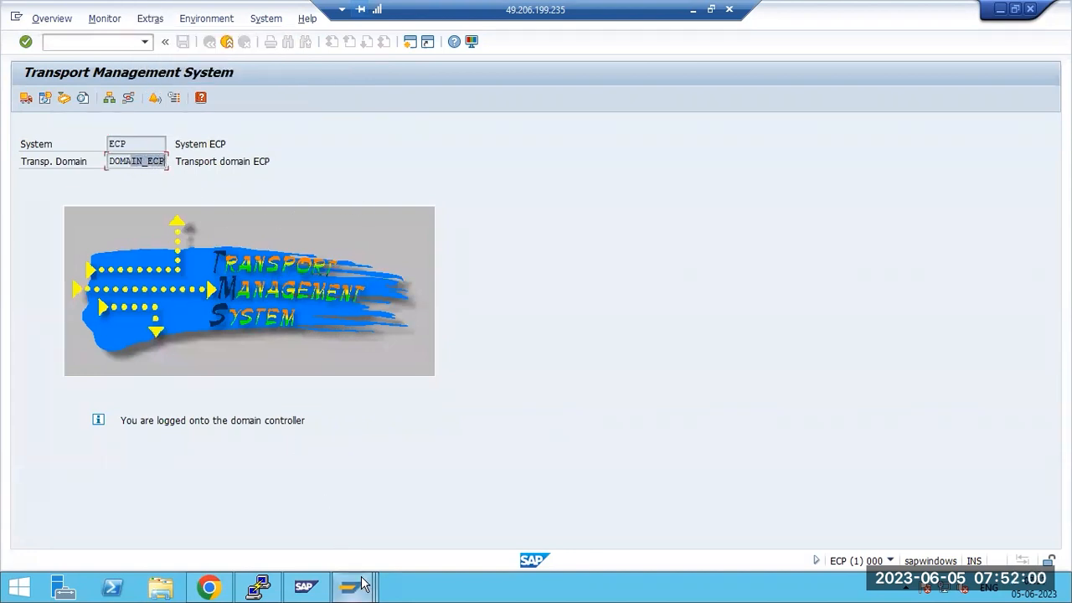
mouse_move(362, 584)
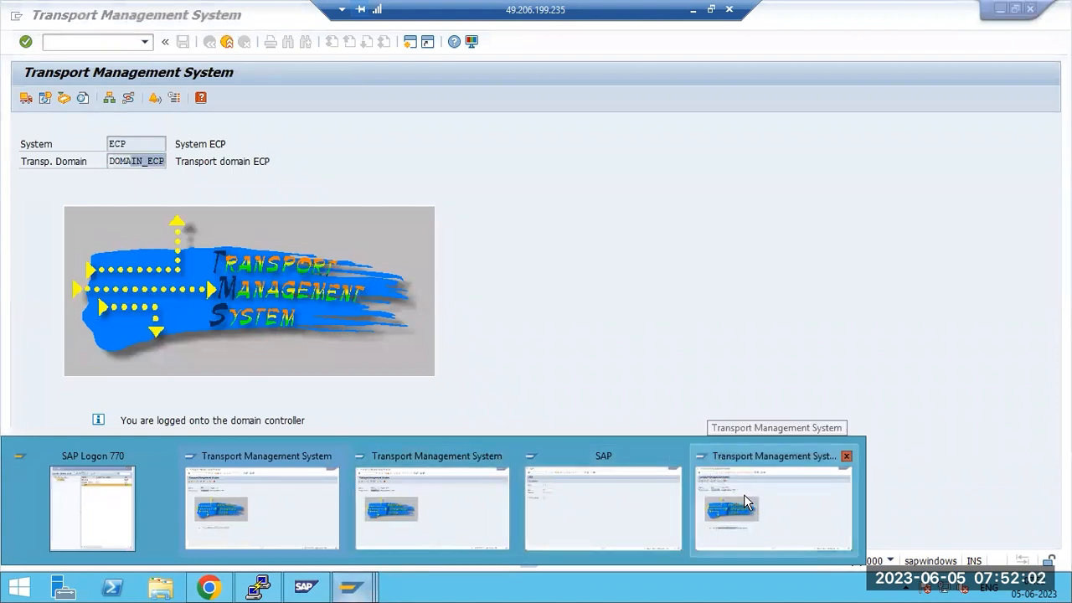
left_click(609, 222)
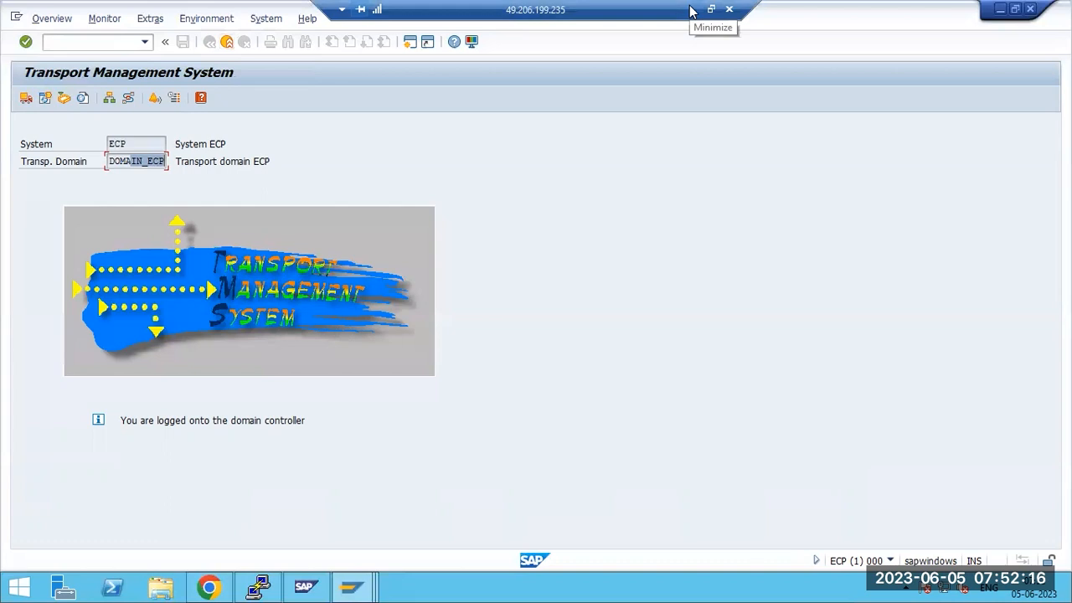
left_click_drag(120, 161, 171, 164)
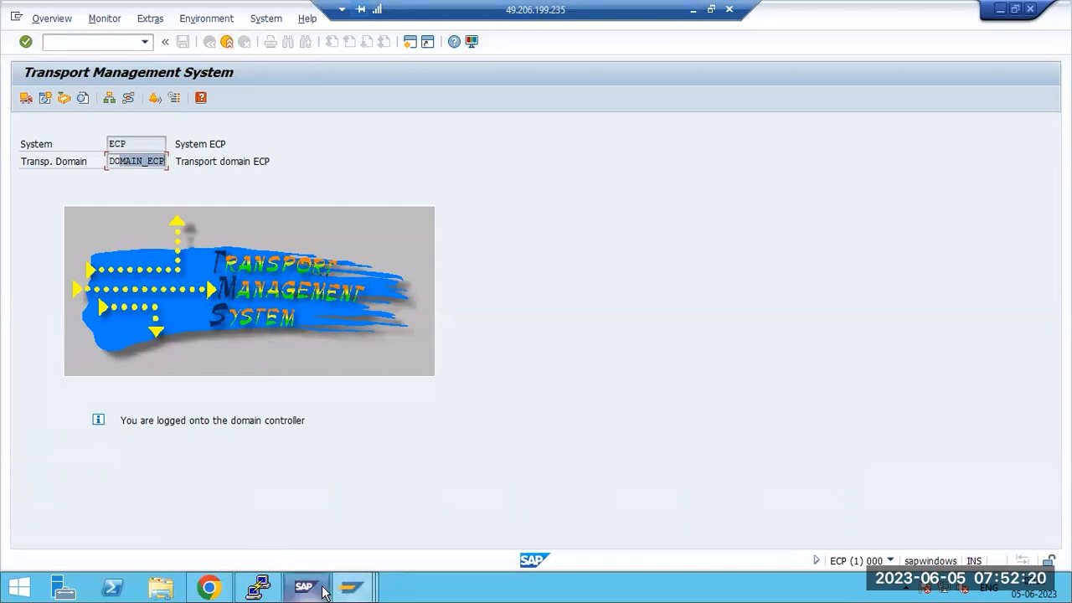
Bring SAP Management Console forward and check ECP's instances and its actions menu
left_click(350, 591)
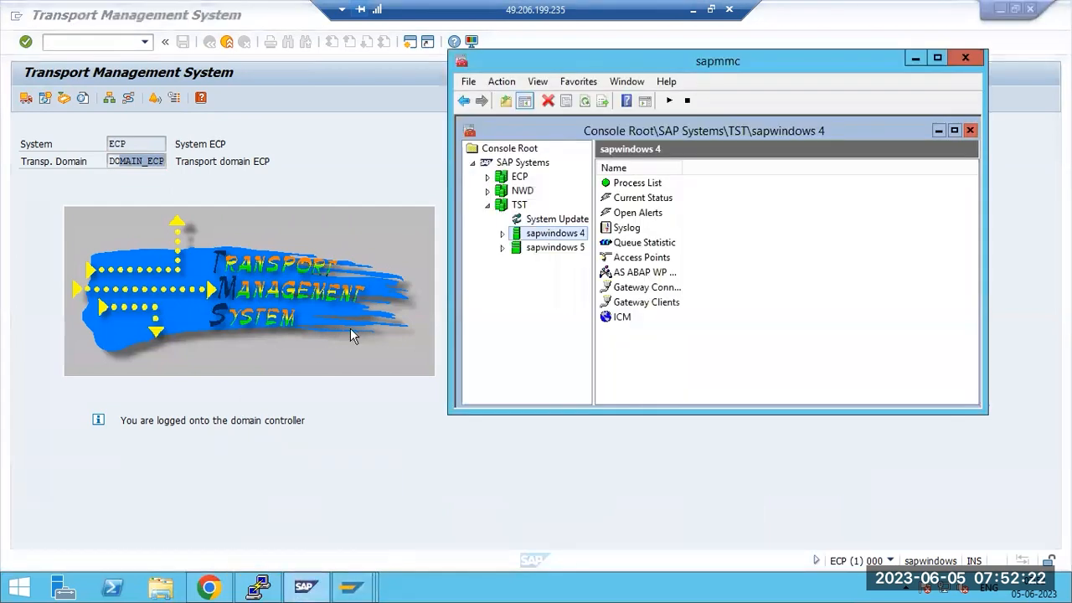
left_click(515, 176)
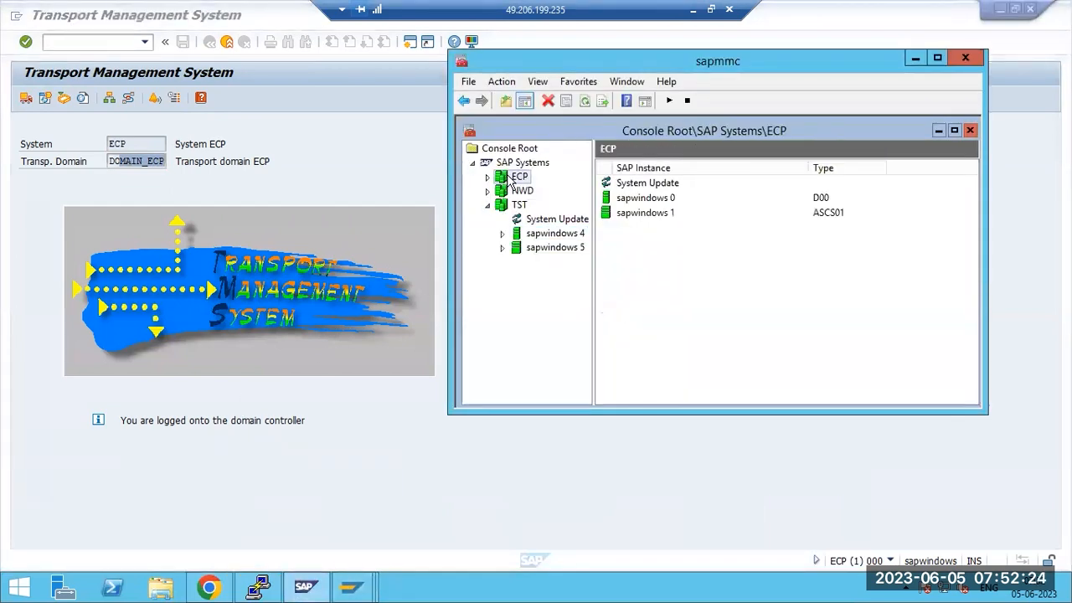
right_click(513, 179)
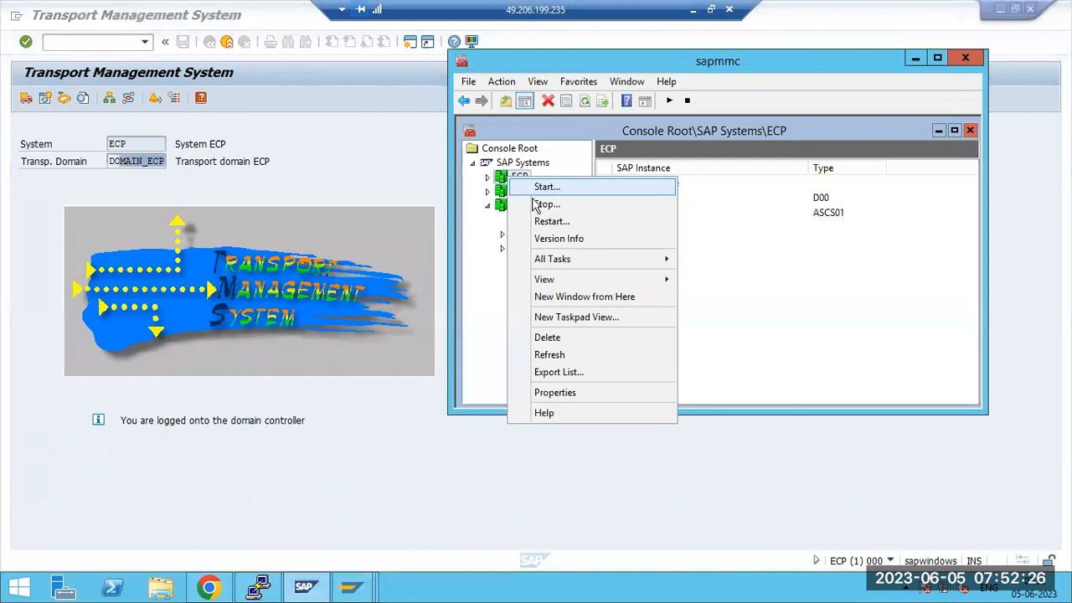
left_click(478, 269)
Switch between the NWD, TST and ECP nodes to compare their instances
left_click(514, 191)
left_click(513, 205)
left_click(512, 193)
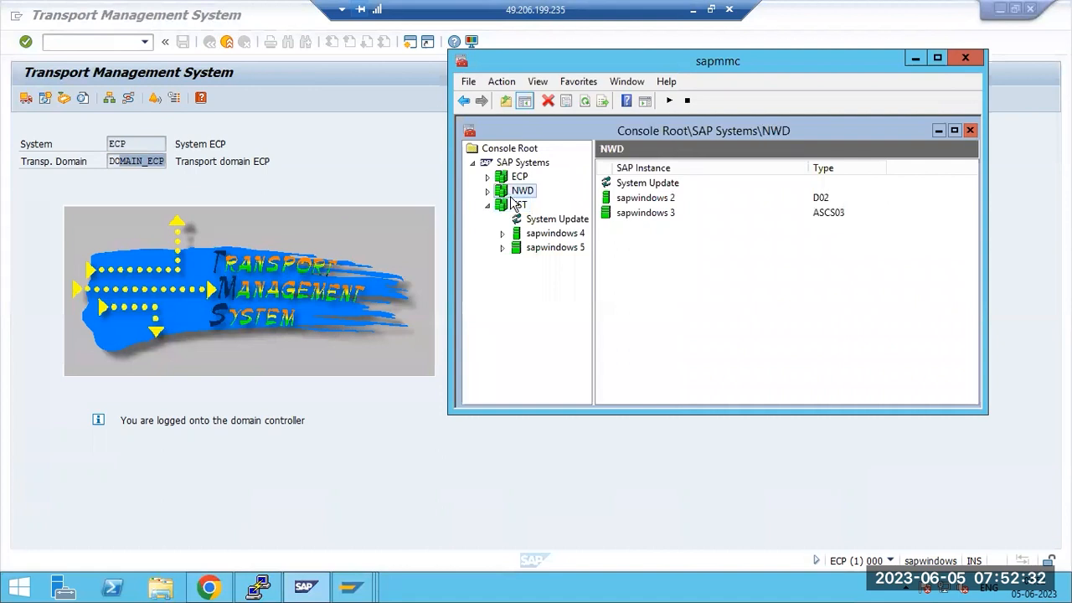
left_click(515, 207)
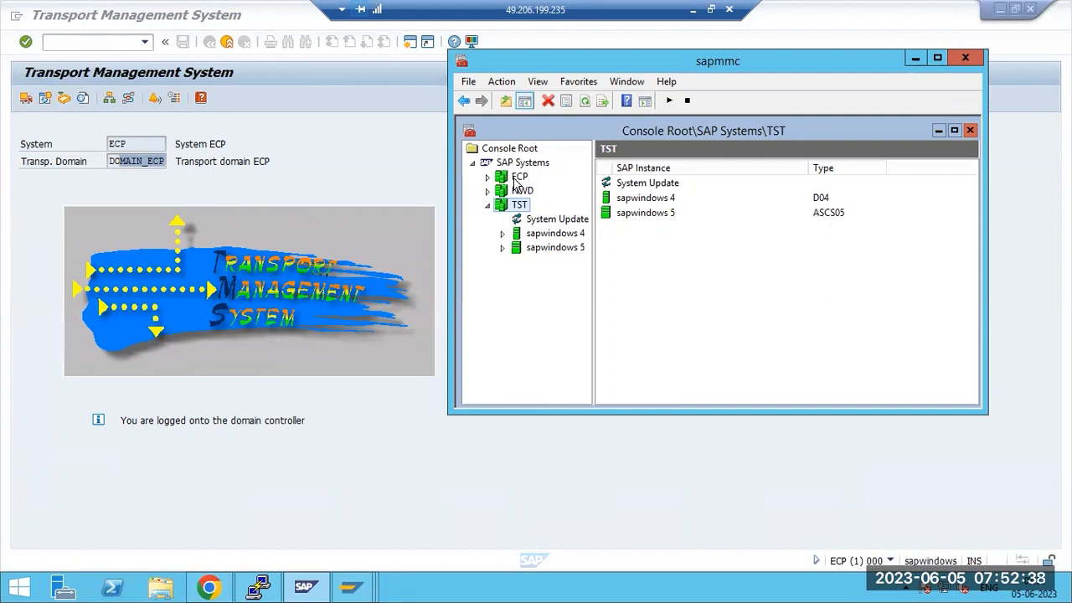
left_click(515, 180)
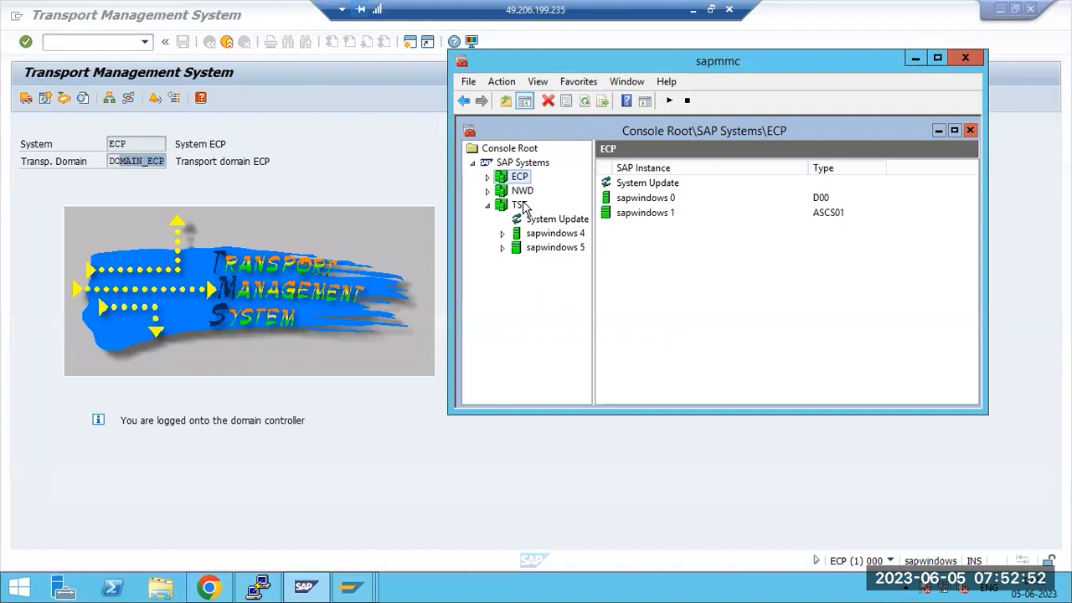
left_click(519, 205)
left_click(522, 192)
left_click(519, 177)
left_click(522, 193)
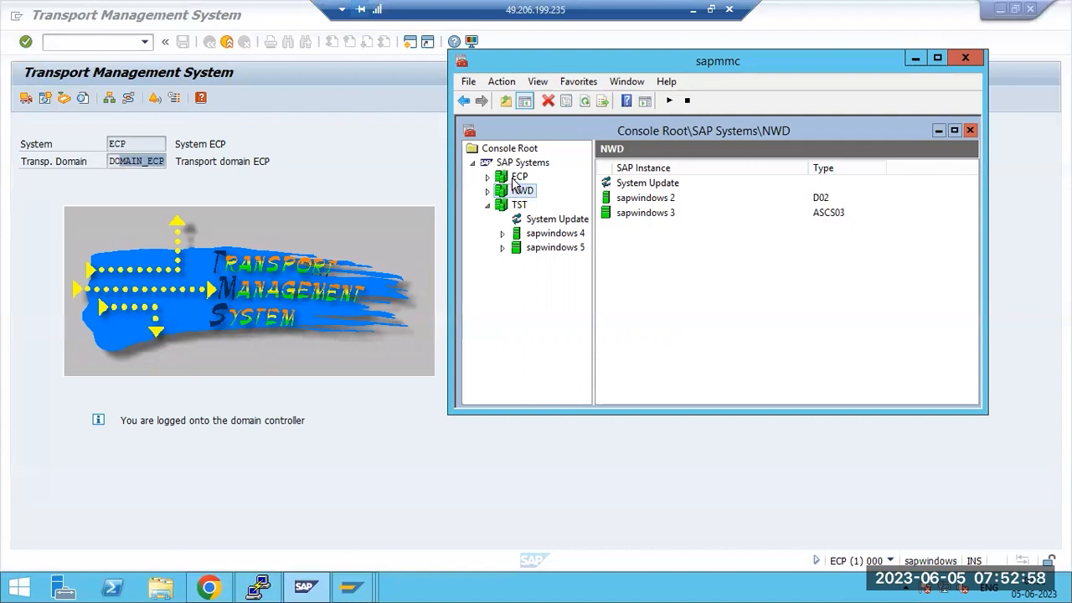
left_click(519, 178)
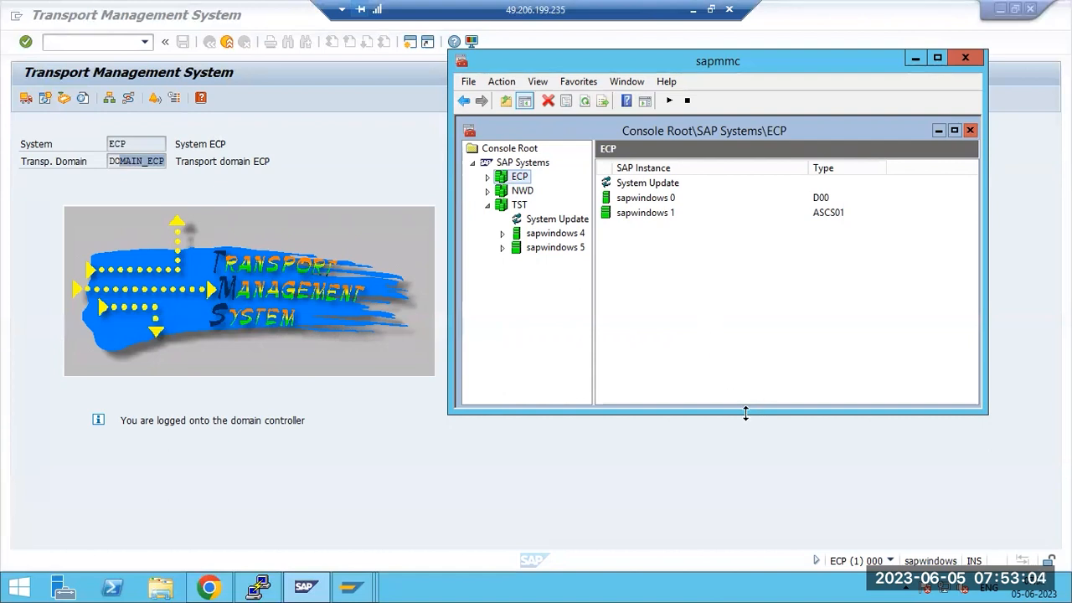
Display the active transport routes enlarged and switch them into Change Transport Routes mode
left_click(336, 485)
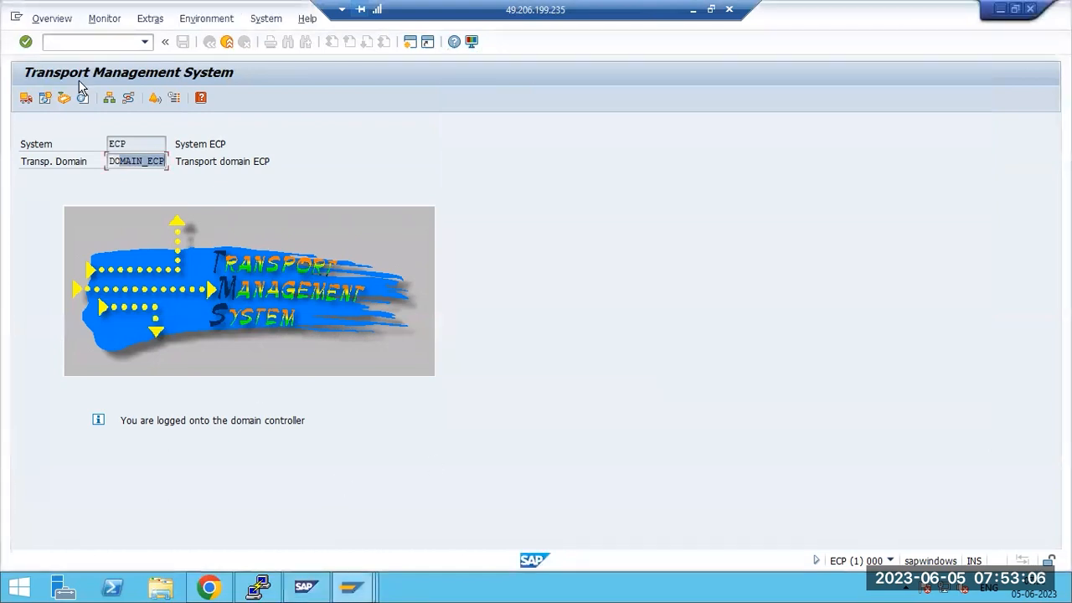
left_click(127, 99)
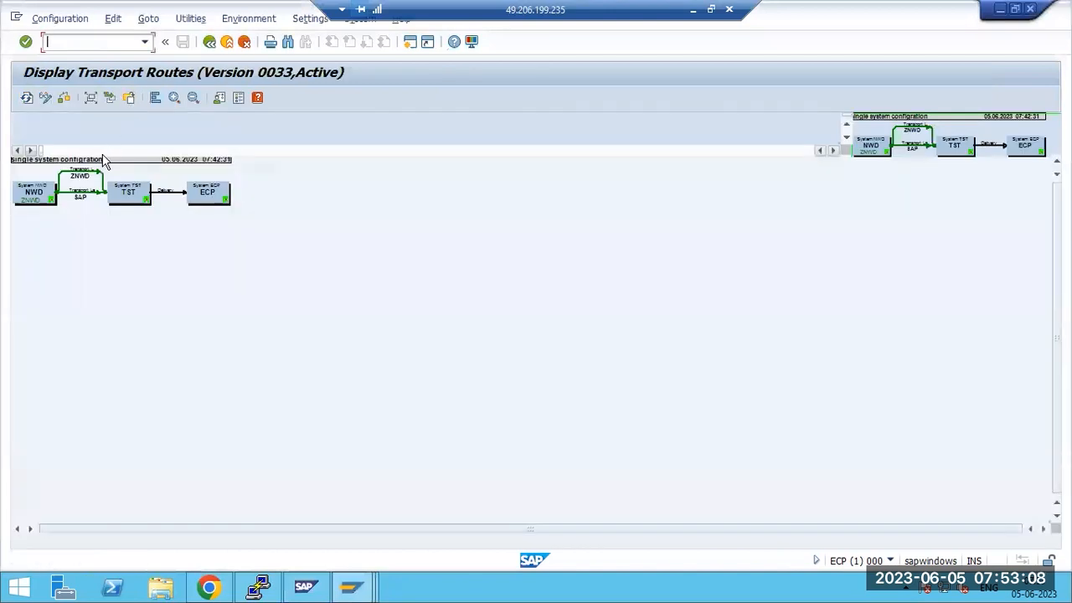
left_click(174, 99)
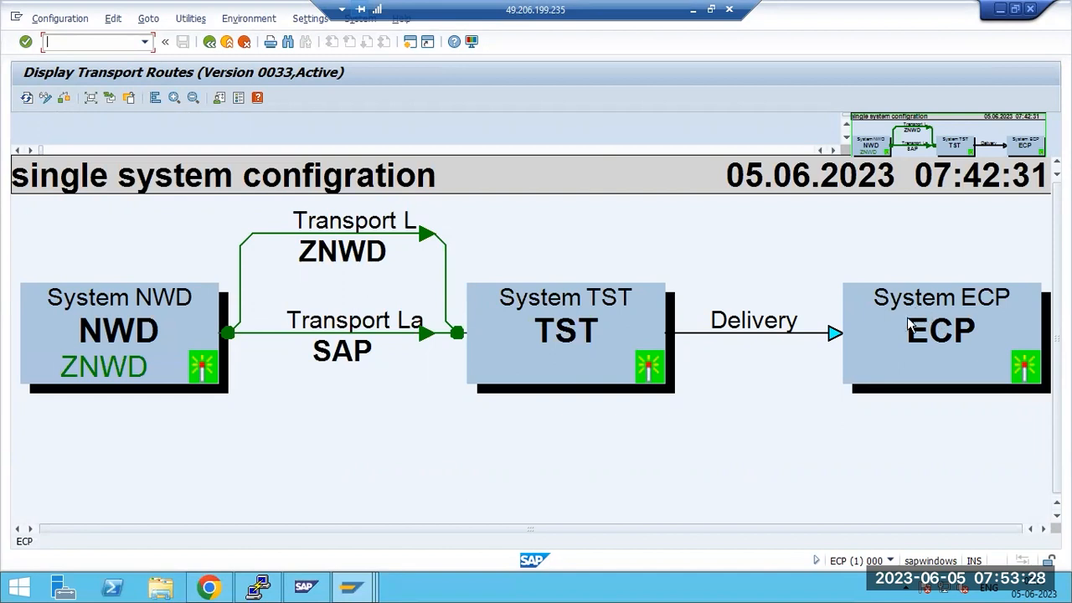
left_click(61, 18)
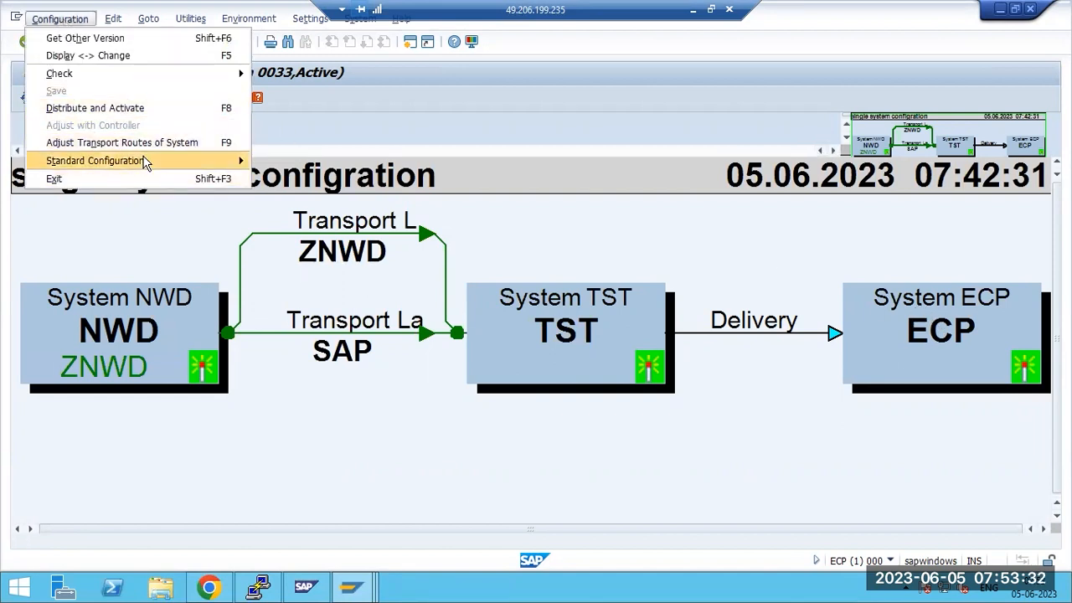
mouse_move(144, 162)
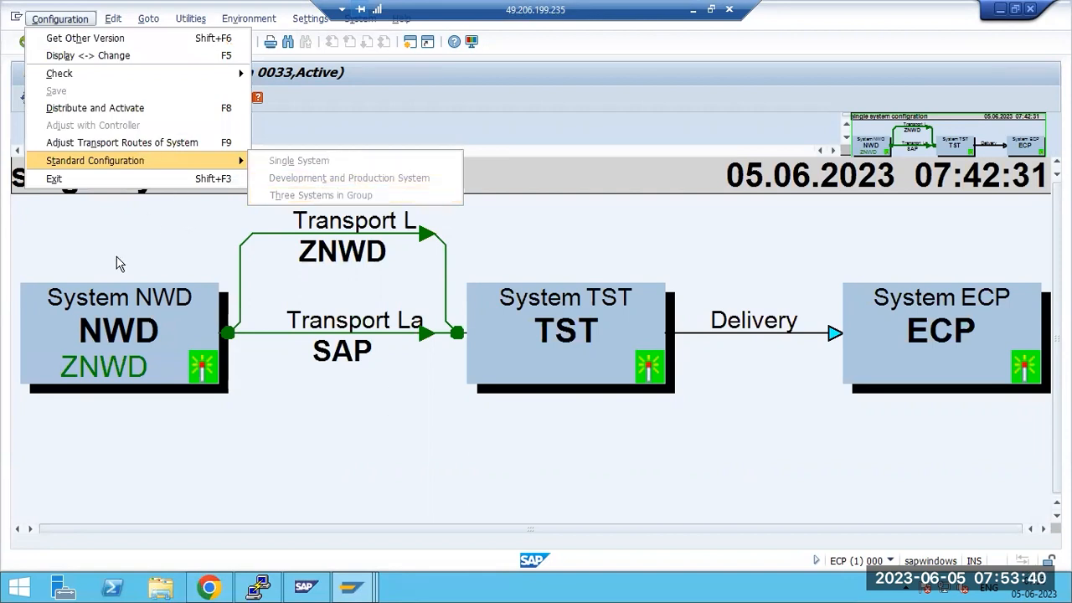
left_click(296, 452)
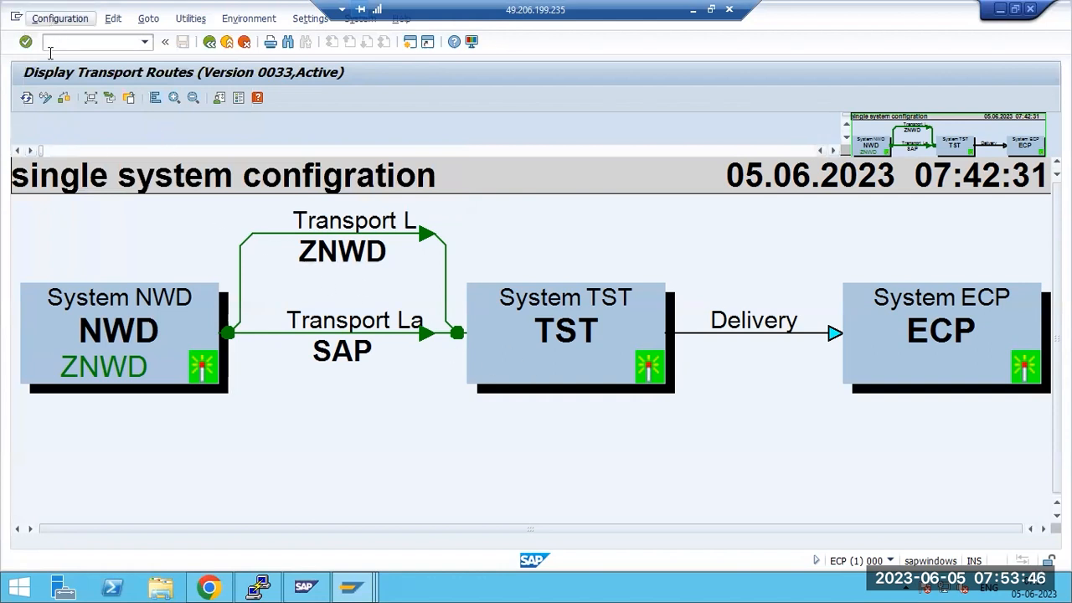
left_click(45, 98)
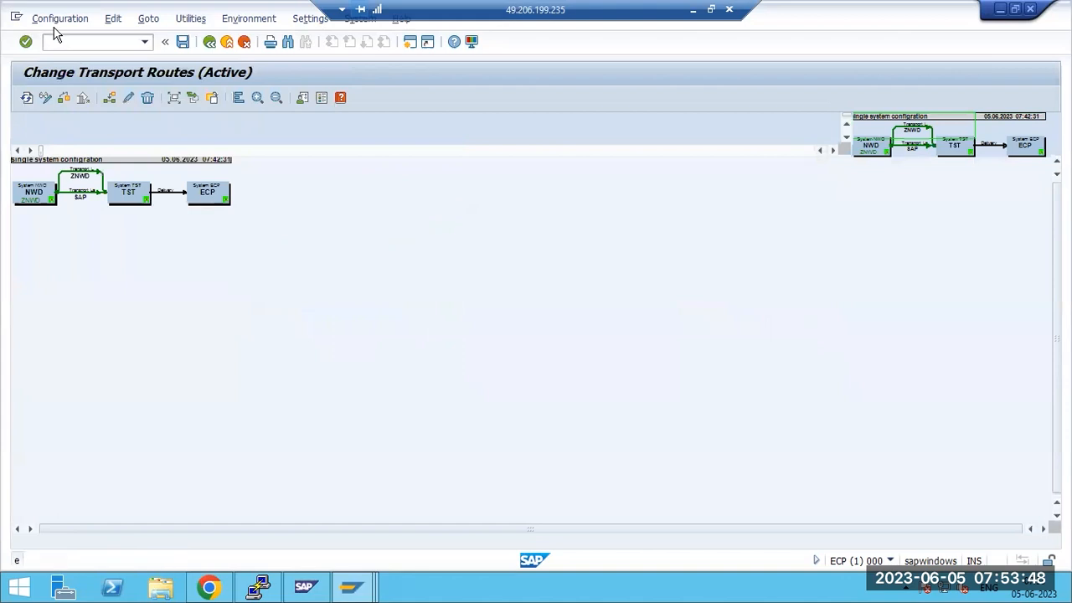
Apply the Three Systems in Group configuration with TST, NWD and ECP, and enlarge the diagram
left_click(55, 20)
mouse_move(252, 164)
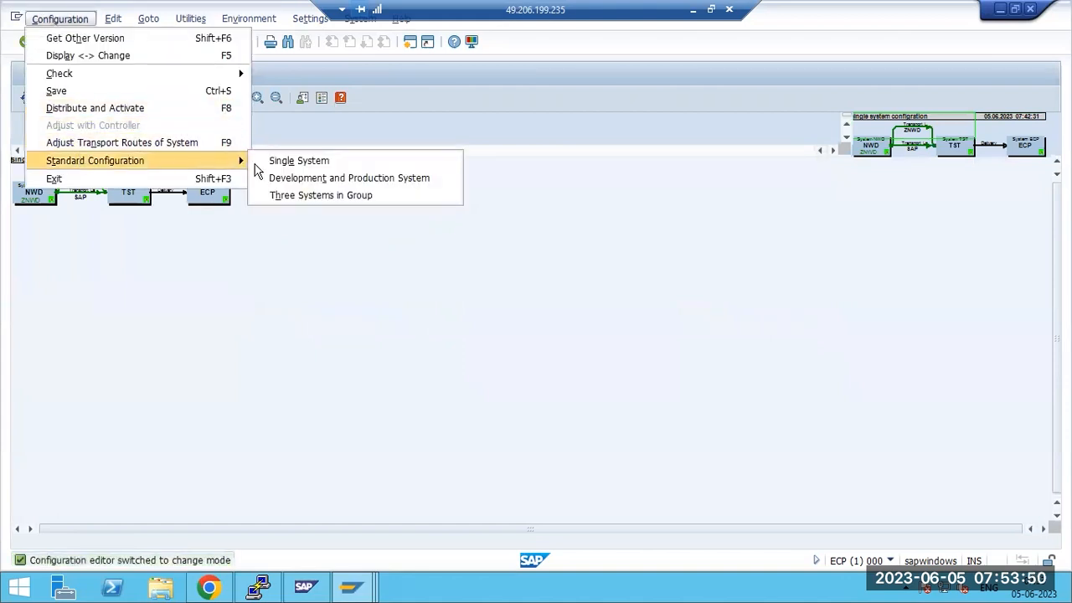
left_click(295, 194)
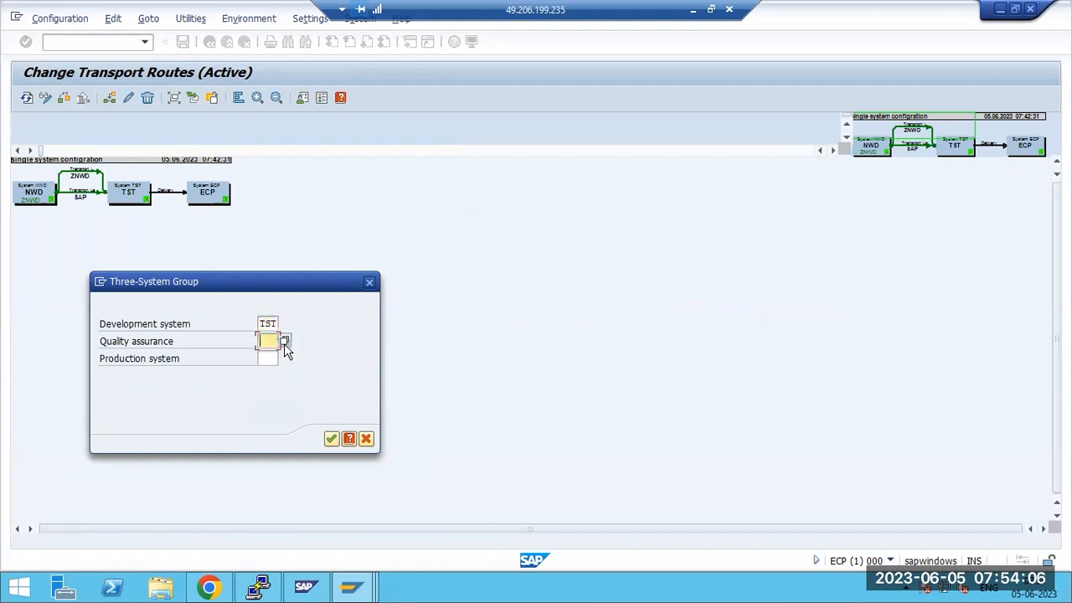
type("NWD")
key("Tab")
type("ECP")
left_click(330, 442)
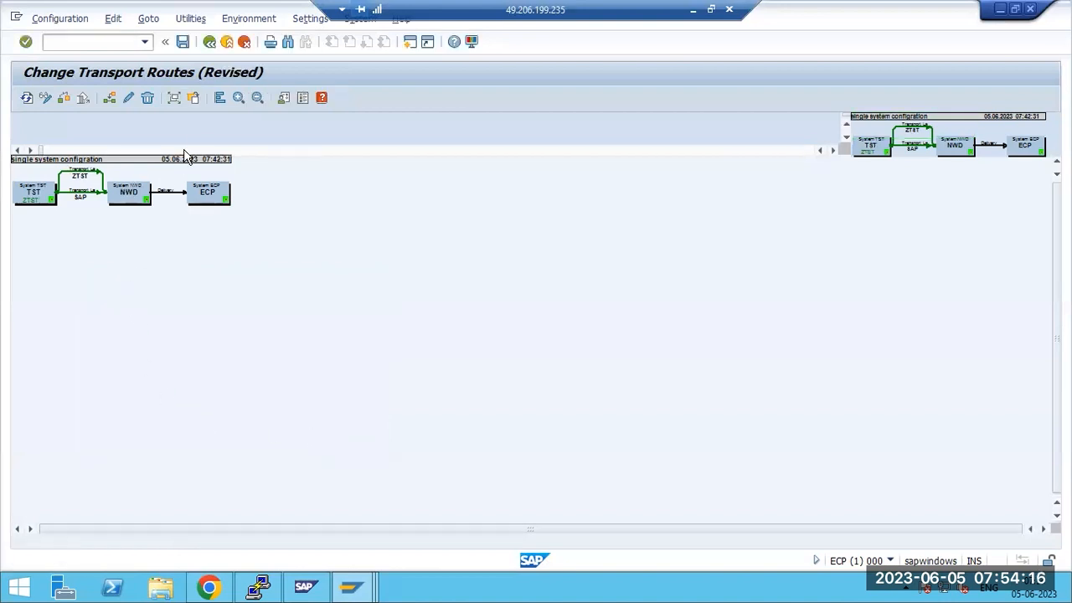
left_click(238, 99)
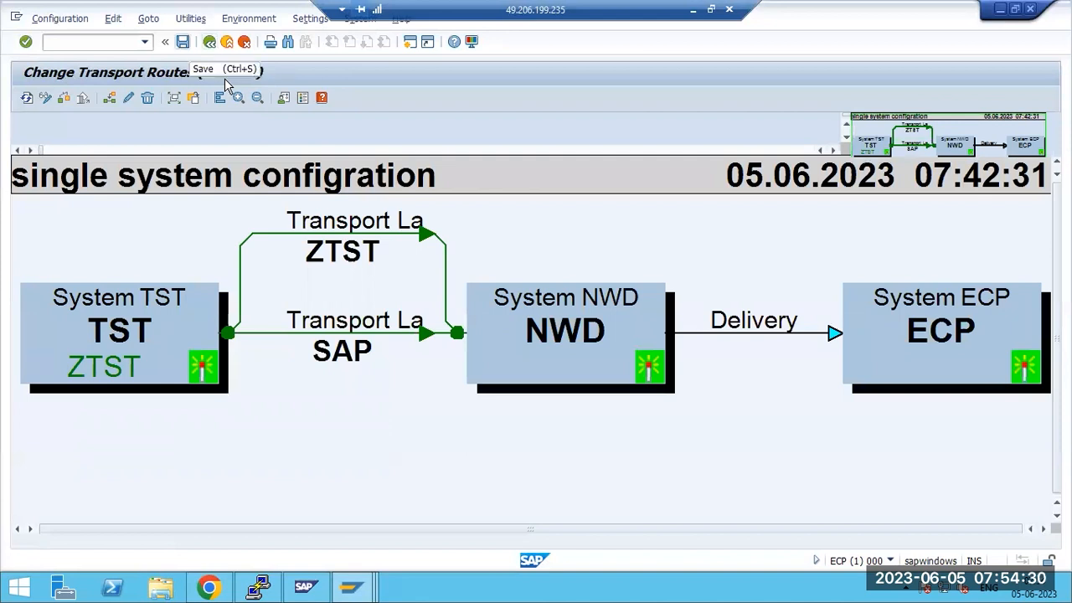
Exit the route editor, save the changed routes with the short text, and dismiss the security warning
key("F3")
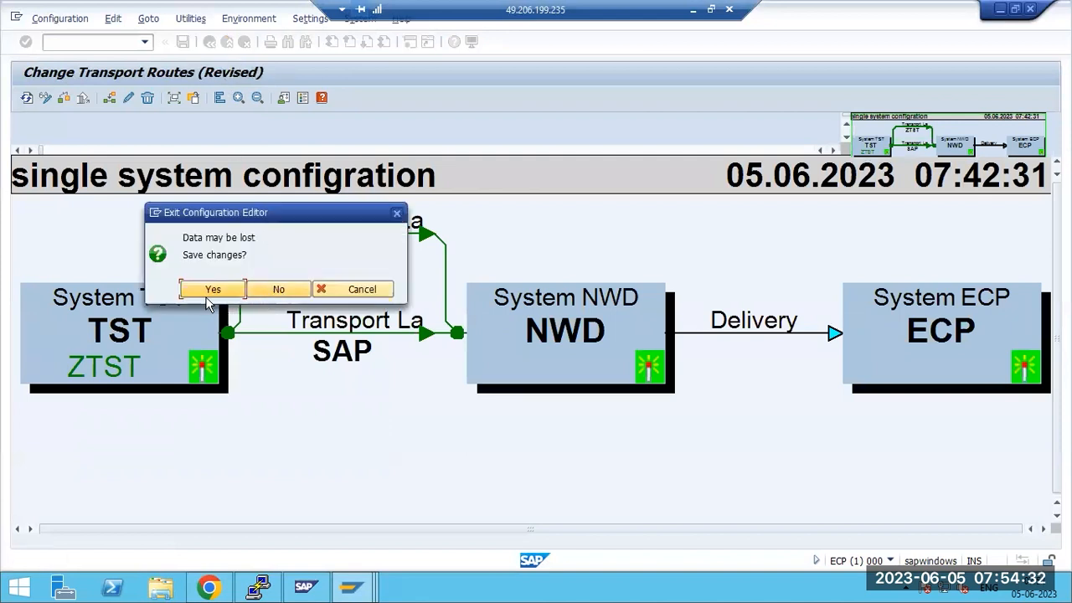
left_click(212, 289)
left_click(244, 438)
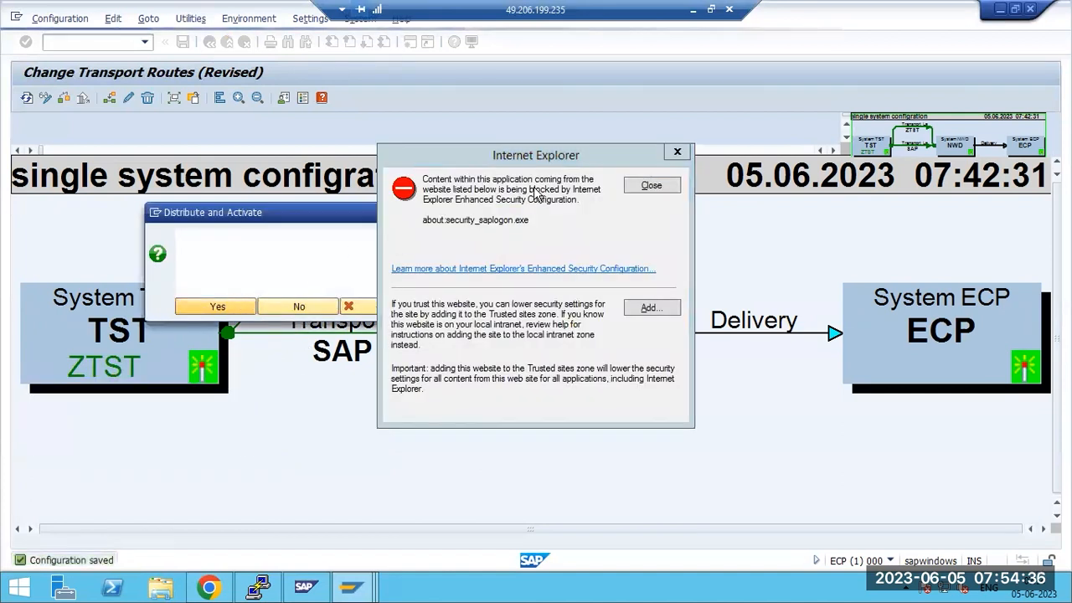
left_click(646, 185)
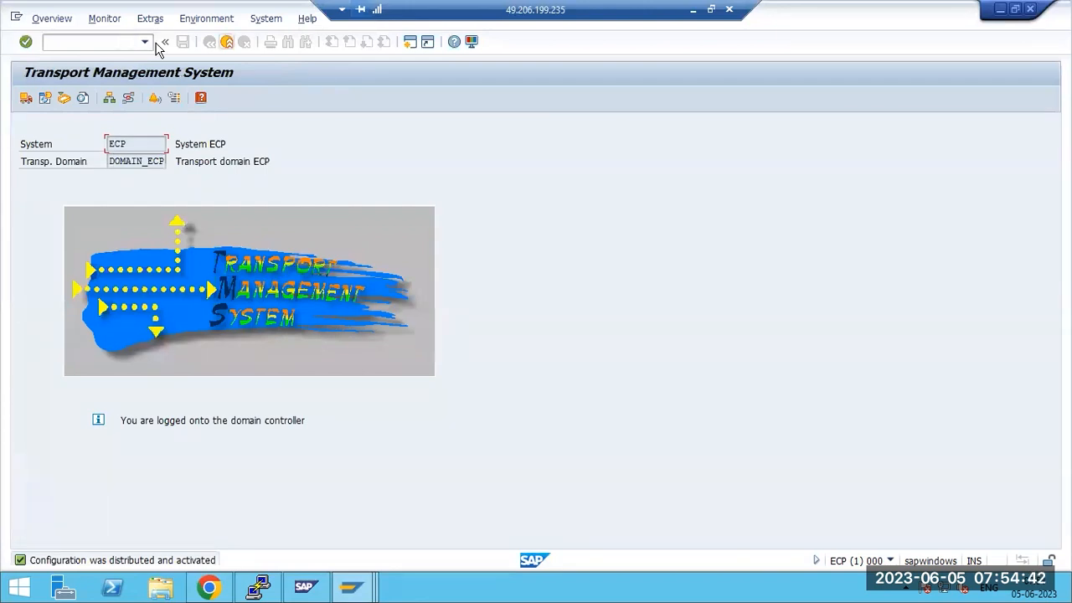
Rerun STMS, delete its TMS configuration, and cancel the ECP Configure Transport Domain dialog
left_click(227, 42)
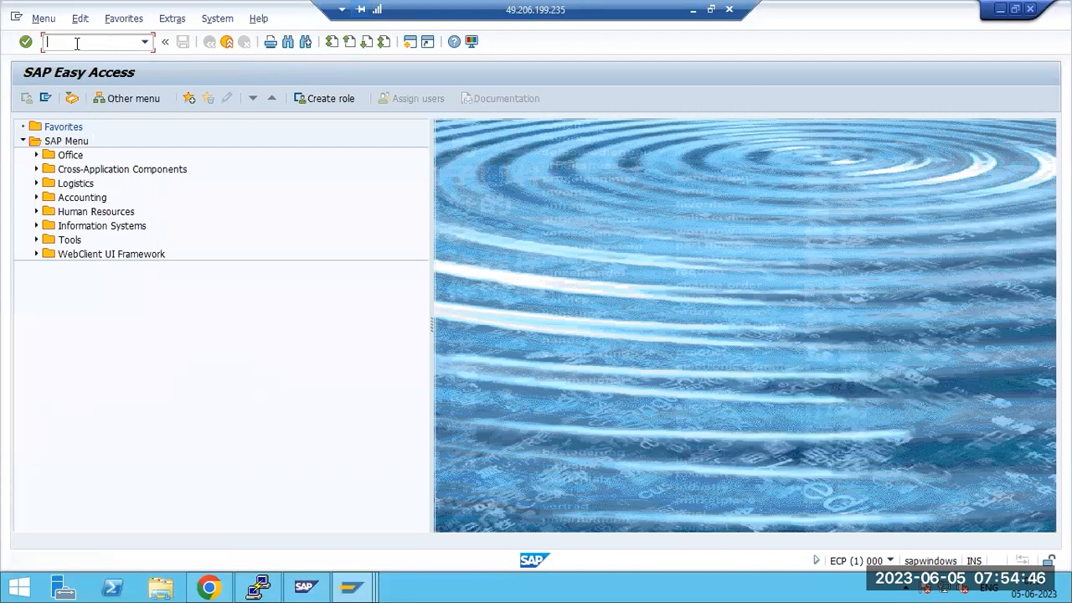
type("stms")
key("Return")
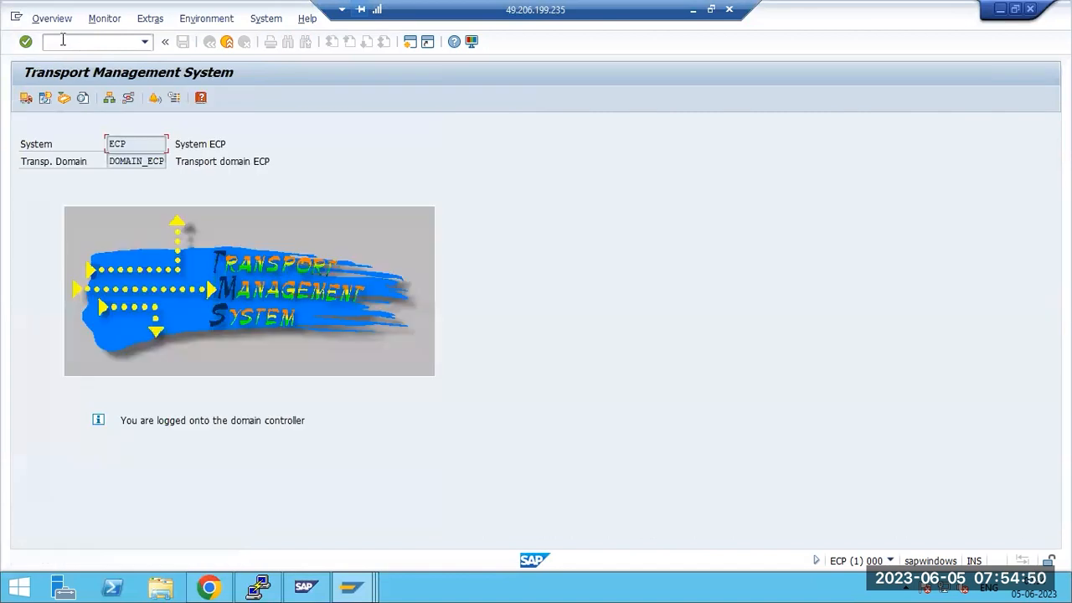
left_click(151, 18)
left_click(163, 73)
left_click(219, 310)
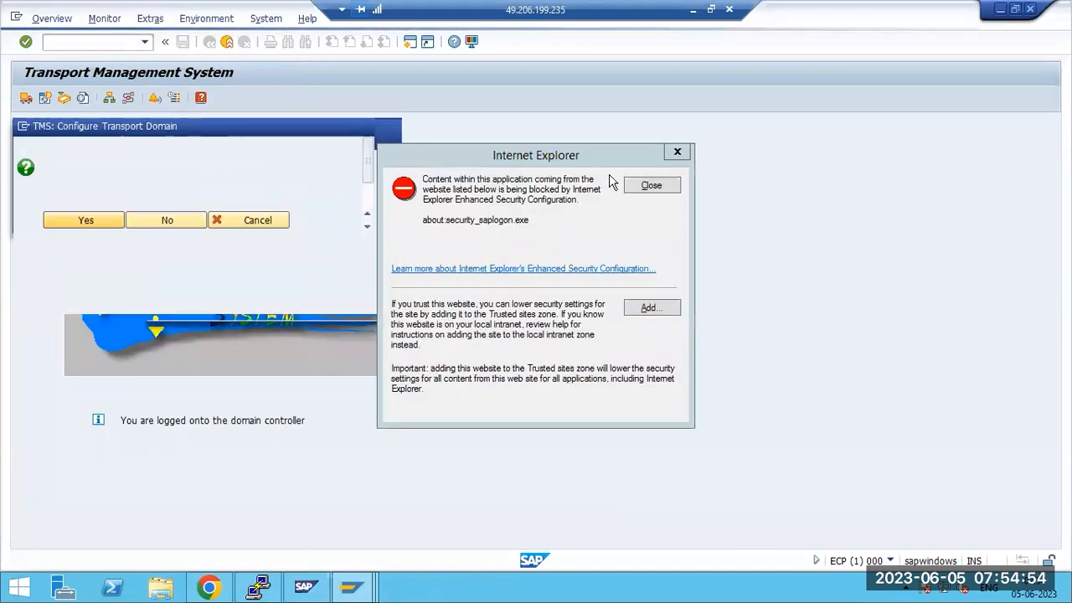
left_click(650, 185)
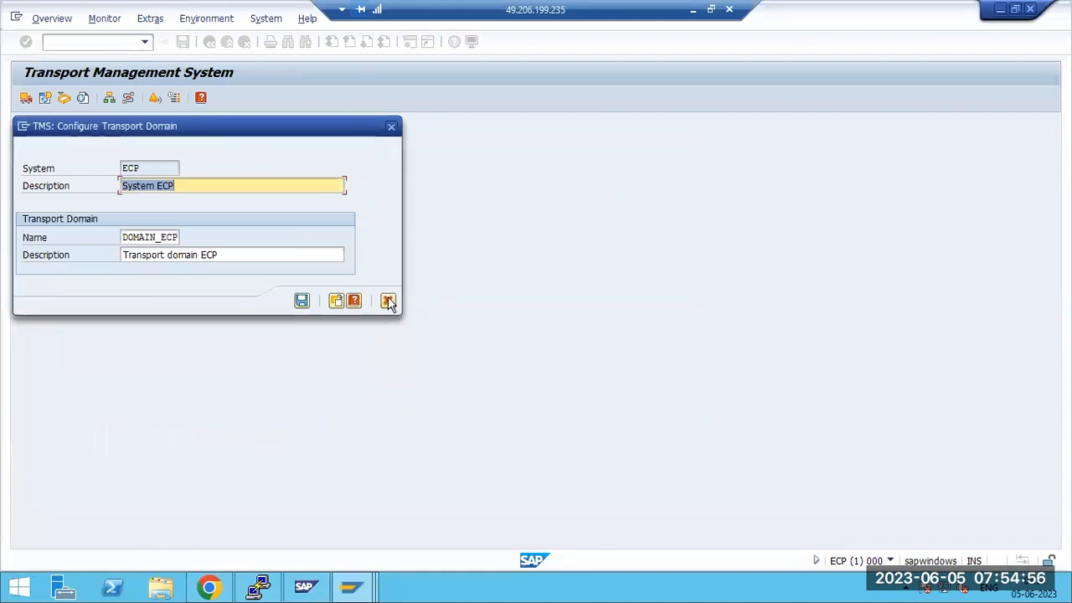
left_click(388, 301)
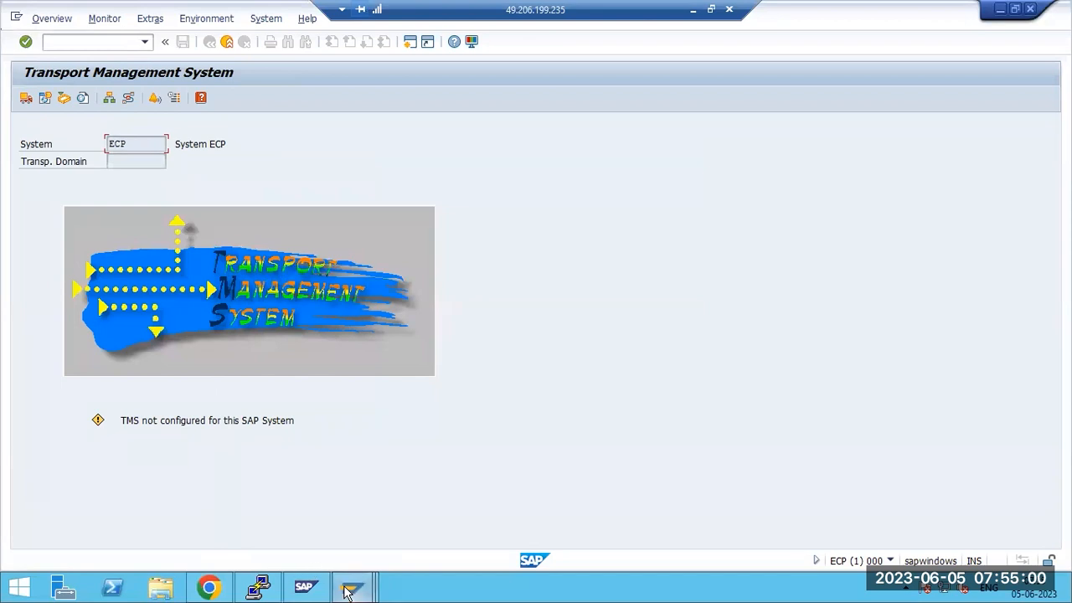
Delete the TMS configuration in the NWD session via Extras and confirm Yes
mouse_move(350, 588)
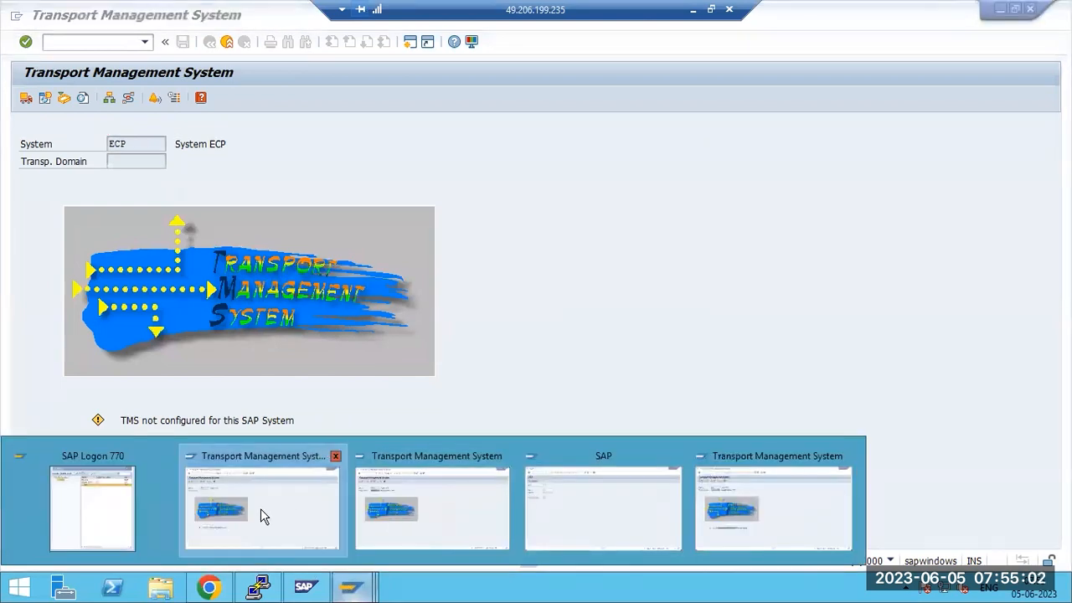
left_click(291, 505)
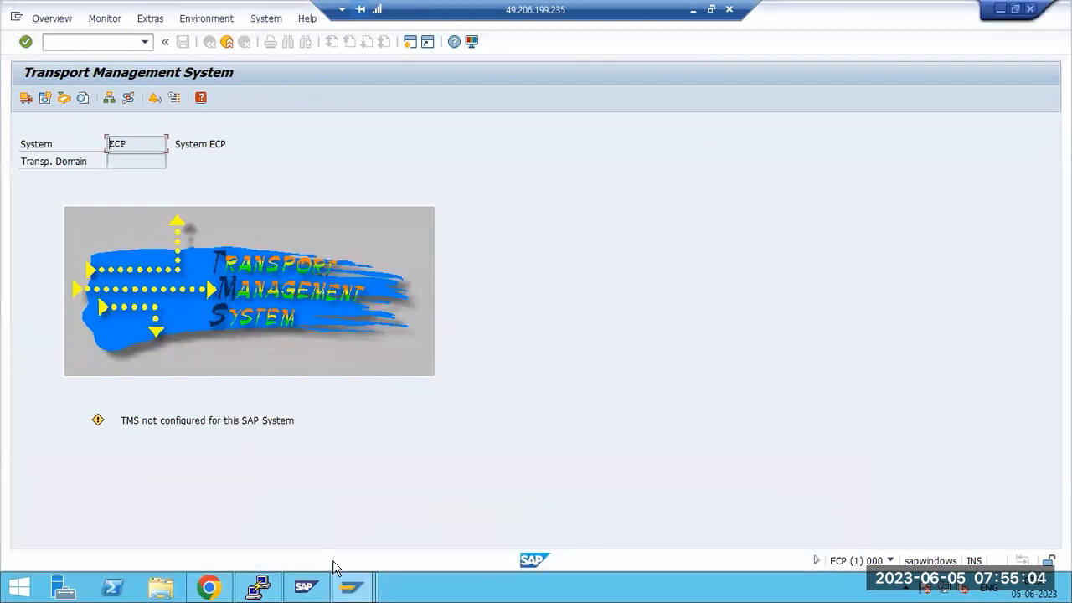
left_click(384, 519)
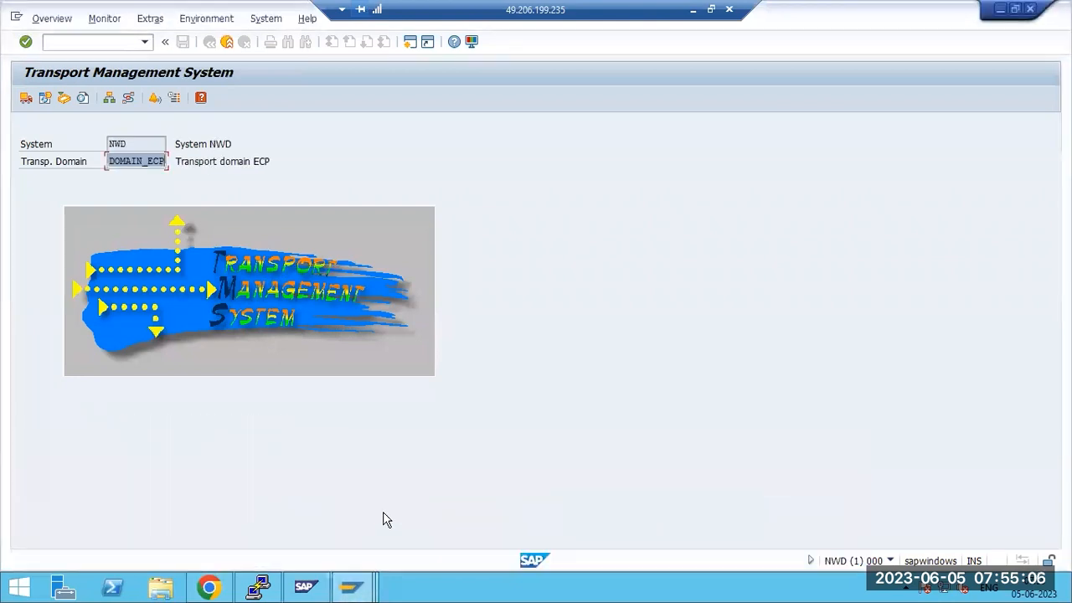
left_click(150, 18)
left_click(189, 72)
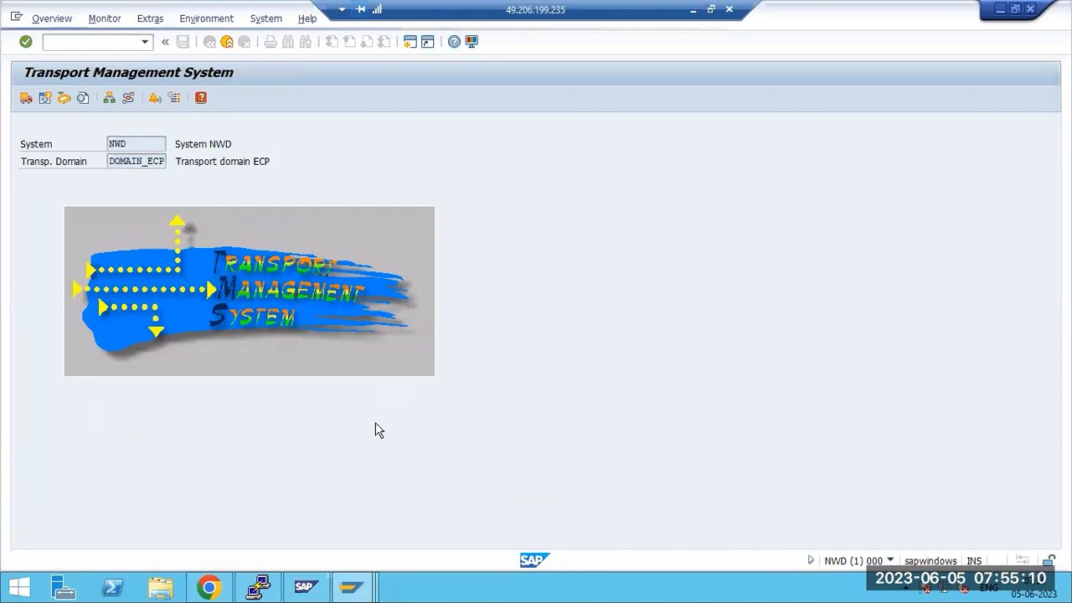
left_click(215, 307)
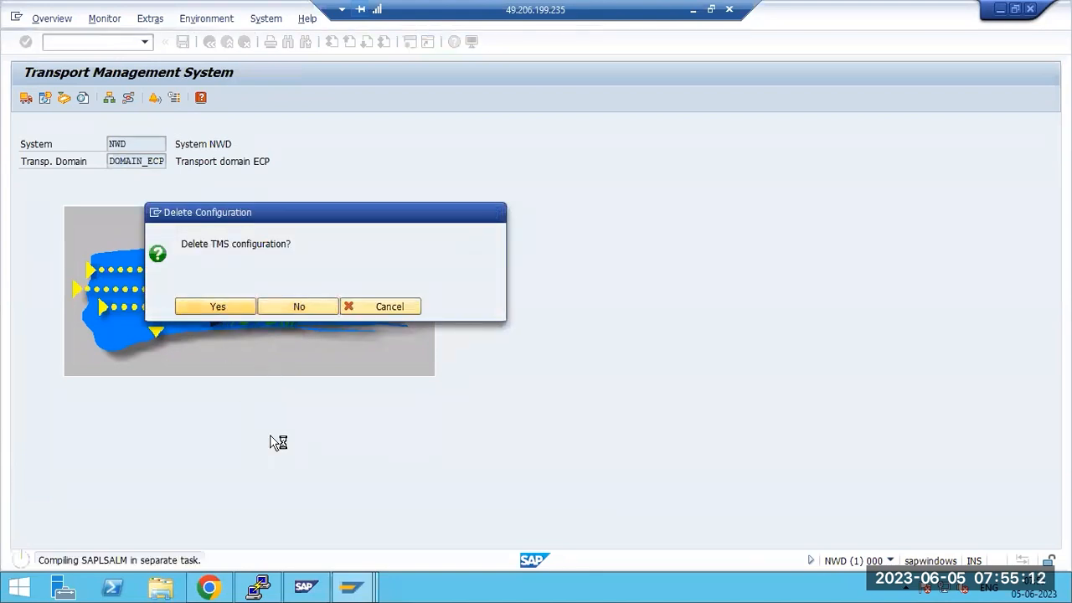
Delete the TMS configuration in the TST session, confirm, and minimize SAP GUI
left_click(352, 586)
left_click(740, 513)
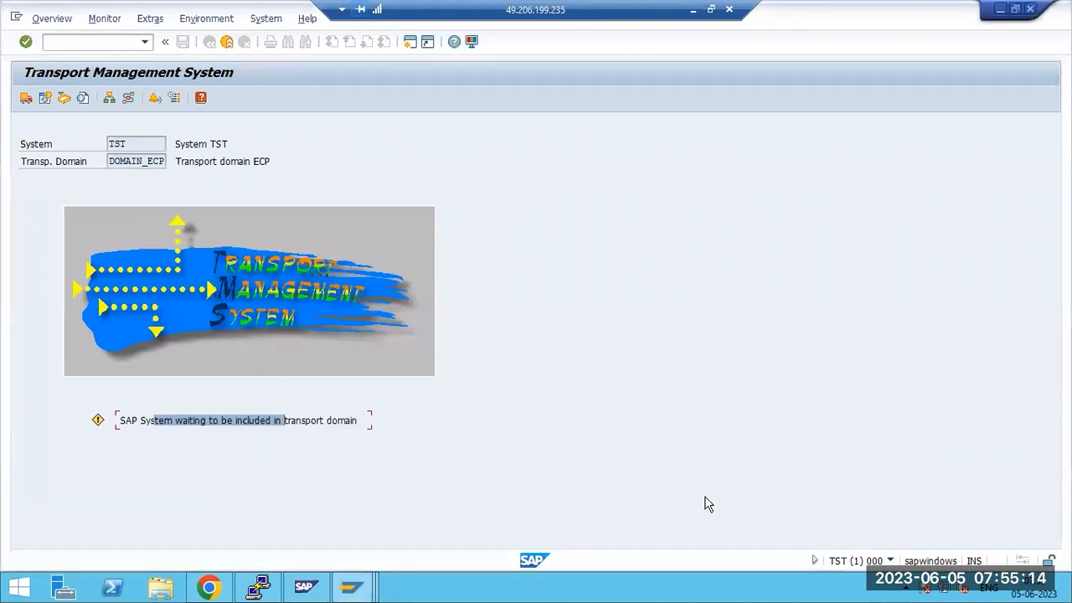
left_click(147, 19)
left_click(164, 72)
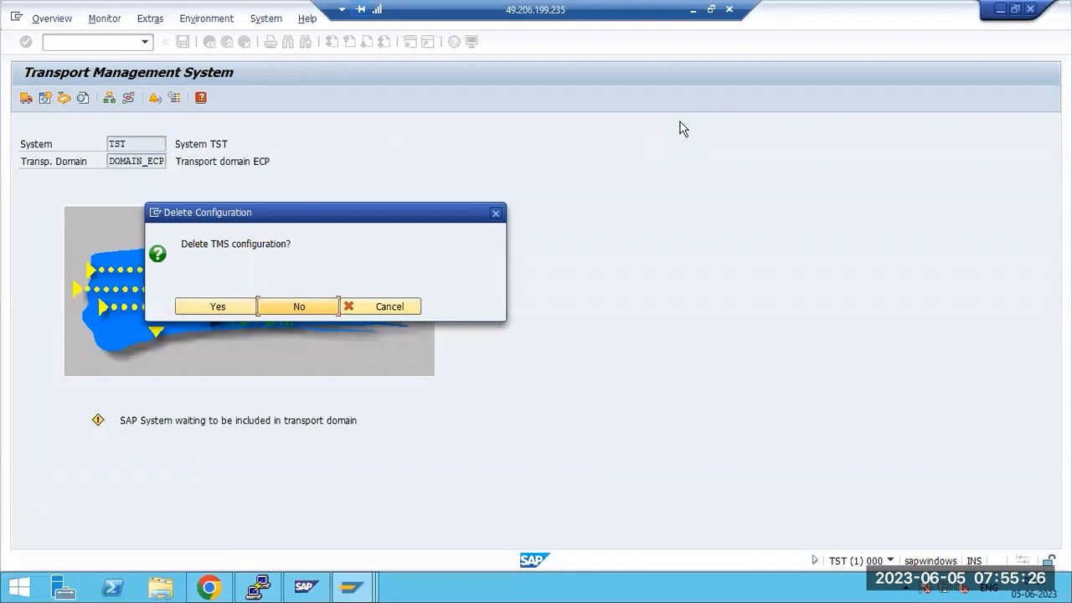
left_click(227, 306)
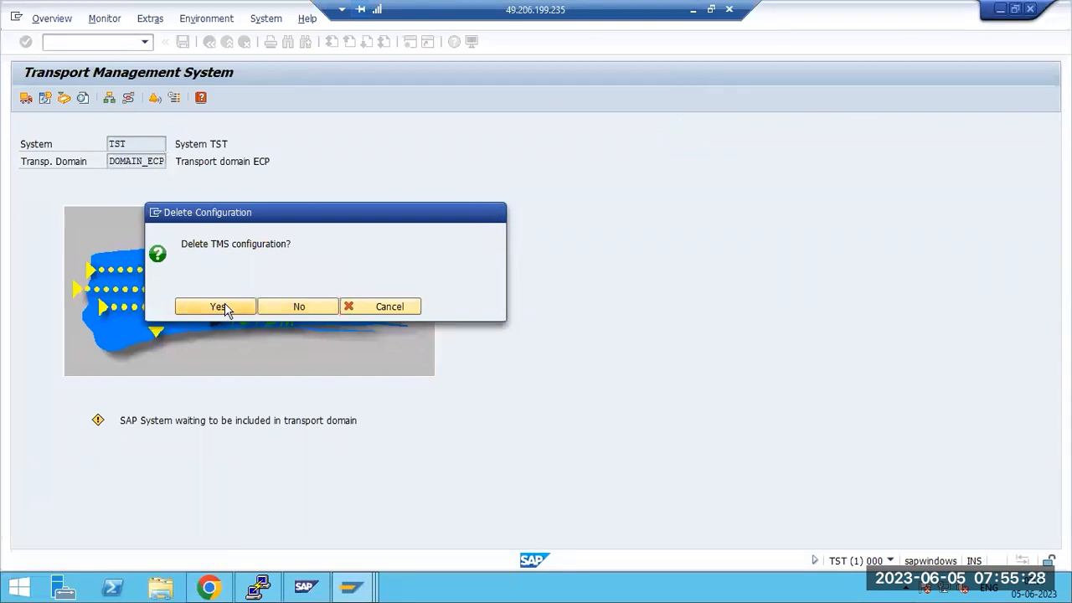
left_click(693, 11)
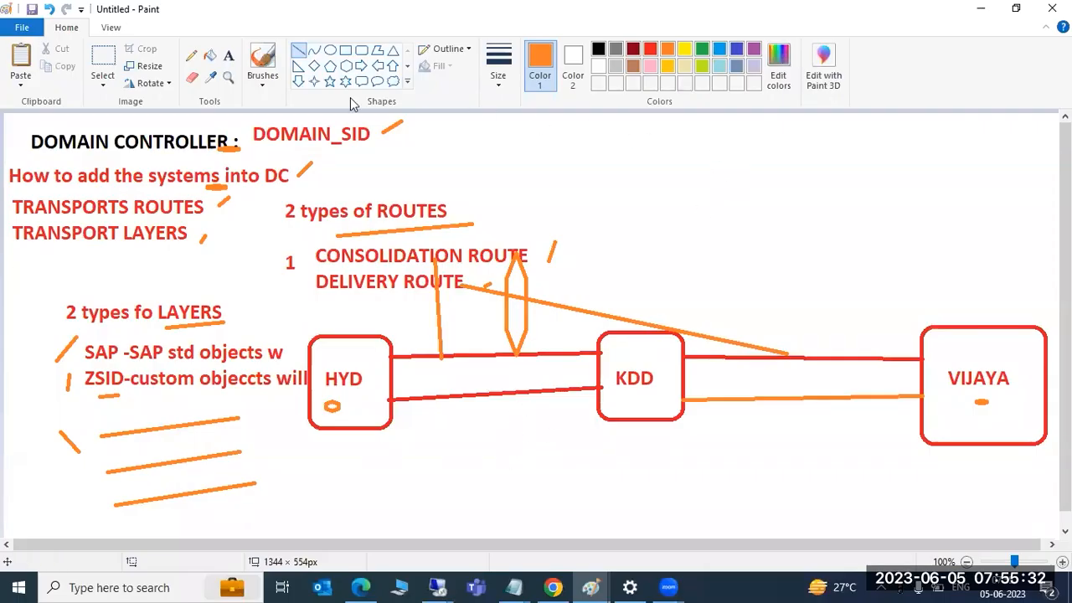
Type a two-line orange text note 'ECP -' / 'TMSCONFIG' in the upper-right canvas
left_click(228, 56)
left_click(658, 134)
left_click_drag(673, 160, 940, 275)
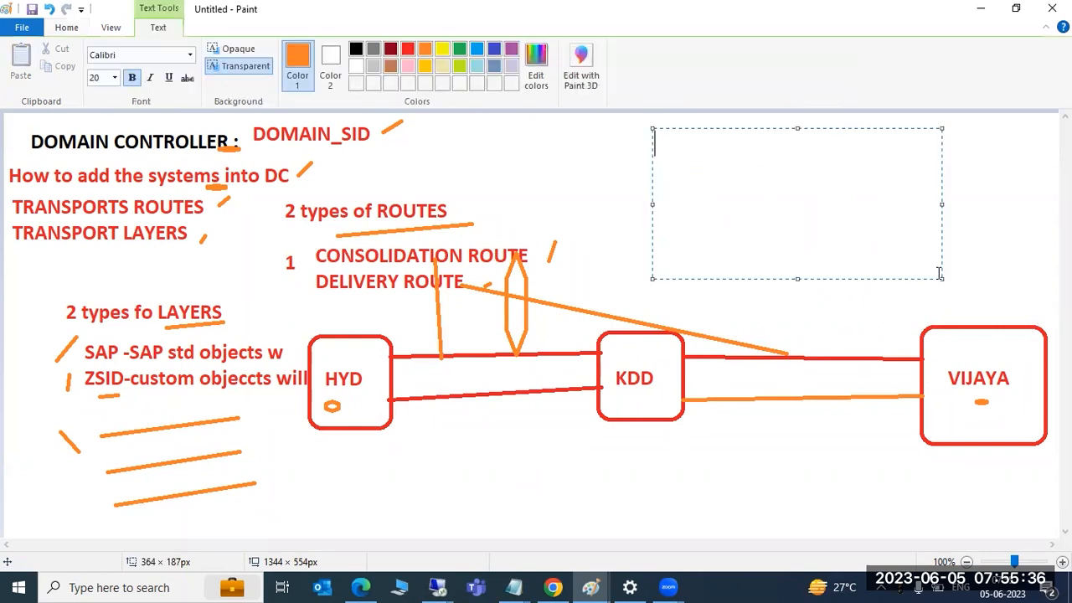
type("ECP -")
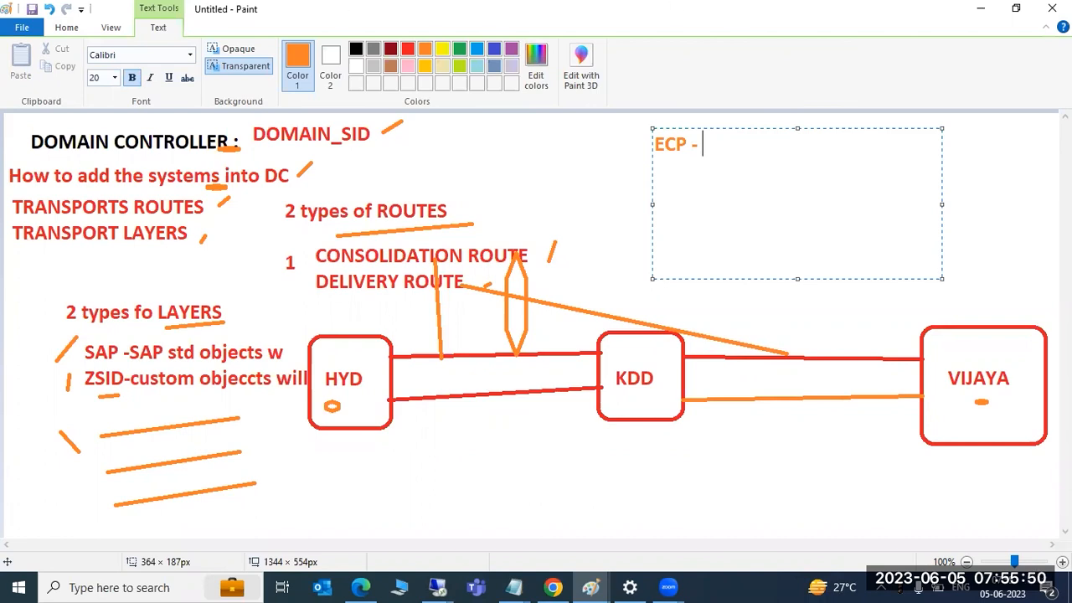
key("Return")
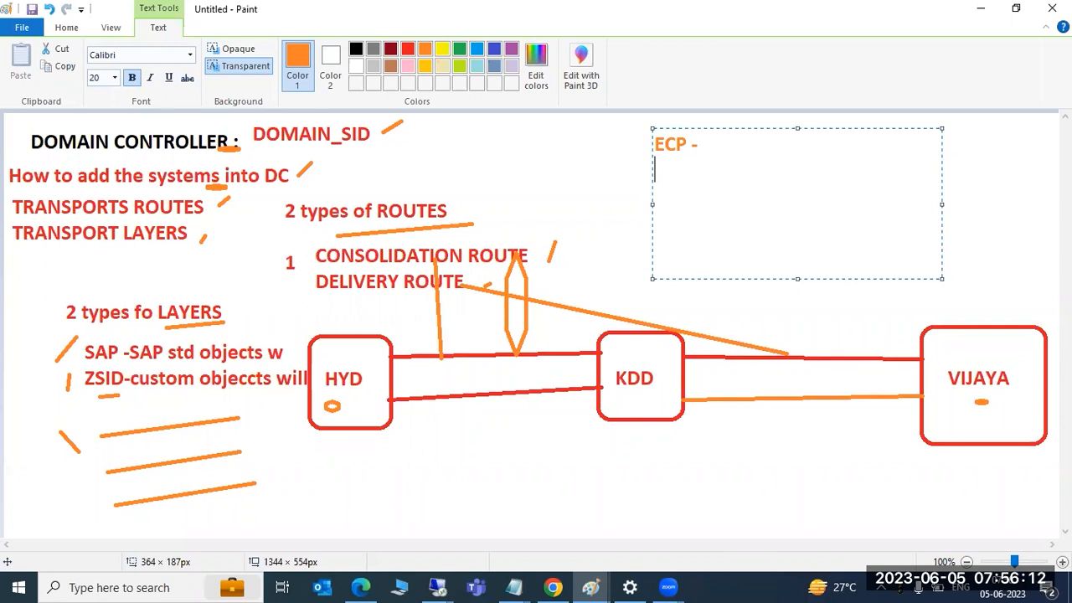
type("TMSCONFIG")
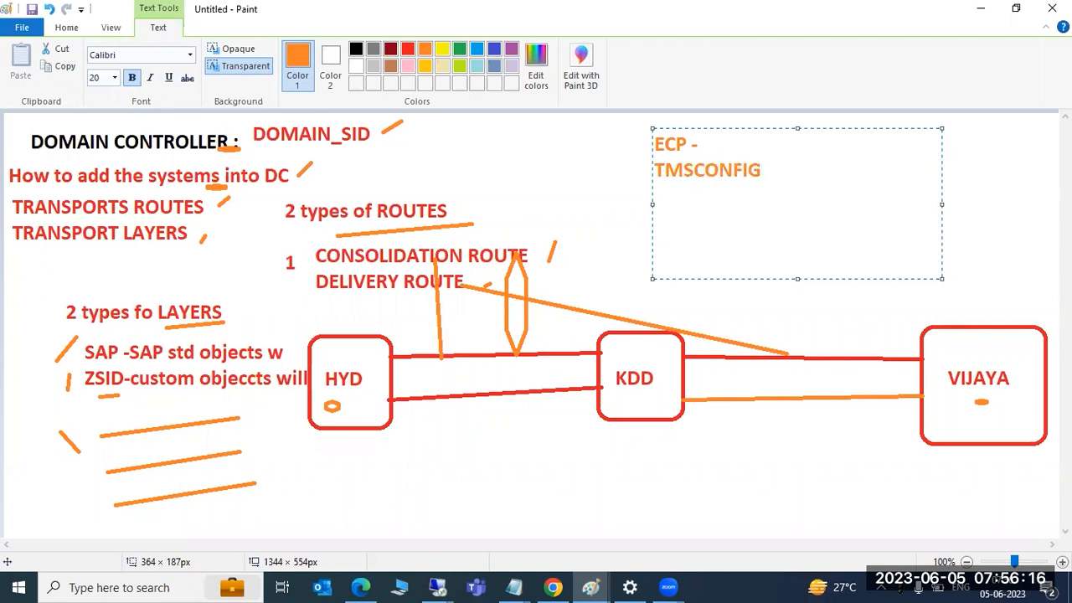
key("Return")
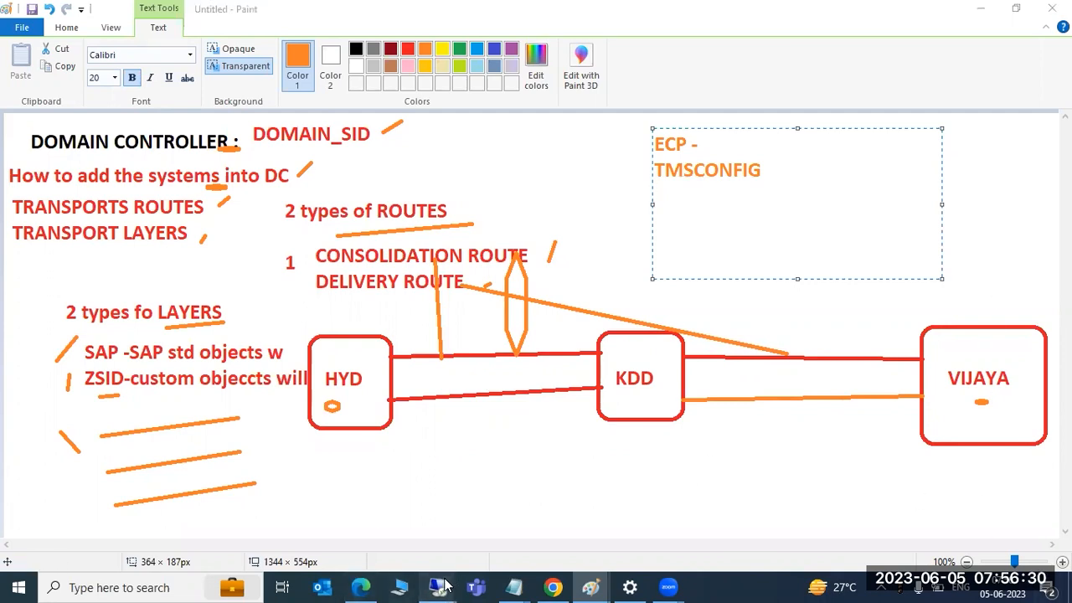
Cancel the Include System in domain prompts in the TST and NWD sessions
mouse_move(457, 581)
left_click(520, 536)
left_click(388, 405)
mouse_move(360, 591)
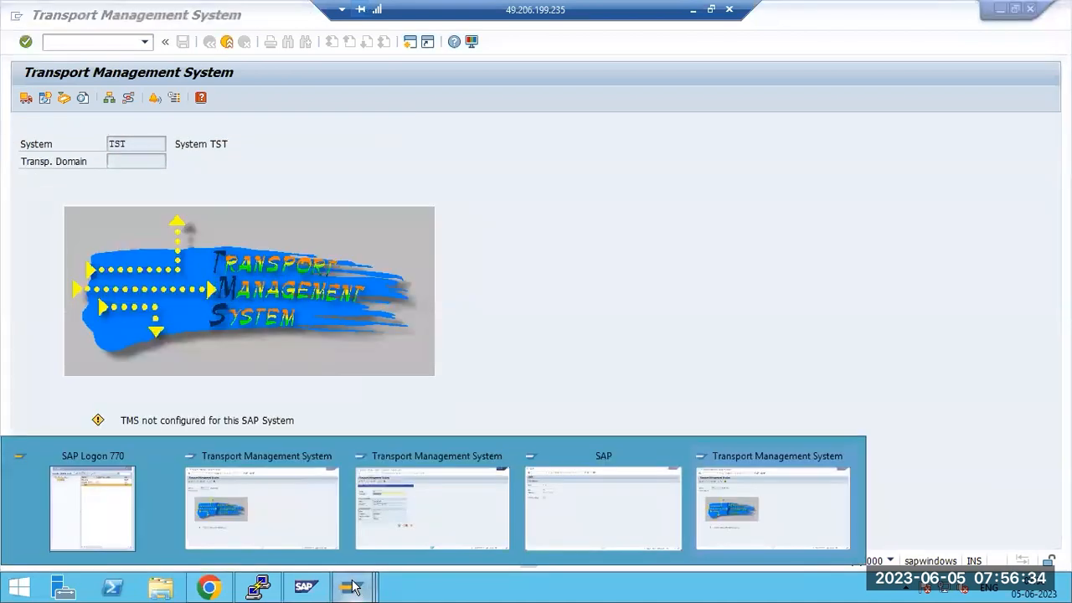
left_click(419, 524)
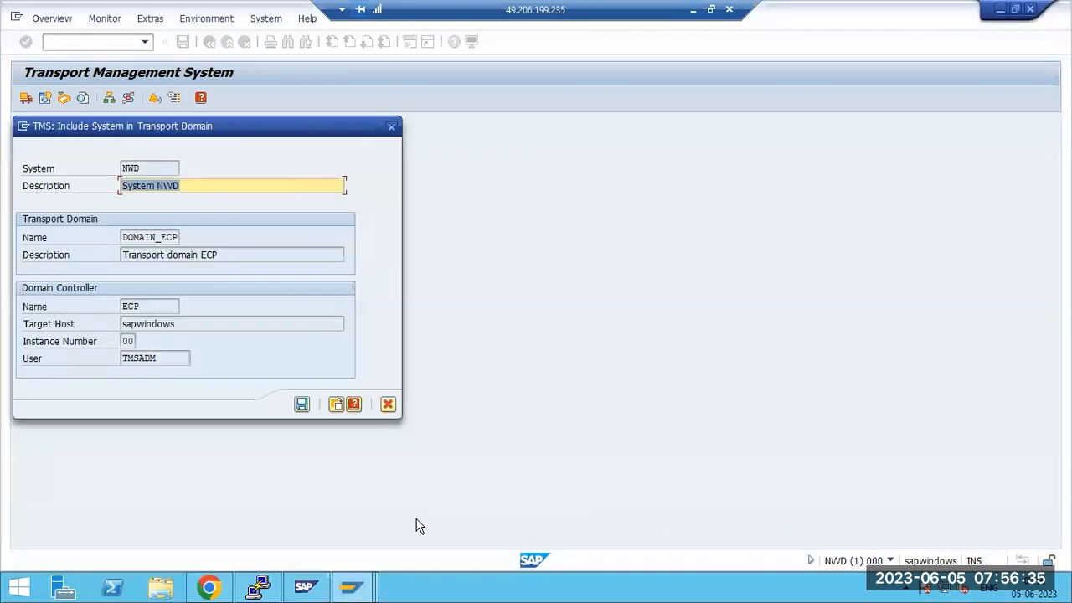
left_click(388, 404)
Leave TMS, check logon groups in SMLG, and go back to the main menu
left_click(227, 42)
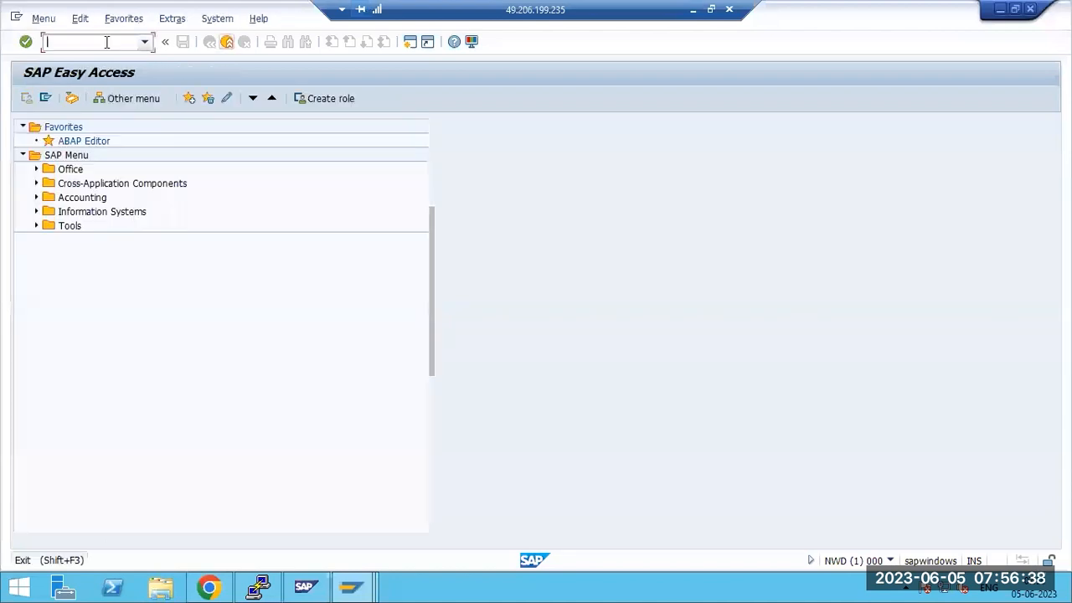
type("smlg")
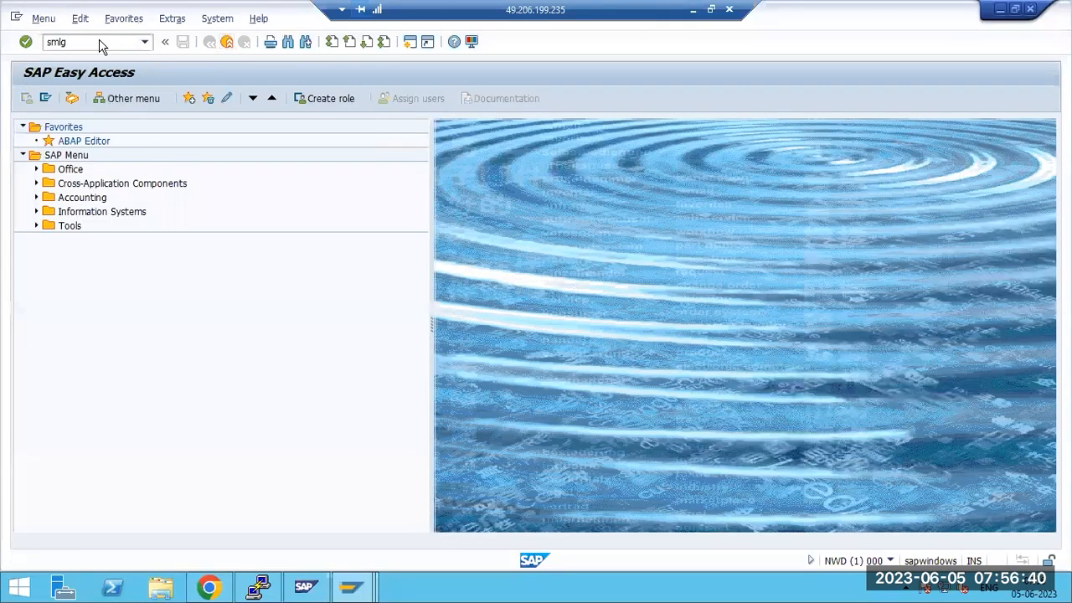
key("Return")
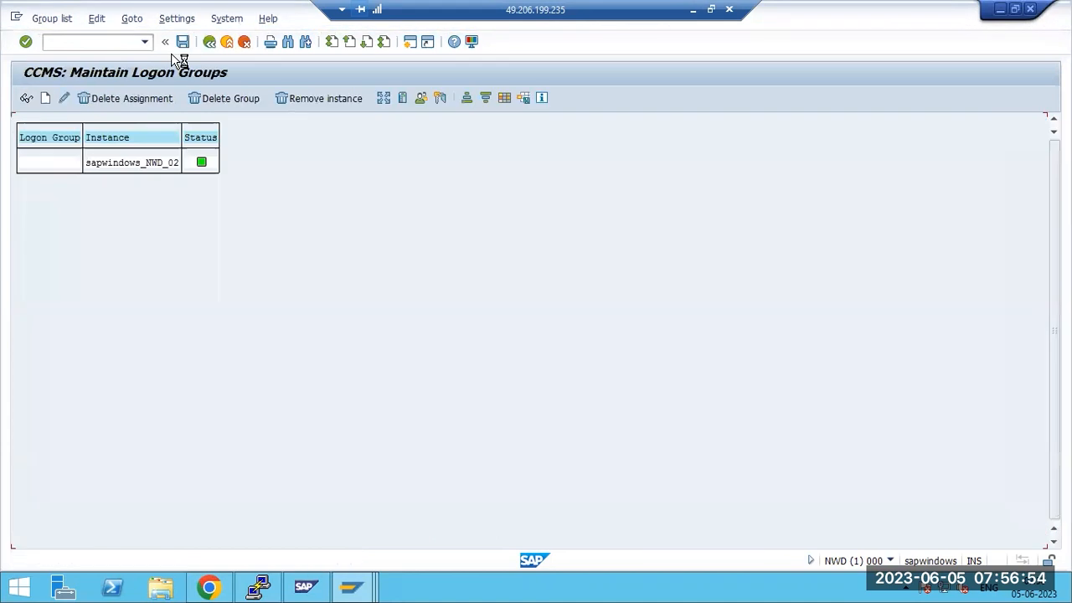
left_click(209, 41)
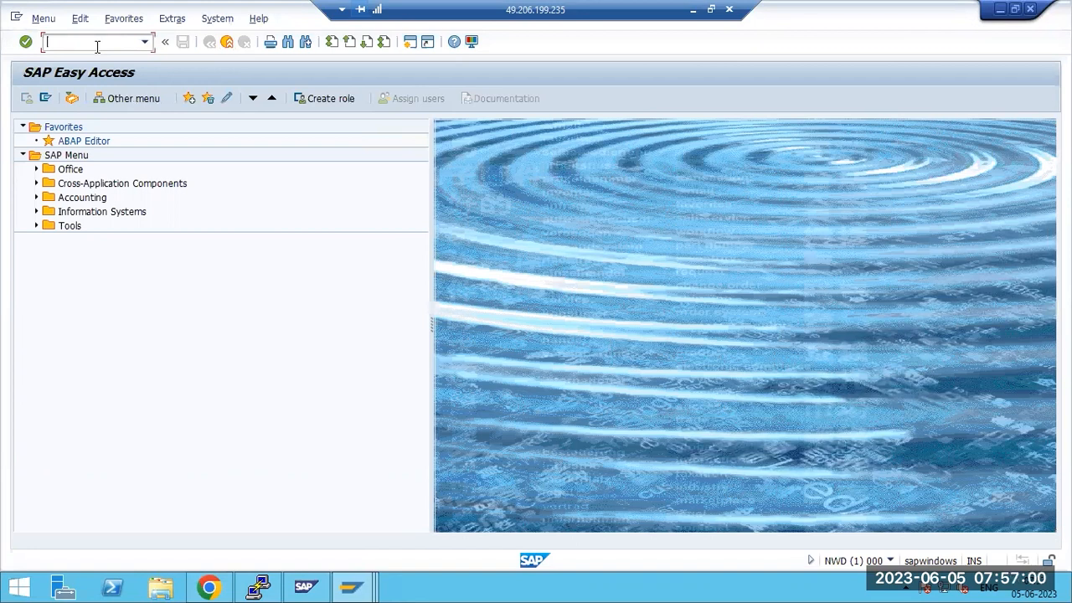
Open the Load Generator with SGE and select all eight software components
type("sgen")
key("Return")
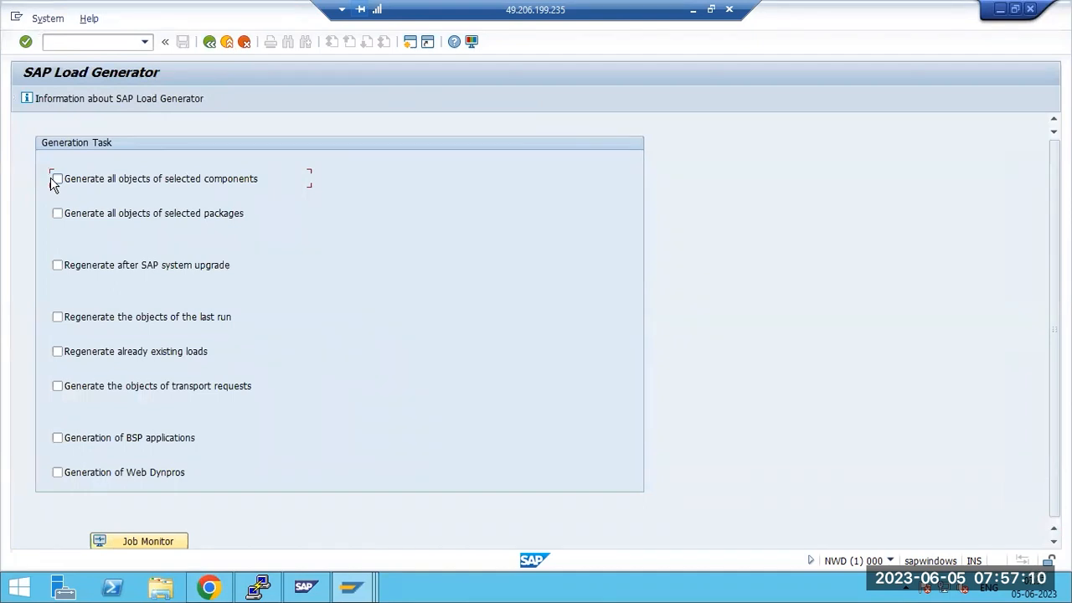
left_click(57, 179)
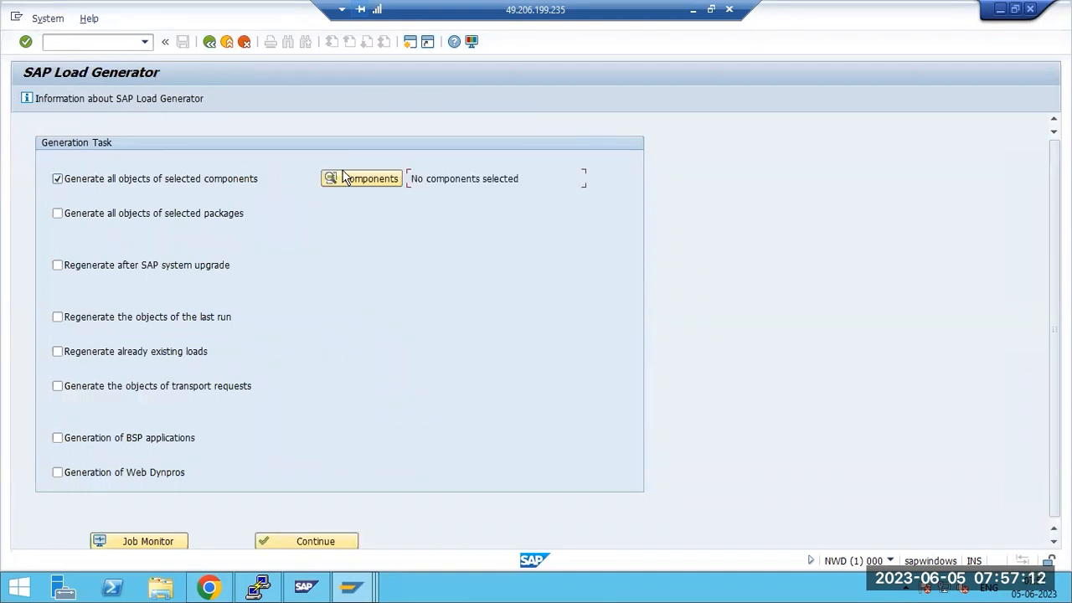
left_click(370, 179)
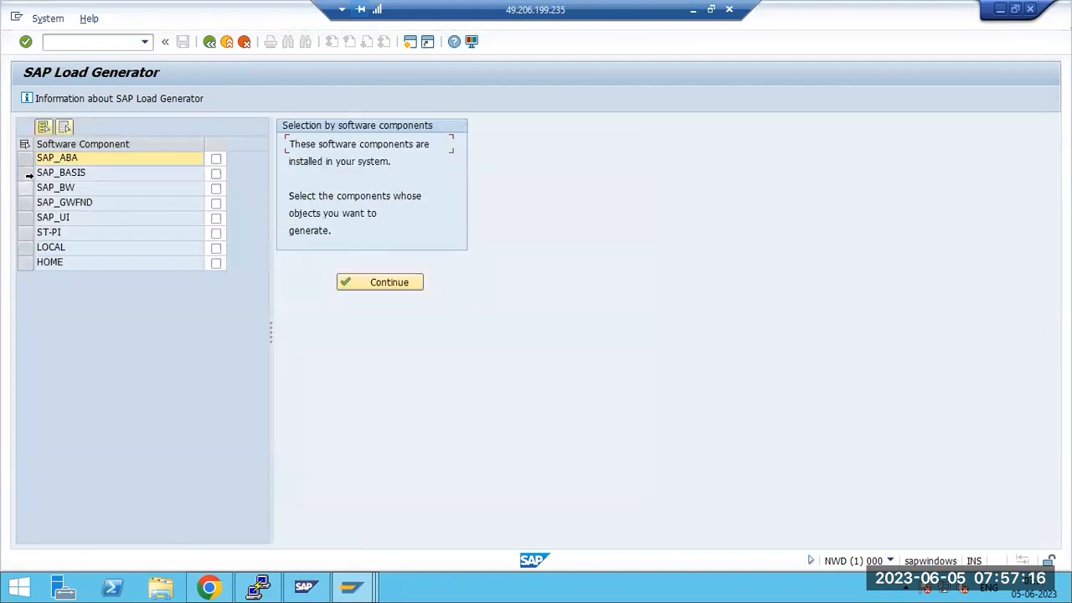
left_click(25, 173)
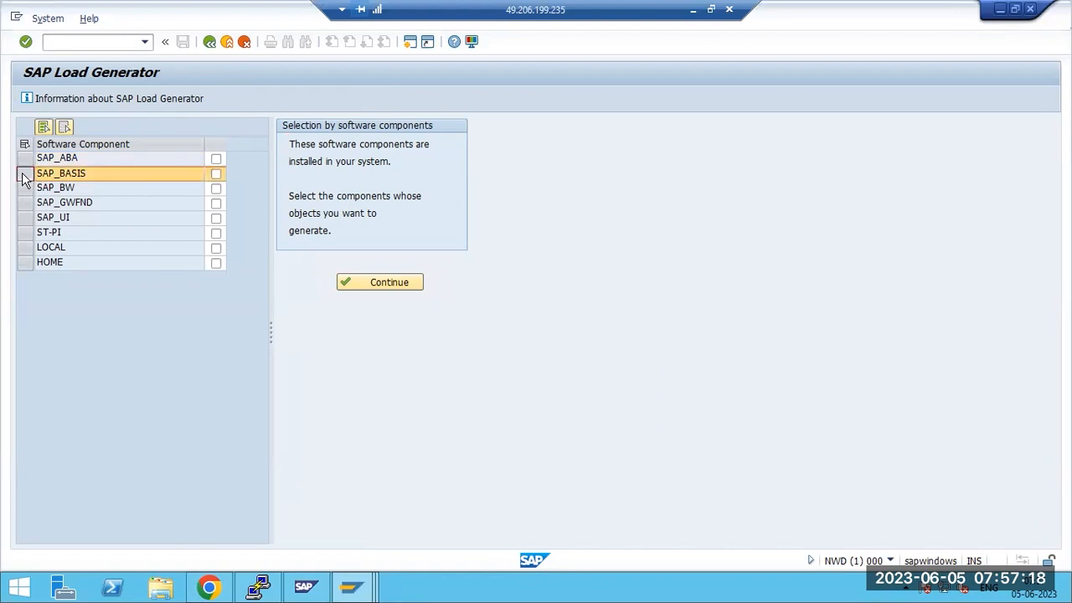
left_click(25, 158)
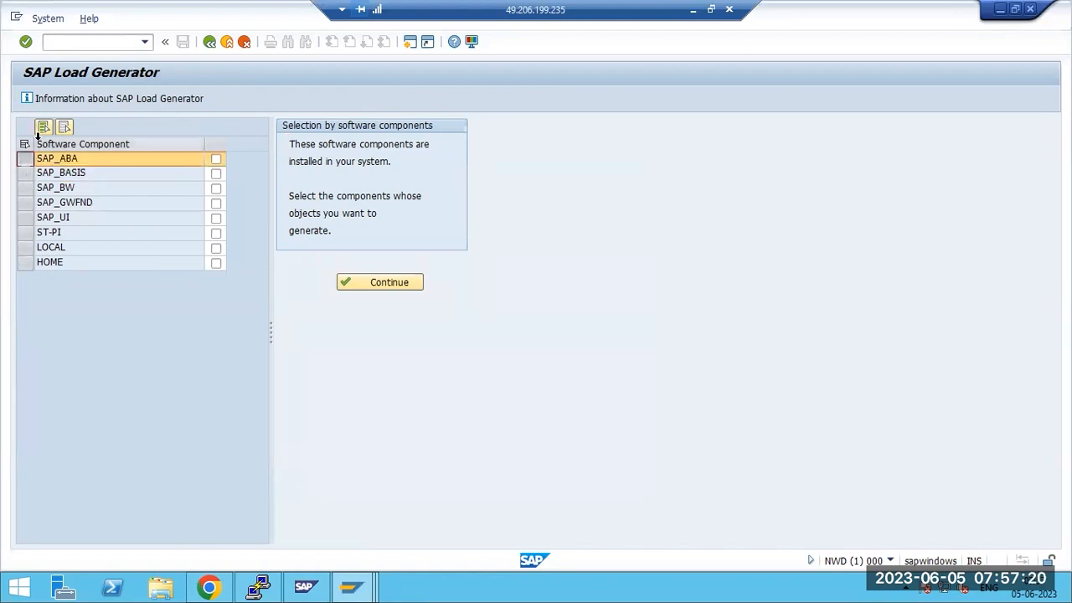
left_click(43, 129)
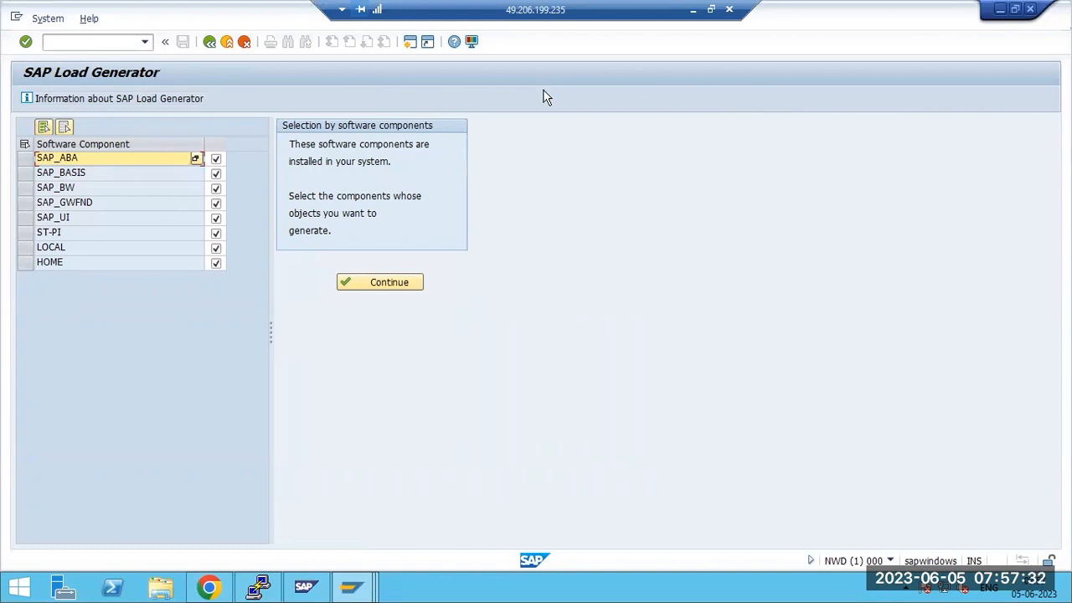
key("Return")
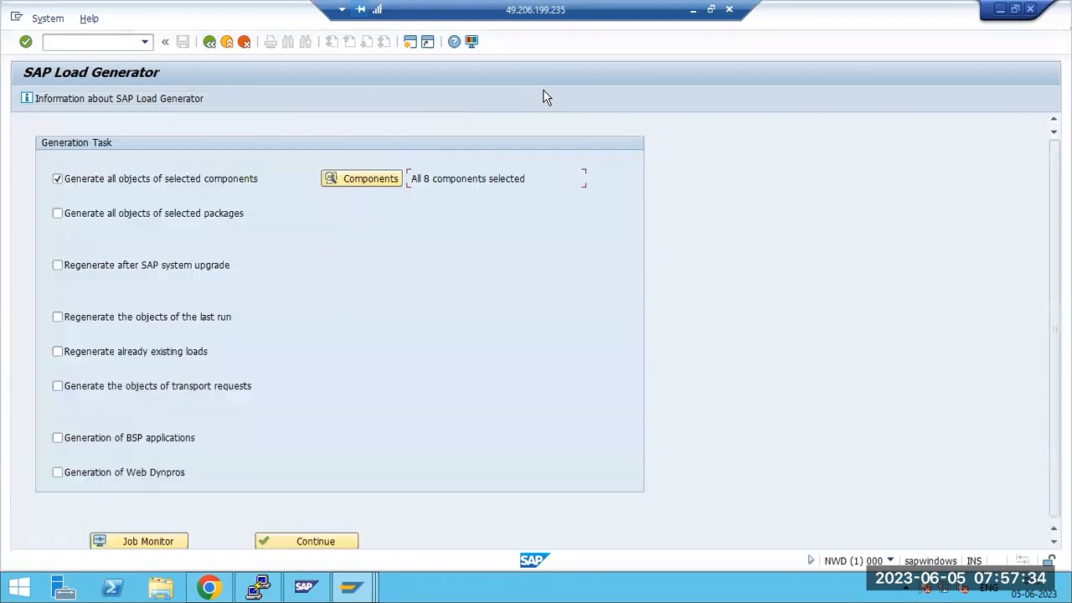
Set 'Generate all objects of selected components', review components, and continue past server selection
left_click(88, 179)
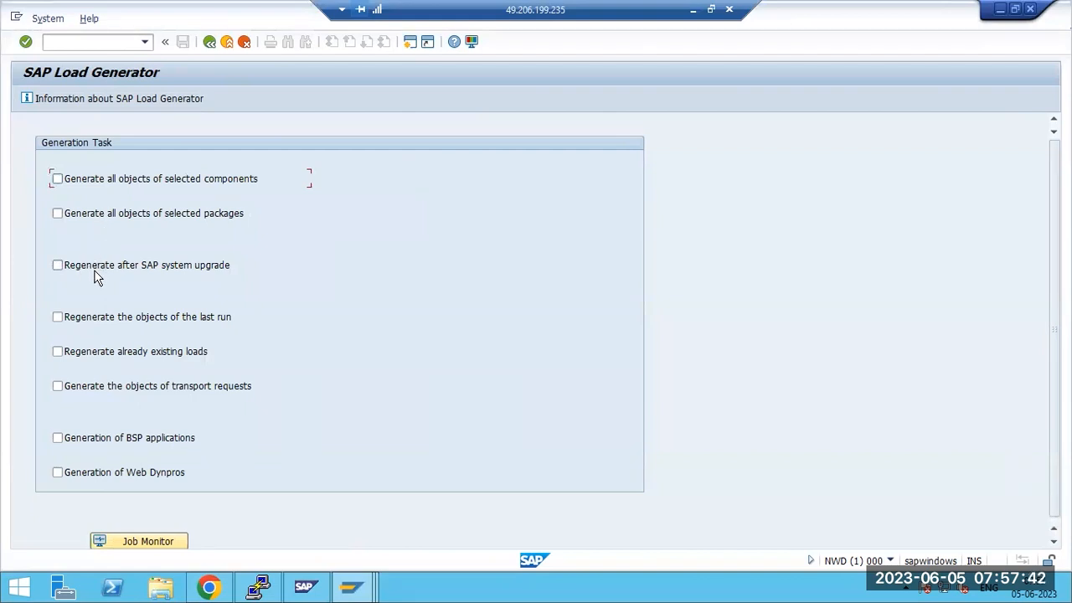
left_click(97, 323)
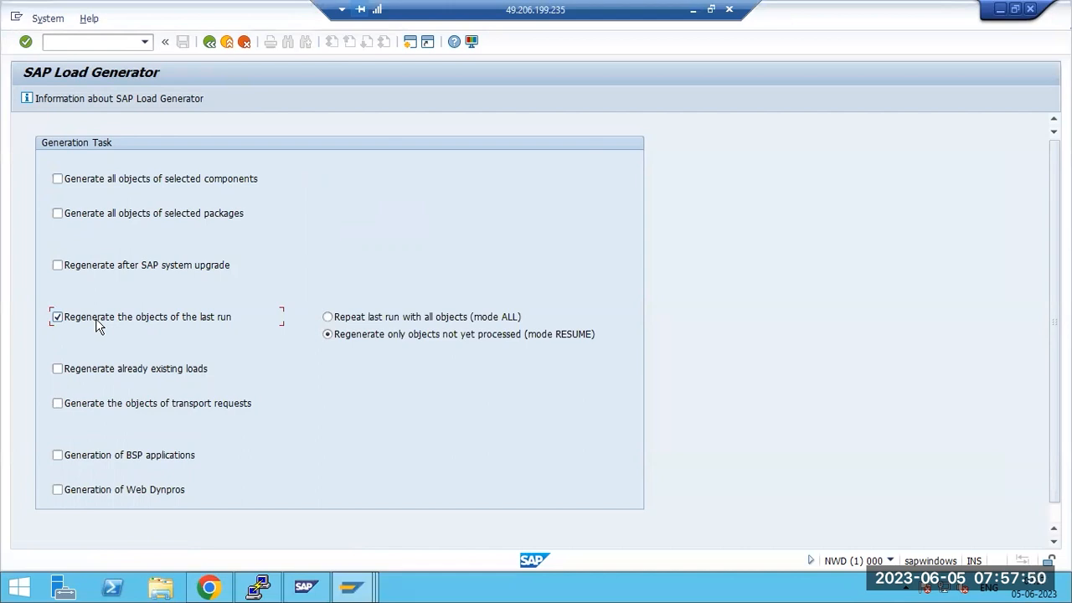
left_click(166, 325)
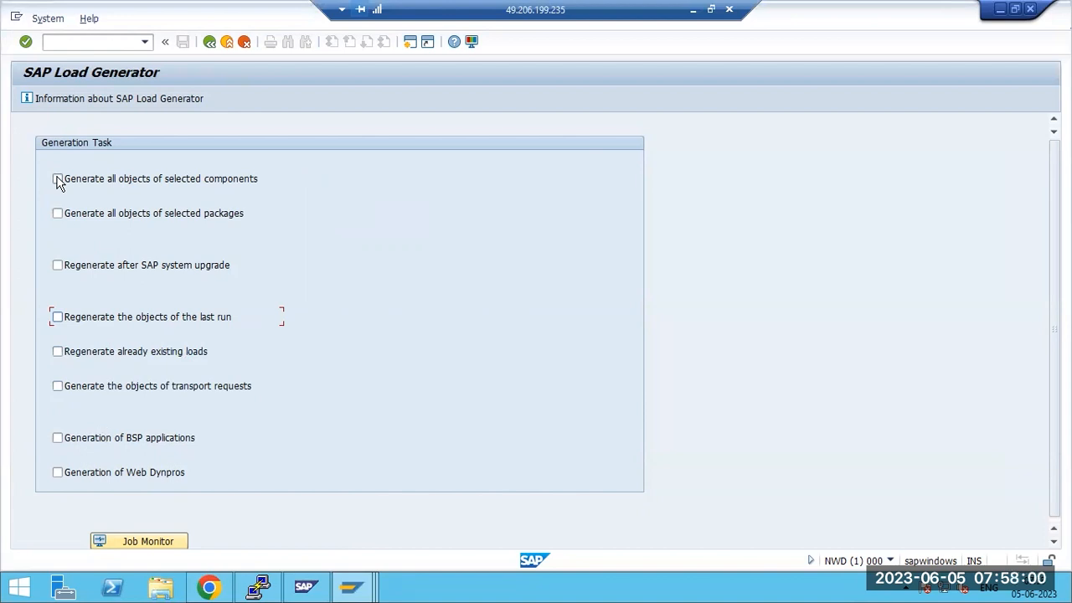
left_click(58, 180)
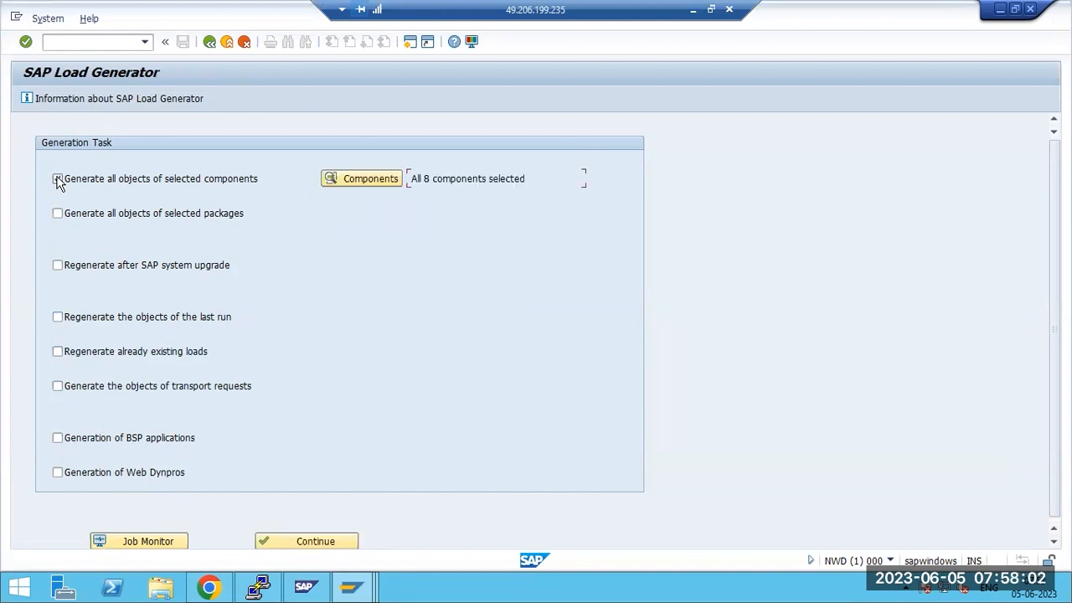
left_click(352, 180)
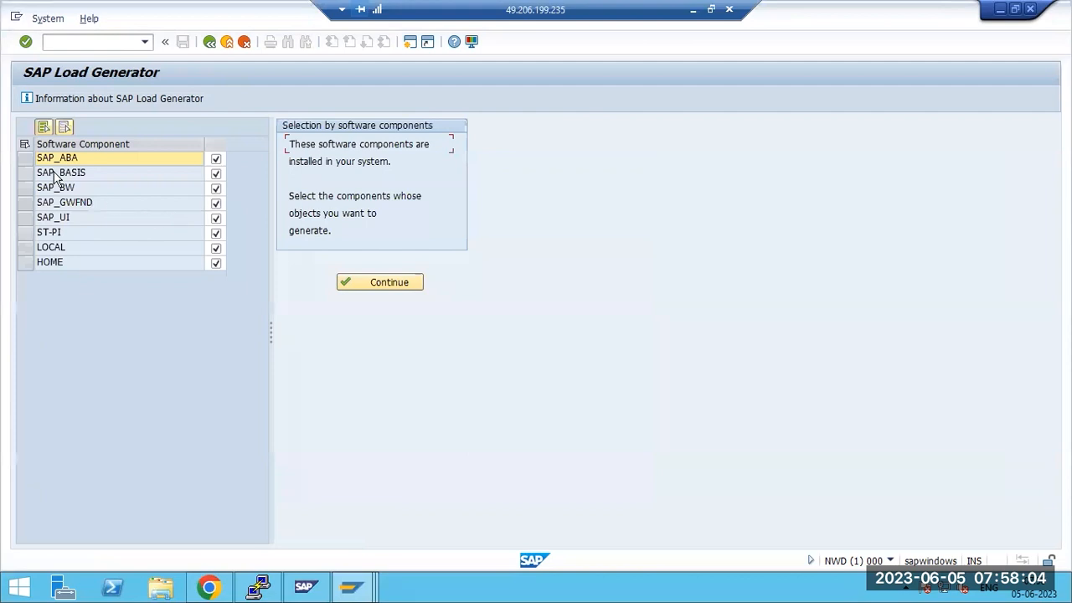
left_click(363, 283)
left_click(279, 545)
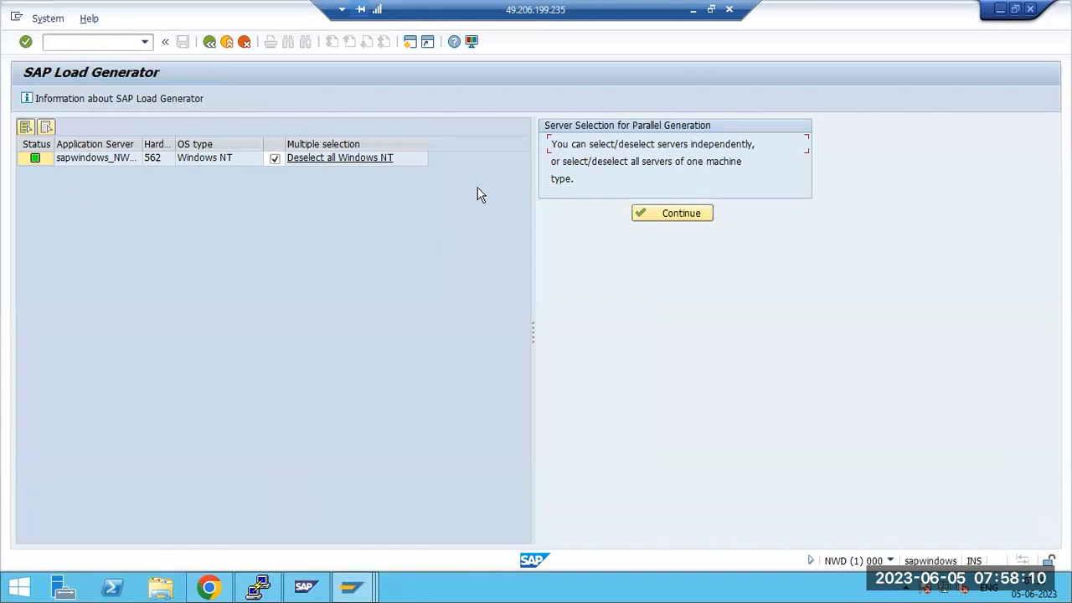
left_click(644, 216)
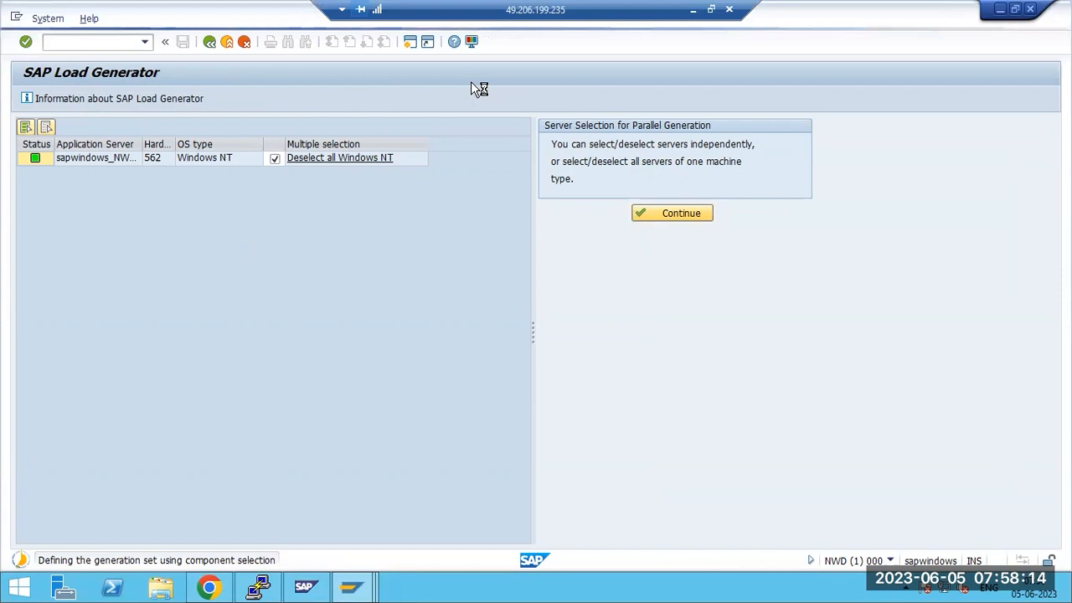
Back in Paint, undo the 'ECP - TMSCONFIG' note and the last orange stroke
left_click(693, 11)
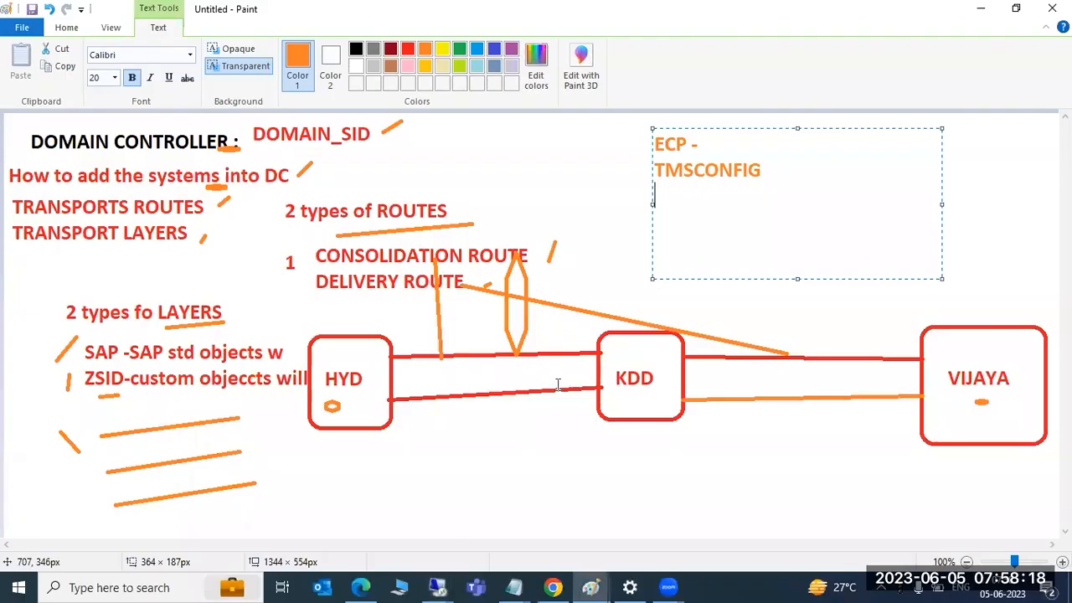
key("ctrl+z")
key("ctrl+z")
key("ctrl+z")
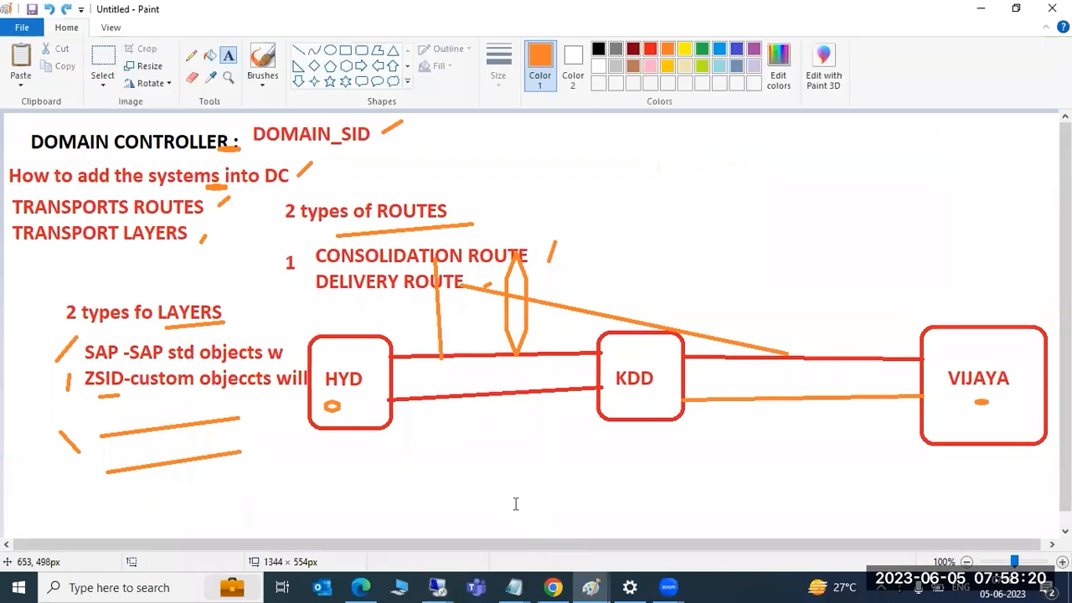
key("ctrl+z")
key("ctrl+z")
key("ctrl+z")
key("ctrl+z")
key("ctrl+z")
key("ctrl+z")
key("ctrl+z")
key("ctrl+z")
key("ctrl+z")
key("ctrl+z")
key("ctrl+z")
key("ctrl+z")
key("ctrl+z")
key("ctrl+z")
key("ctrl+z")
key("ctrl+z")
key("ctrl+z")
key("ctrl+z")
key("ctrl+z")
key("ctrl+z")
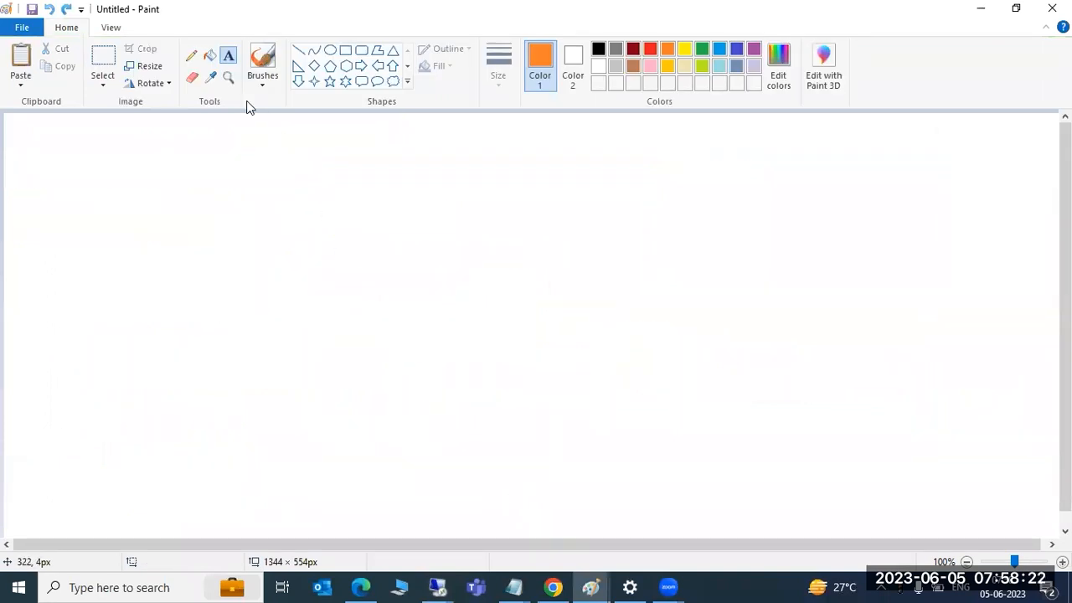
In a large text box, type 'VALIDATE' and 'NWd and TST - are TMSACONF,perofrm'
left_click_drag(48, 122, 836, 297)
left_click_drag(939, 380, 982, 527)
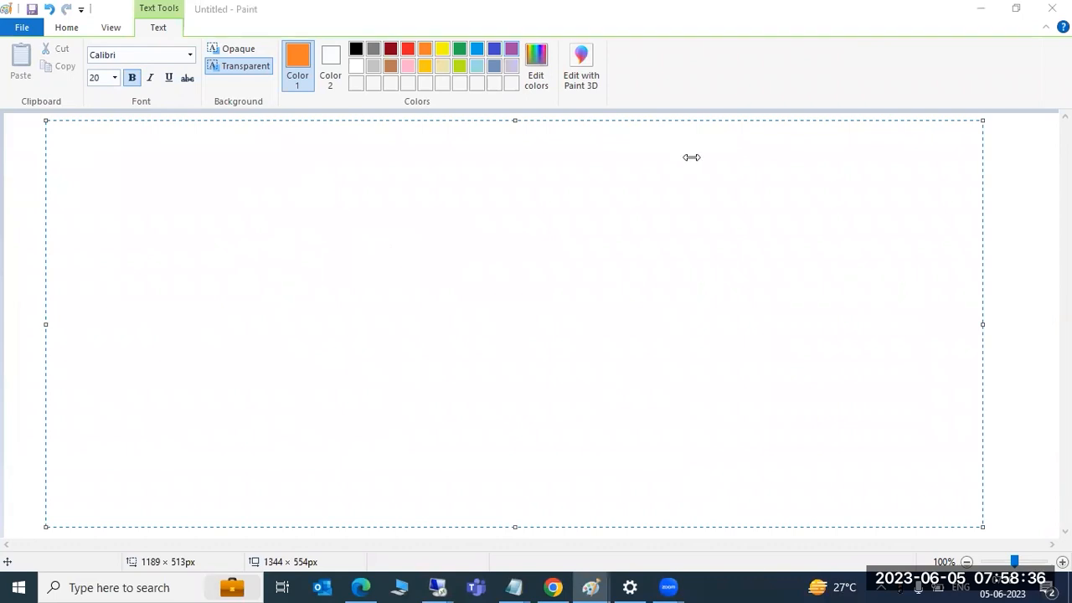
left_click(297, 181)
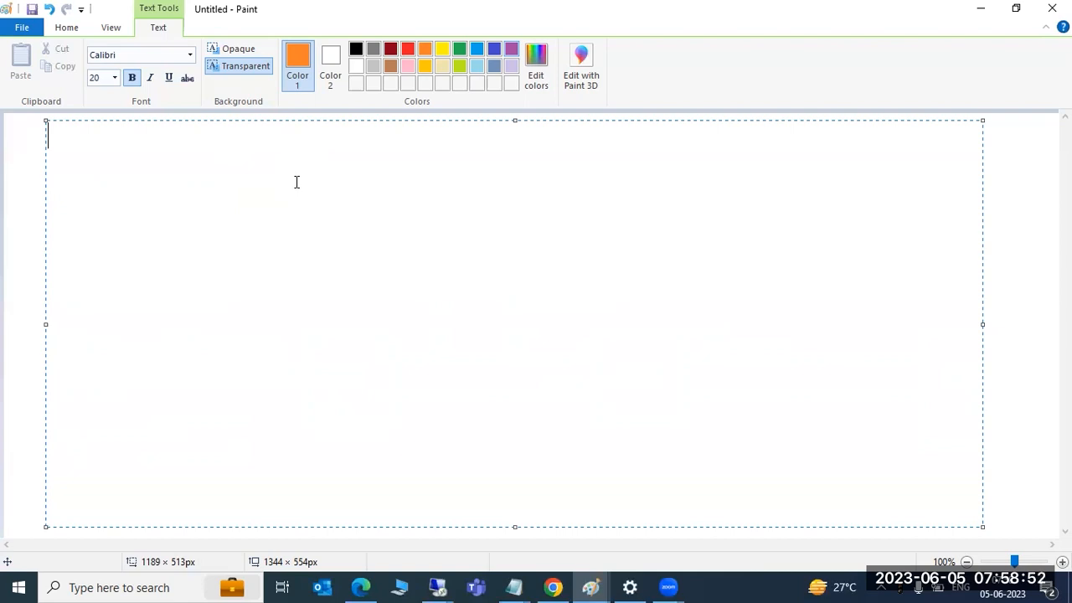
type("T")
key("BackSpace")
type("VALIDATE")
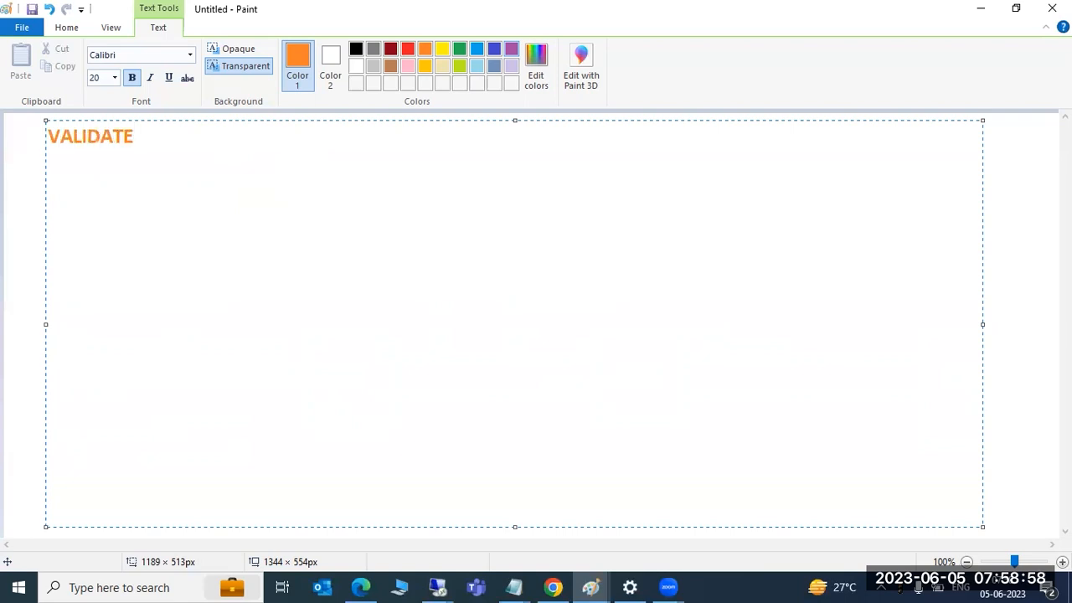
key("Return")
type("NWd and TST - are ")
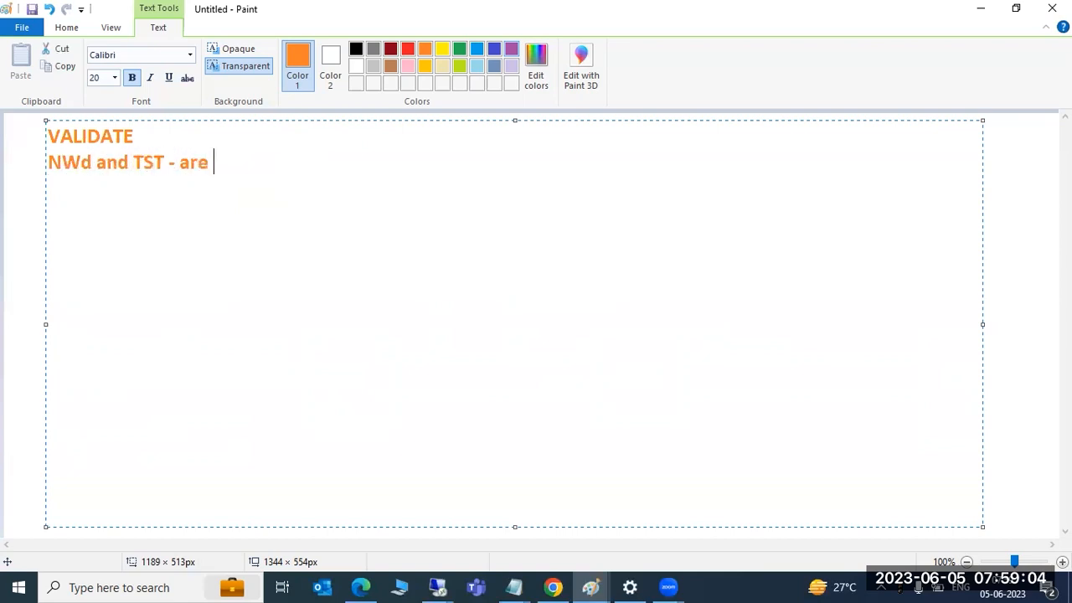
type("TMSA")
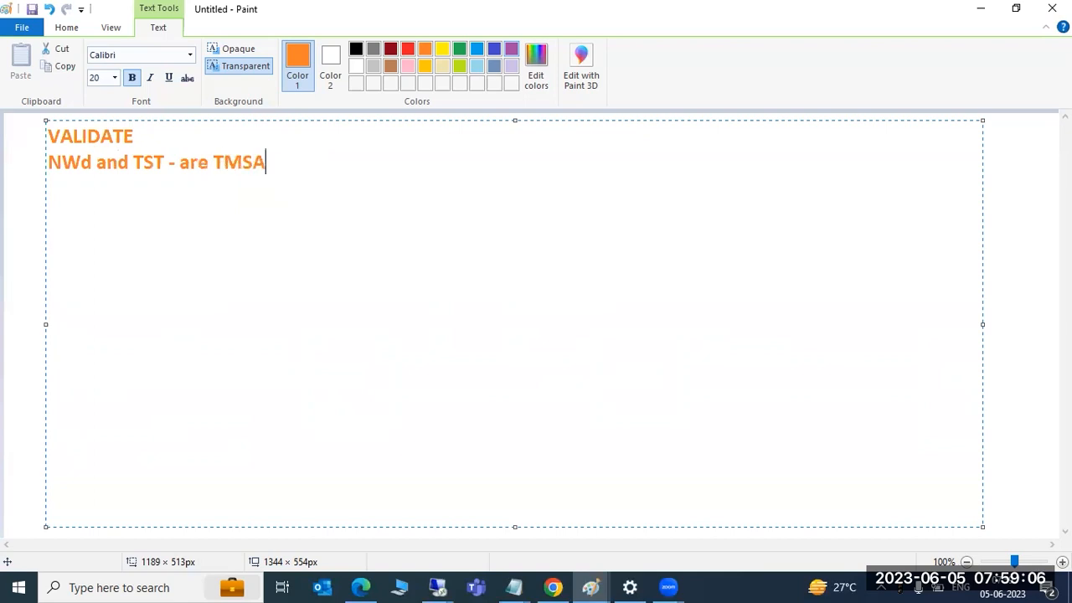
type("CONF,perofrm")
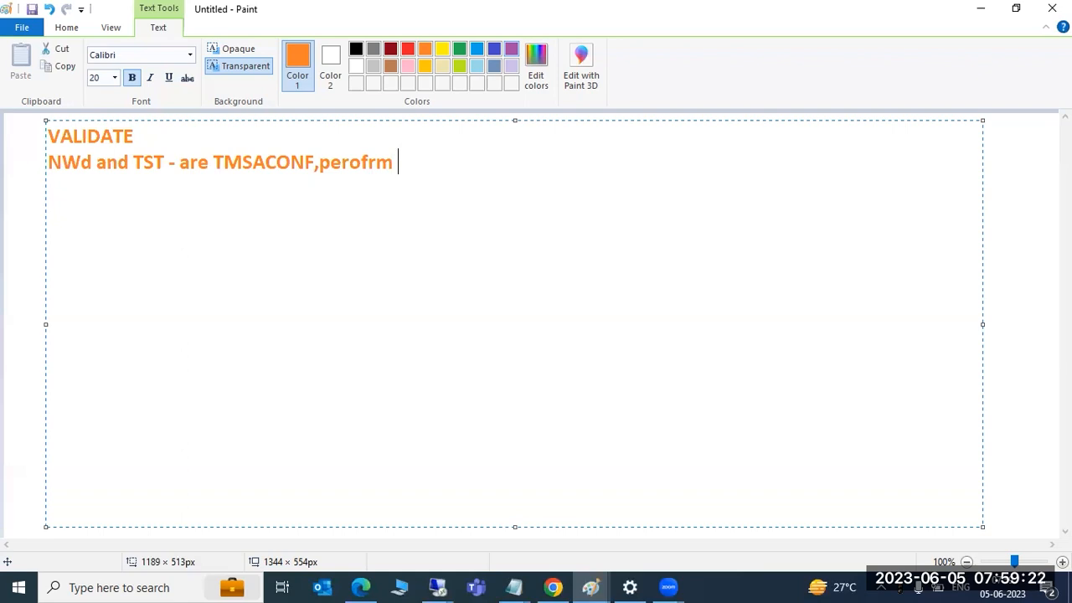
key("Return")
Type 'RFC destination' and 'NWD to TST to PRD', then delete all the note text
key("BackSpace")
key("BackSpace")
key("BackSpace")
key("BackSpace")
key("BackSpace")
key("BackSpace")
key("BackSpace")
key("BackSpace")
key("BackSpace")
key("BackSpace")
key("BackSpace")
key("BackSpace")
key("BackSpace")
key("BackSpace")
key("BackSpace")
key("BackSpace")
key("BackSpace")
key("BackSpace")
key("BackSpace")
key("BackSpace")
key("BackSpace")
key("BackSpace")
key("BackSpace")
key("BackSpace")
key("BackSpace")
key("BackSpace")
key("BackSpace")
key("BackSpace")
key("BackSpace")
key("BackSpace")
key("BackSpace")
key("BackSpace")
key("BackSpace")
key("BackSpace")
key("BackSpace")
key("BackSpace")
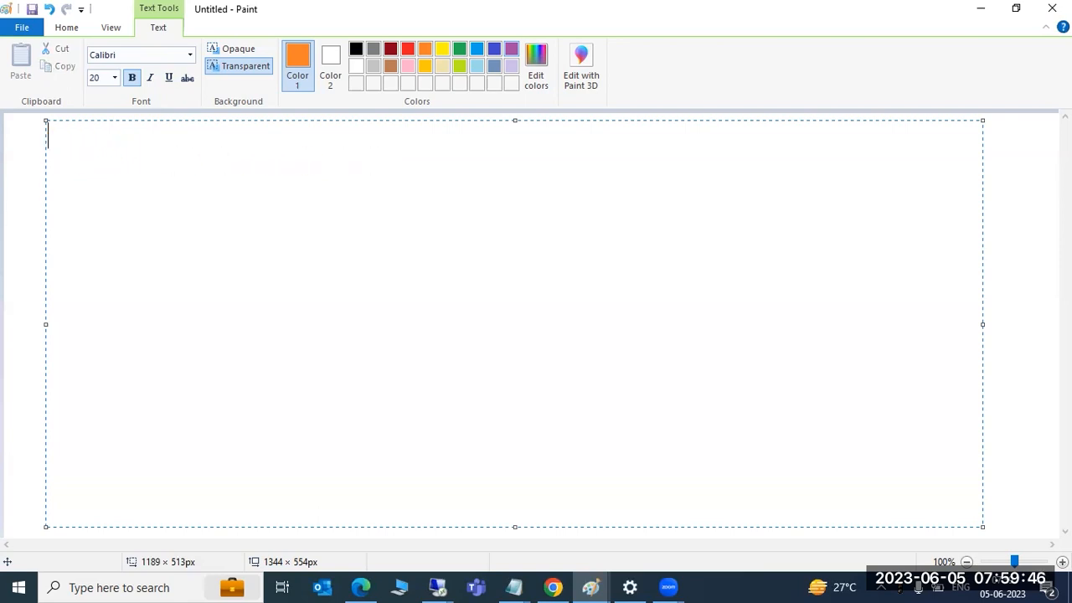
type("RFC destination")
key("Return")
key("Return")
key("Return")
type("NWD to TST to ")
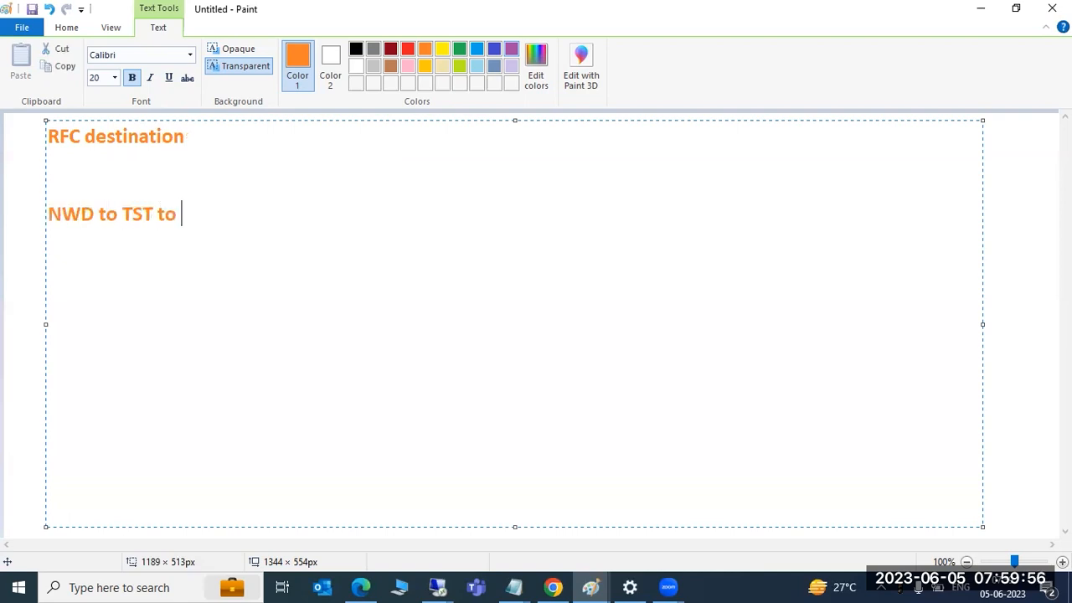
type("PRD")
key("Left")
key("Left")
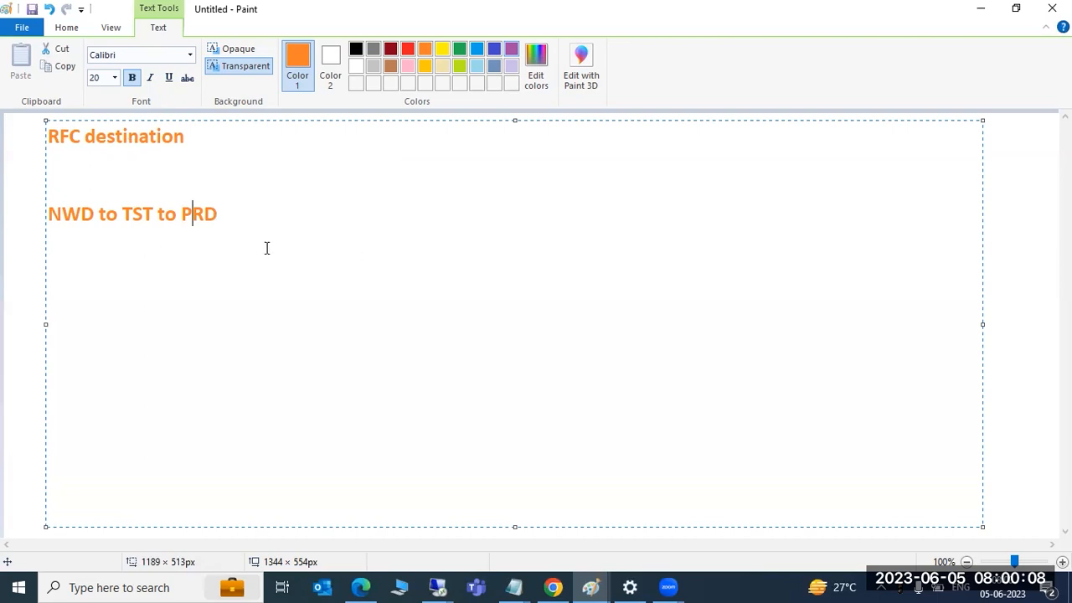
left_click_drag(259, 229, 27, 136)
key("Delete")
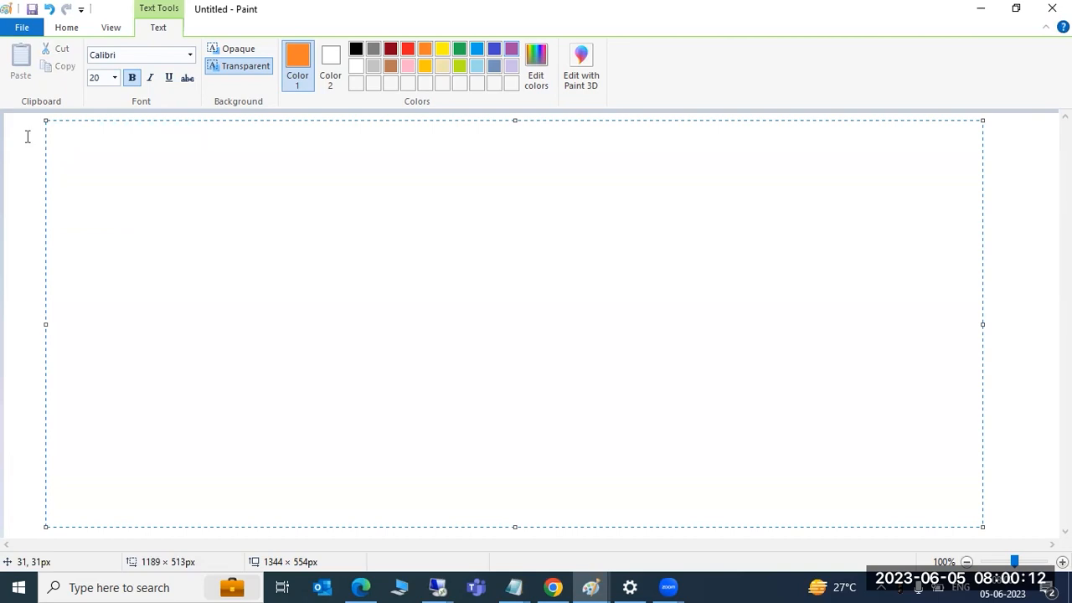
key("alt+Tab")
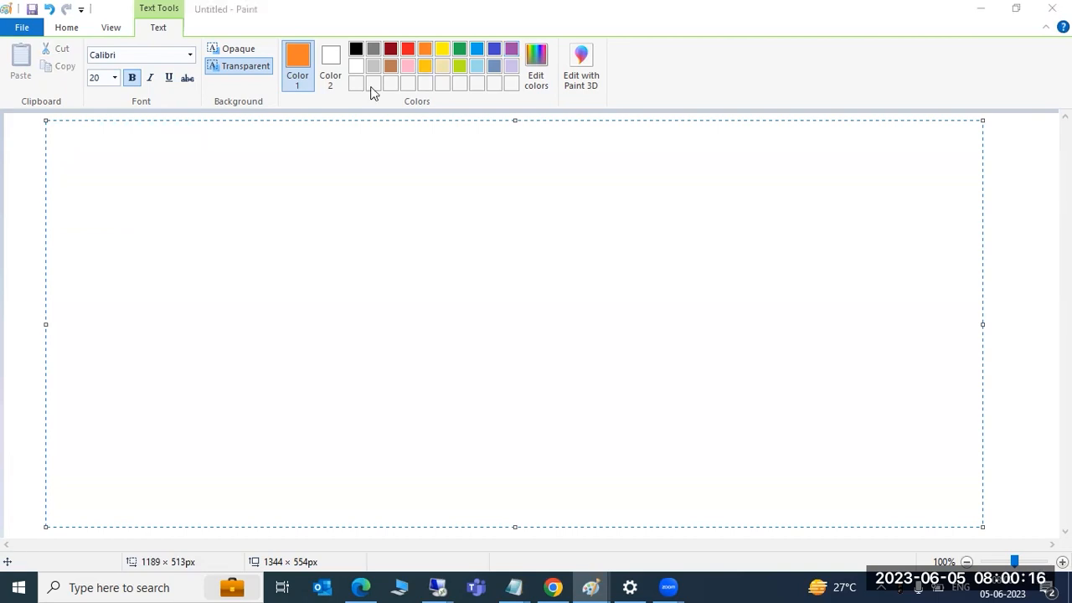